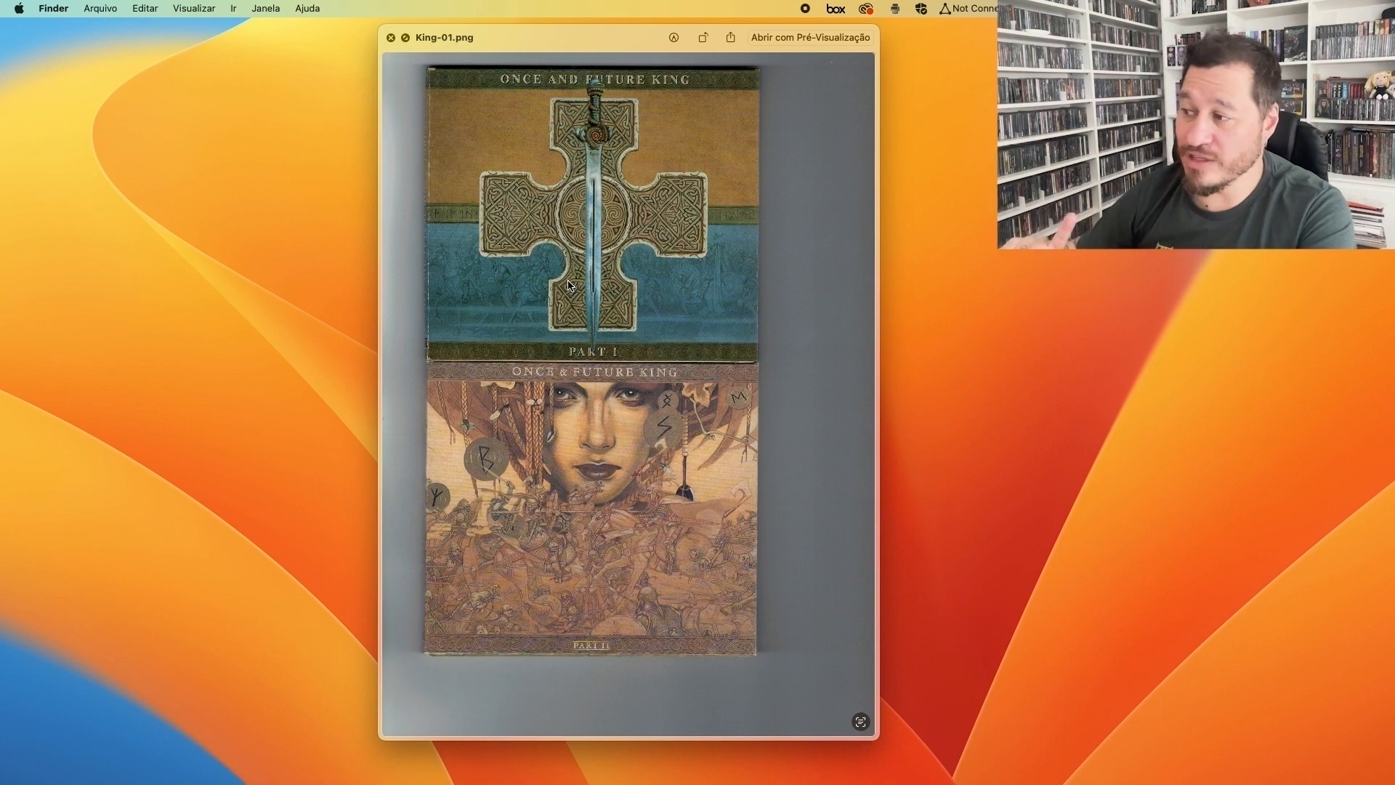
# Step: Browse the previews of the scanned album packaging, starting with King-01.png
pyautogui.press('Right')
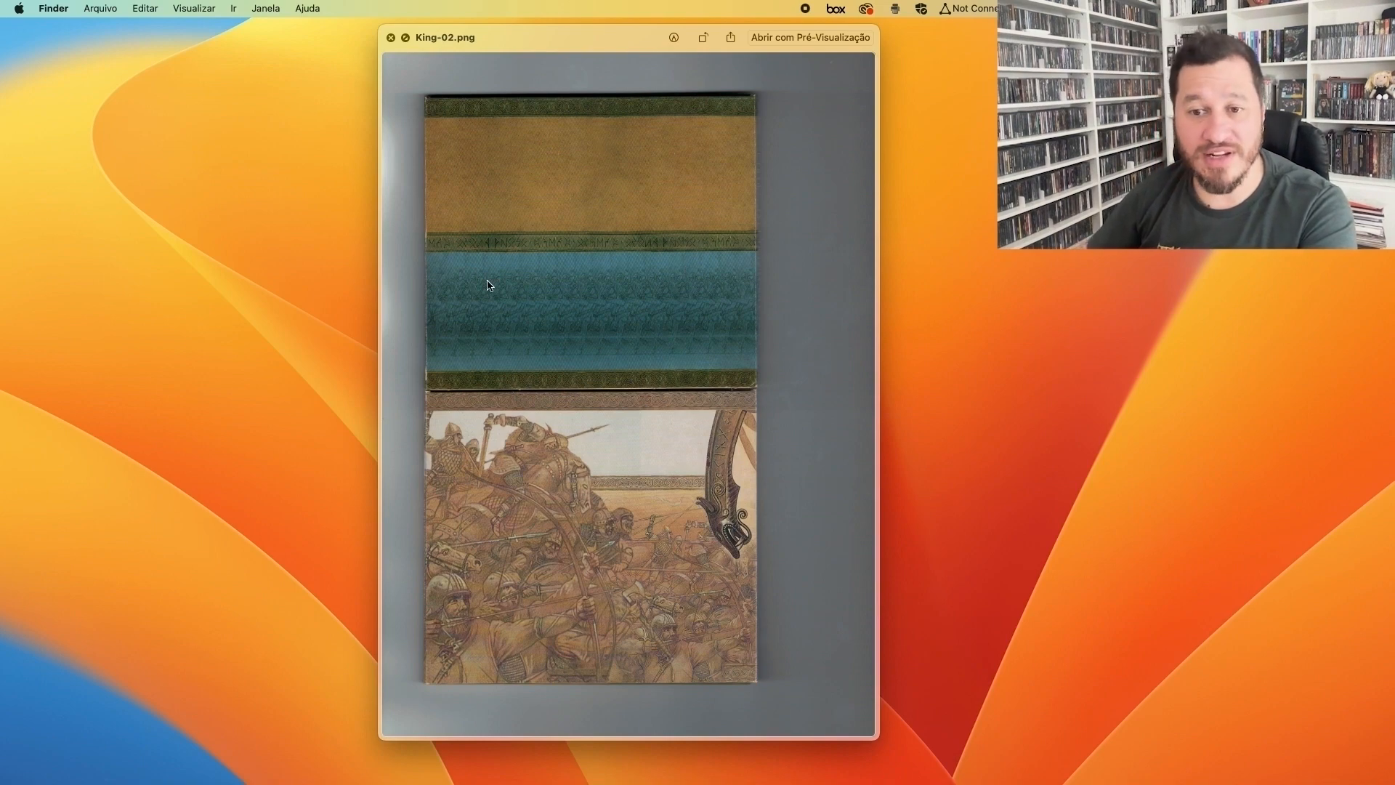
pyautogui.press('Down')
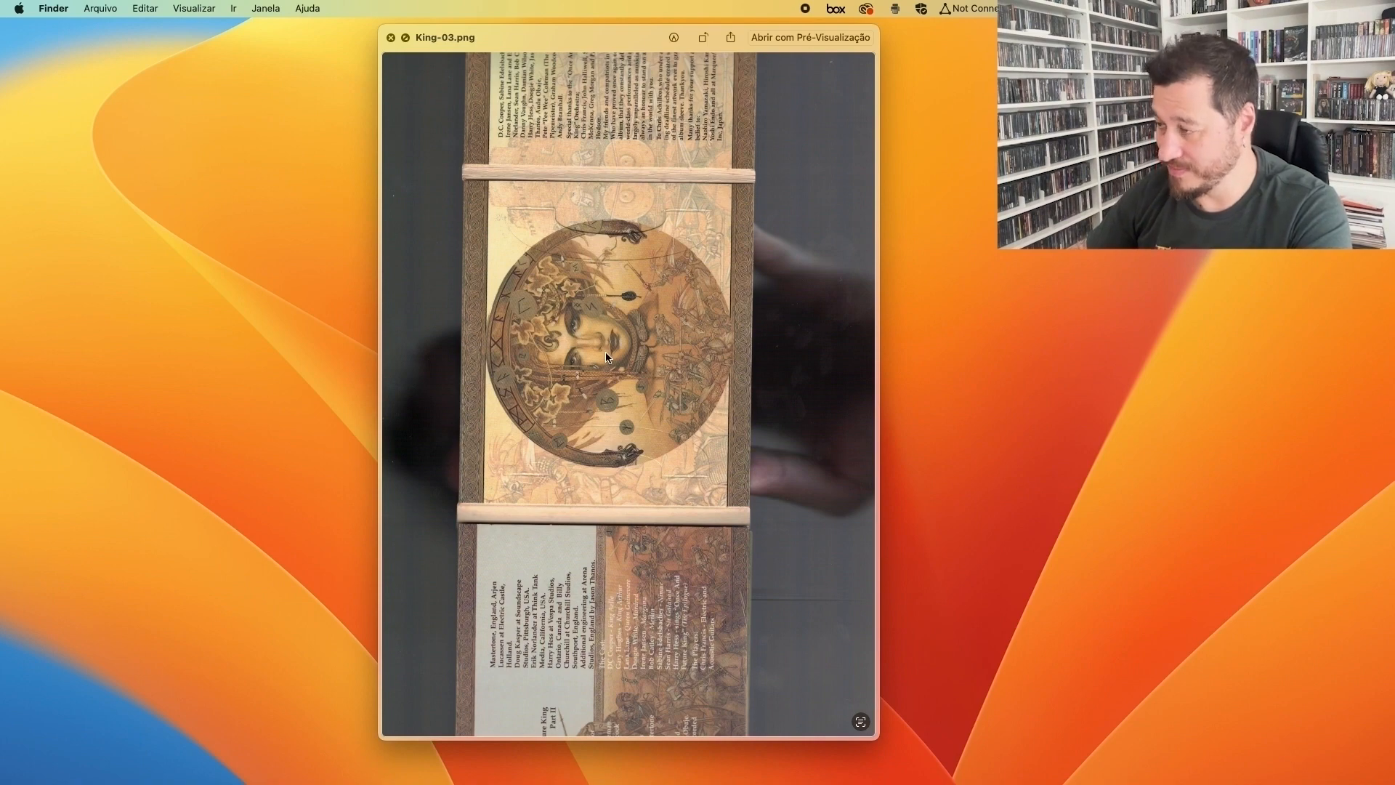
pyautogui.press('Down')
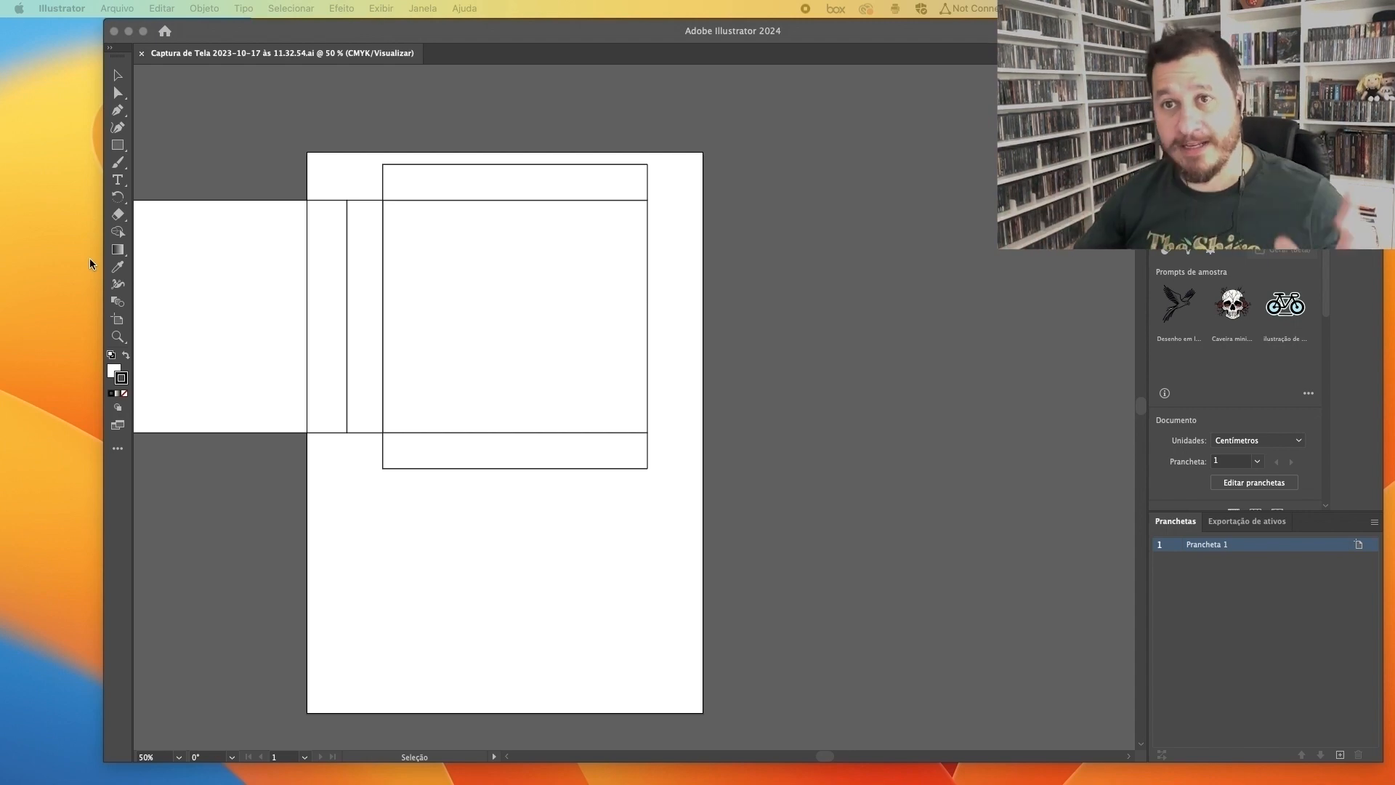
# Step: Switch to Illustrator, move the whole packaging template off the artboard, and shift the floating Appearance panel and docked panels aside
pyautogui.click(613, 552)
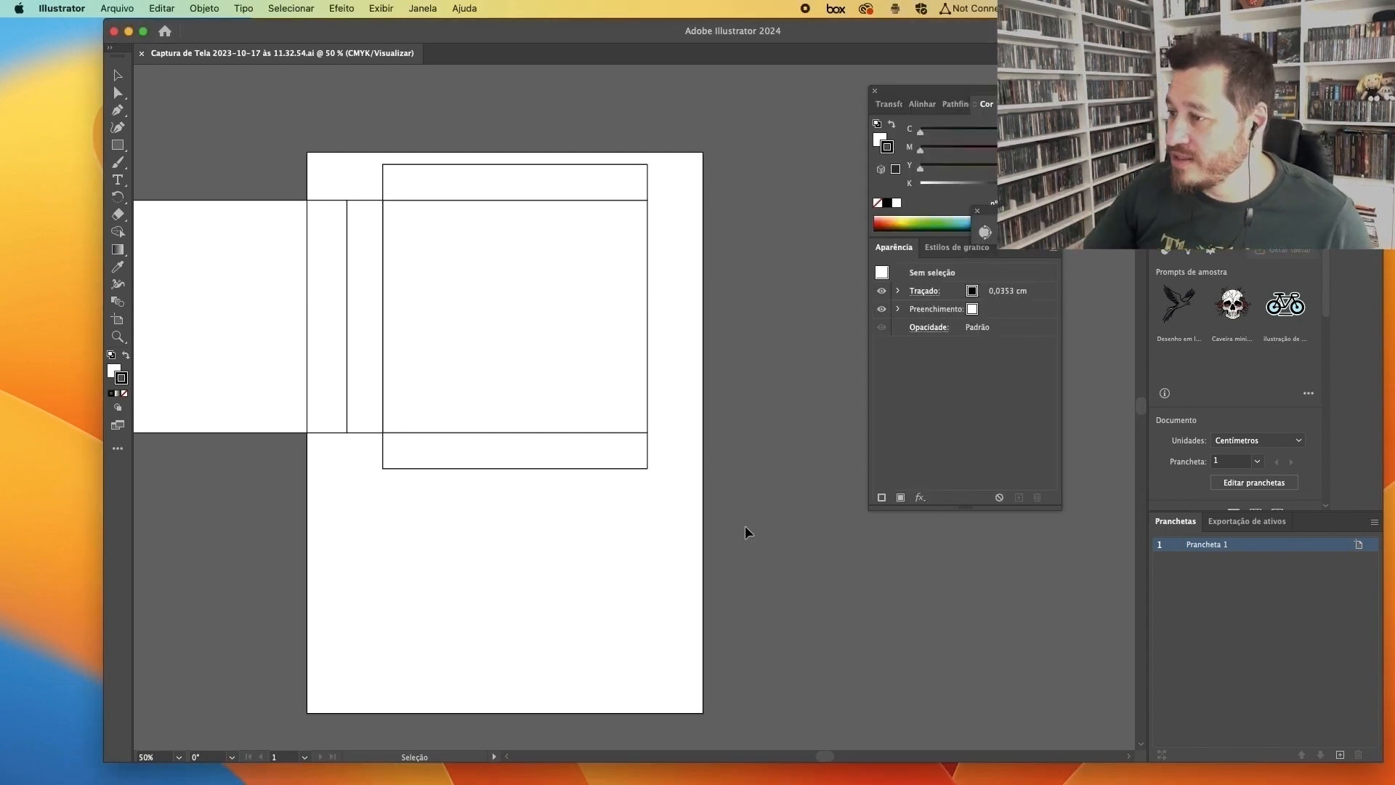
pyautogui.moveTo(577, 425); pyautogui.dragTo(676, 320)
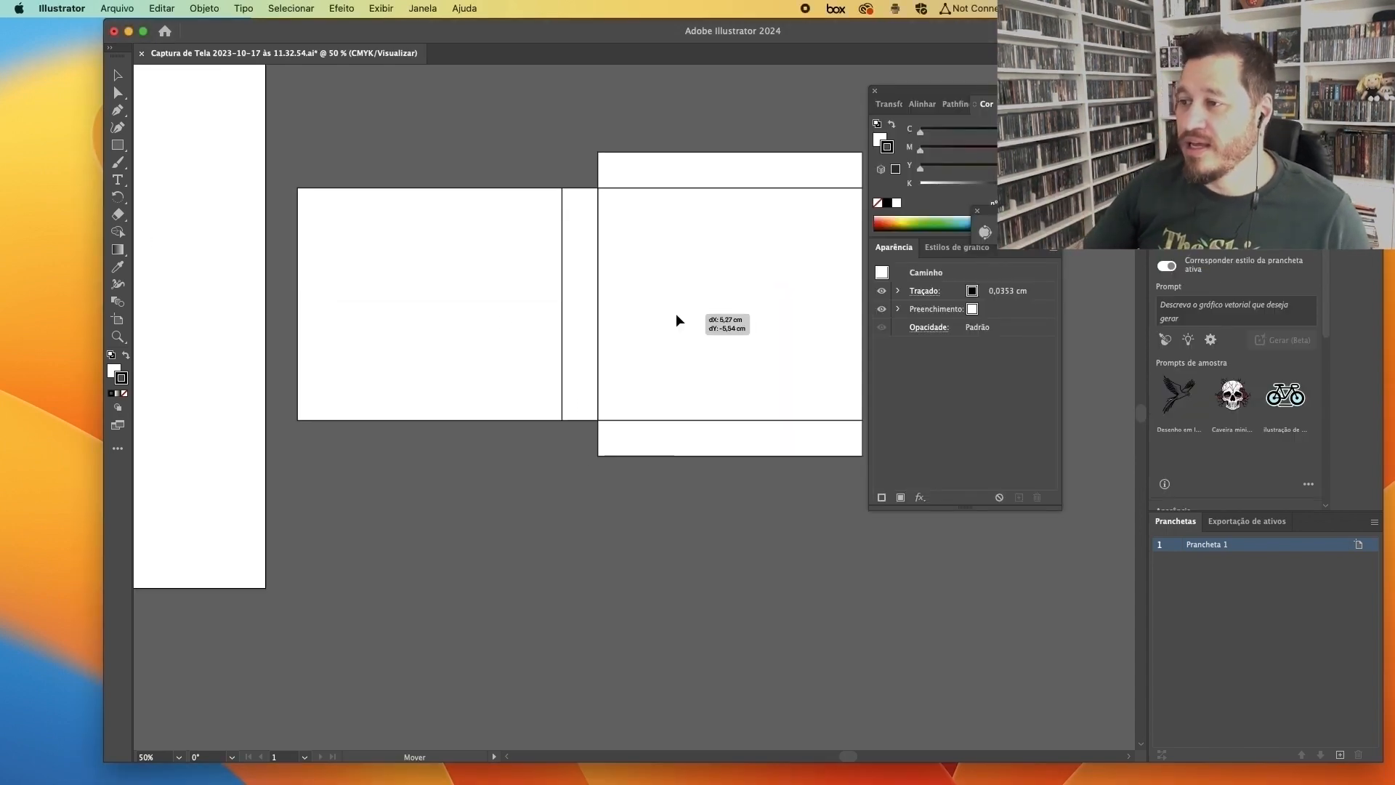
pyautogui.moveTo(699, 379); pyautogui.dragTo(667, 391)
pyautogui.moveTo(942, 91); pyautogui.dragTo(1016, 70)
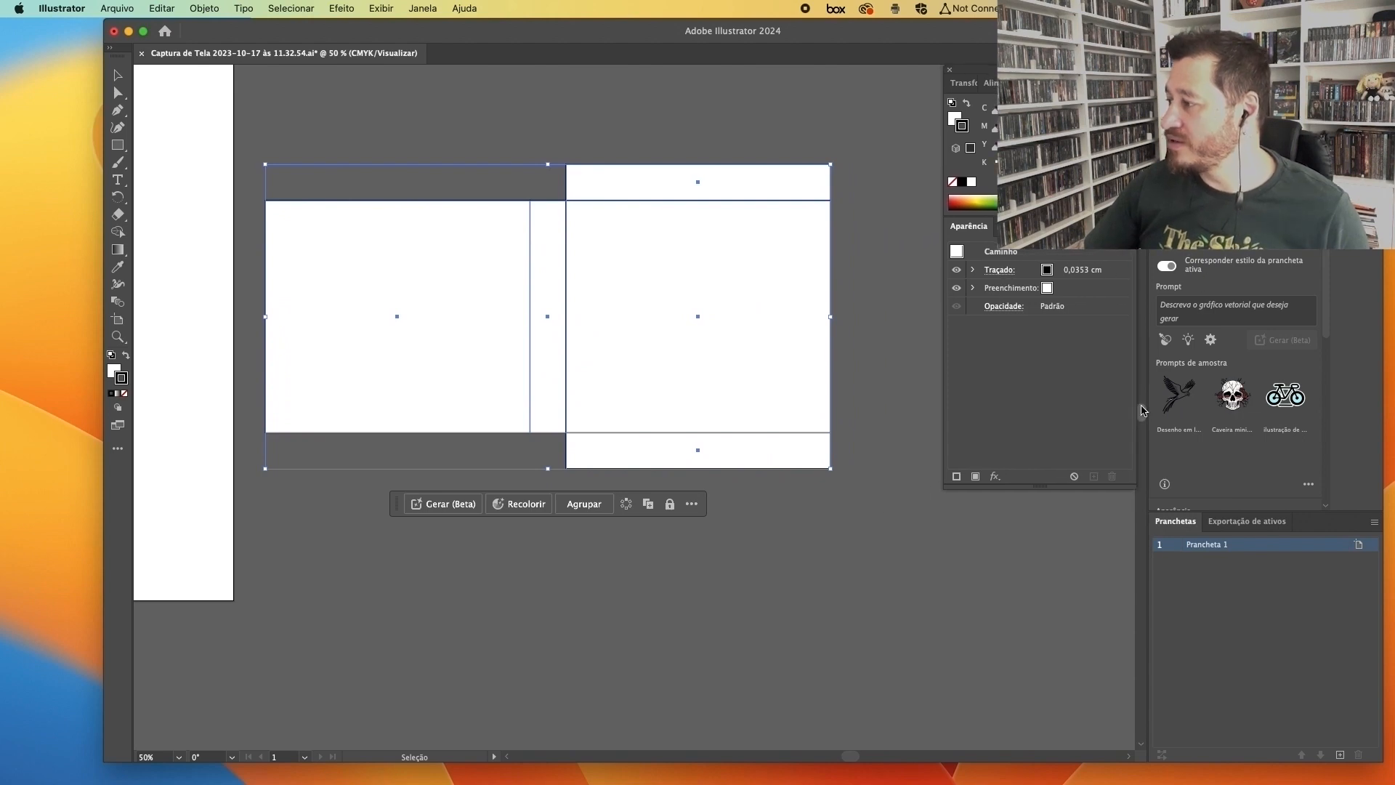
pyautogui.moveTo(1142, 412); pyautogui.dragTo(1167, 412)
# Step: Examine the packaging template's narrow spine strip and the upper flap of the panel beside it
pyautogui.click(737, 272)
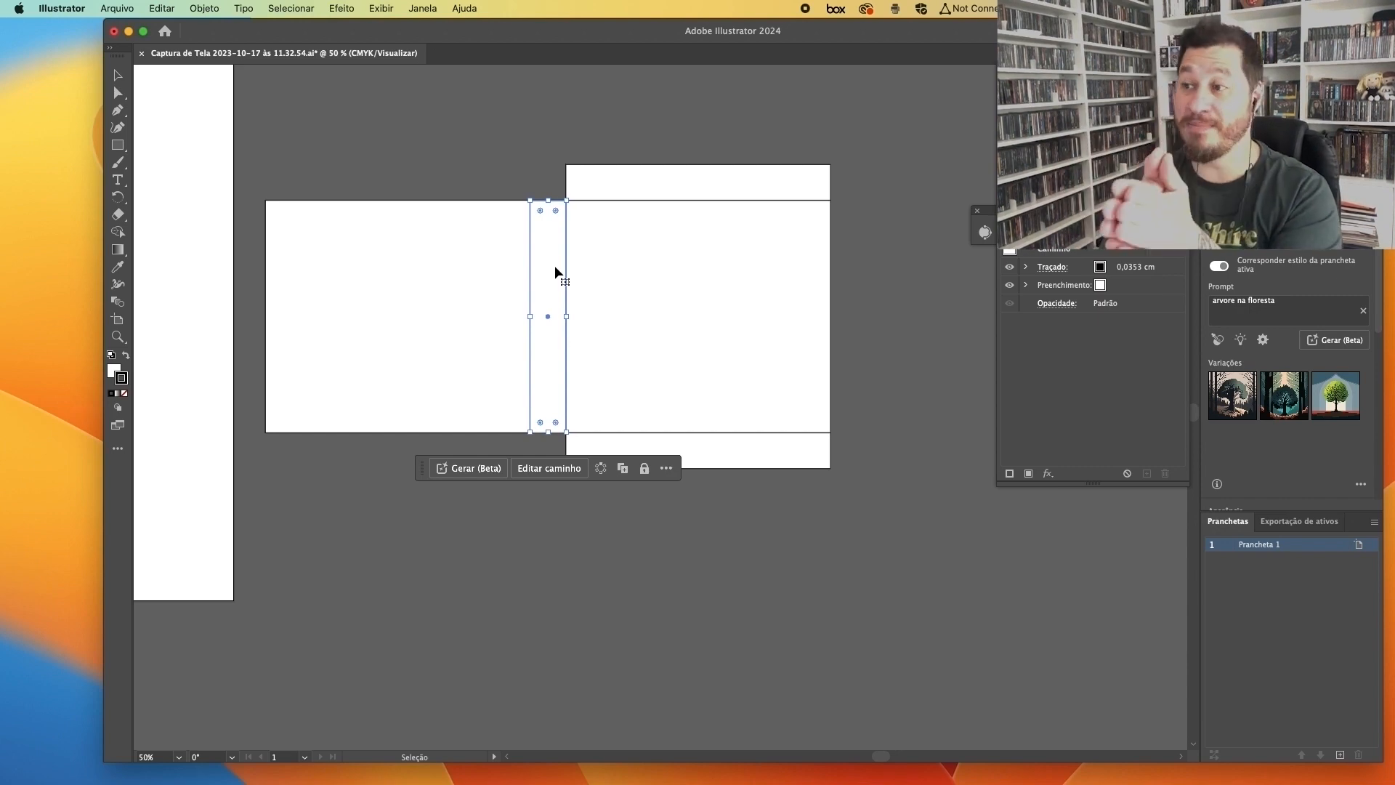
pyautogui.click(612, 183)
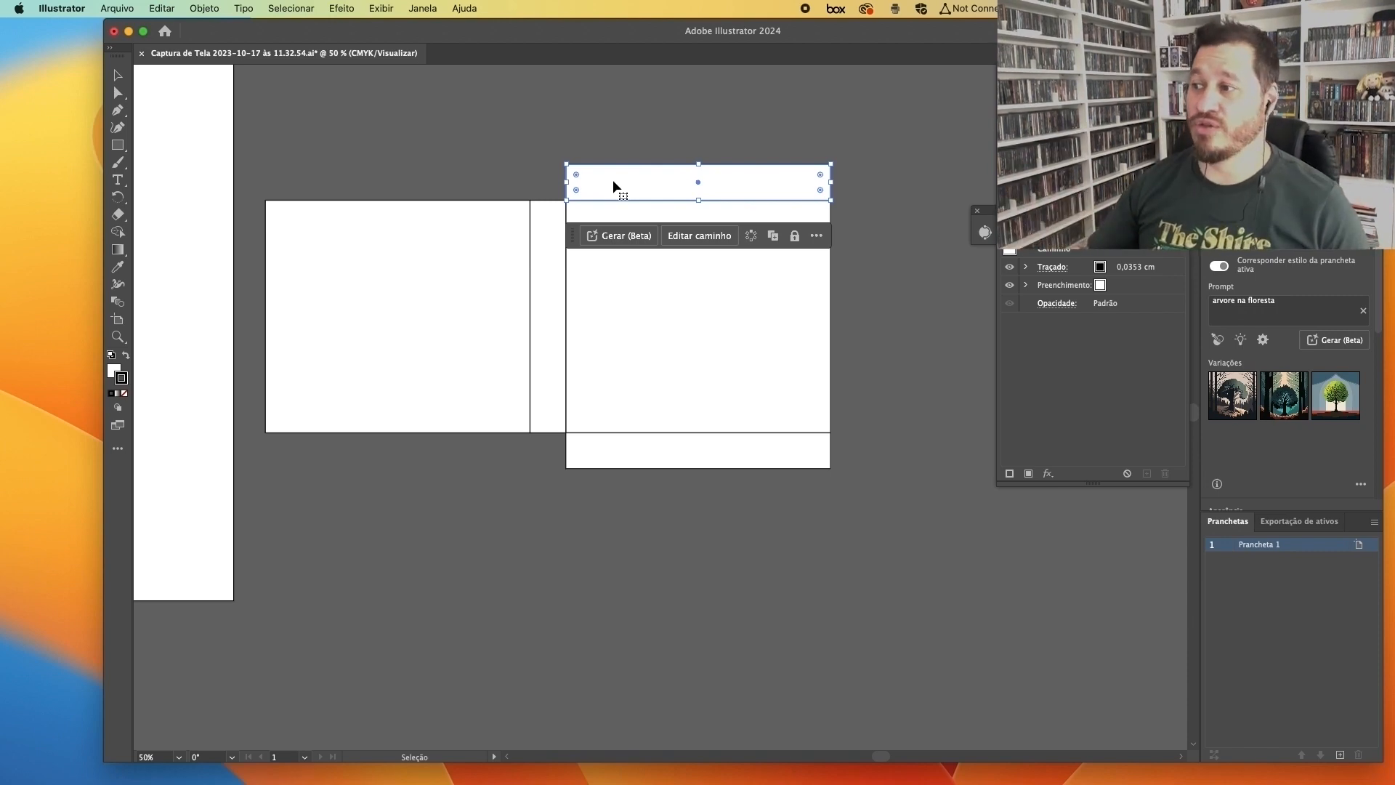
pyautogui.click(501, 132)
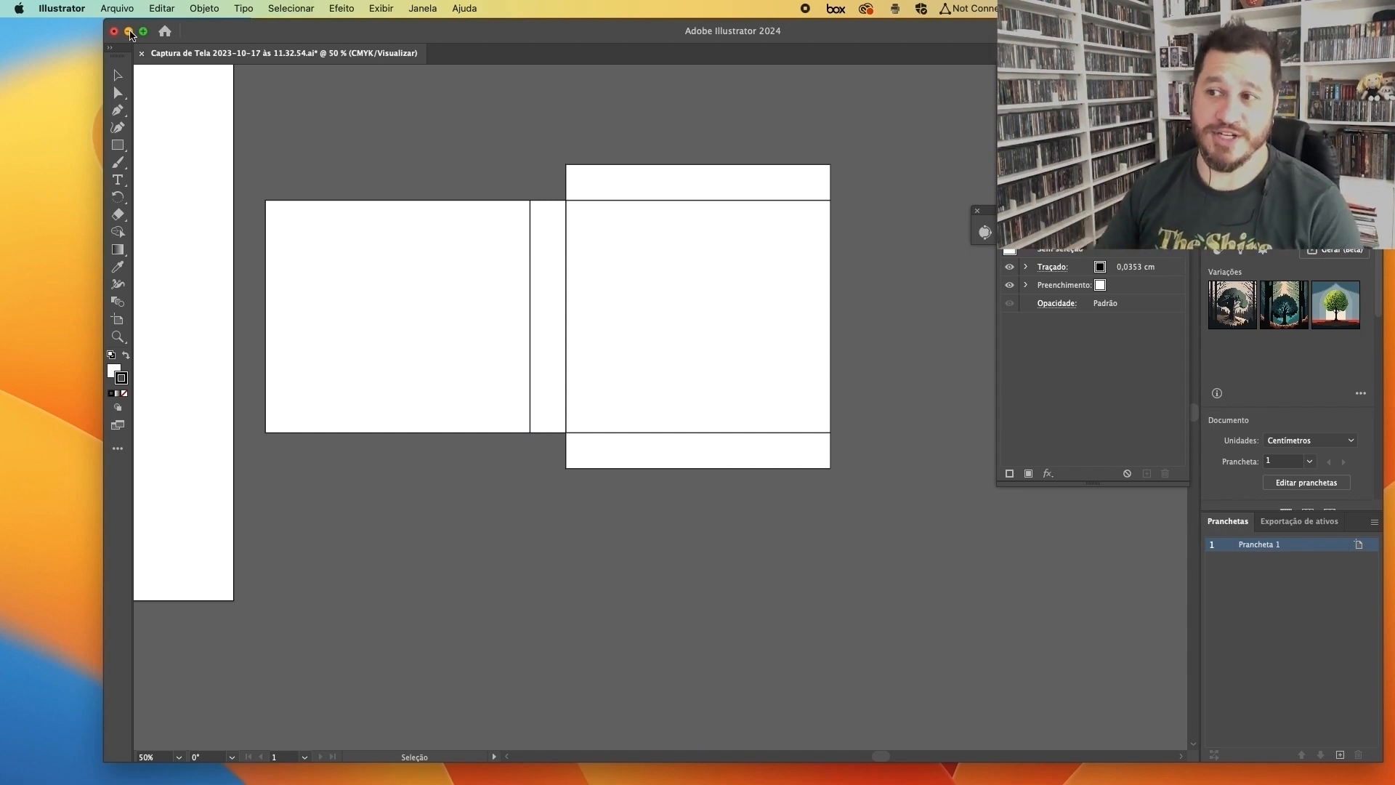
# Step: Switch to the King-04.png scan in Photoshop and place vertical guides along both long outer edges of the scanned packaging
pyautogui.click(130, 32)
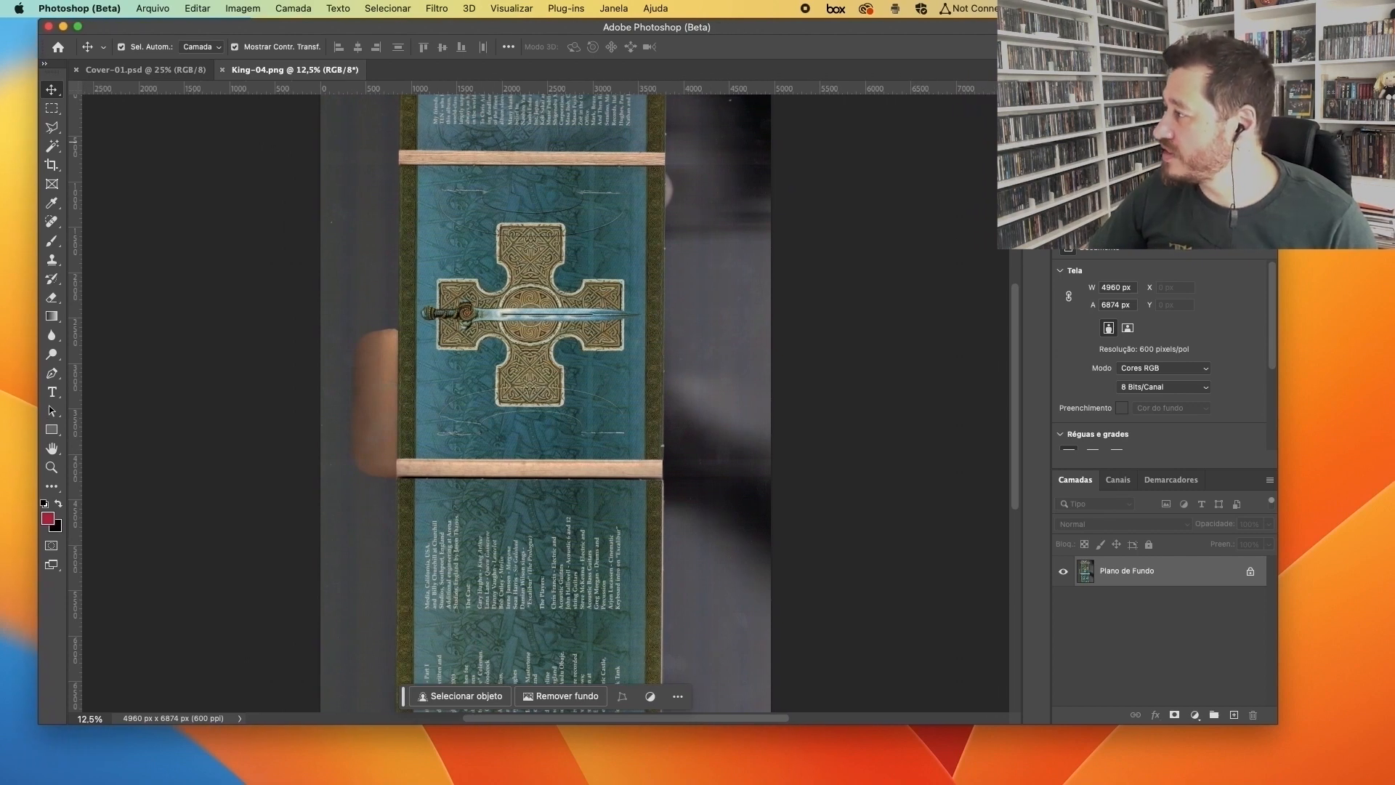
pyautogui.click(1287, 374)
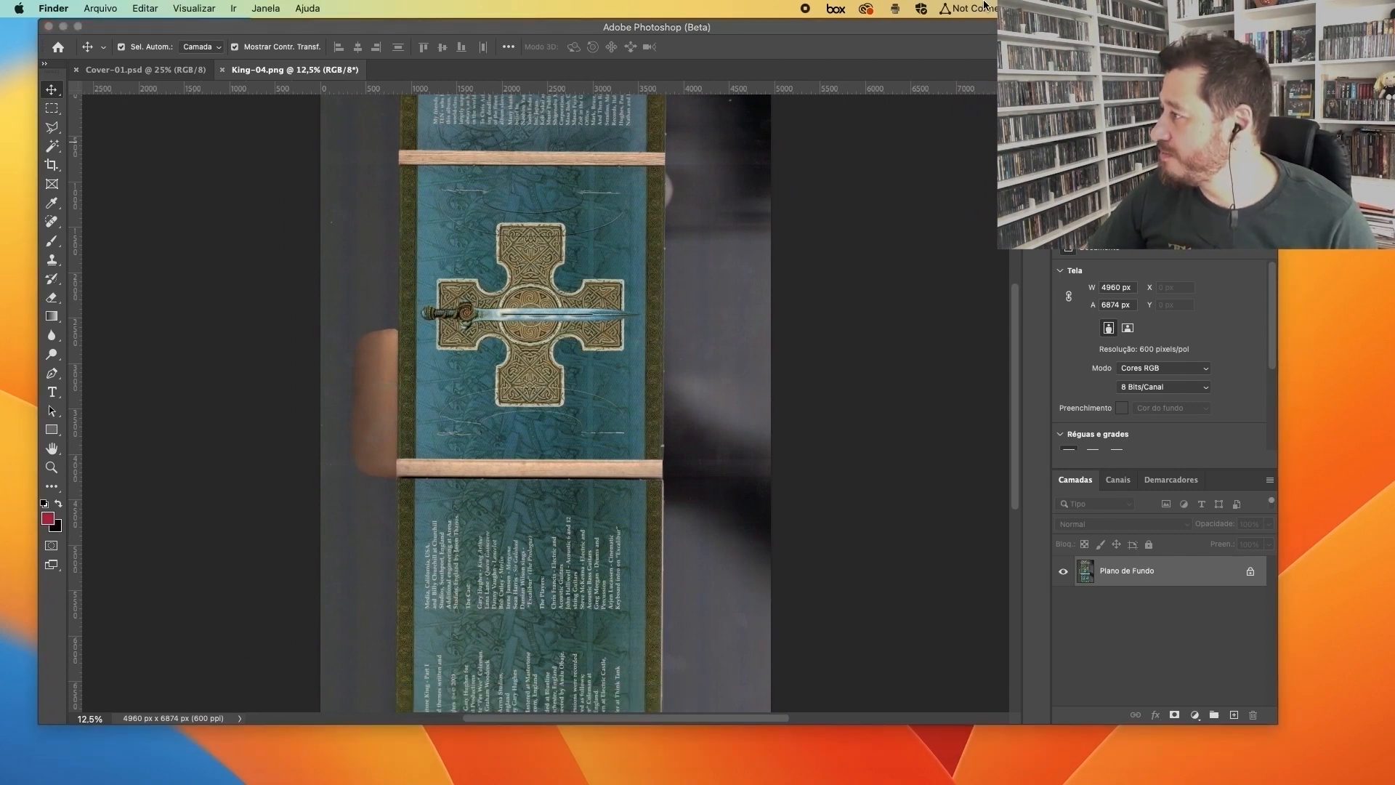
pyautogui.moveTo(890, 29); pyautogui.dragTo(982, 29)
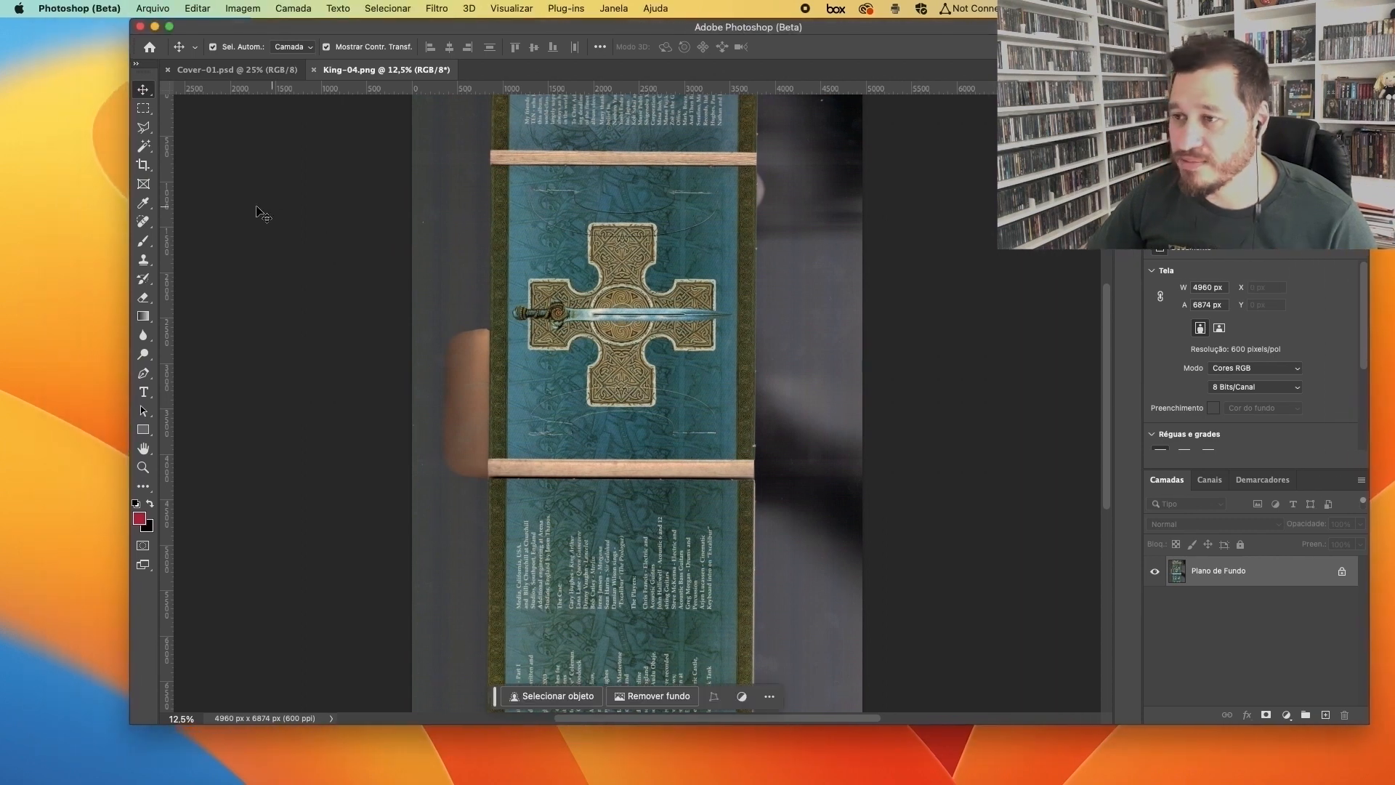
pyautogui.moveTo(129, 204); pyautogui.dragTo(446, 269)
pyautogui.moveTo(79, 283); pyautogui.dragTo(714, 322)
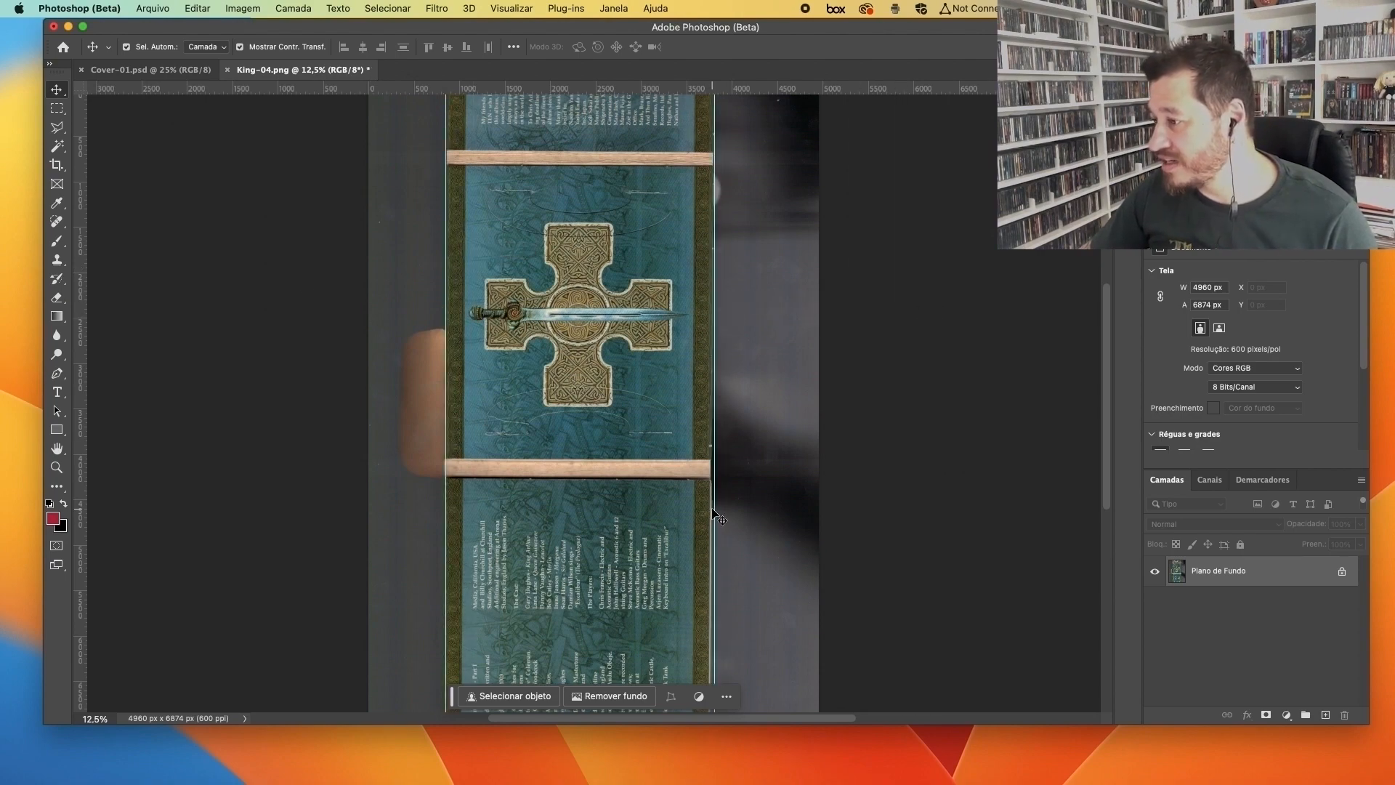
# Step: Examine the Cover-01.psd artwork closely, including the title lettering, the sword hilt, the cross and its guides
pyautogui.hotkey('ctrl', 'Tab')
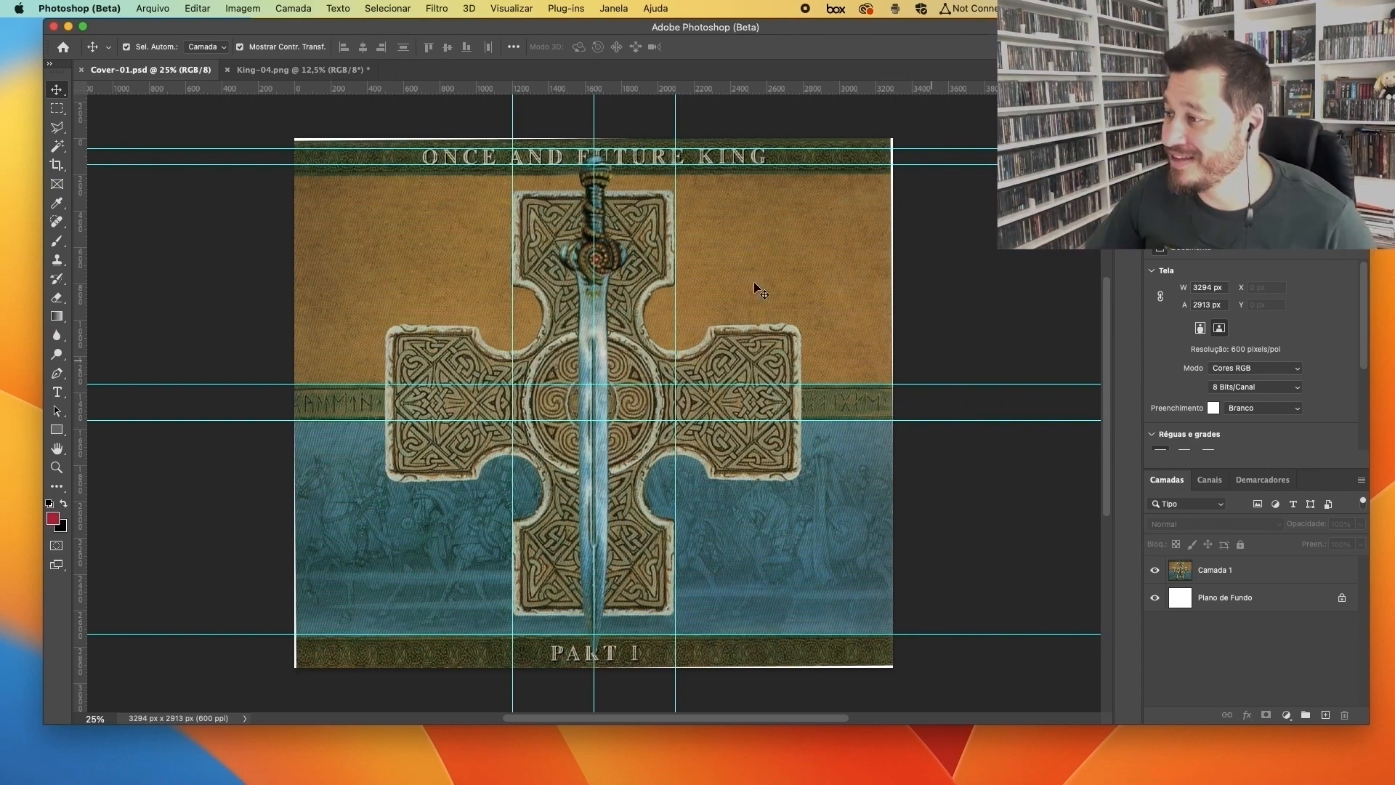
pyautogui.scroll(5, 559, 230)
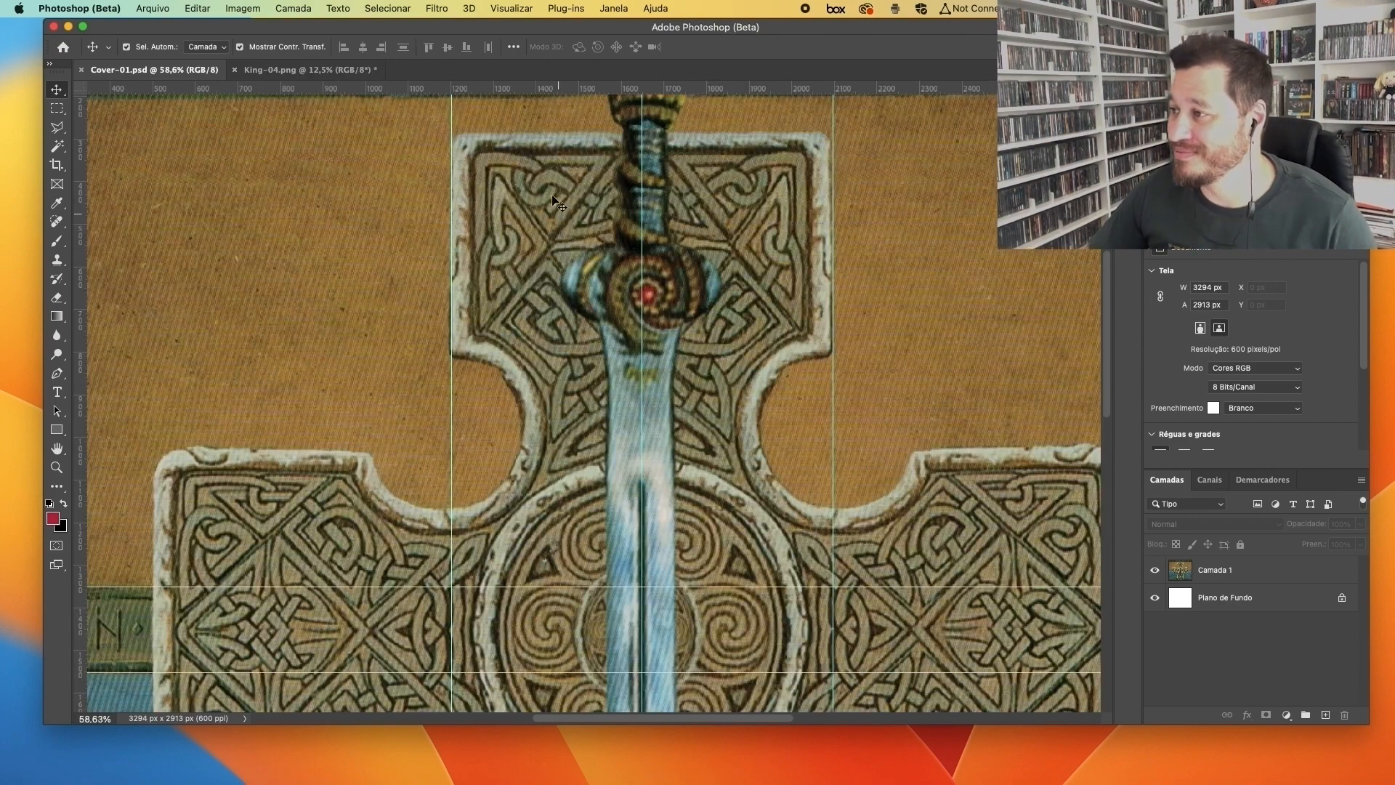
pyautogui.moveTo(546, 185); pyautogui.dragTo(497, 442)
pyautogui.scroll(2, 567, 318)
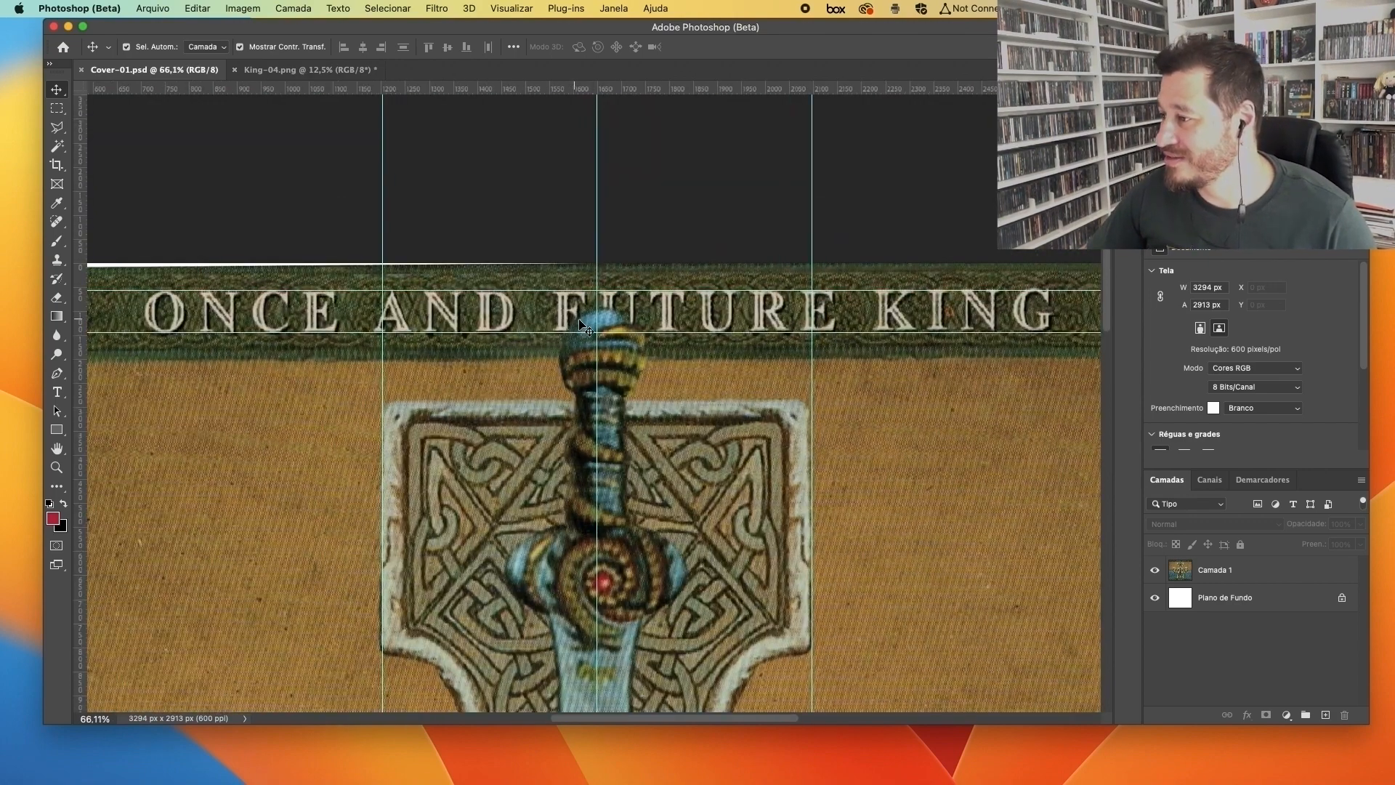
pyautogui.scroll(1, 609, 299)
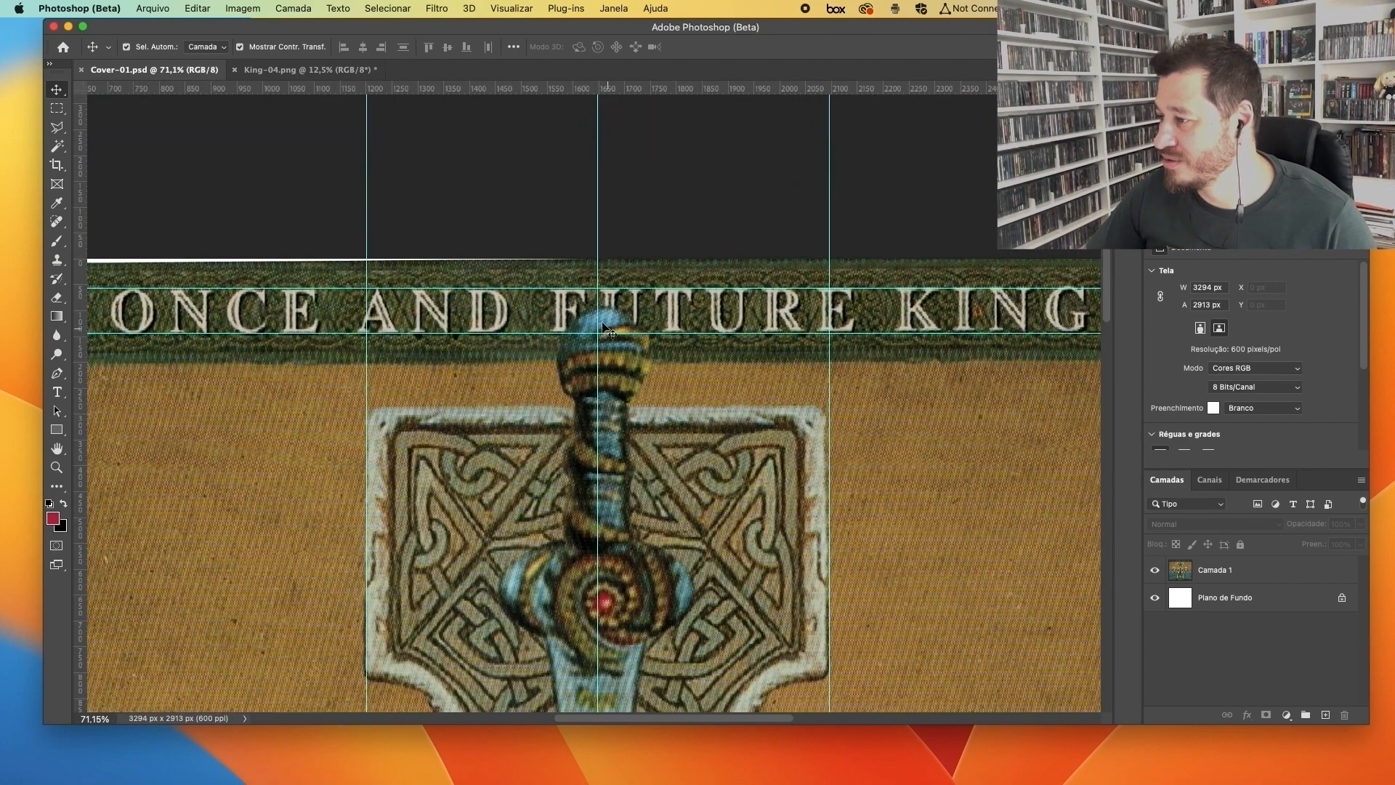
pyautogui.scroll(-3, 644, 256)
pyautogui.scroll(-3, 644, 256)
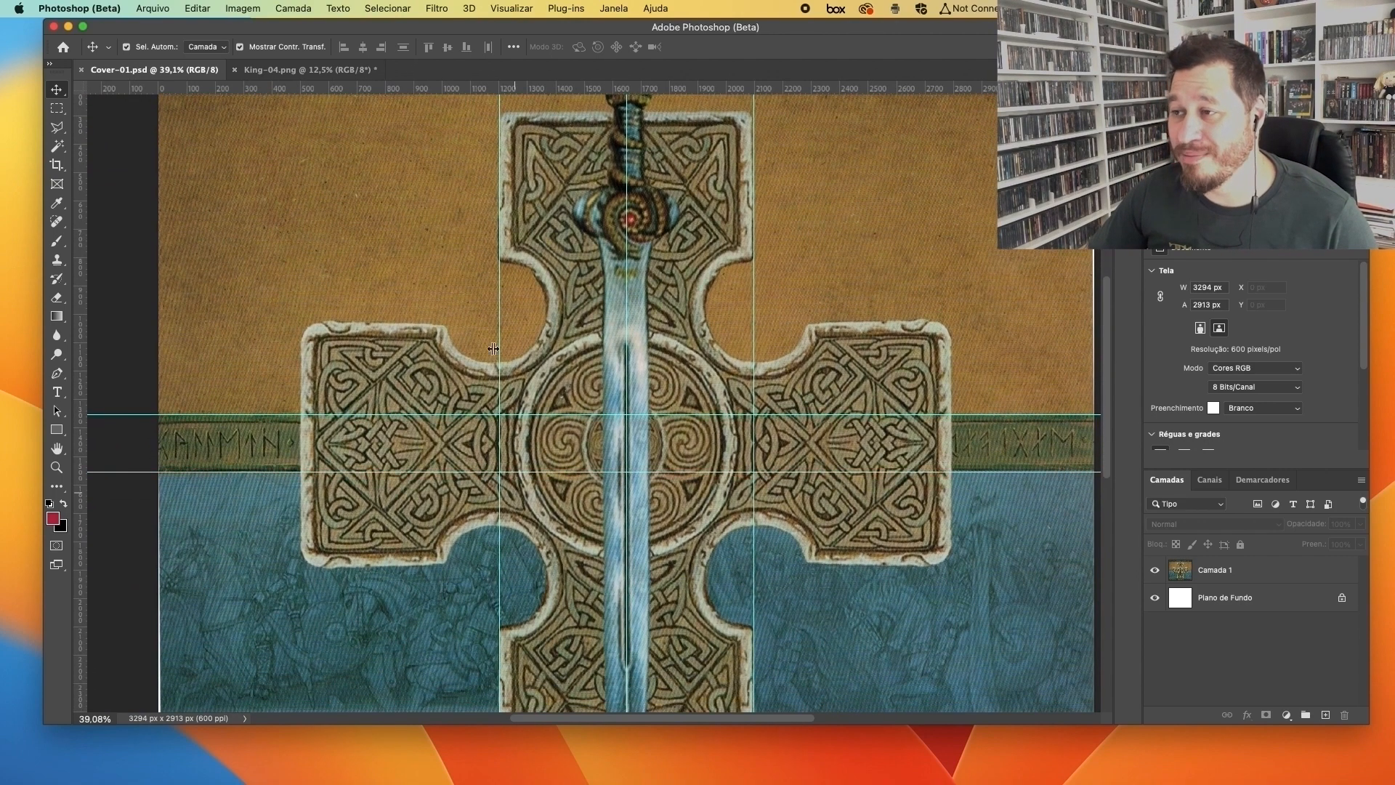
pyautogui.scroll(-3, 680, 390)
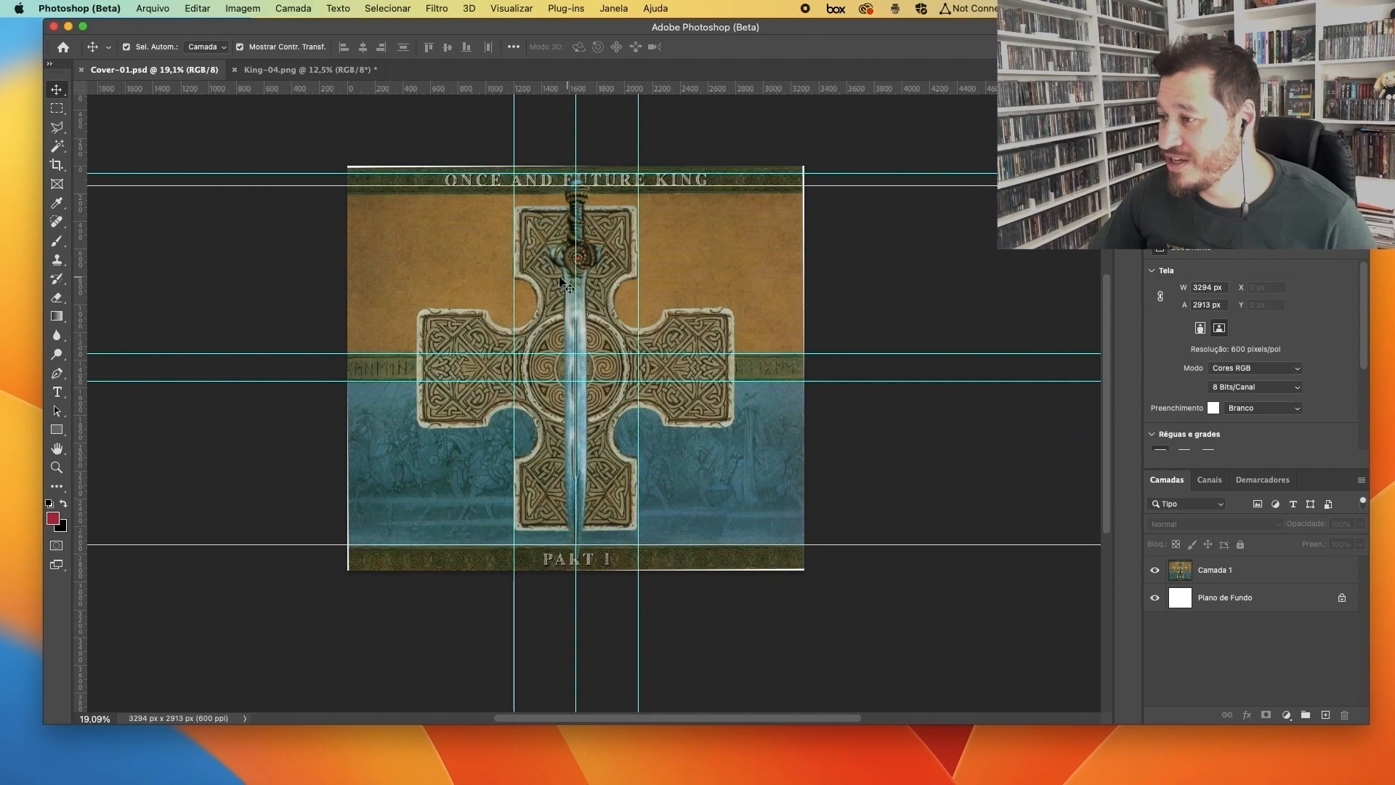
# Step: Unlock the background layer of King-04.png, rotate the scan by 90° and reposition it on the canvas
pyautogui.hotkey('ctrl', 'Tab')
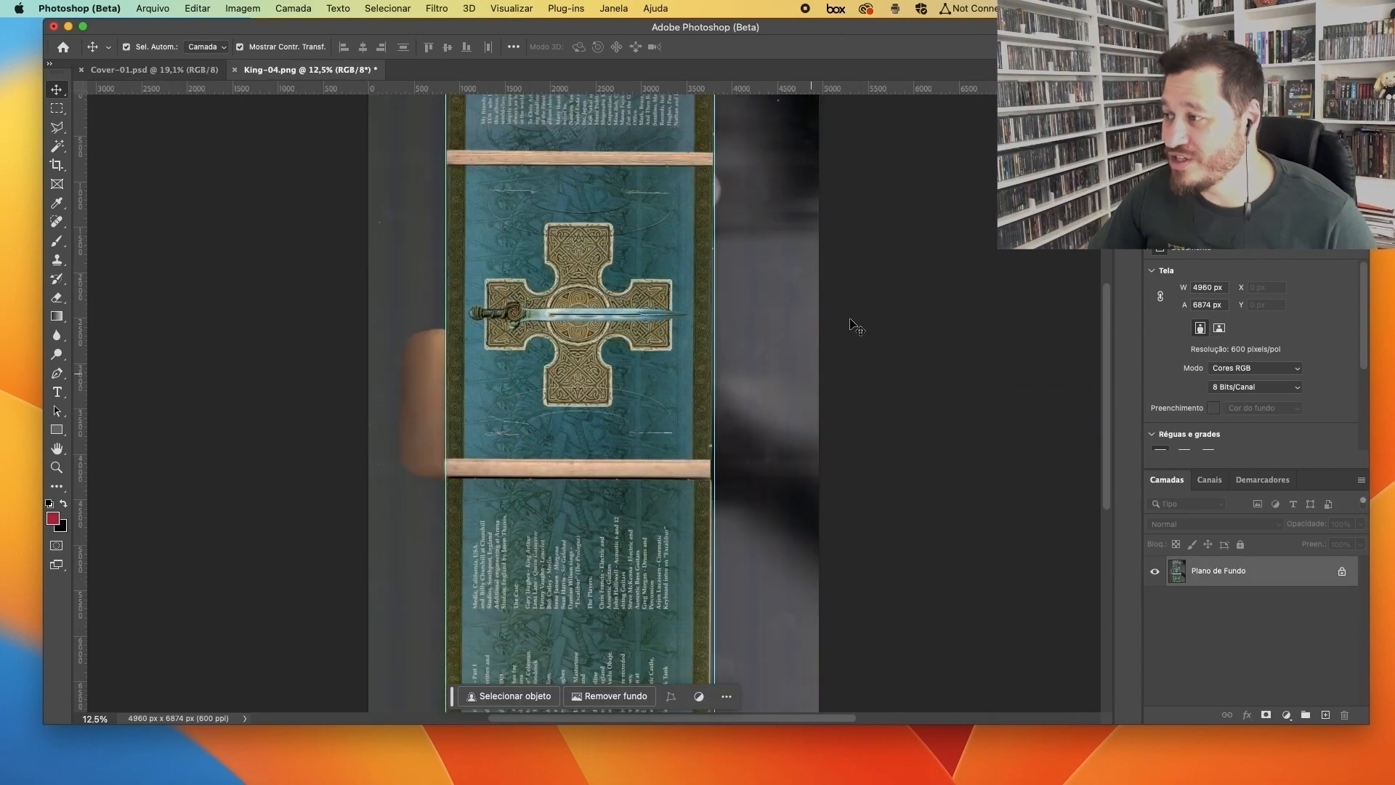
pyautogui.scroll(3, 496, 247)
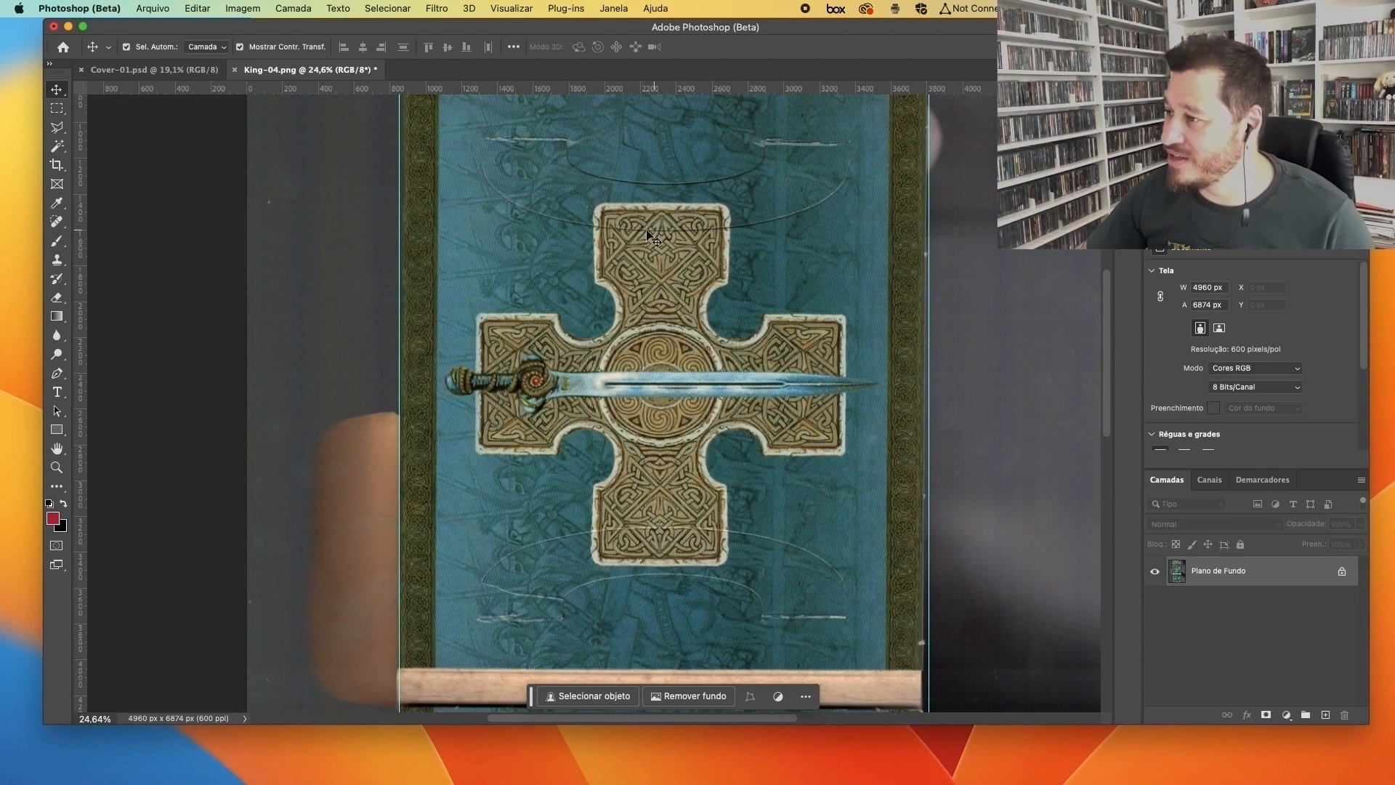
pyautogui.scroll(-5, 651, 306)
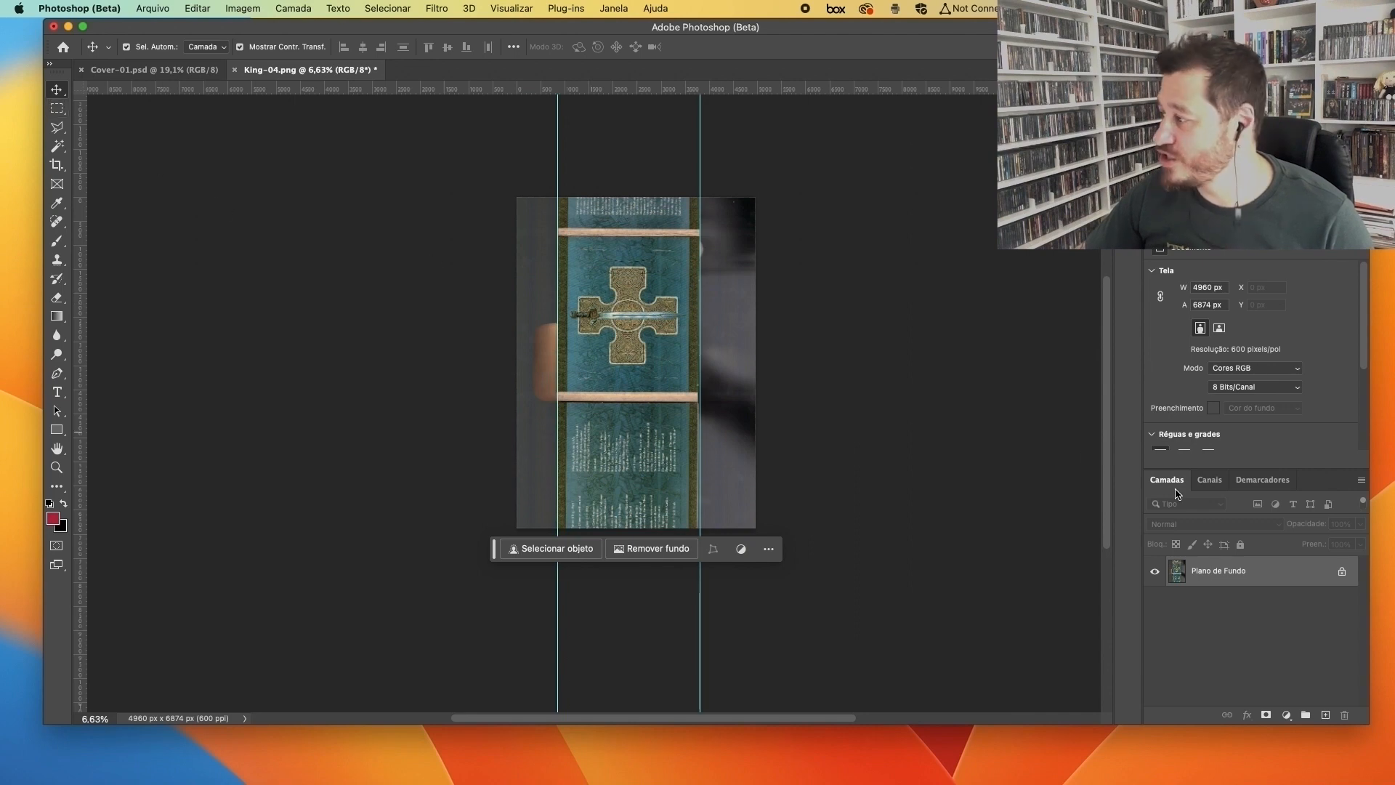
pyautogui.click(1342, 571)
pyautogui.press('super+t')
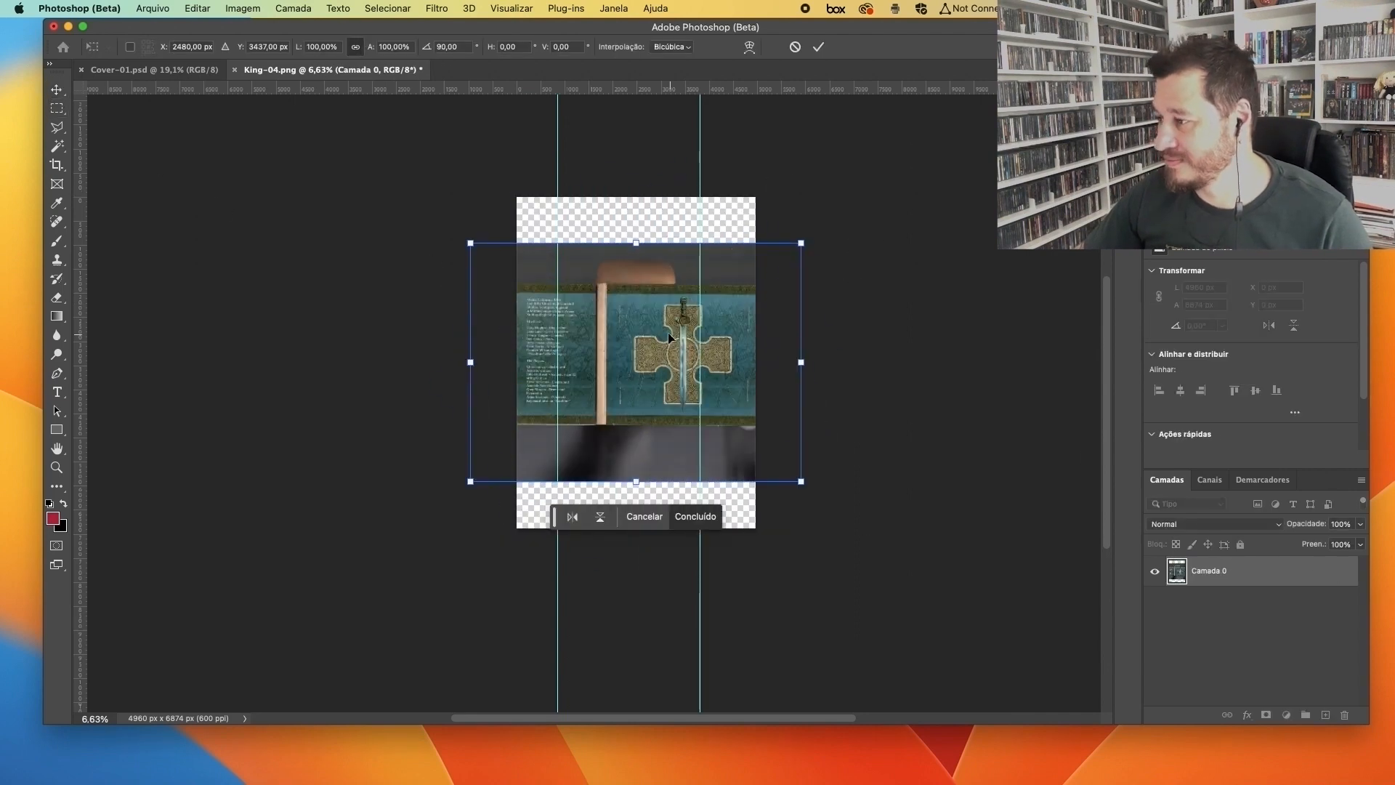
pyautogui.scroll(5, 800, 338)
pyautogui.moveTo(934, 345); pyautogui.dragTo(848, 317)
pyautogui.press('Return')
# Step: Align the vertical guides with the inner edges of the light spine strips on either side of the cross panel
pyautogui.scroll(6, 475, 391)
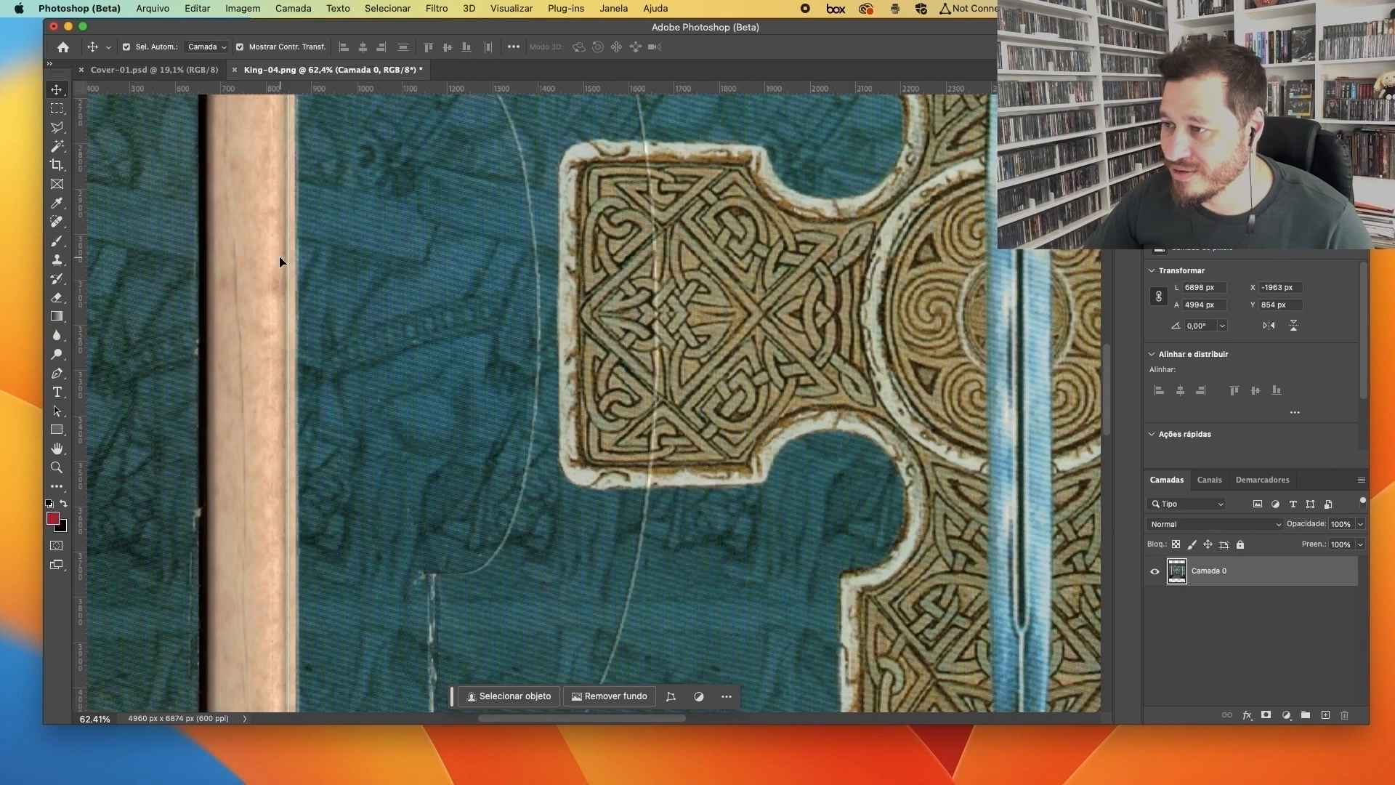
pyautogui.moveTo(290, 257); pyautogui.dragTo(297, 257)
pyautogui.scroll(-4, 100, 280)
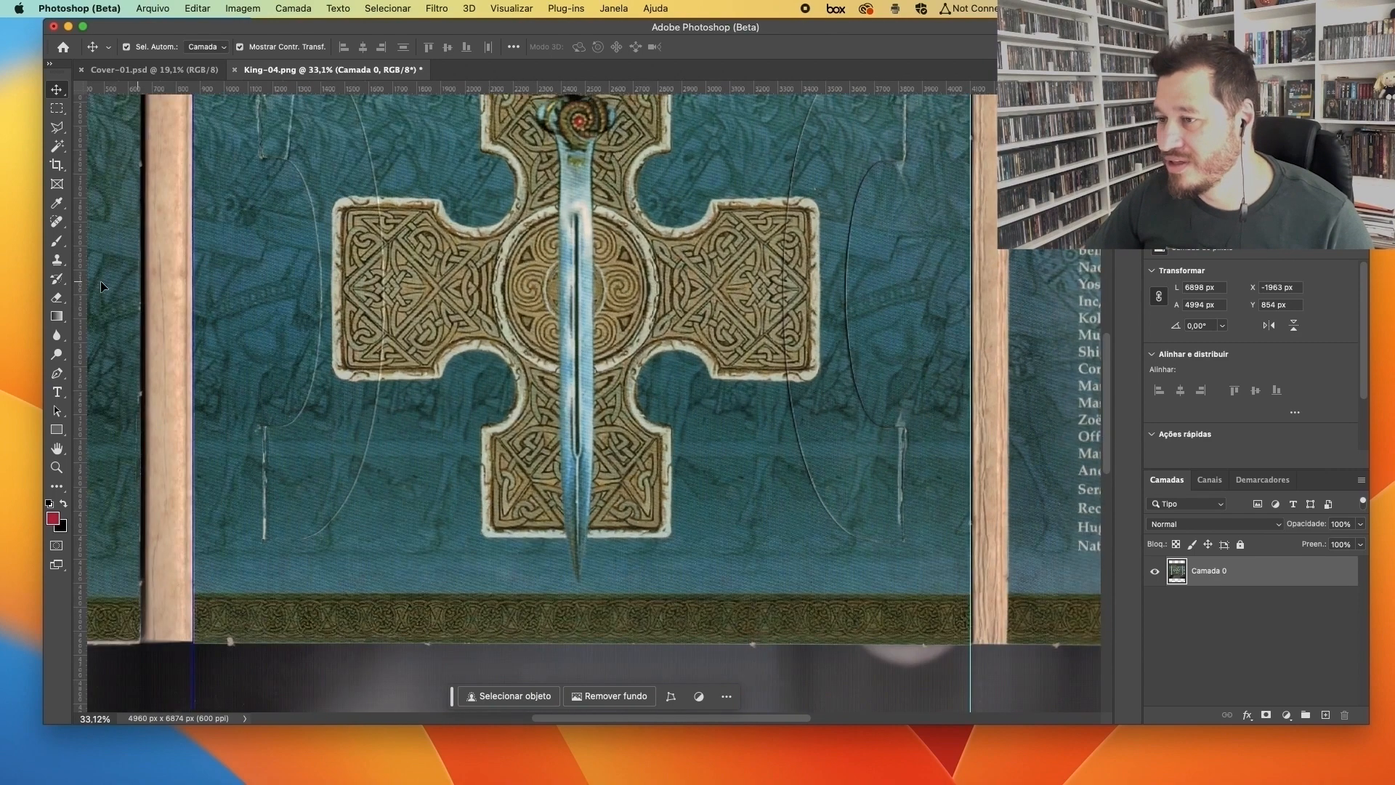
# Step: Place a vertical guide along the center line of the sword
pyautogui.moveTo(76, 279); pyautogui.dragTo(89, 275)
pyautogui.moveTo(613, 274); pyautogui.dragTo(573, 255)
pyautogui.scroll(5, 574, 279)
pyautogui.scroll(-5, 571, 254)
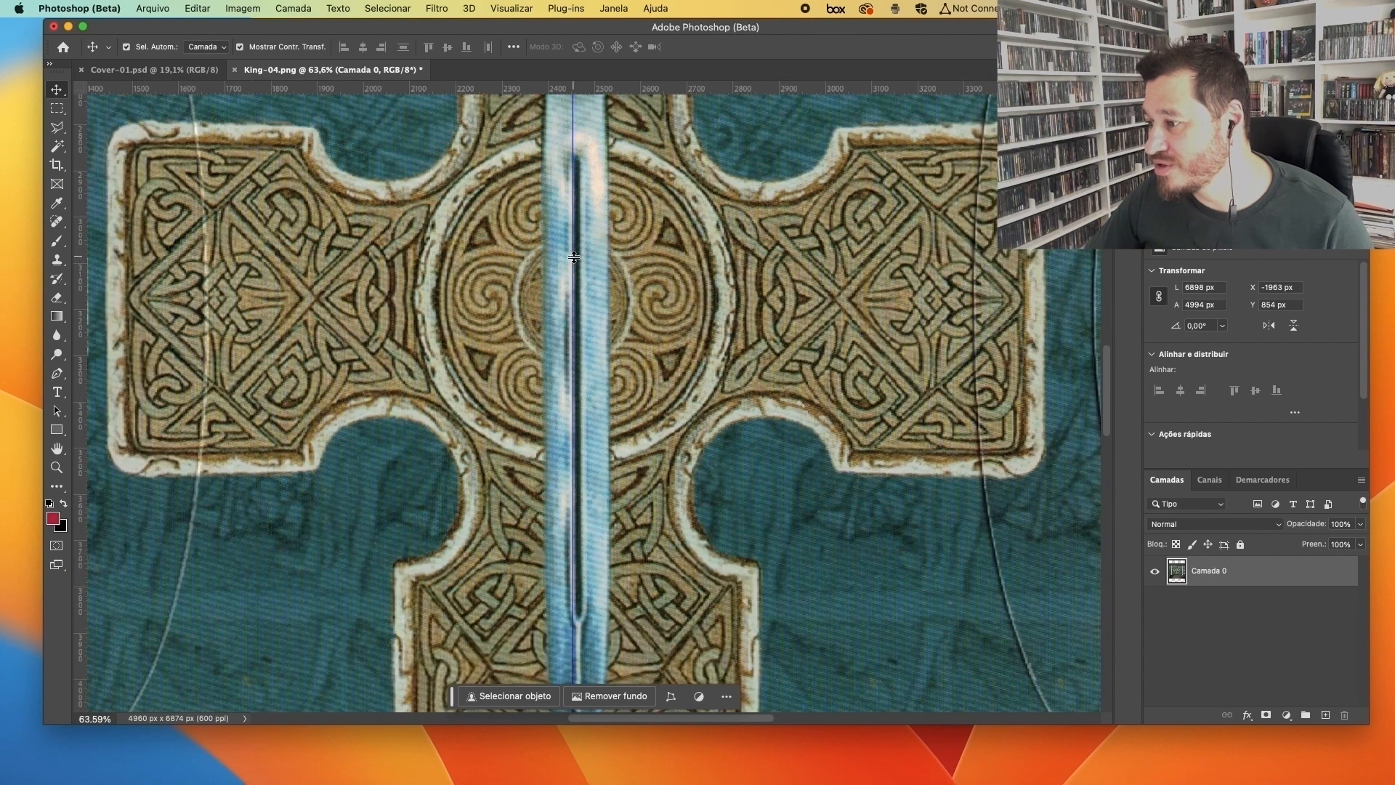
pyautogui.scroll(3, 854, 332)
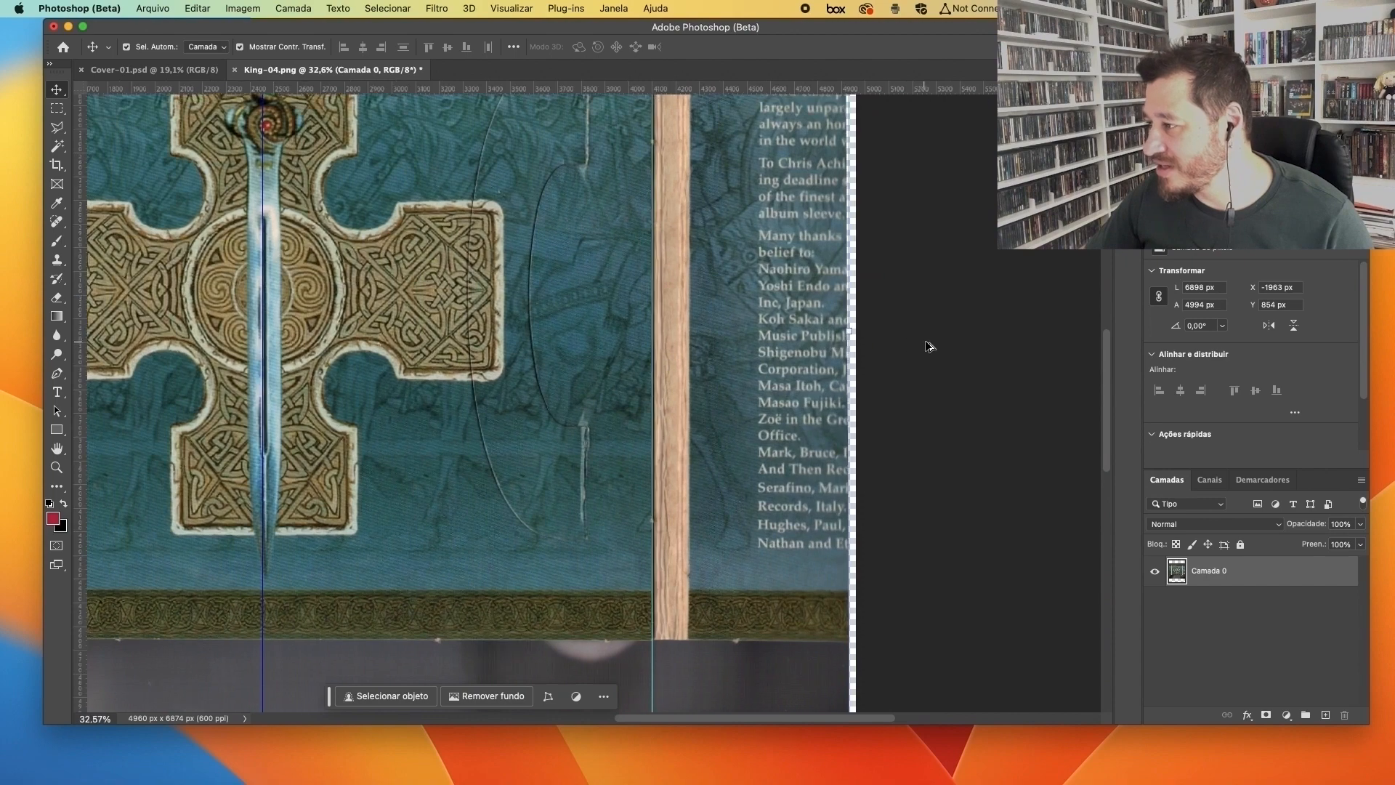
# Step: Rotate the scan slightly to straighten it against the guides and add another vertical guide along the sword's center
pyautogui.press('super+t')
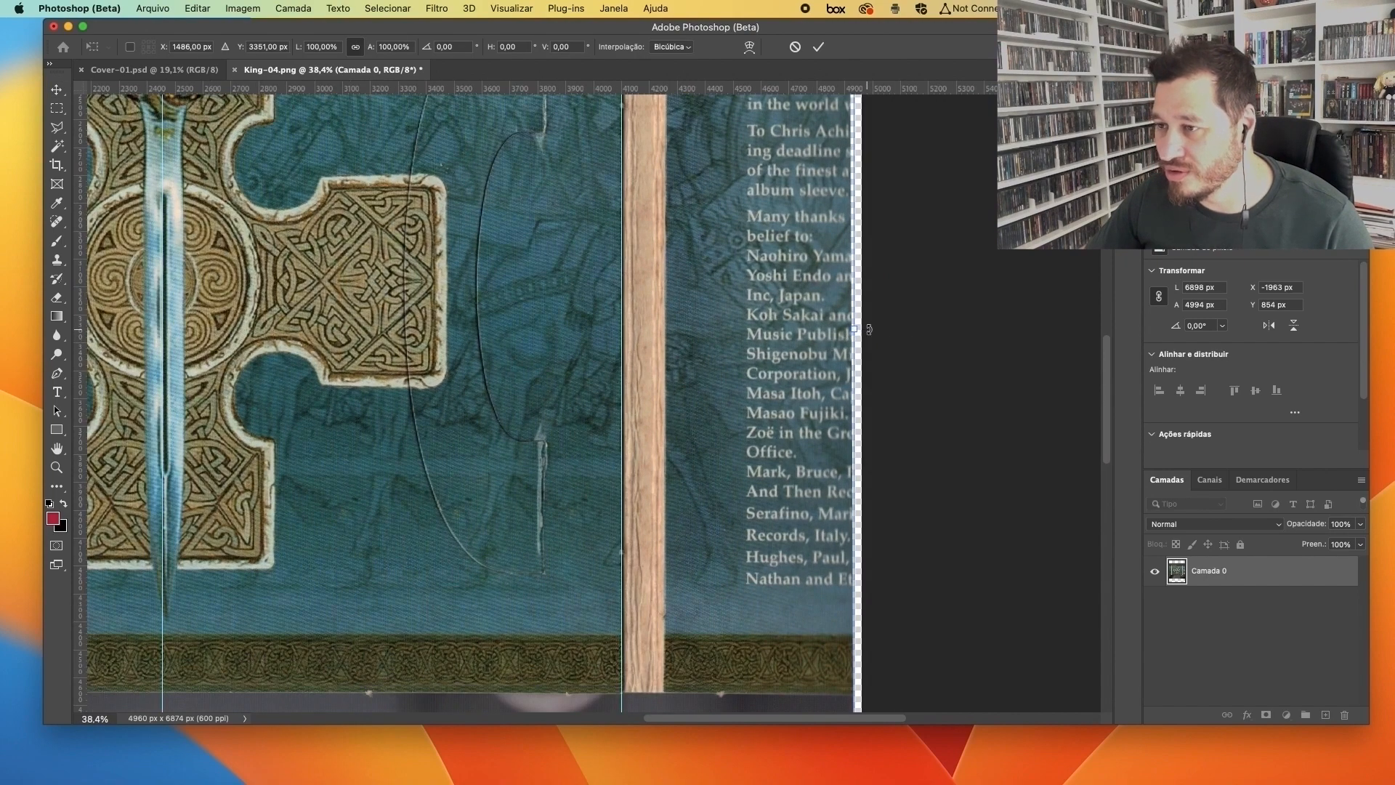
pyautogui.moveTo(870, 331); pyautogui.dragTo(870, 333)
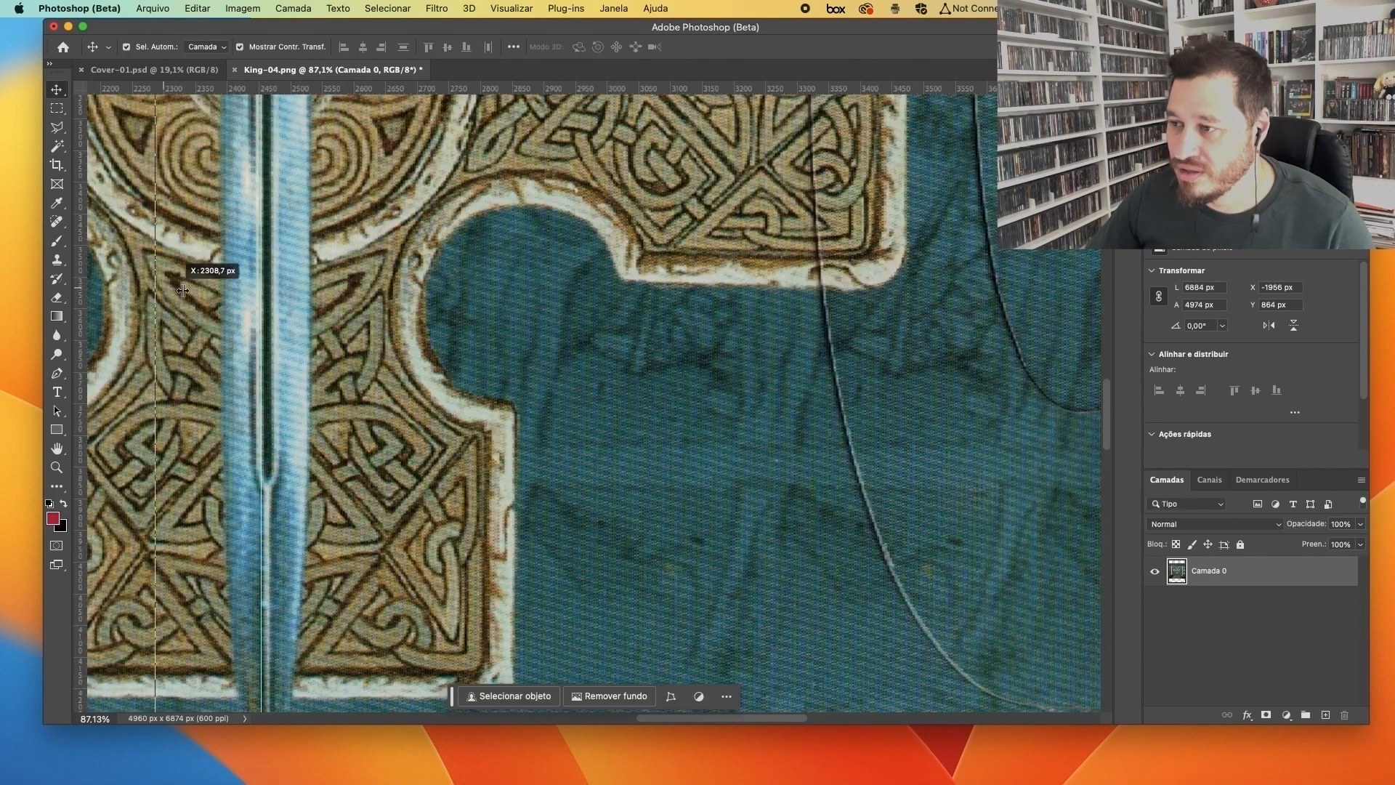
pyautogui.moveTo(183, 291); pyautogui.dragTo(279, 302)
pyautogui.scroll(5, 269, 305)
pyautogui.scroll(-10, 280, 301)
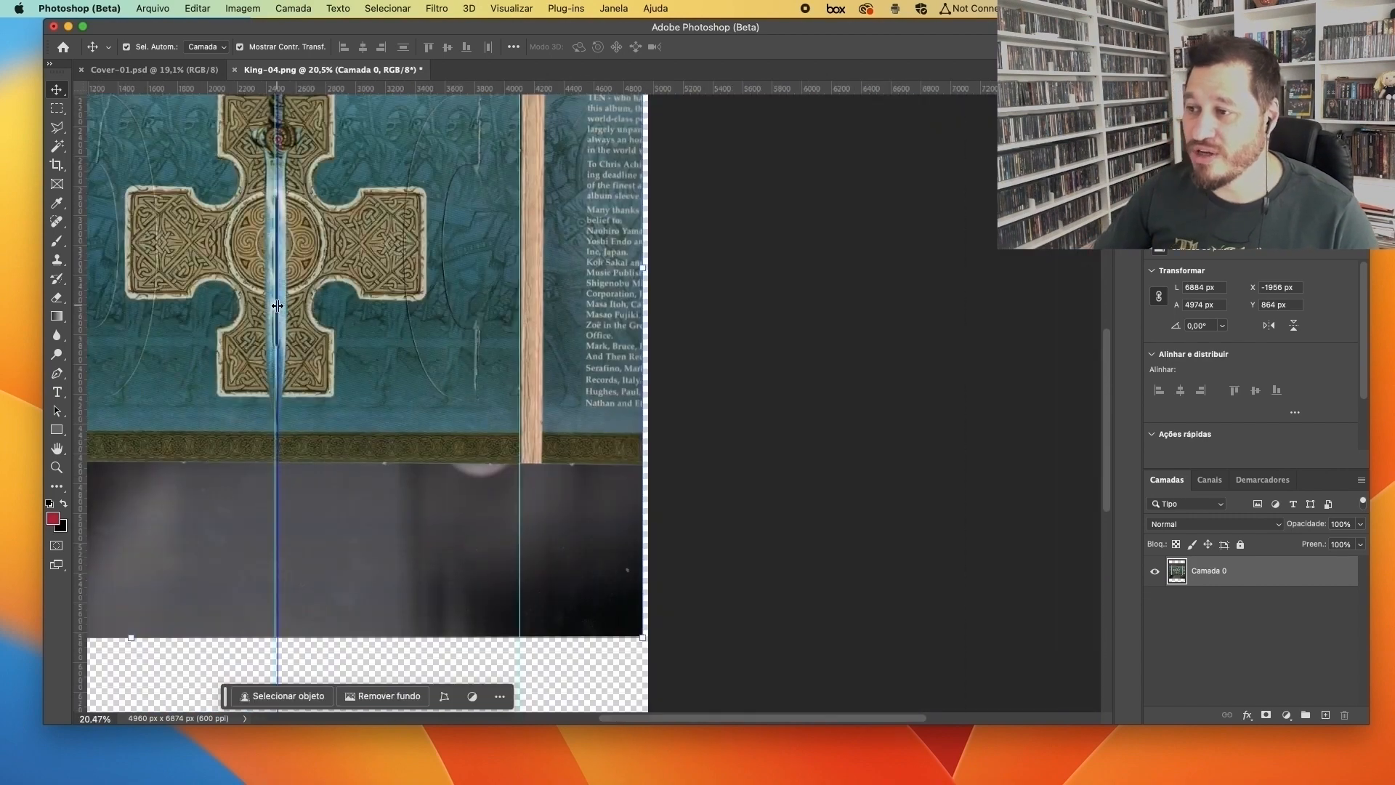
pyautogui.scroll(-2, 215, 154)
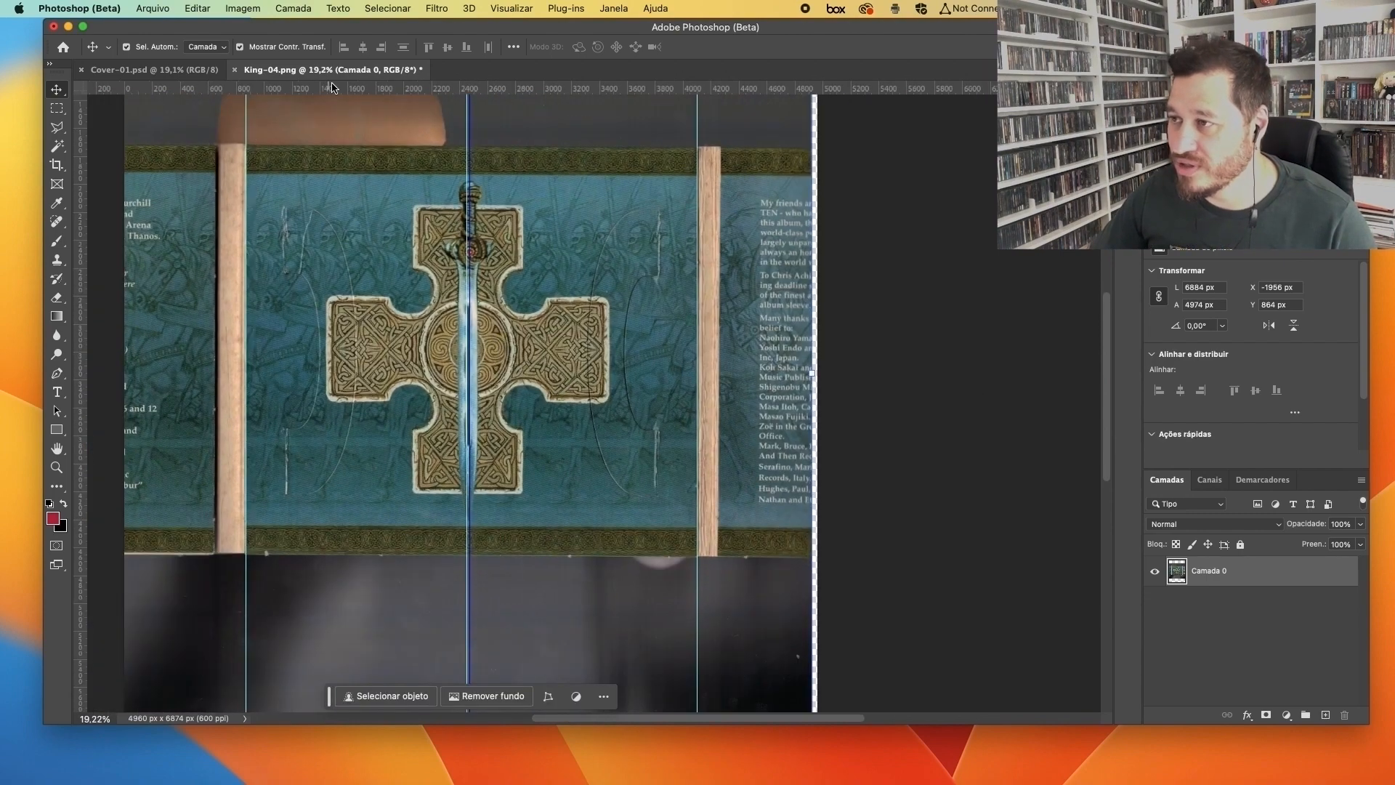
# Step: Place horizontal guides at both edges of the upper ornamental border and at the outer edge of the lower border
pyautogui.scroll(4, 356, 98)
pyautogui.moveTo(384, 89); pyautogui.dragTo(385, 190)
pyautogui.scroll(-8, 446, 248)
# Step: Copy a rectangular area of about 3428 × 3468 px around the cross panel to a new layer and delete the original scan layer
pyautogui.click(58, 110)
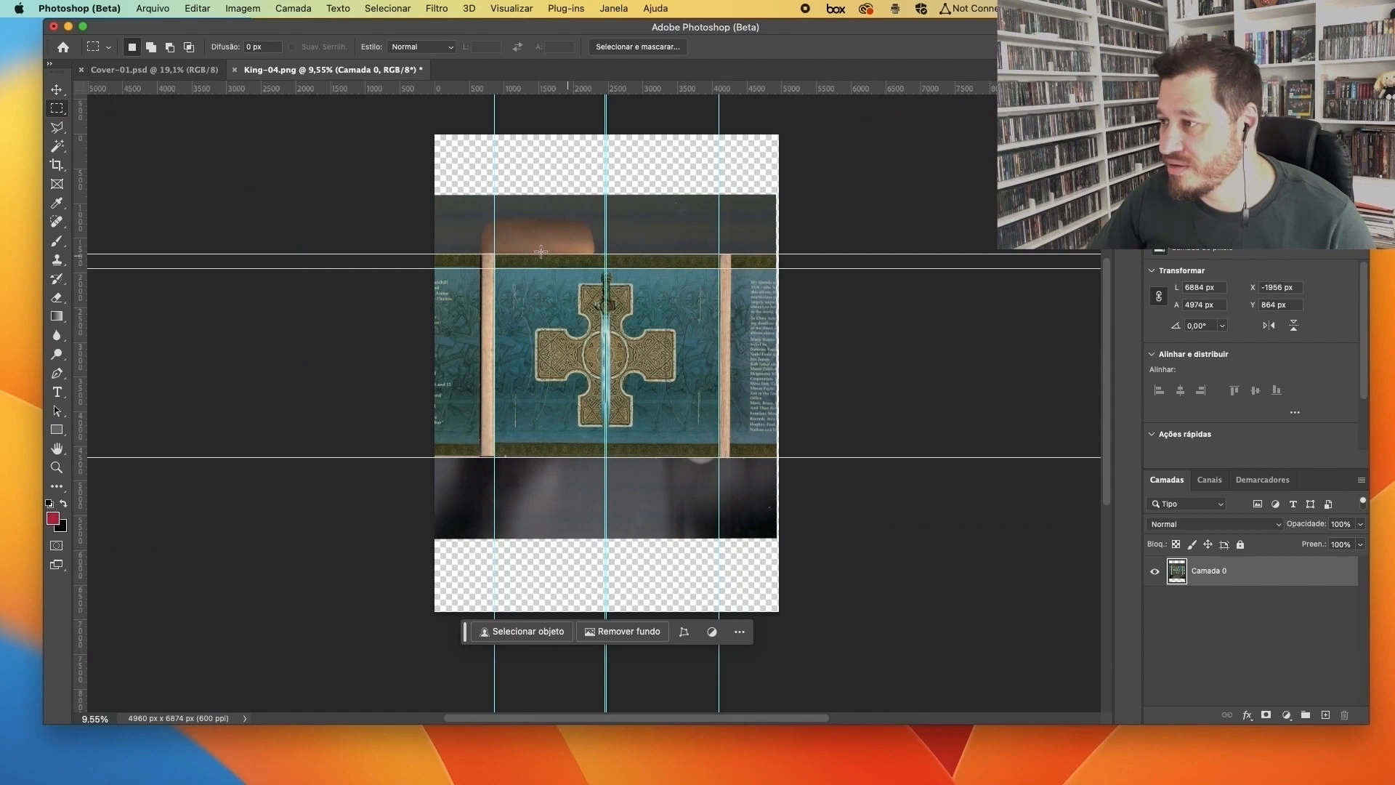
pyautogui.moveTo(493, 236); pyautogui.dragTo(725, 477)
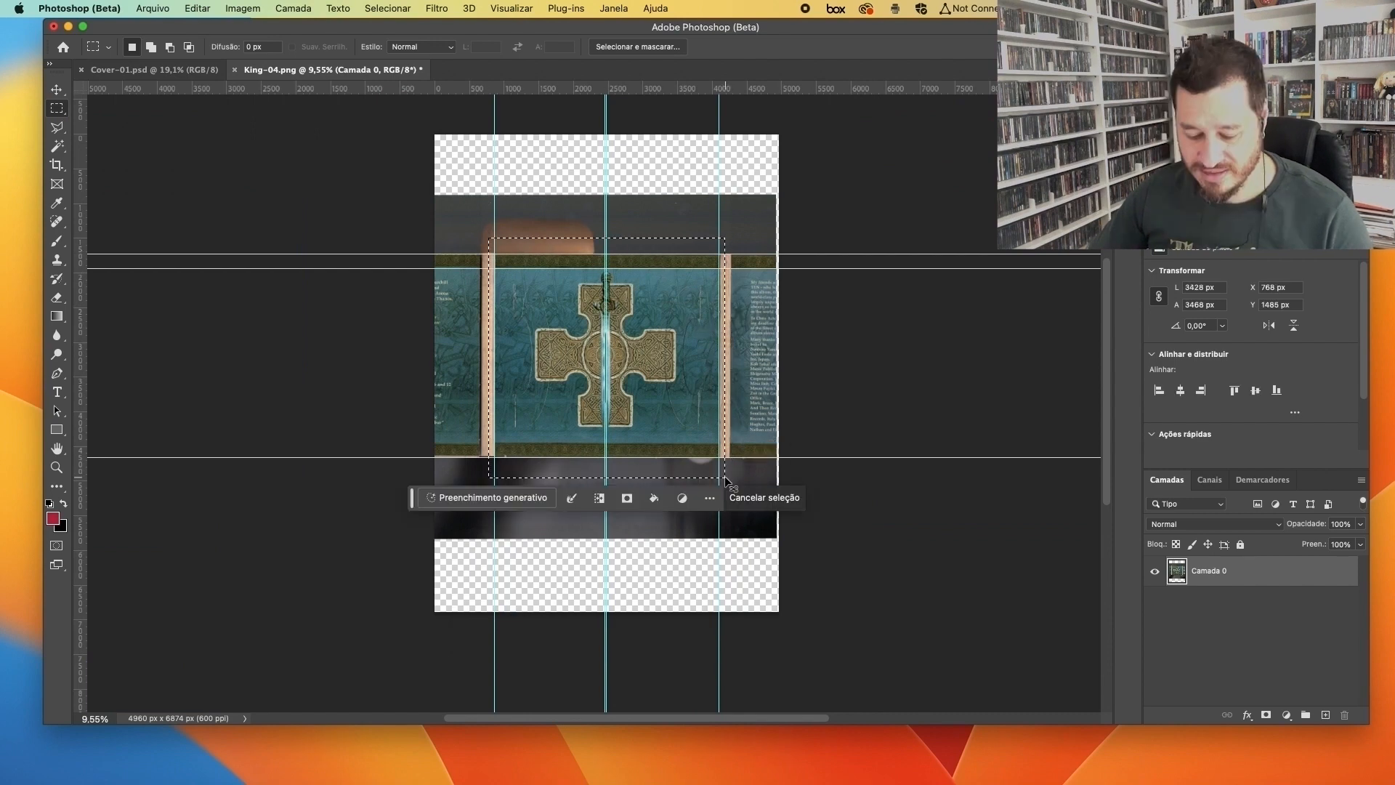
pyautogui.press('super+v')
pyautogui.click(61, 90)
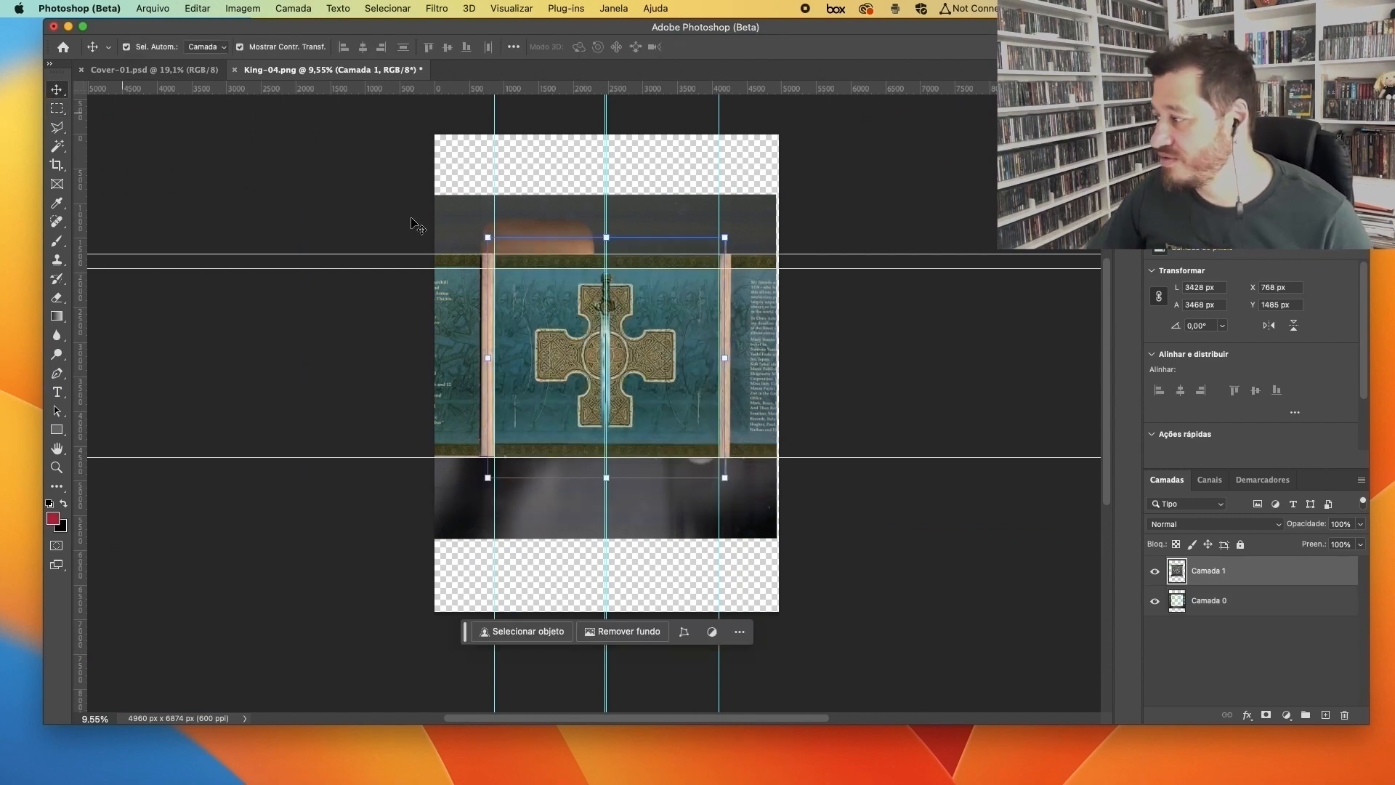
pyautogui.click(1231, 602)
pyautogui.press('BackSpace')
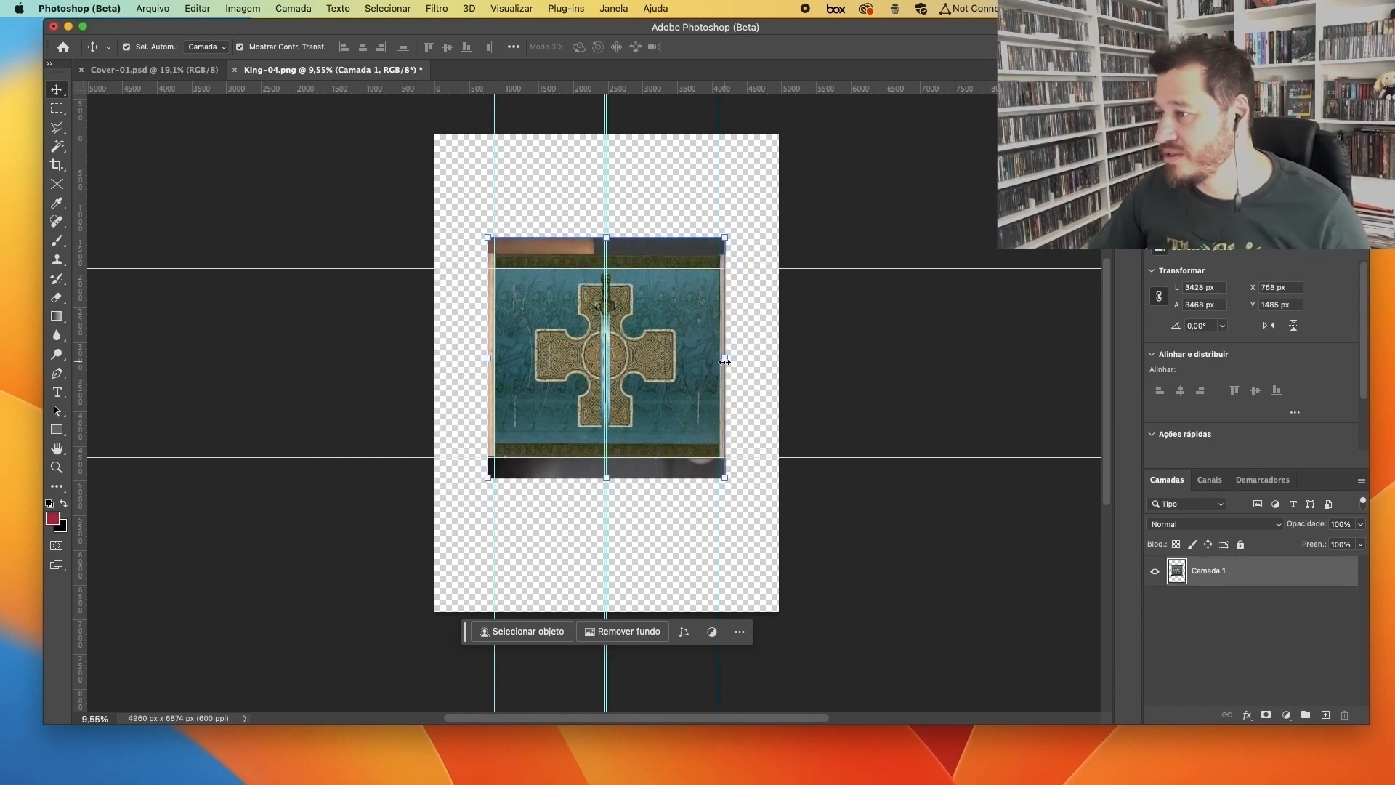
# Step: Rotate the cross panel layer slightly to straighten its upper ornamental border against the horizontal guide
pyautogui.scroll(10, 725, 362)
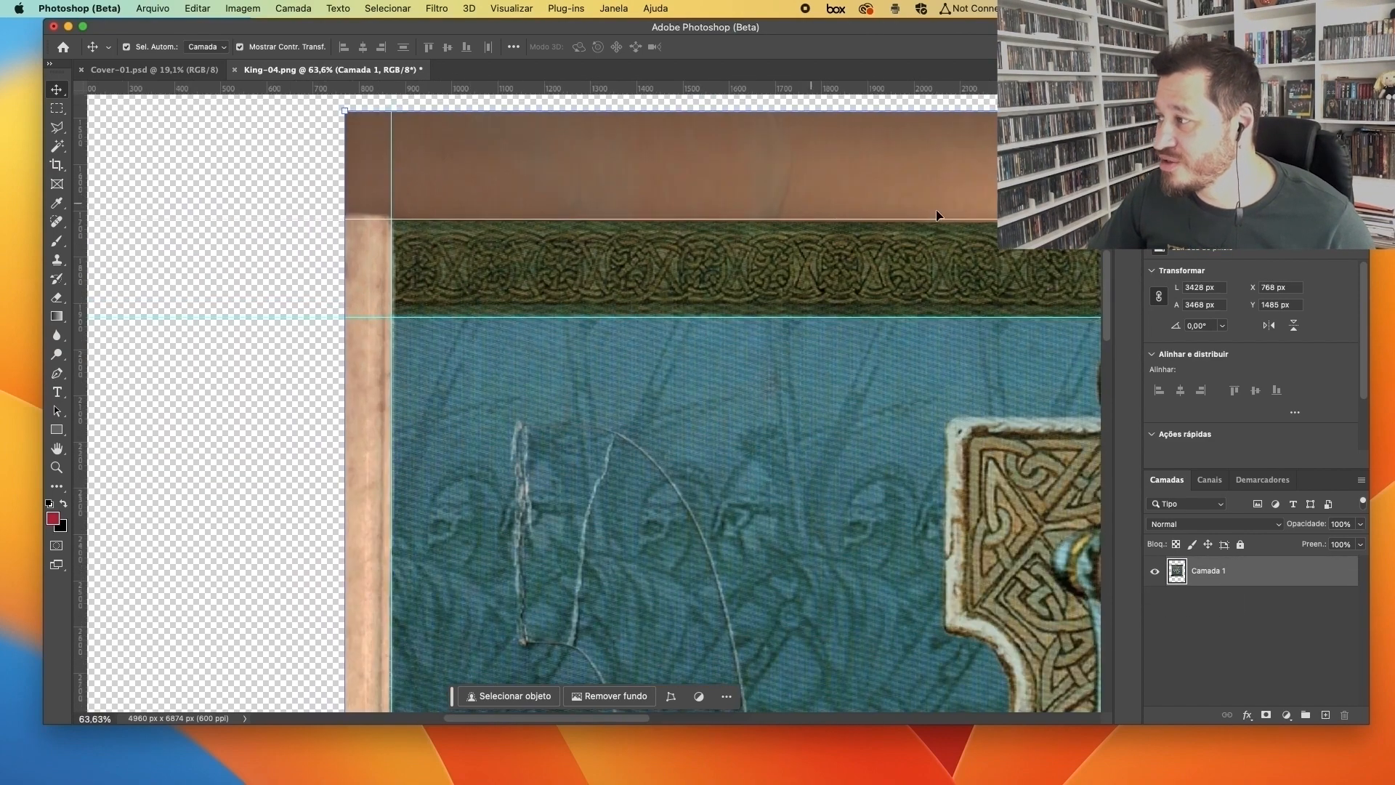
pyautogui.moveTo(936, 216); pyautogui.dragTo(533, 218)
pyautogui.moveTo(679, 221); pyautogui.dragTo(87, 229)
pyautogui.moveTo(868, 120); pyautogui.dragTo(866, 113)
pyautogui.press('Return')
# Step: Move the outer horizontal guide onto the outer edge of the upper ornamental border
pyautogui.scroll(4, 586, 239)
pyautogui.moveTo(566, 225); pyautogui.dragTo(565, 235)
pyautogui.scroll(-8, 565, 236)
pyautogui.scroll(5, 639, 352)
pyautogui.scroll(-2, 626, 361)
pyautogui.moveTo(509, 374); pyautogui.dragTo(731, 449)
pyautogui.scroll(-4, 403, 295)
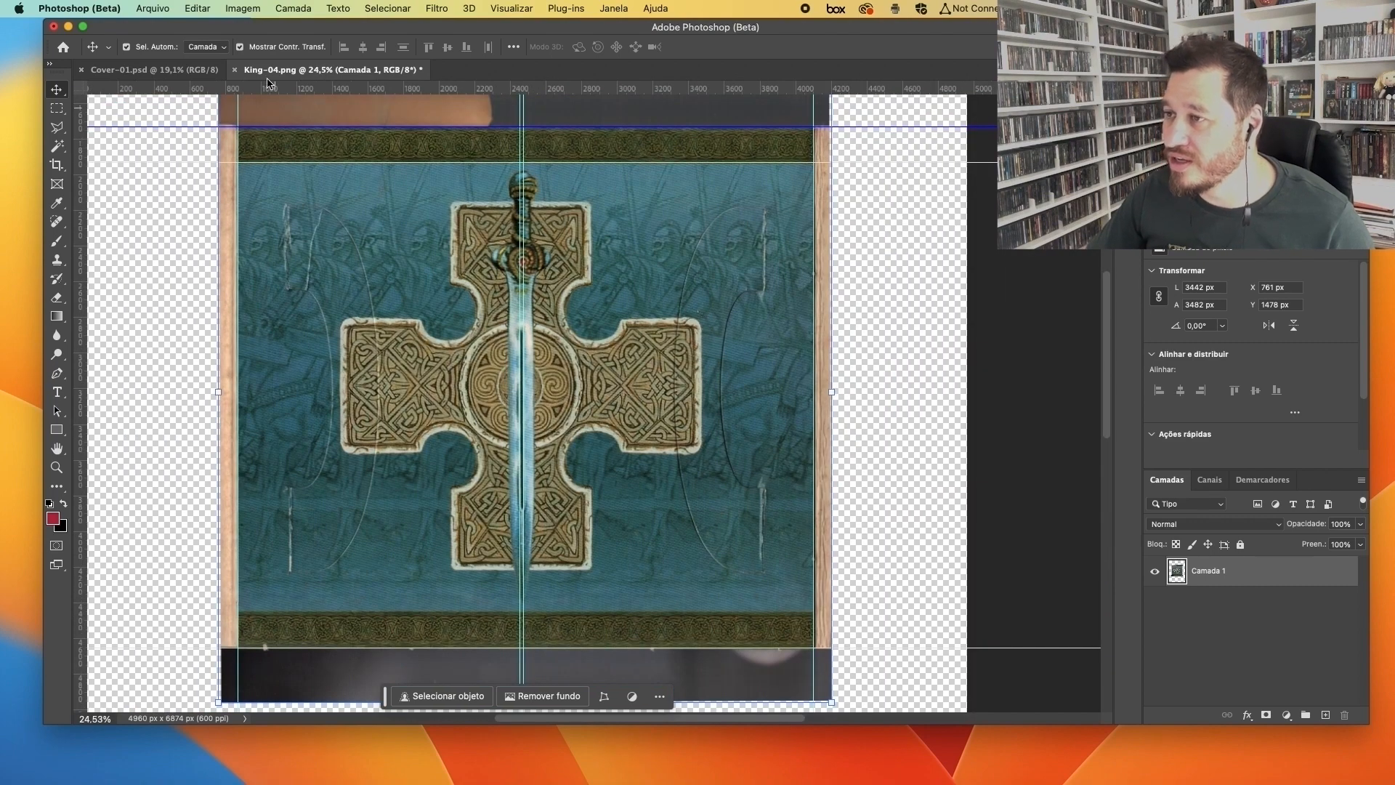
# Step: Switch to Cover-01.psd and duplicate its cover artwork layer
pyautogui.click(144, 72)
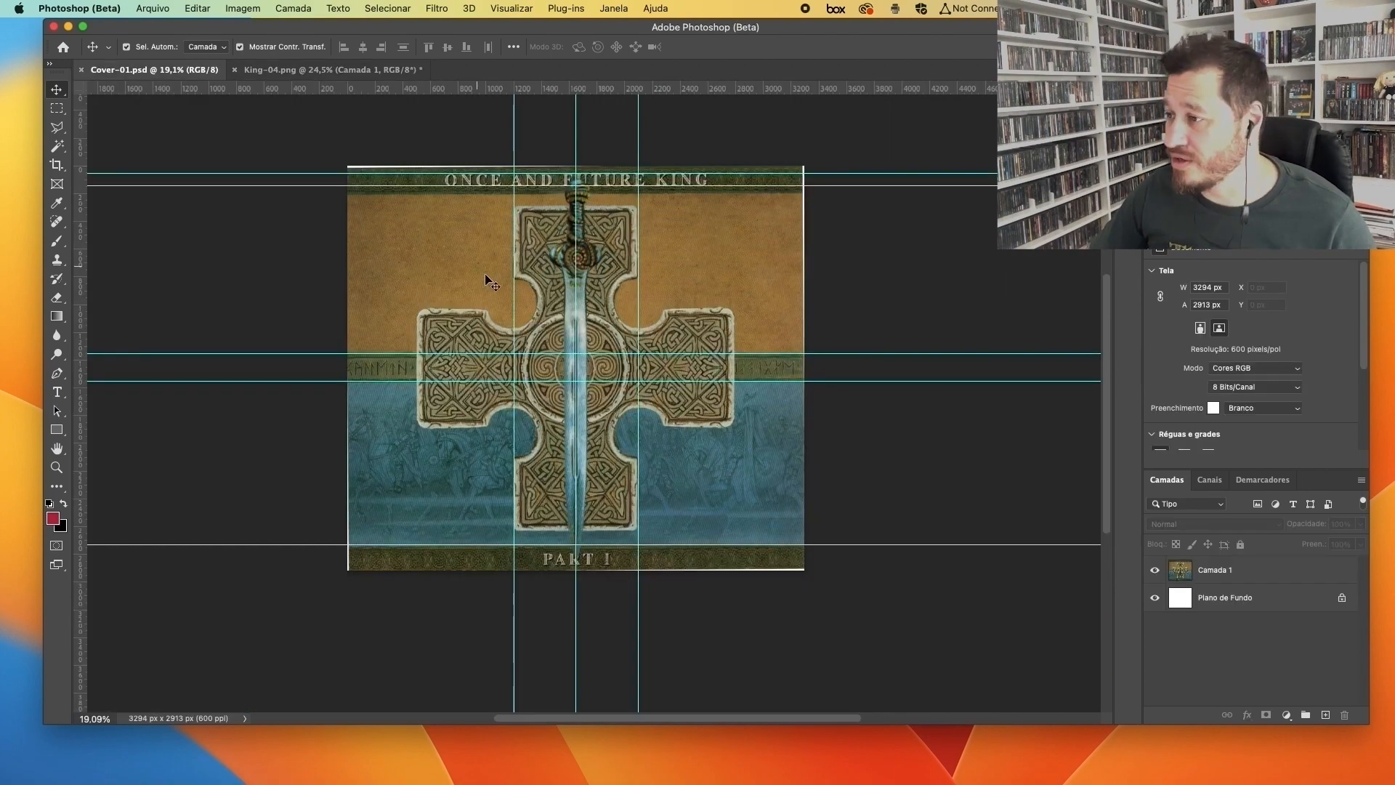
pyautogui.scroll(1, 608, 354)
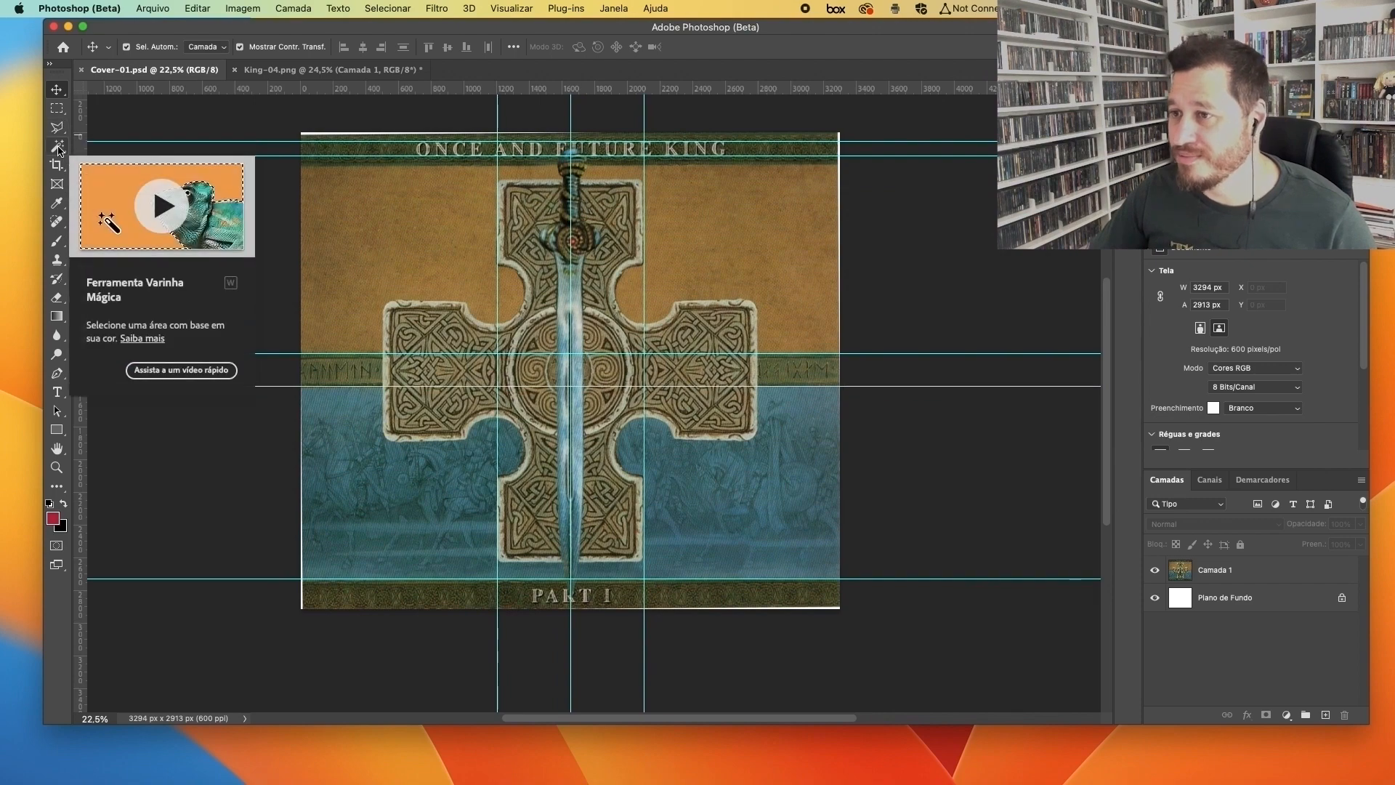
pyautogui.click(59, 148)
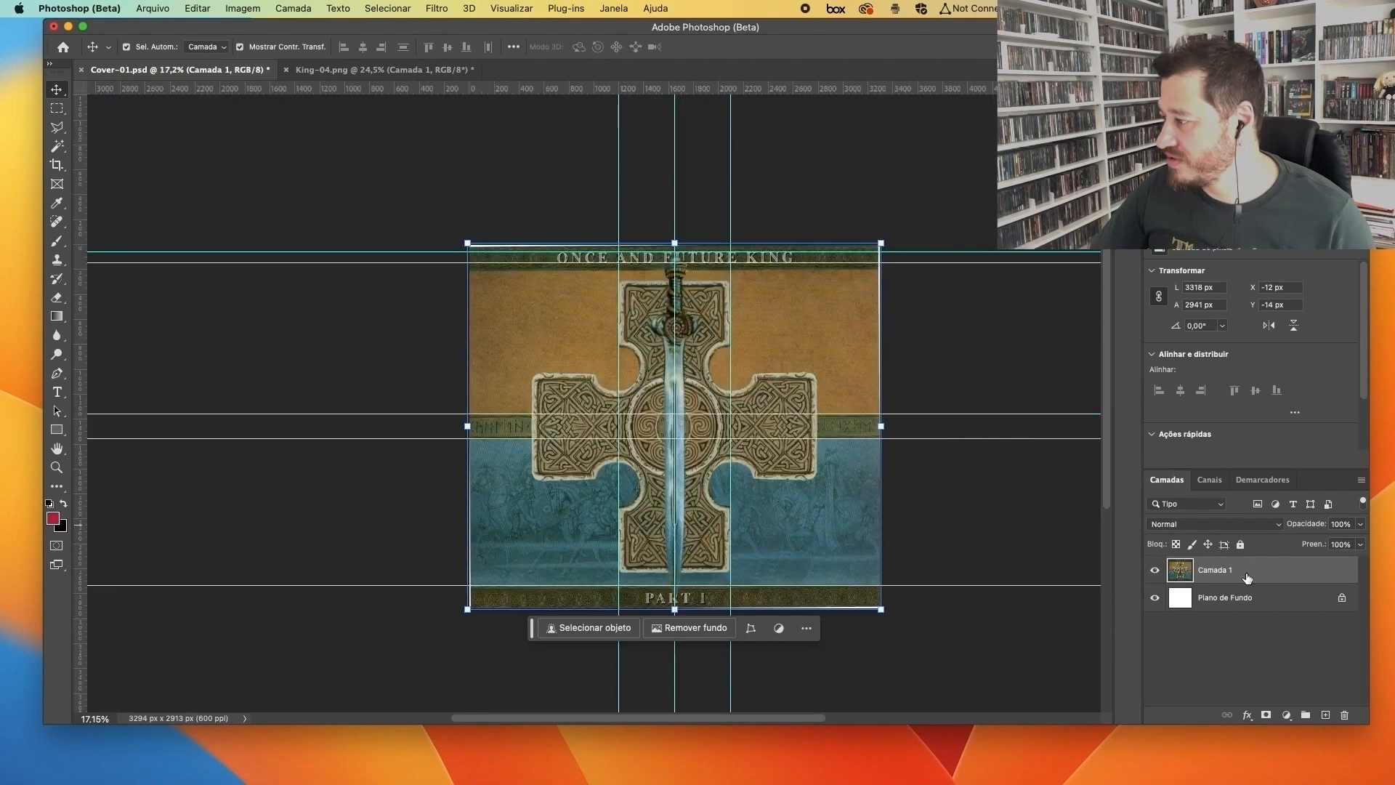
pyautogui.moveTo(1243, 573)
pyautogui.mouseDown()
pyautogui.moveTo(1286, 646)
pyautogui.moveTo(1292, 691)
pyautogui.moveTo(1324, 714)
pyautogui.mouseUp()
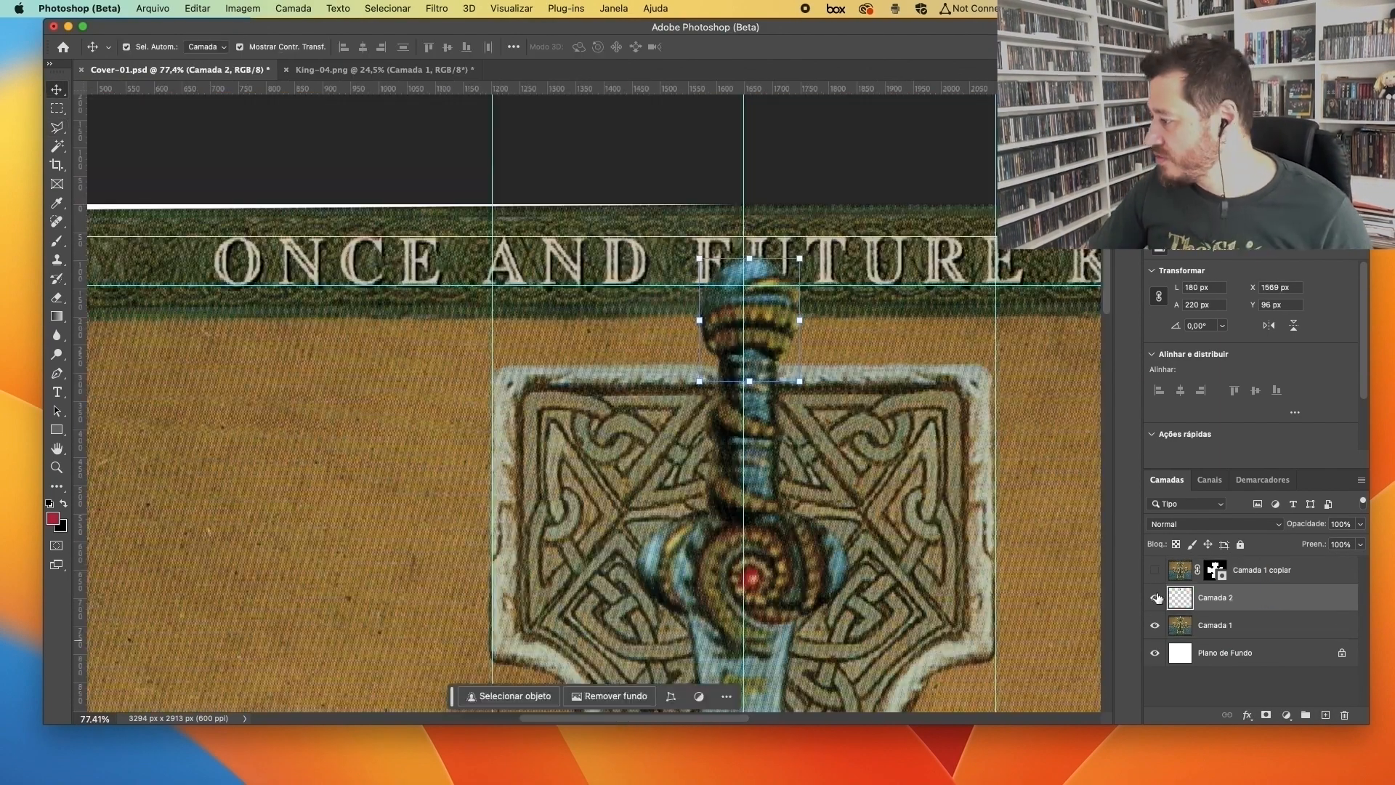
# Step: Hide the original cover artwork, show the masked cross copy and merge it with the separate sword pommel layer
pyautogui.click(1156, 625)
pyautogui.click(1156, 570)
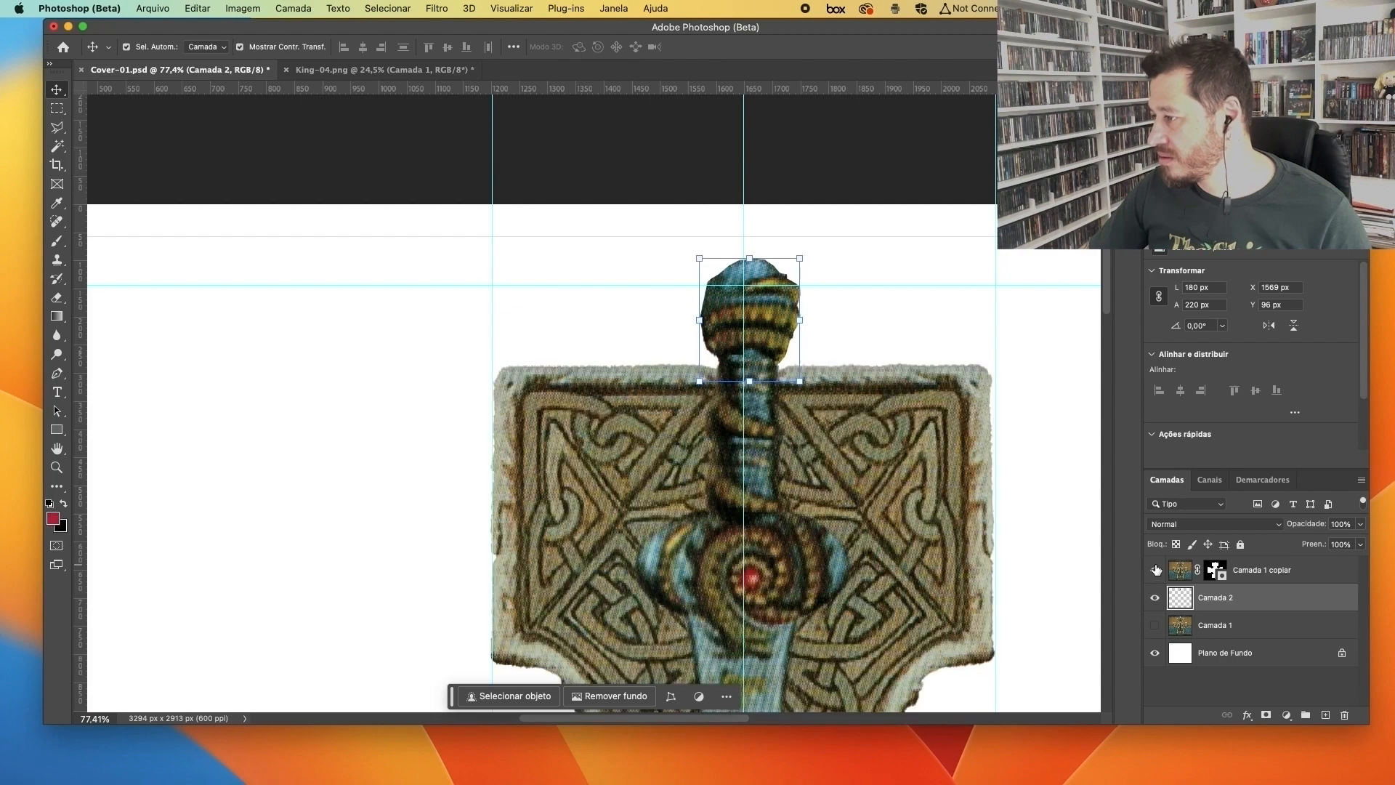
pyautogui.click(881, 339)
pyautogui.scroll(-3, 881, 339)
pyautogui.moveTo(884, 443); pyautogui.dragTo(710, 251)
pyautogui.scroll(-2, 728, 283)
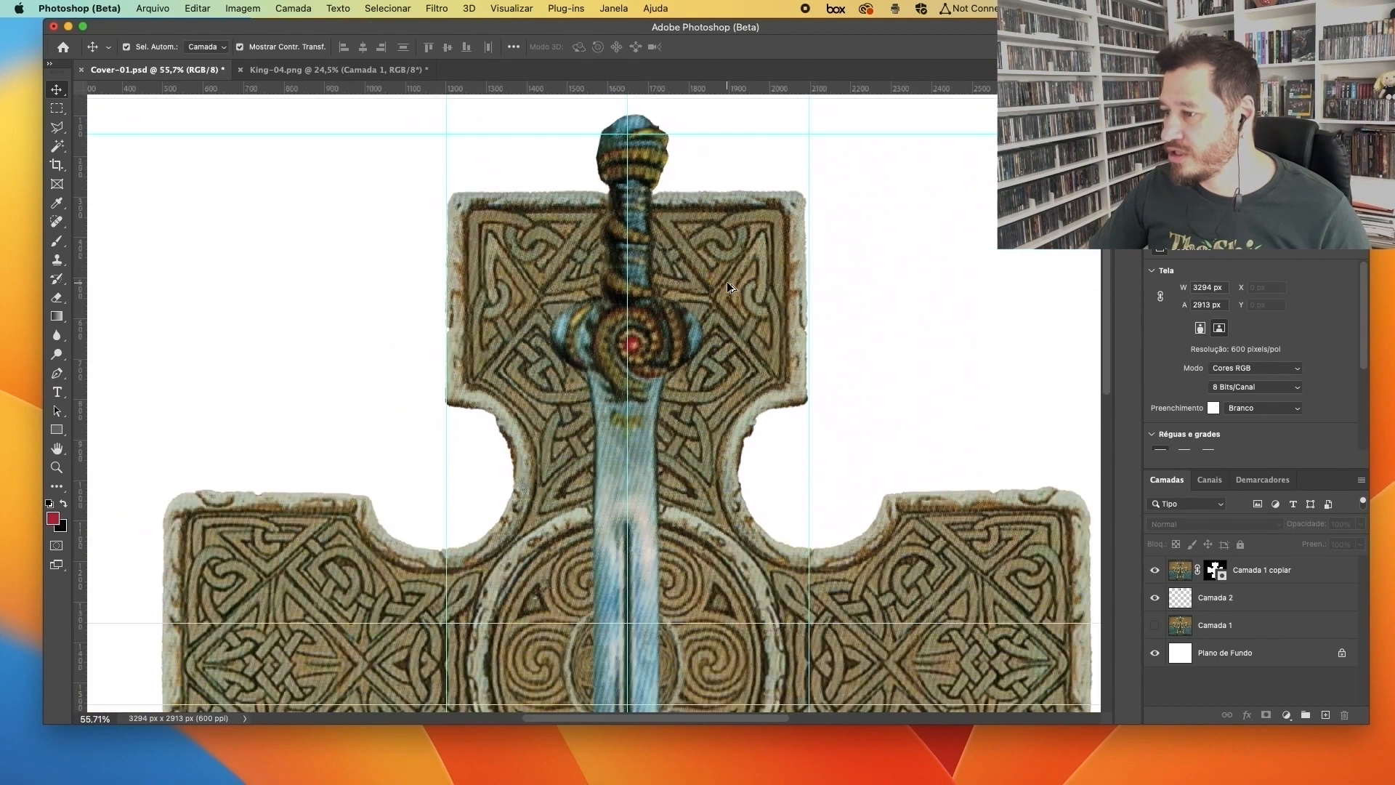
pyautogui.scroll(-3, 730, 286)
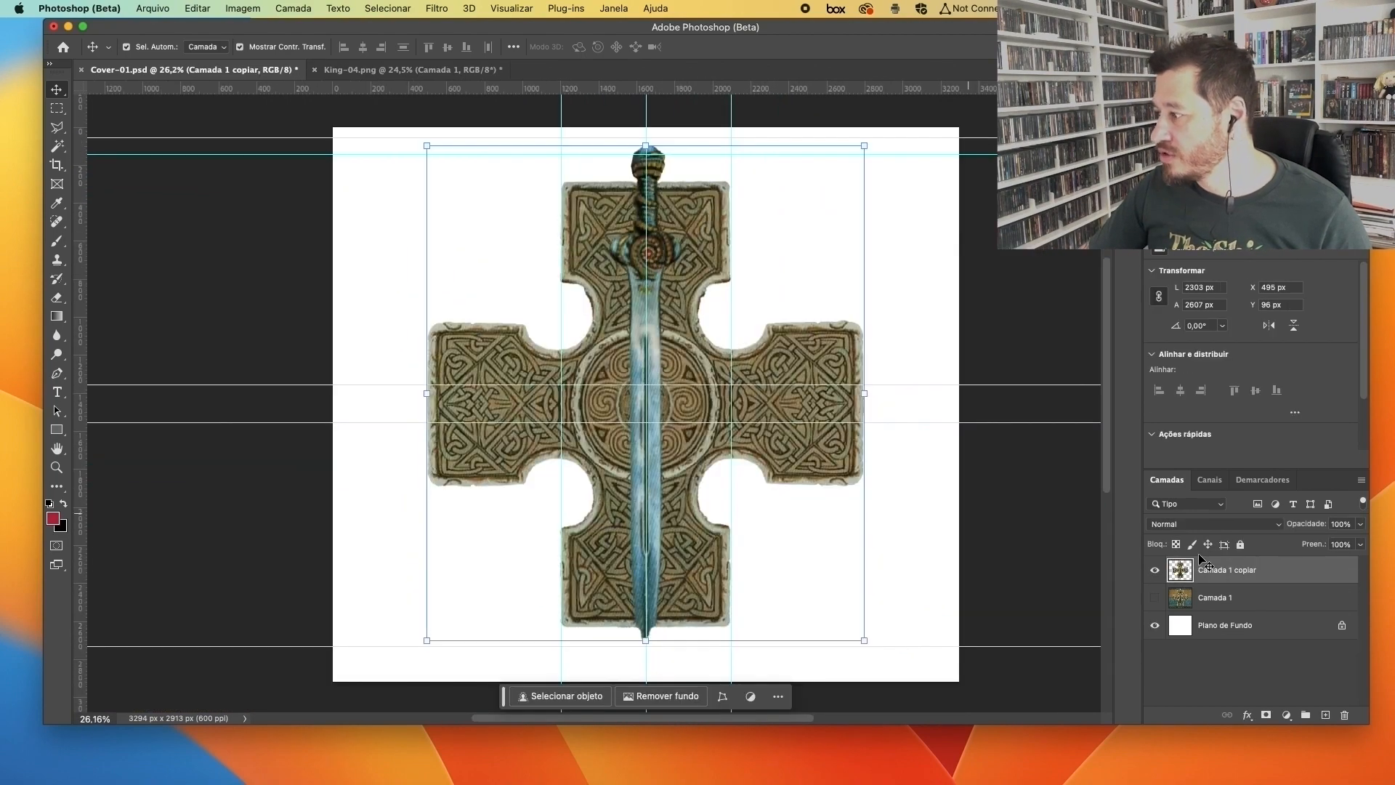
# Step: Show the original cover artwork layer again and copy the isolated cross with its sword into King-04.png
pyautogui.click(1155, 597)
pyautogui.click(1154, 597)
pyautogui.click(1155, 597)
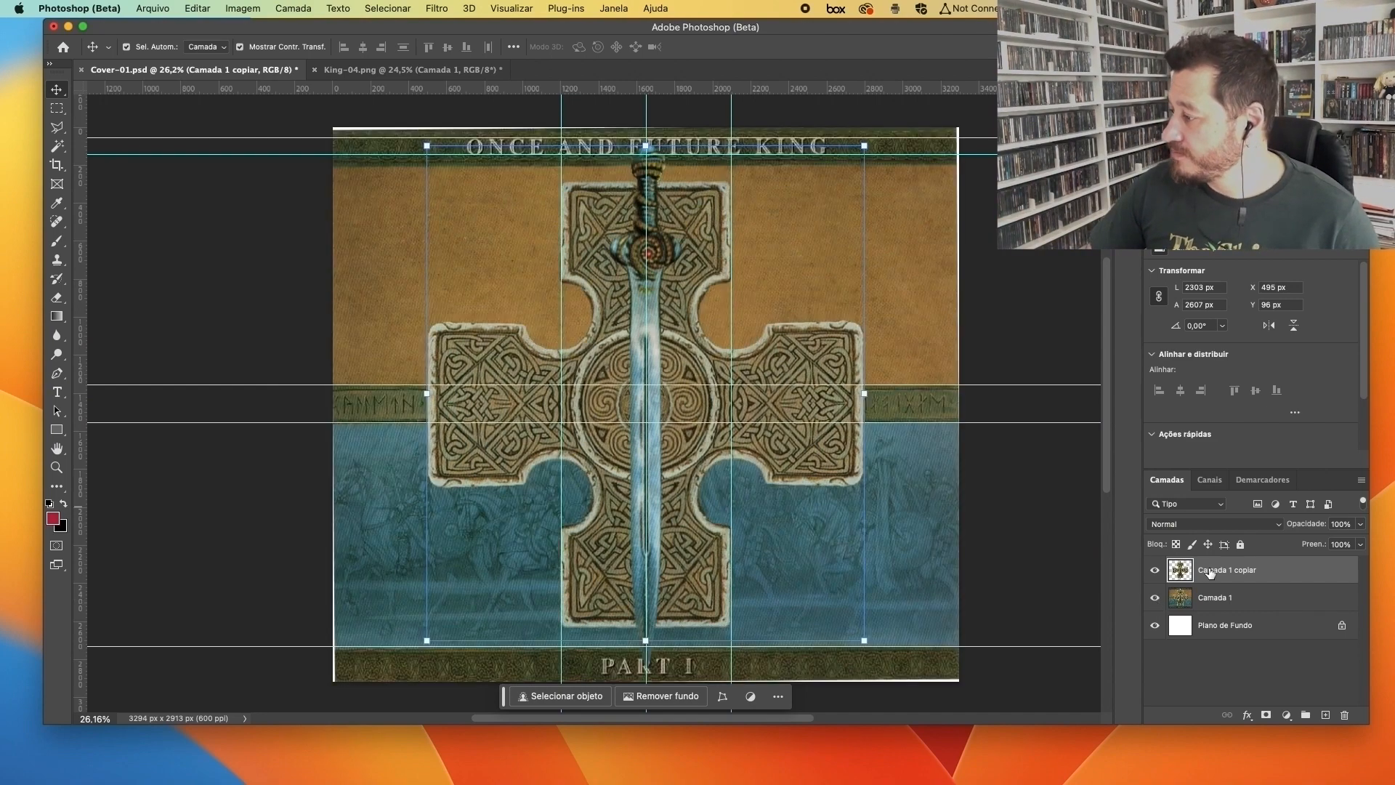
pyautogui.hotkey('ctrl', 'Tab')
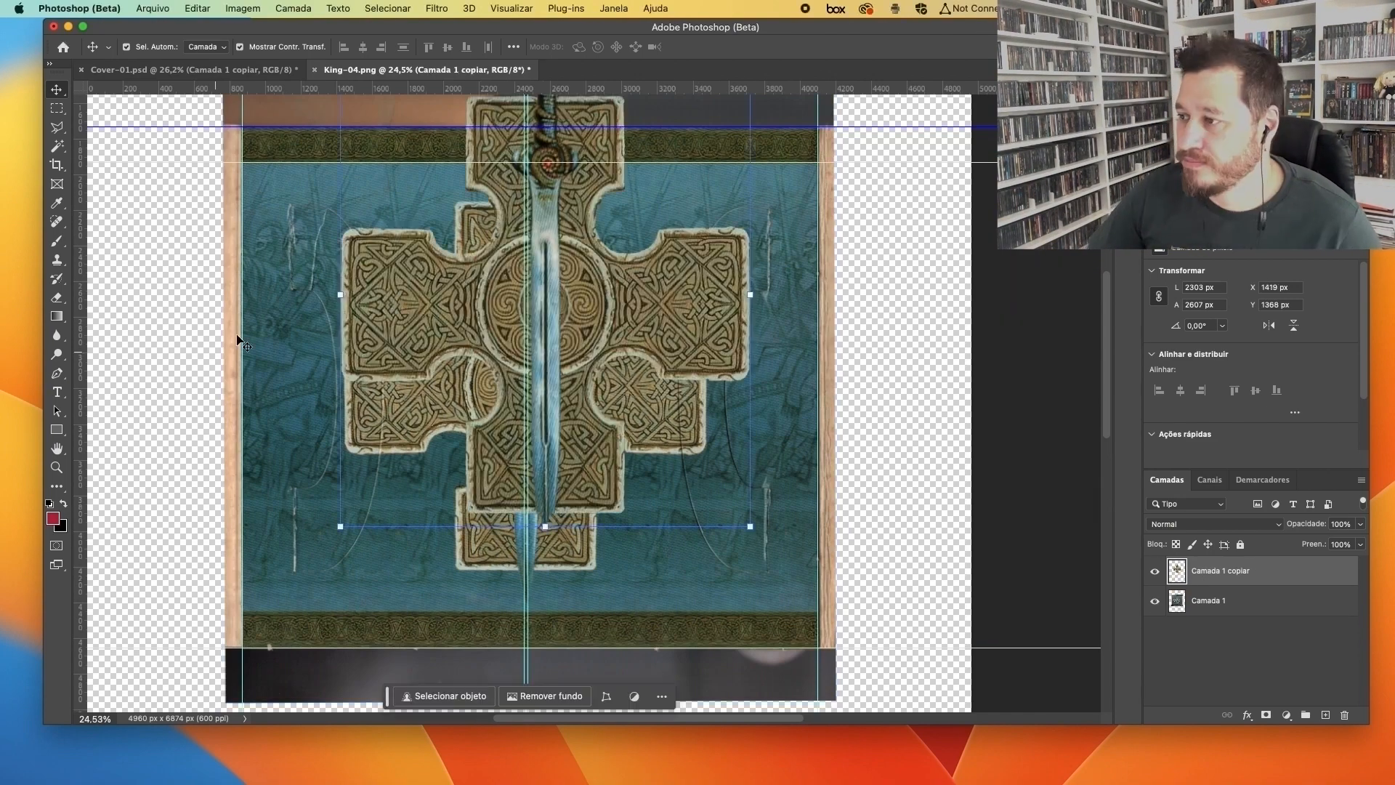
# Step: Scale the pasted cross to about 89.26% and fit it over the scanned cross on the center guides
pyautogui.moveTo(785, 130); pyautogui.dragTo(704, 170)
pyautogui.scroll(-2, 547, 292)
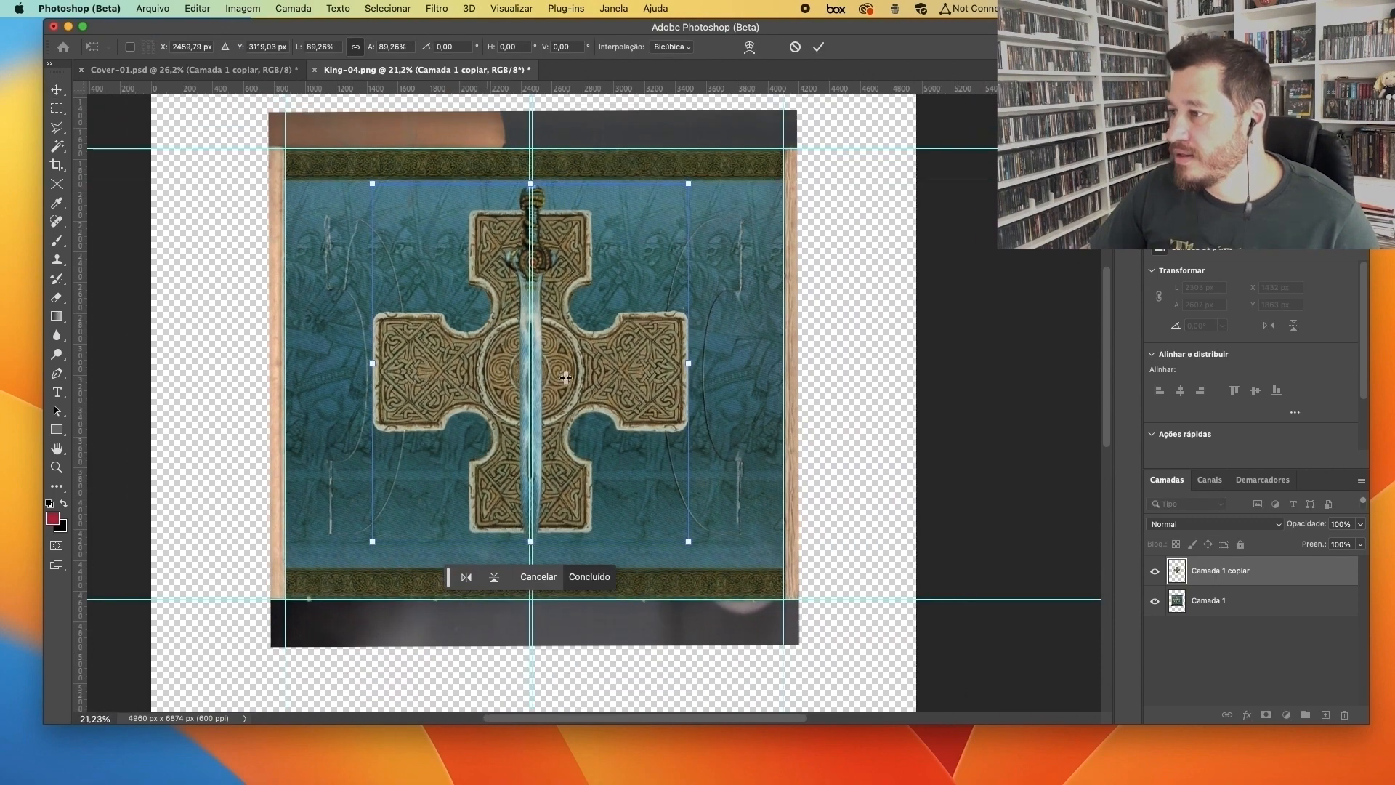
pyautogui.scroll(1, 527, 296)
pyautogui.scroll(-2, 524, 294)
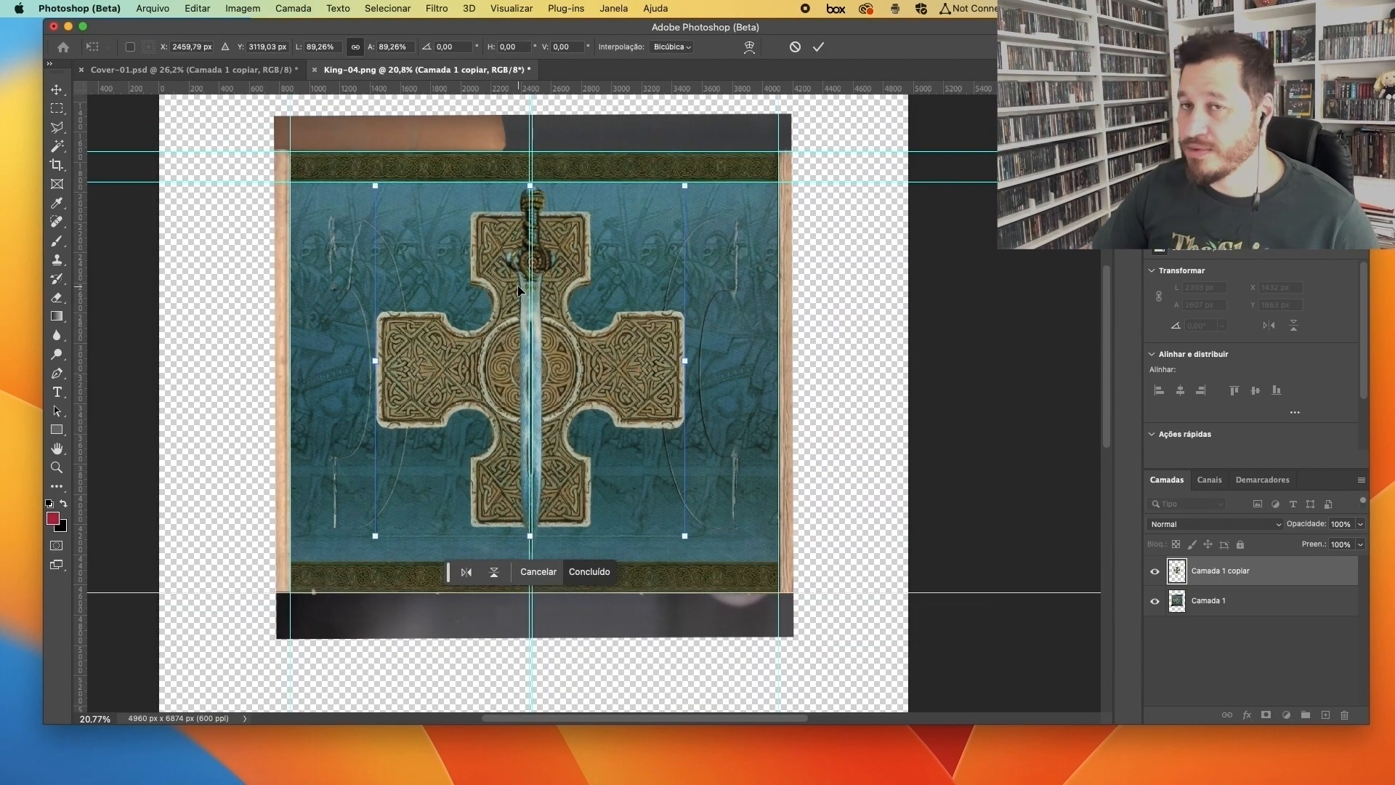
pyautogui.scroll(-5, 462, 154)
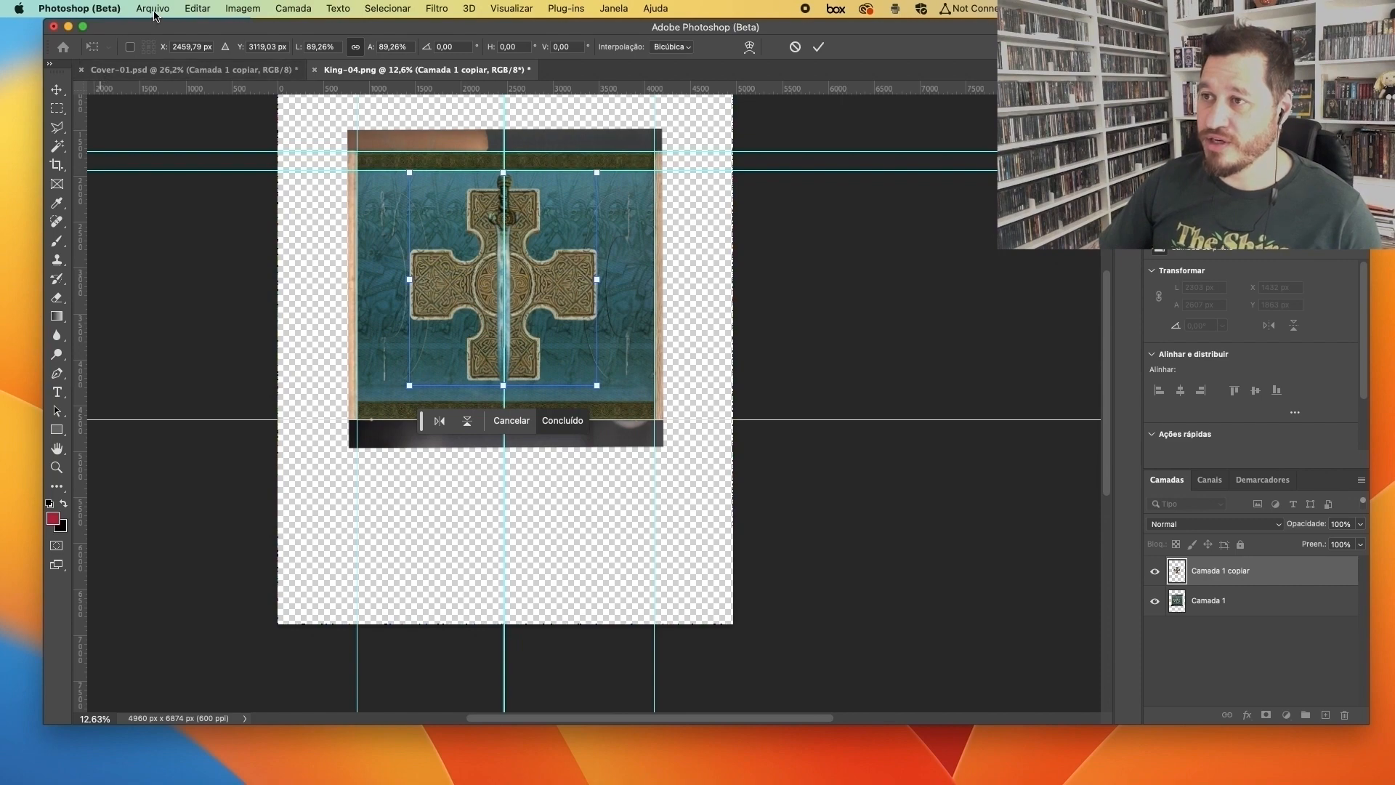
pyautogui.press('Return')
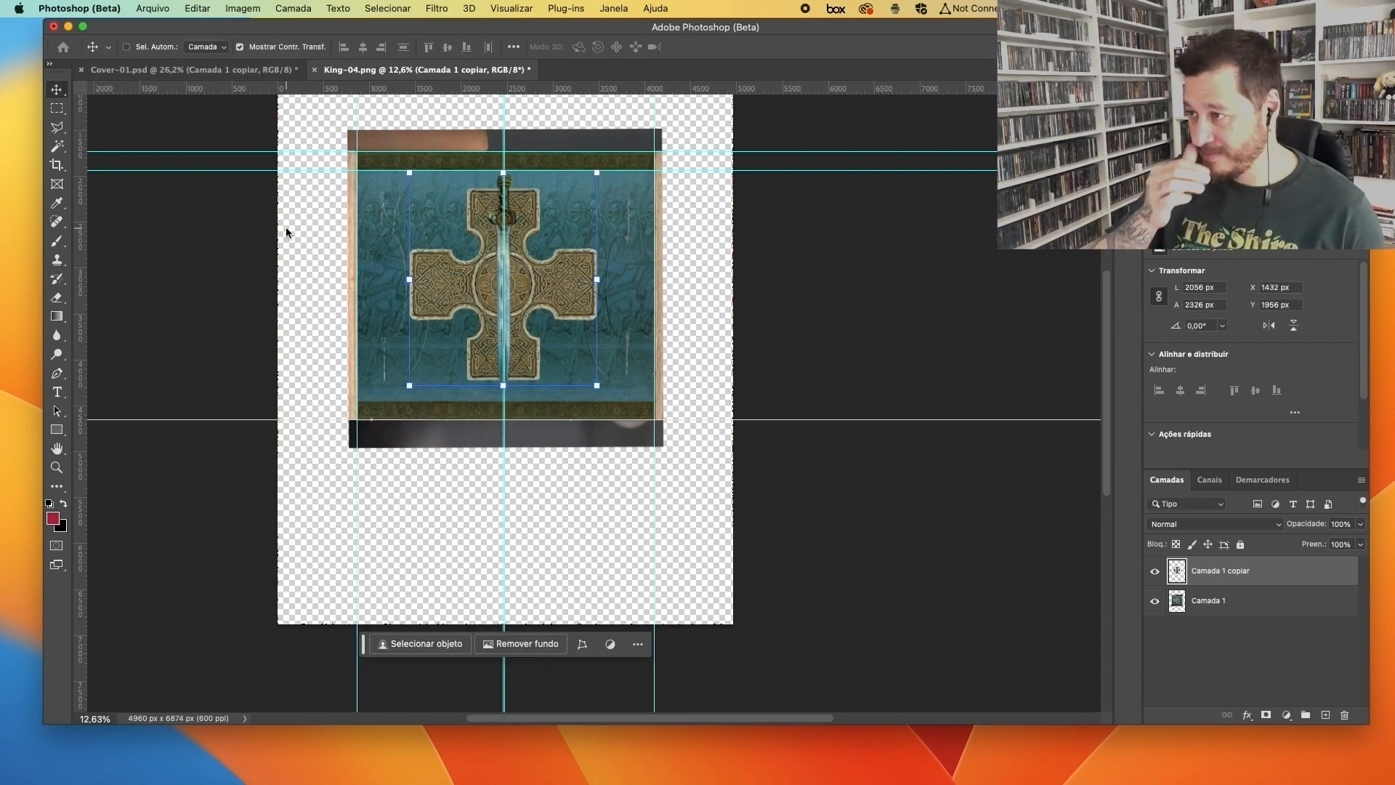
# Step: Create a new CMYK document 14 cm wide and 12.3 cm high at 300 pixels per inch
pyautogui.press('cmd+n')
pyautogui.click(1007, 274)
pyautogui.click(966, 330)
pyautogui.doubleClick(904, 272)
pyautogui.write('14')
pyautogui.click(902, 317)
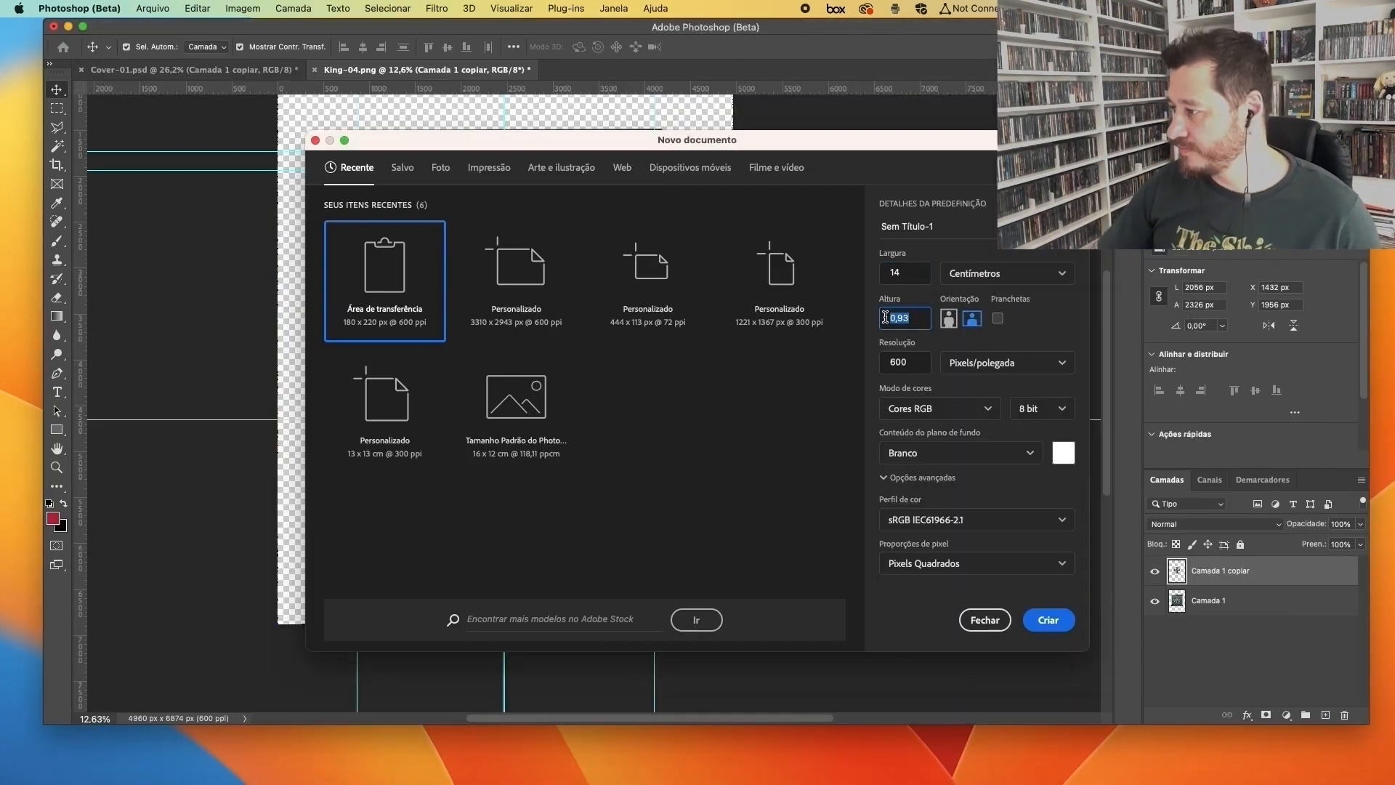
pyautogui.write('300')
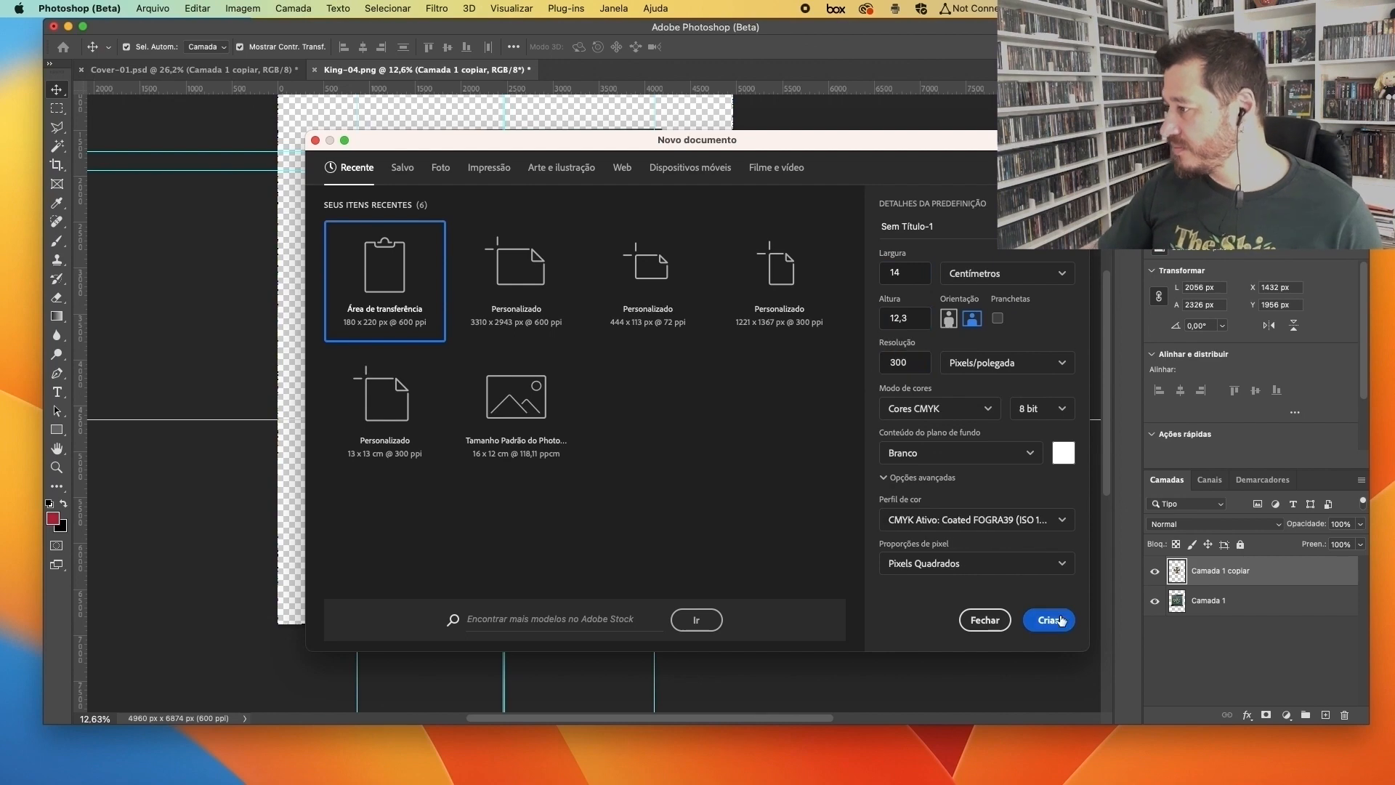
pyautogui.click(1058, 621)
# Step: Copy the cross from King-04.png into the new document, scale it to about 46.72% and position it near the canvas center
pyautogui.click(405, 71)
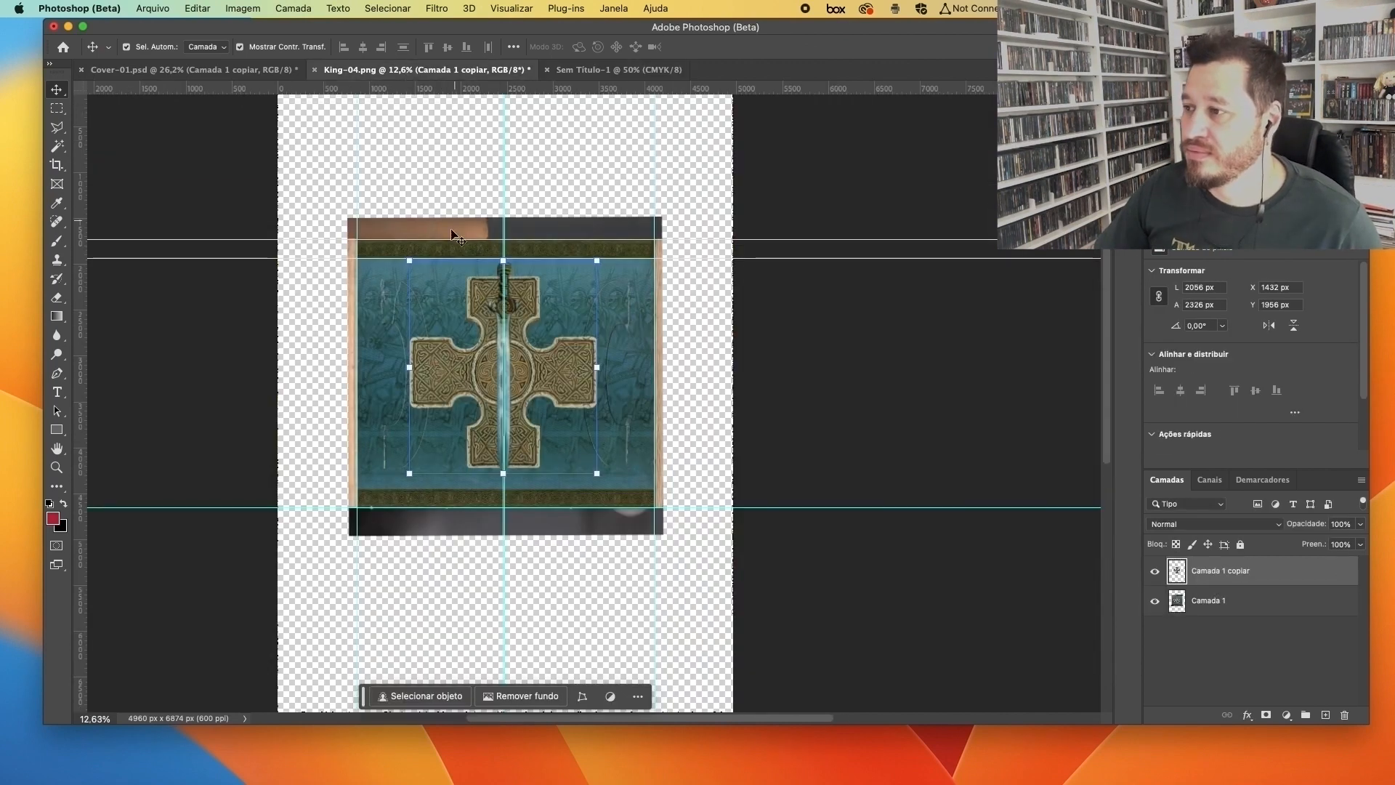
pyautogui.moveTo(486, 302); pyautogui.dragTo(572, 362)
pyautogui.moveTo(714, 256); pyautogui.dragTo(677, 296)
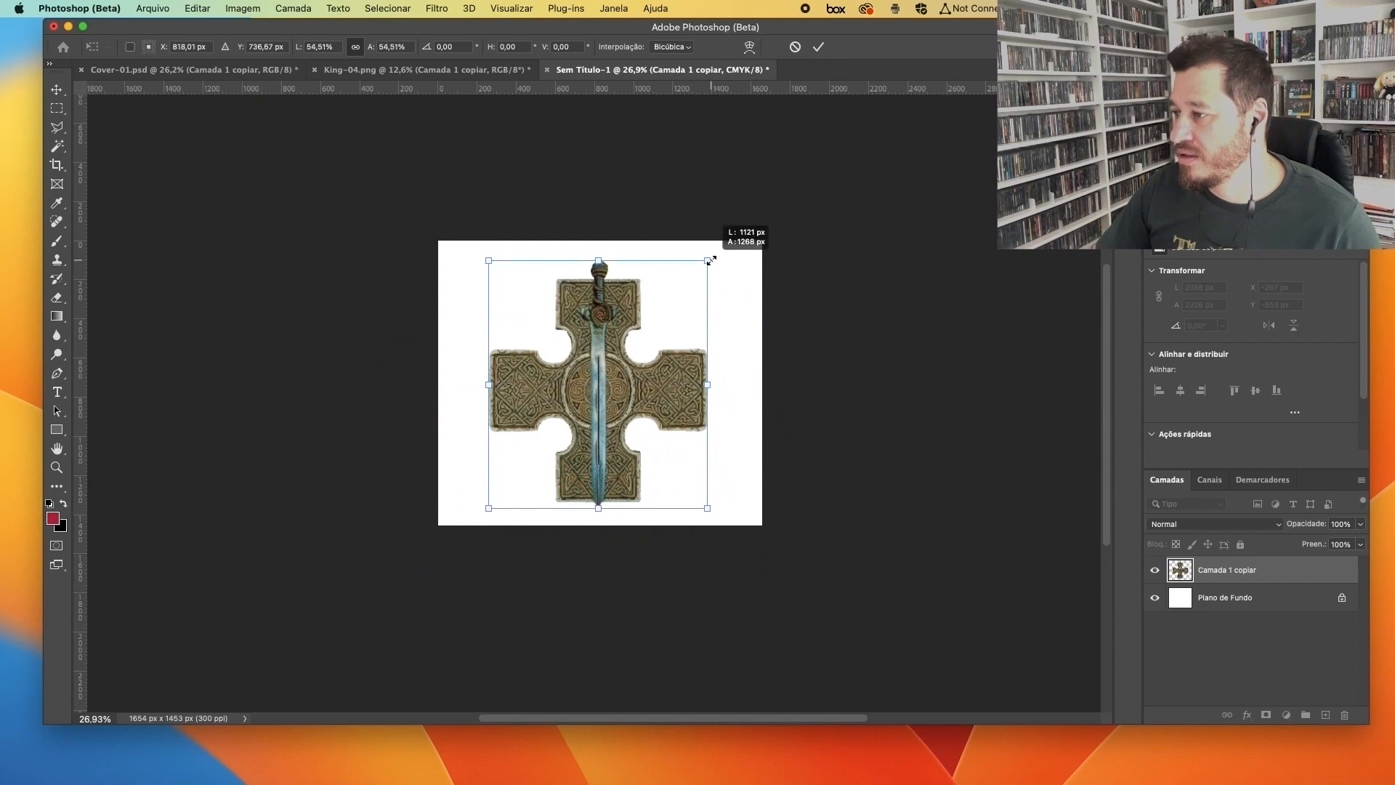
pyautogui.moveTo(597, 374); pyautogui.dragTo(589, 345)
pyautogui.scroll(2, 615, 360)
pyautogui.scroll(1, 615, 394)
pyautogui.scroll(2, 588, 335)
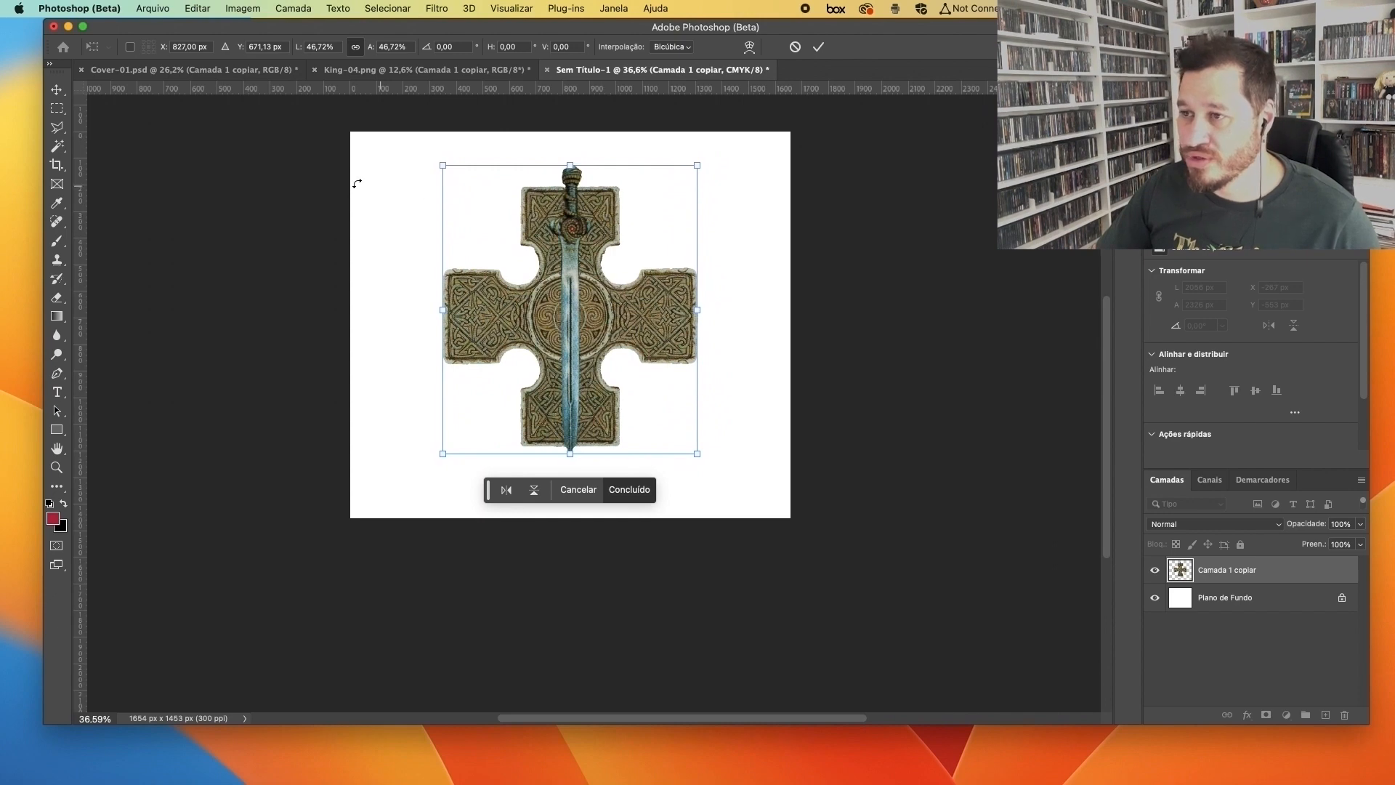
# Step: Draw a red rectangle about 222 × 977 px over the cross as a vertical centering reference and shift the cross layer down slightly
pyautogui.click(56, 316)
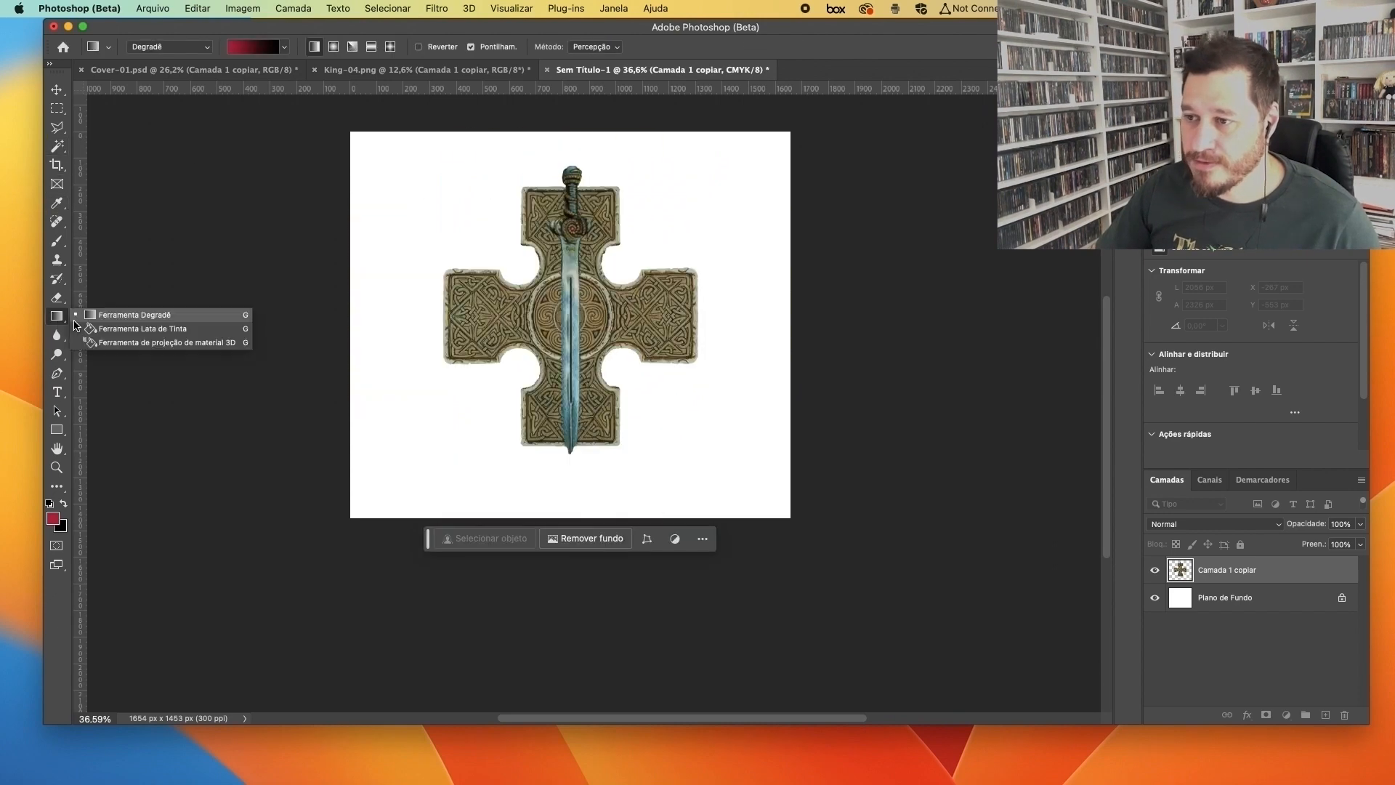
pyautogui.click(59, 431)
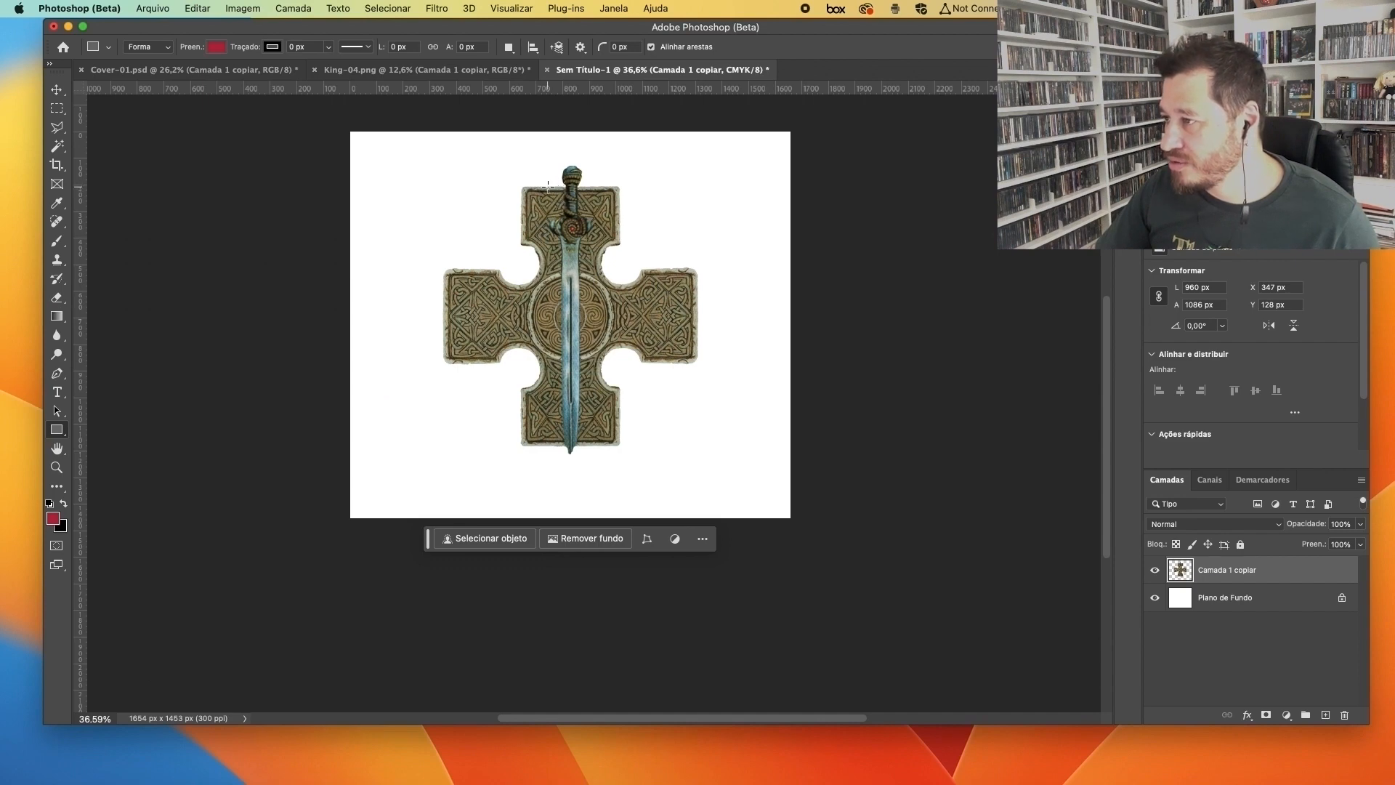
pyautogui.scroll(1, 552, 181)
pyautogui.moveTo(543, 187); pyautogui.dragTo(612, 500)
pyautogui.click(56, 90)
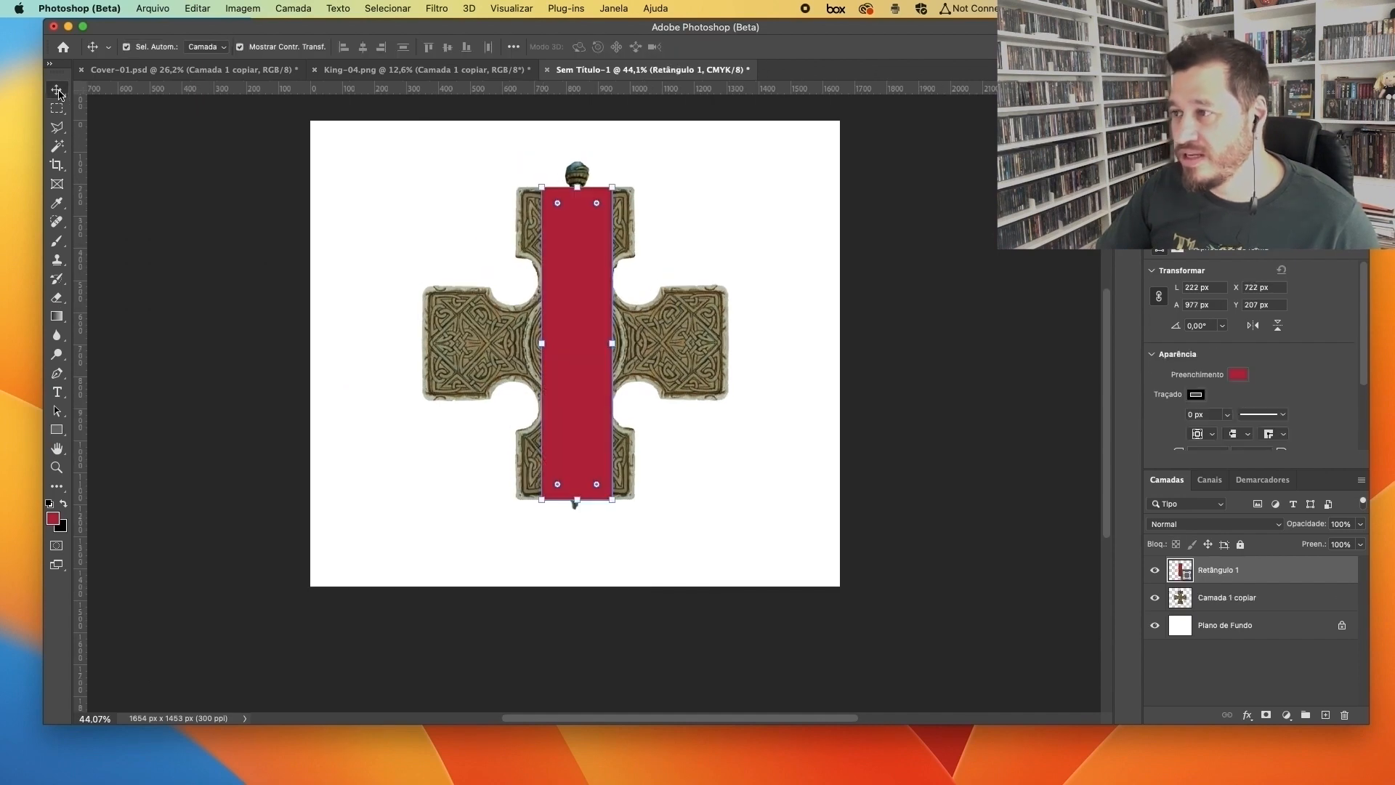
pyautogui.moveTo(683, 337); pyautogui.dragTo(689, 343)
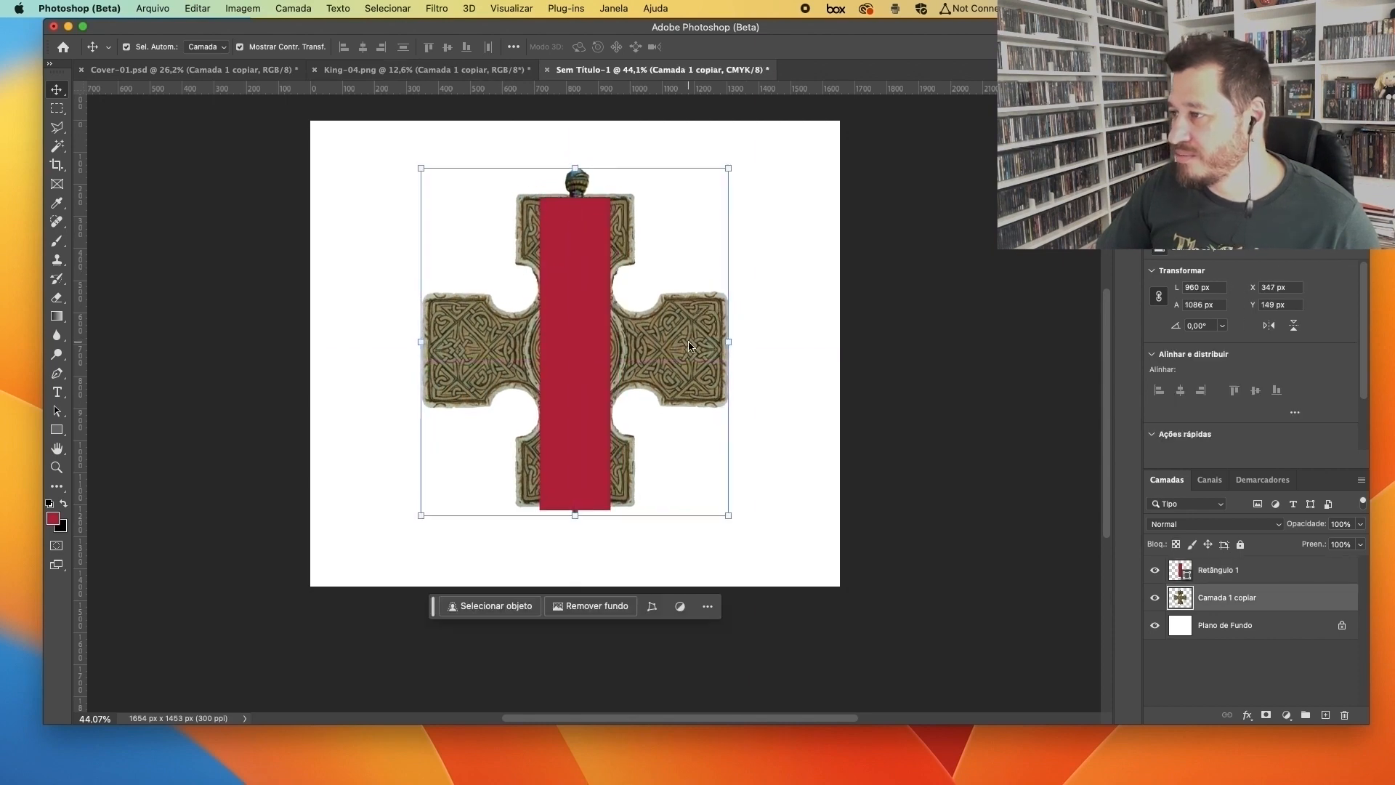
pyautogui.press('Down')
pyautogui.press('Down')
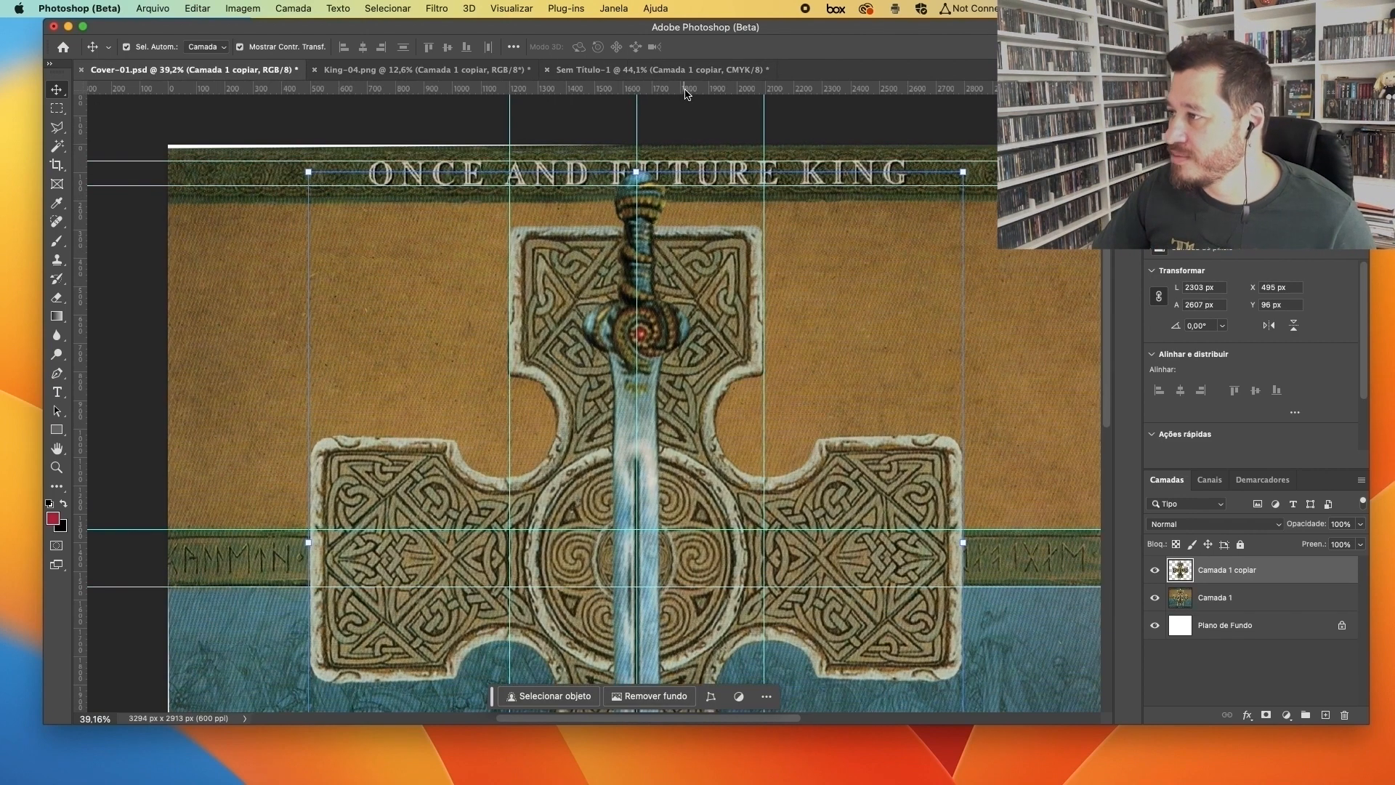
# Step: In Cover-01.psd, place a guide along the title band's lower edge and copy the band, about 3289 × 206 px, into the new document
pyautogui.moveTo(685, 93); pyautogui.dragTo(664, 203)
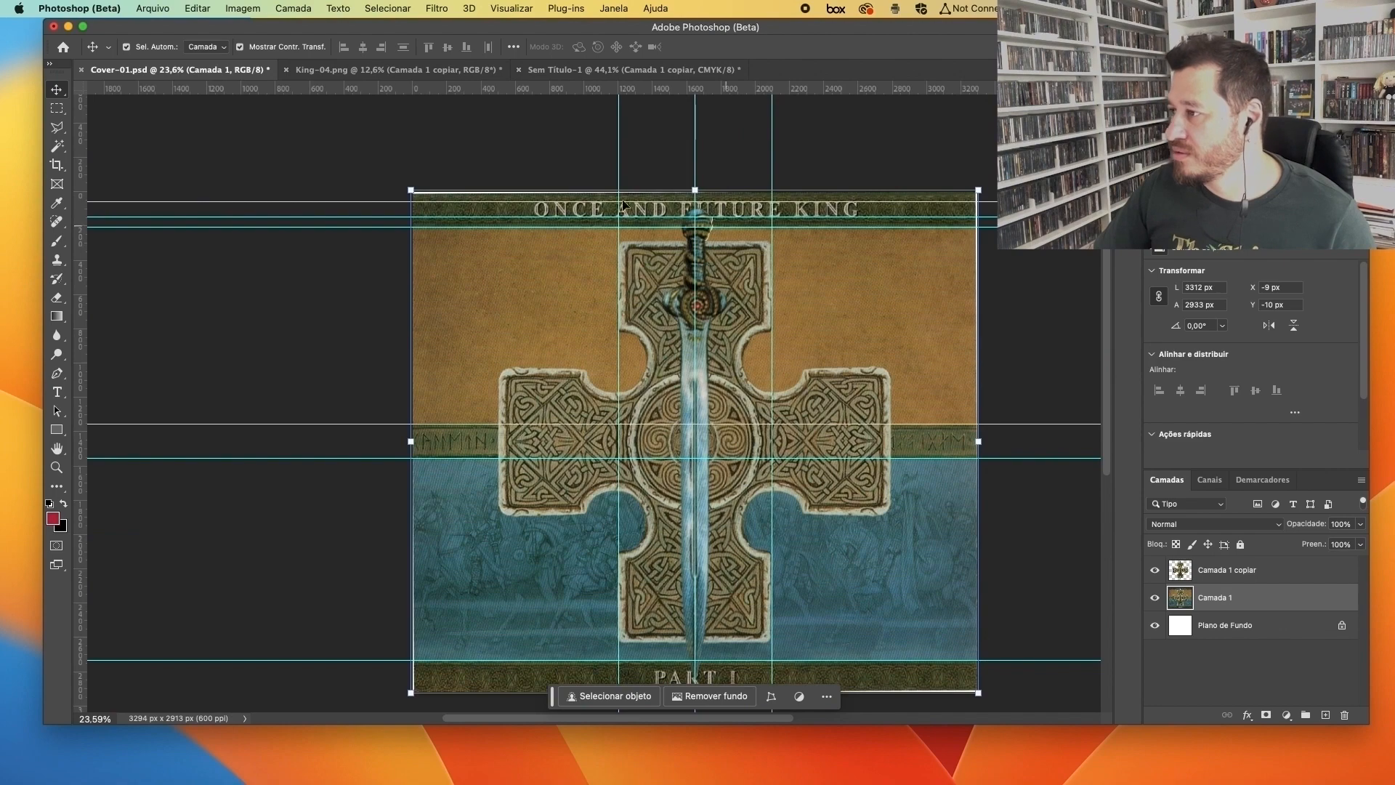
pyautogui.click(57, 109)
pyautogui.moveTo(412, 193); pyautogui.dragTo(963, 229)
pyautogui.click(474, 71)
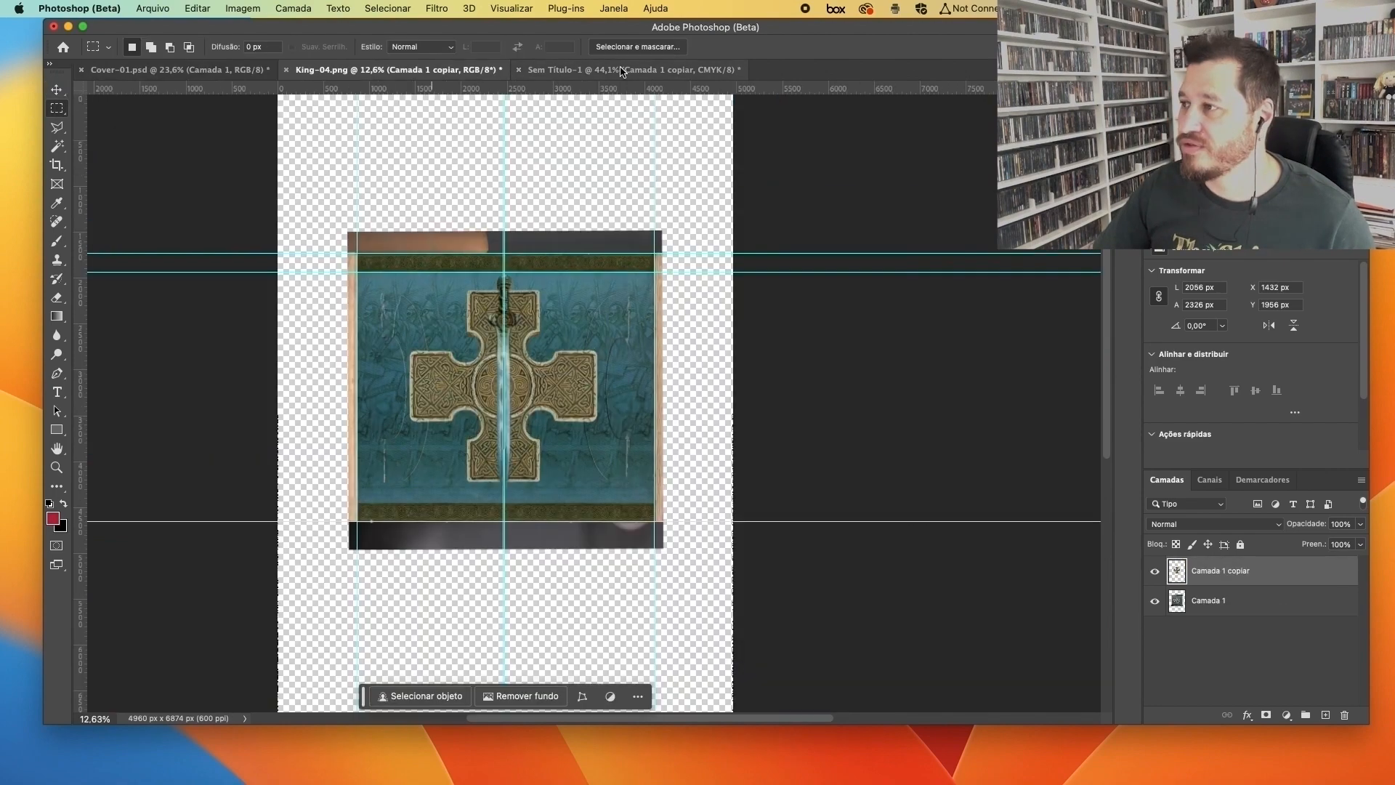
pyautogui.click(621, 69)
pyautogui.press('super+v')
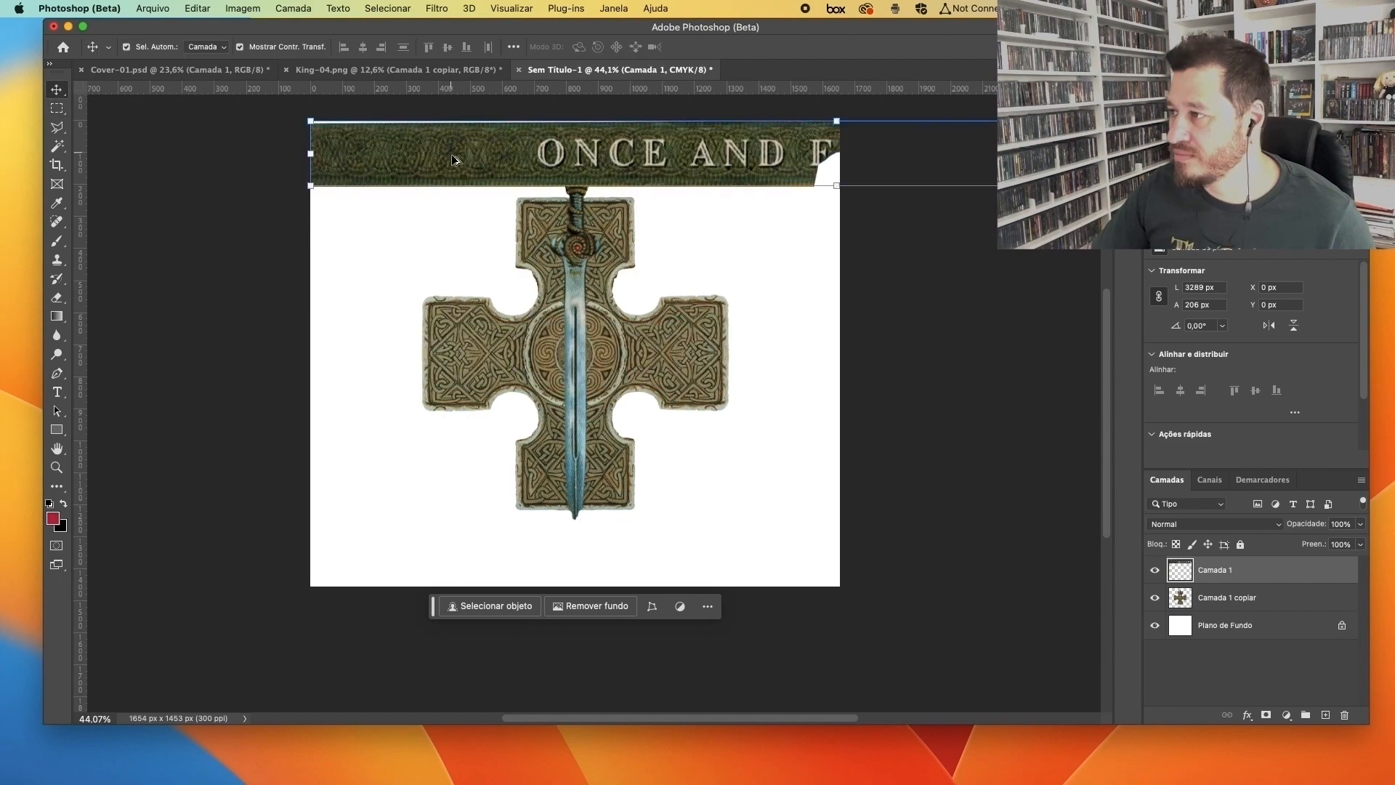
# Step: Scale the pasted title band to about 50.35% so it spans the full canvas width along the upper edge
pyautogui.scroll(-2, 462, 173)
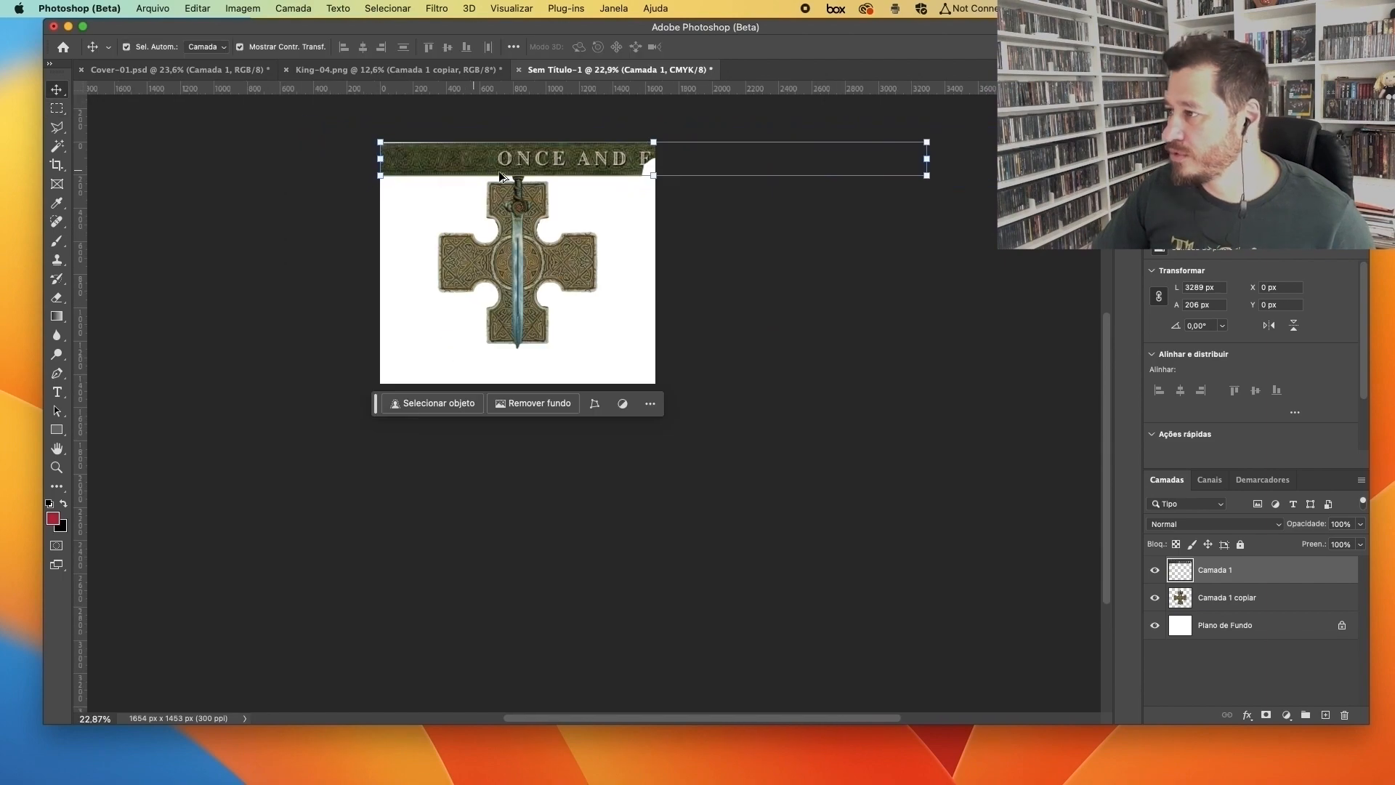
pyautogui.moveTo(925, 177); pyautogui.dragTo(656, 160)
pyautogui.scroll(5, 533, 152)
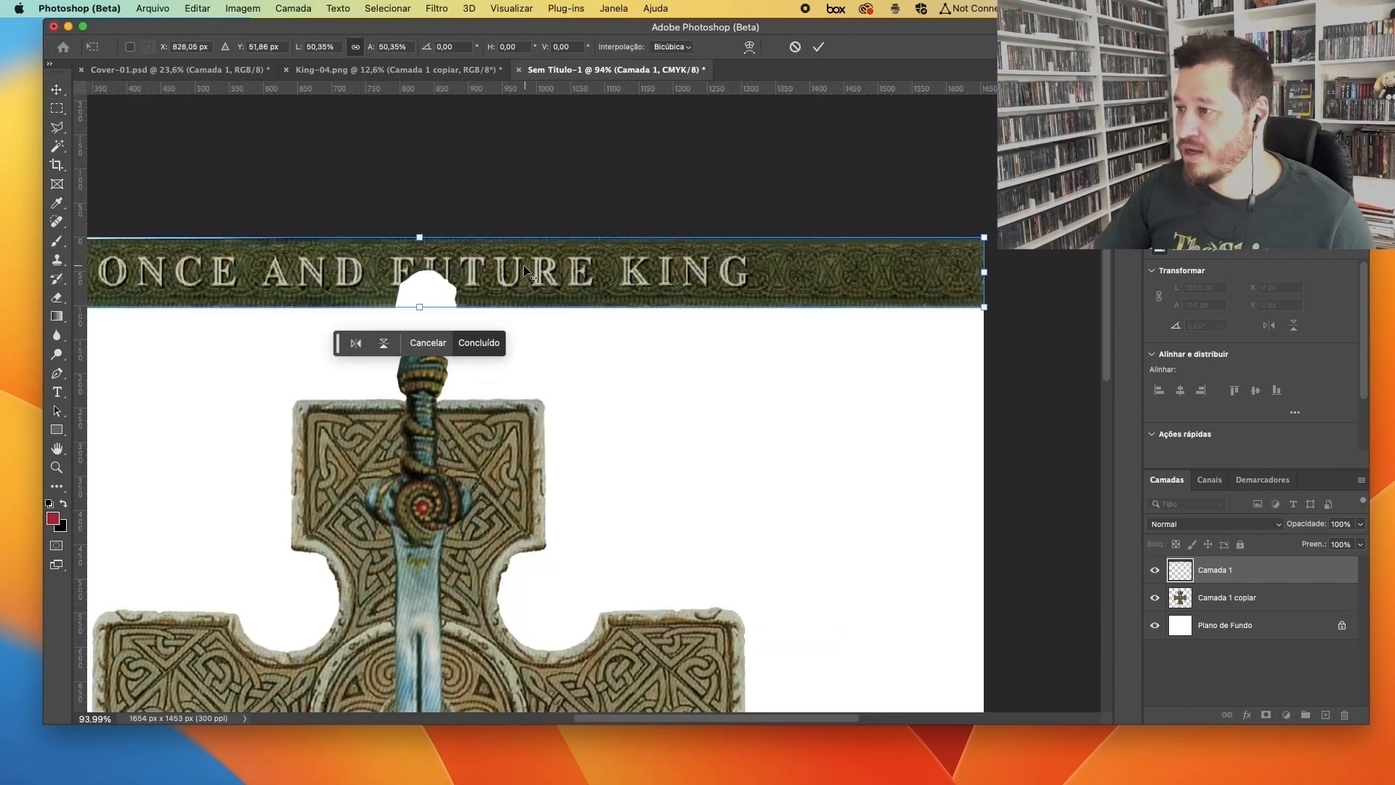
pyautogui.scroll(4, 473, 278)
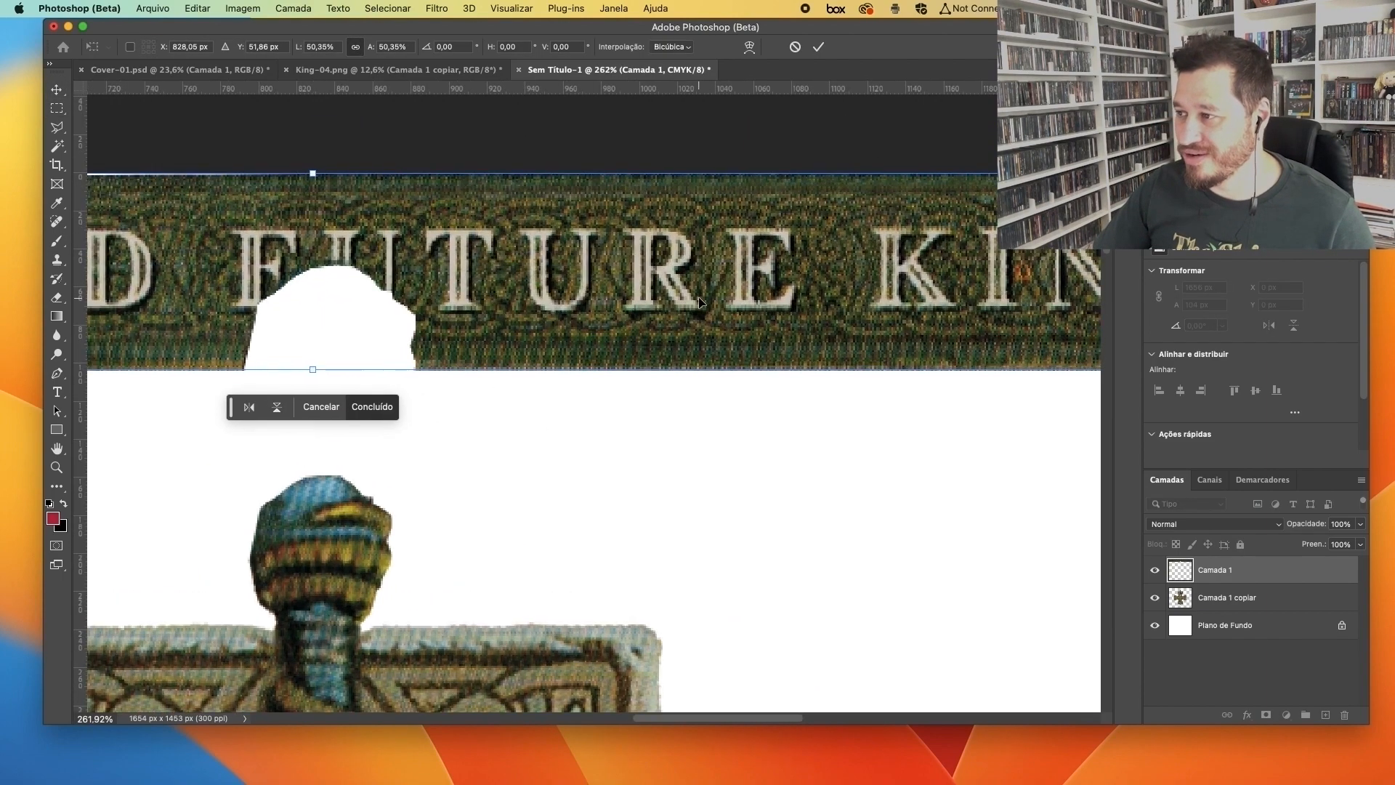
pyautogui.press('Return')
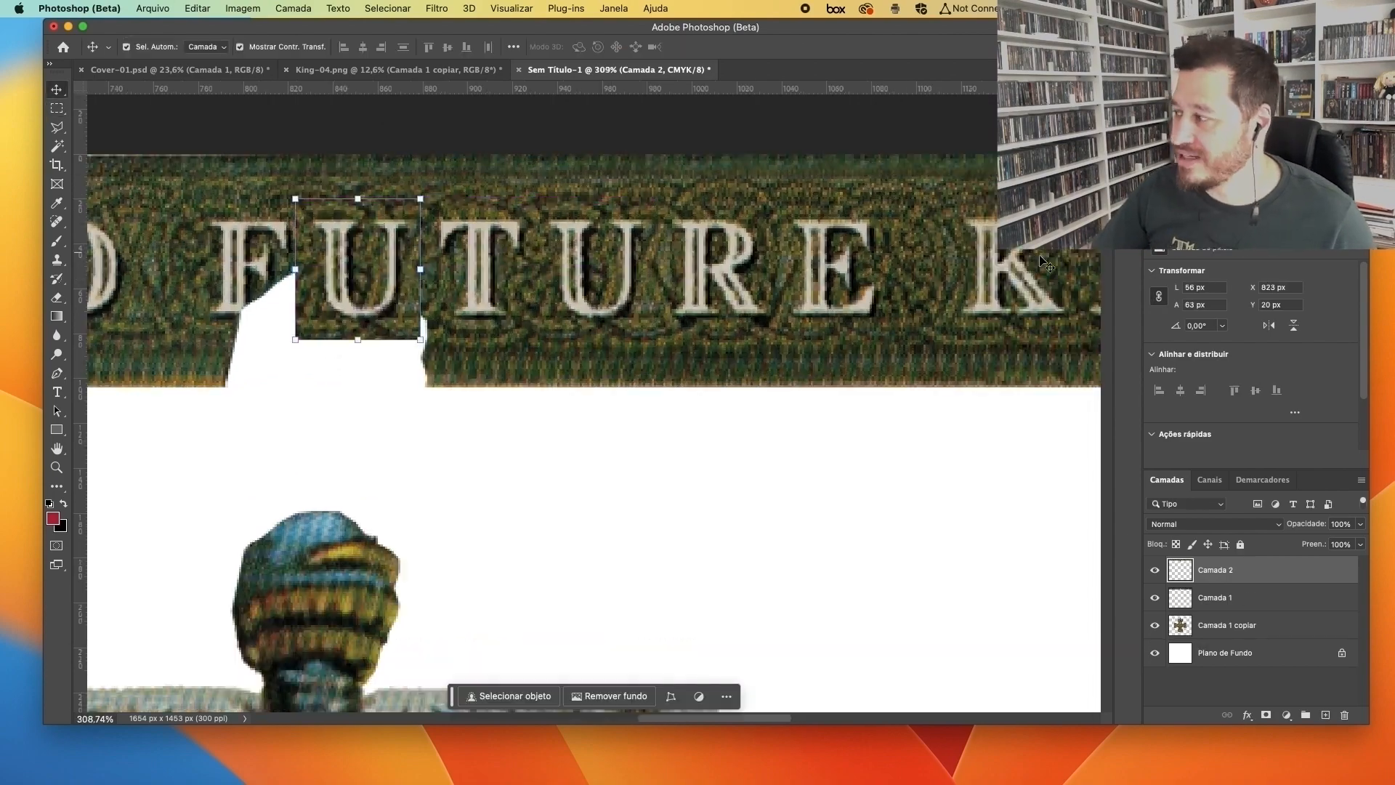
# Step: Copy an intact U from the title to a new layer, about 56 × 63 px, and align it over the damaged U in FUTURE
pyautogui.scroll(4, 364, 240)
pyautogui.press('5')
pyautogui.press('0')
pyautogui.scroll(-7, 655, 414)
# Step: Duplicate the title band layer and use the Clone Stamp to rebuild the damaged F and fill the gap in the lower border
pyautogui.click(716, 418)
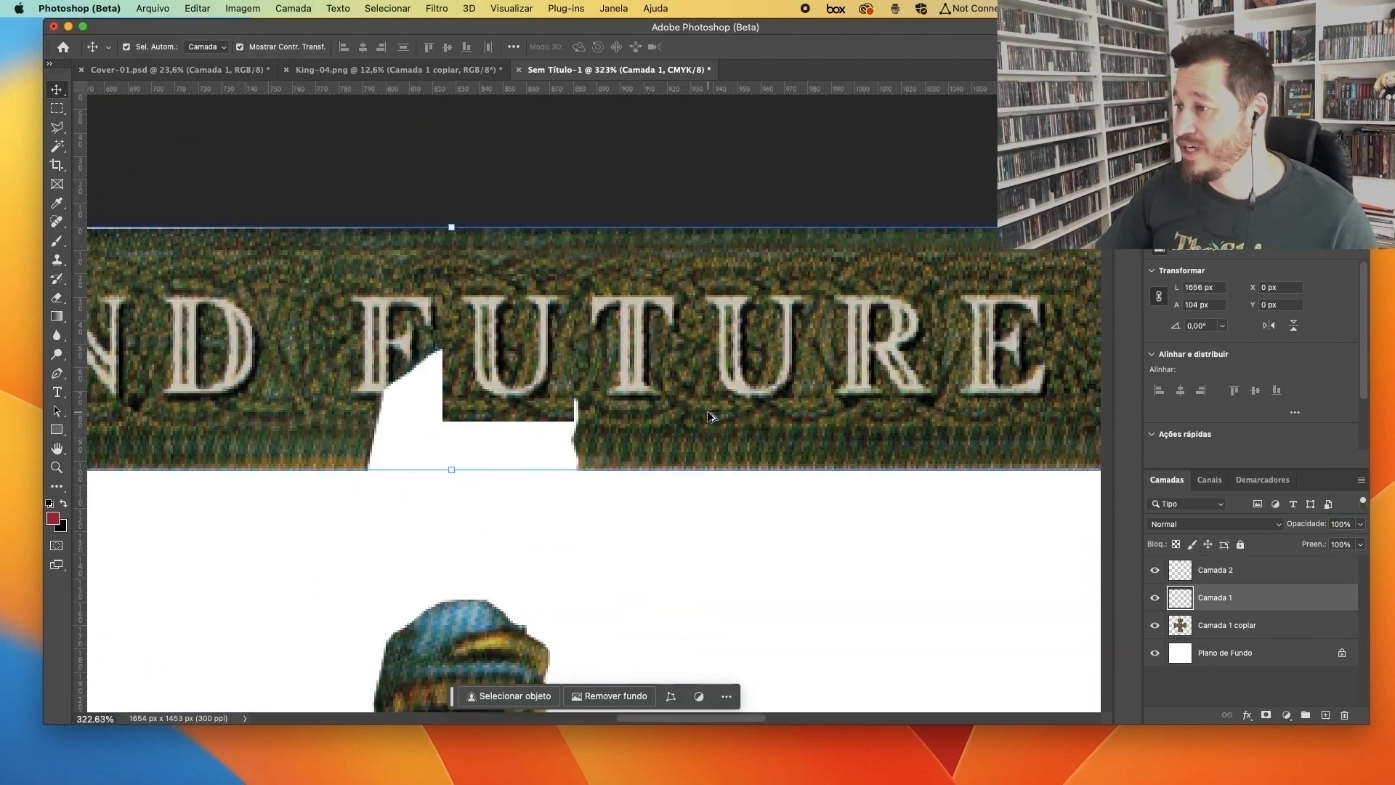
pyautogui.press('super+e')
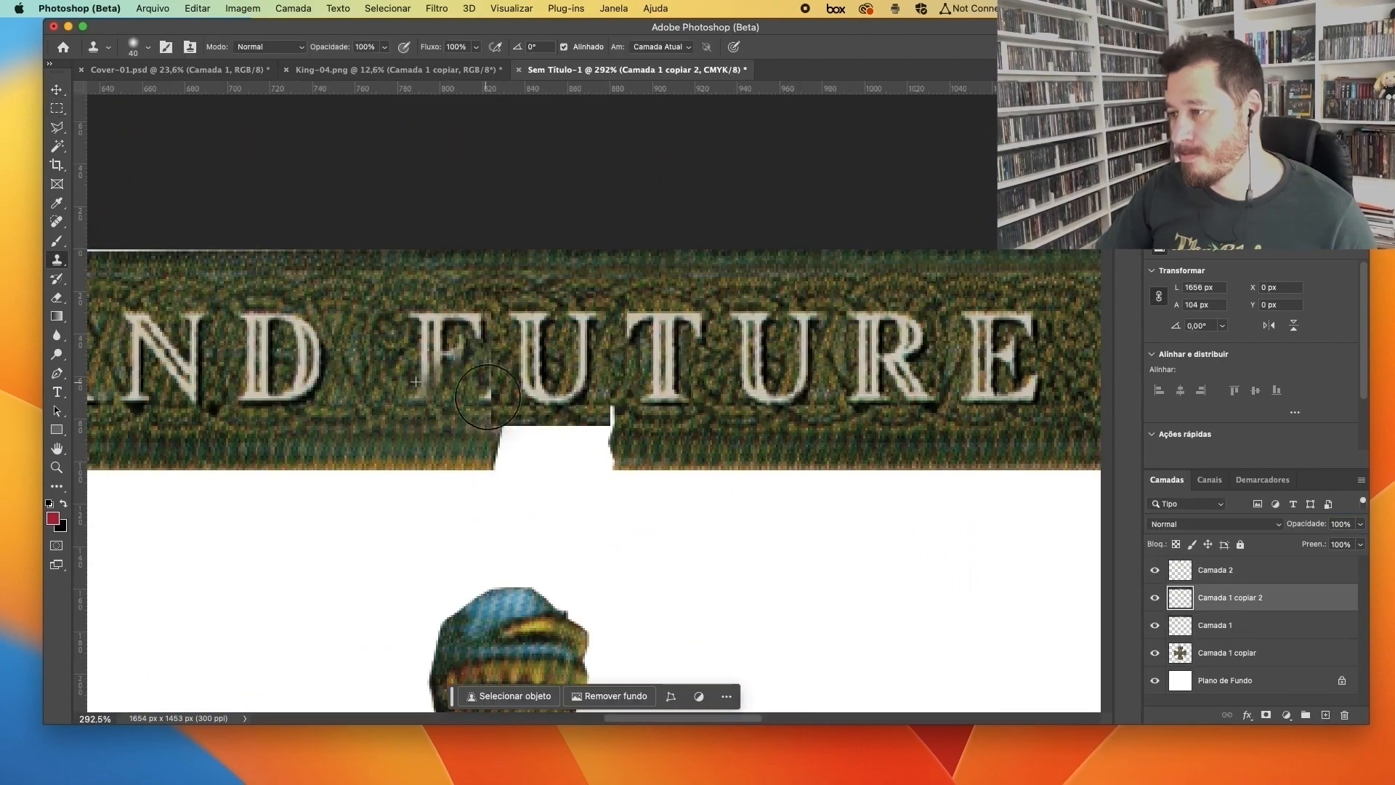
pyautogui.moveTo(509, 407)
pyautogui.mouseDown()
pyautogui.moveTo(480, 398)
pyautogui.moveTo(467, 468)
pyautogui.mouseUp()
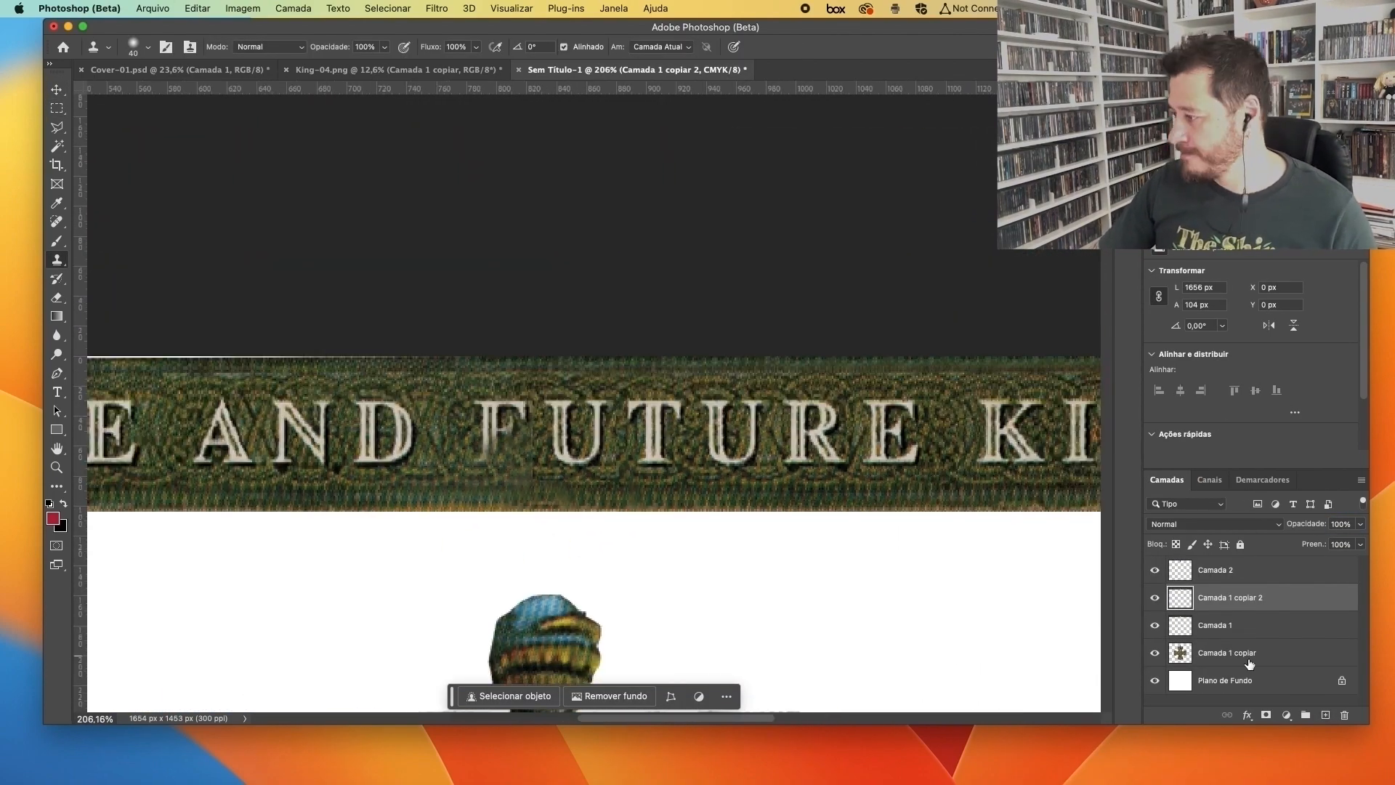
# Step: Compare the title band with and without its clone repair, copy a 44 × 52 px F patch to a new layer, and merge the band layers
pyautogui.click(1155, 598)
pyautogui.click(1155, 597)
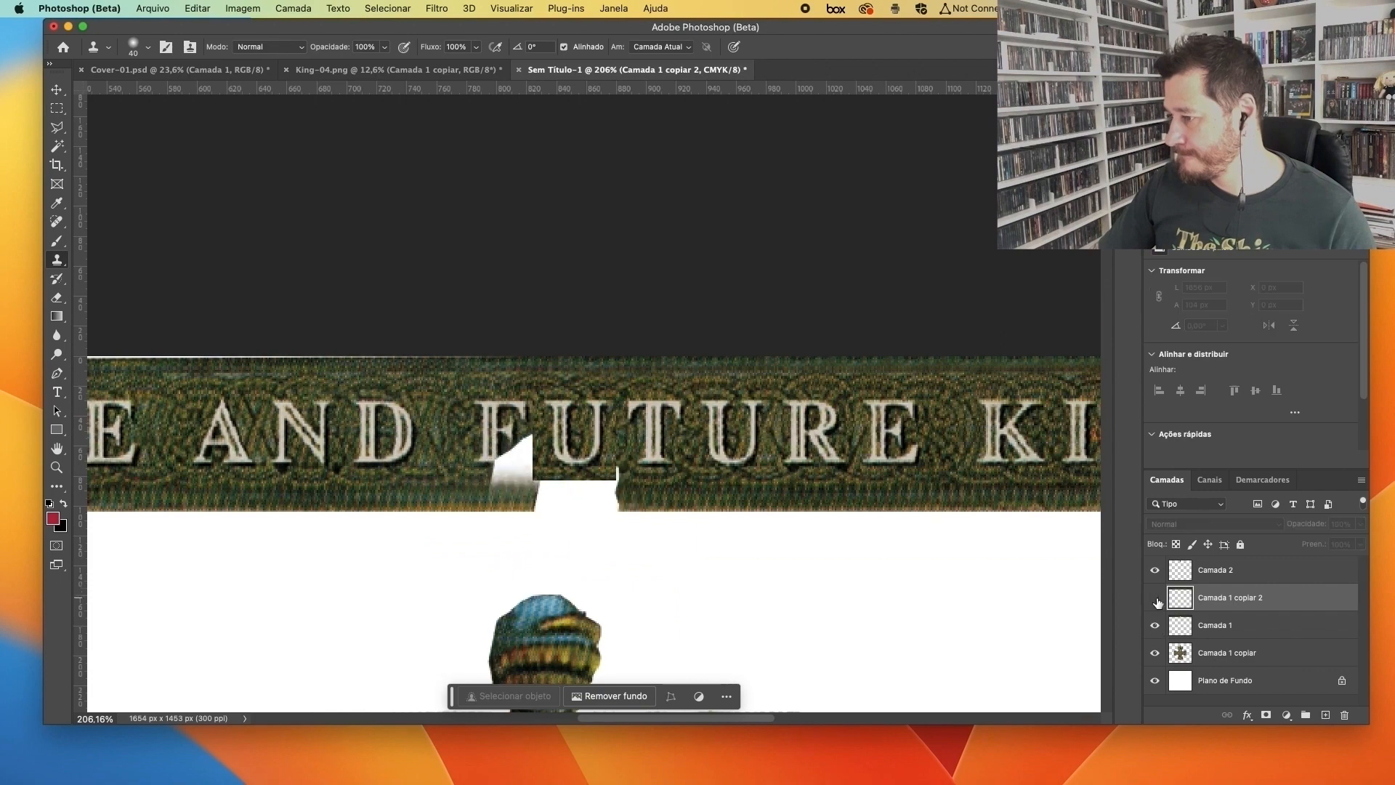
pyautogui.scroll(2, 594, 427)
pyautogui.scroll(1, 630, 469)
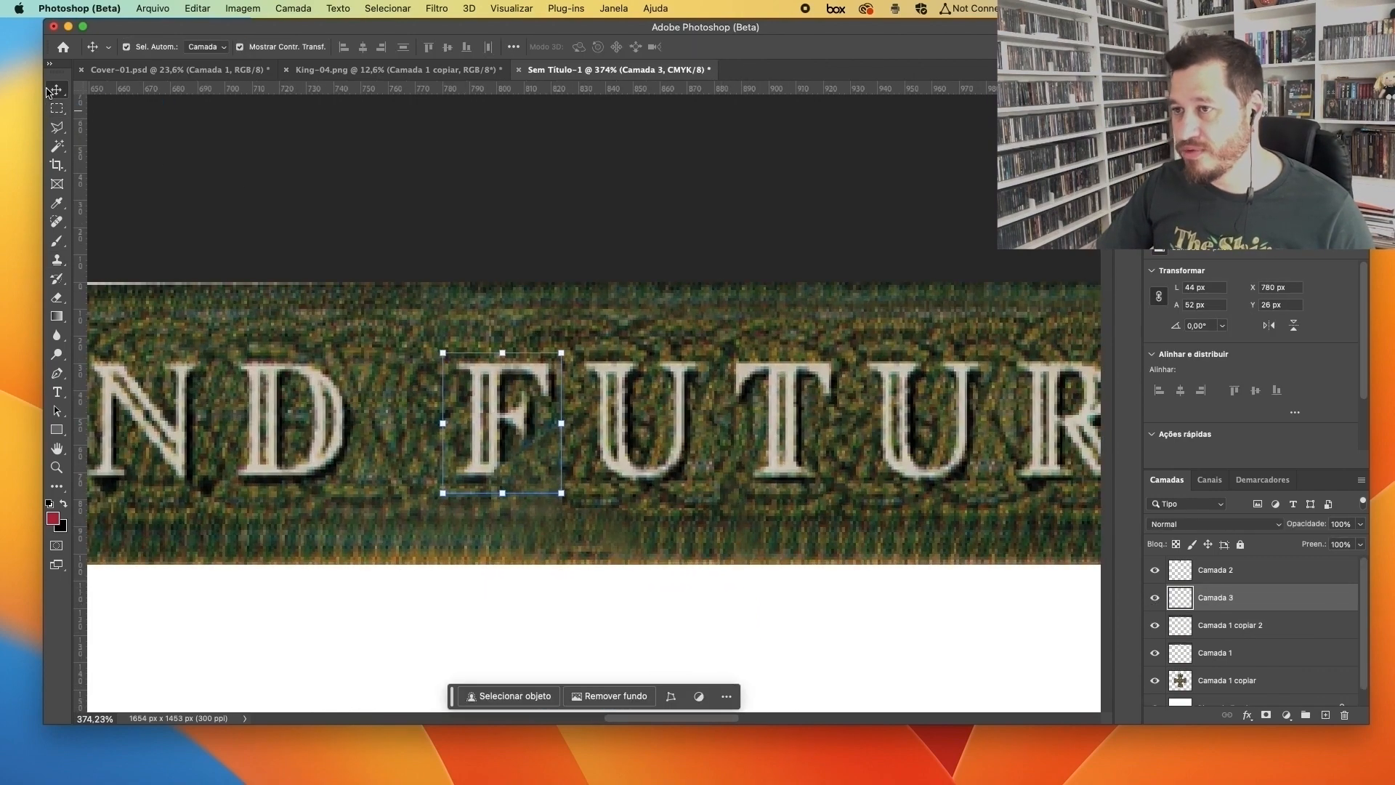
pyautogui.rightClick(1225, 582)
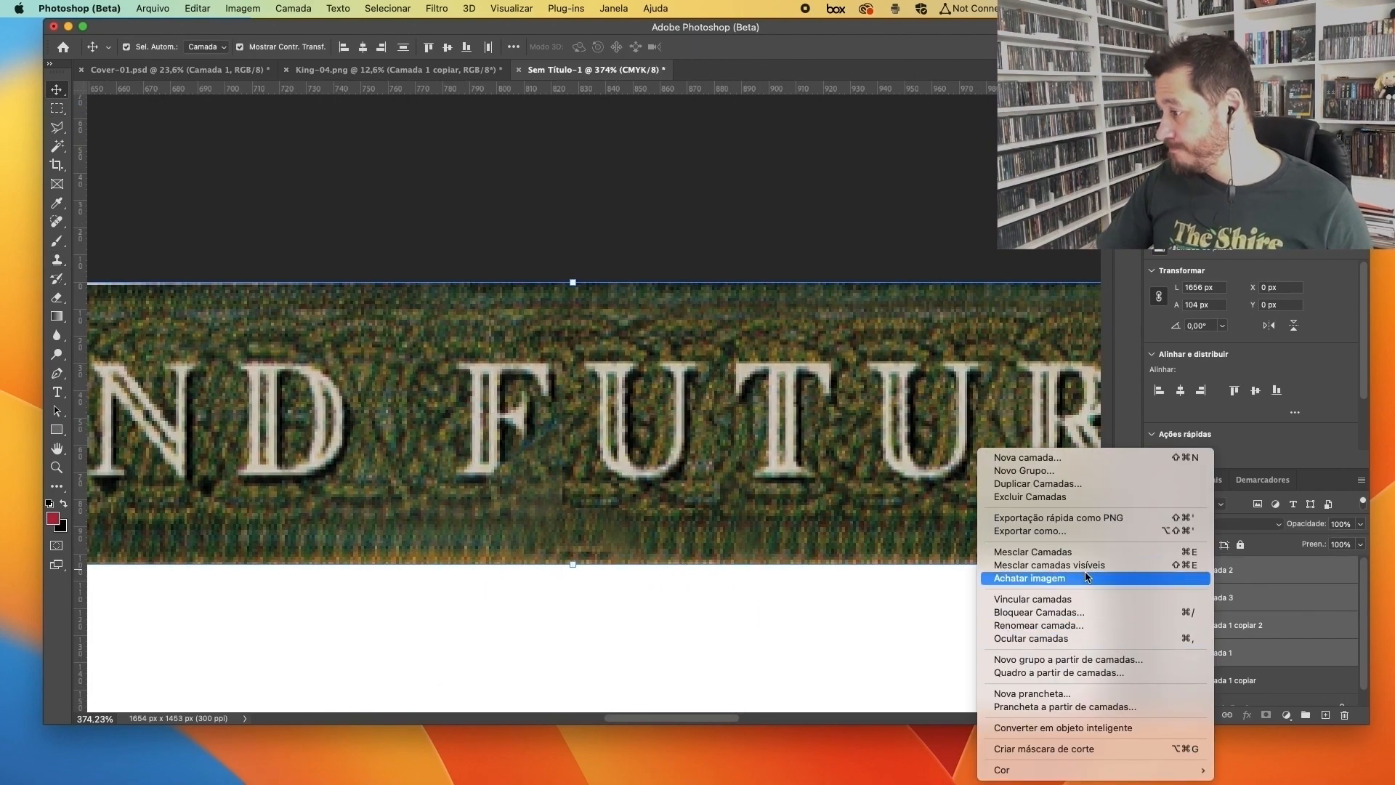
pyautogui.click(1062, 551)
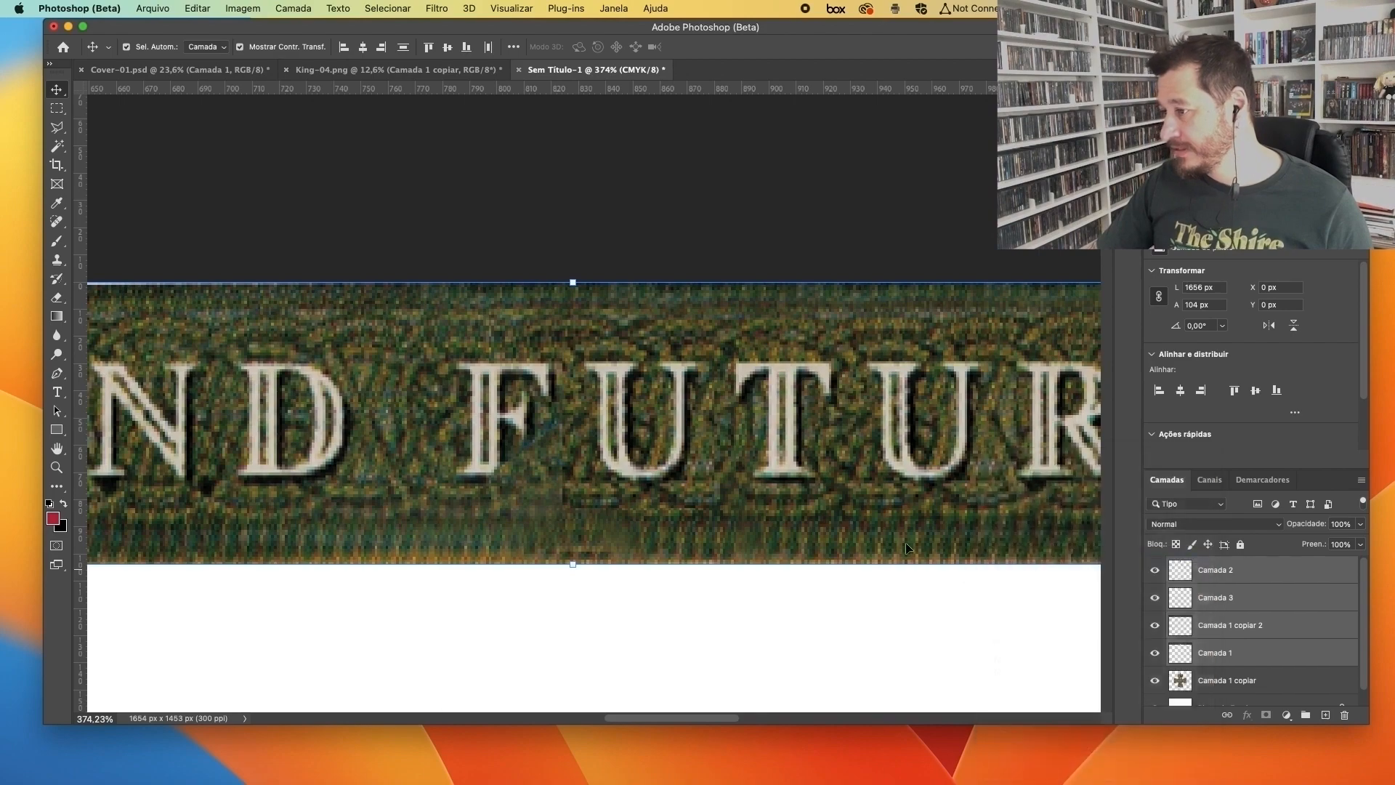
# Step: Copy a letter-foot patch about 31 × 27 px to a new layer, blend it over the F's damaged foot, and merge it into the band
pyautogui.click(54, 109)
pyautogui.moveTo(746, 428); pyautogui.dragTo(463, 488)
pyautogui.press('super+j')
pyautogui.press('v')
pyautogui.scroll(3, 464, 488)
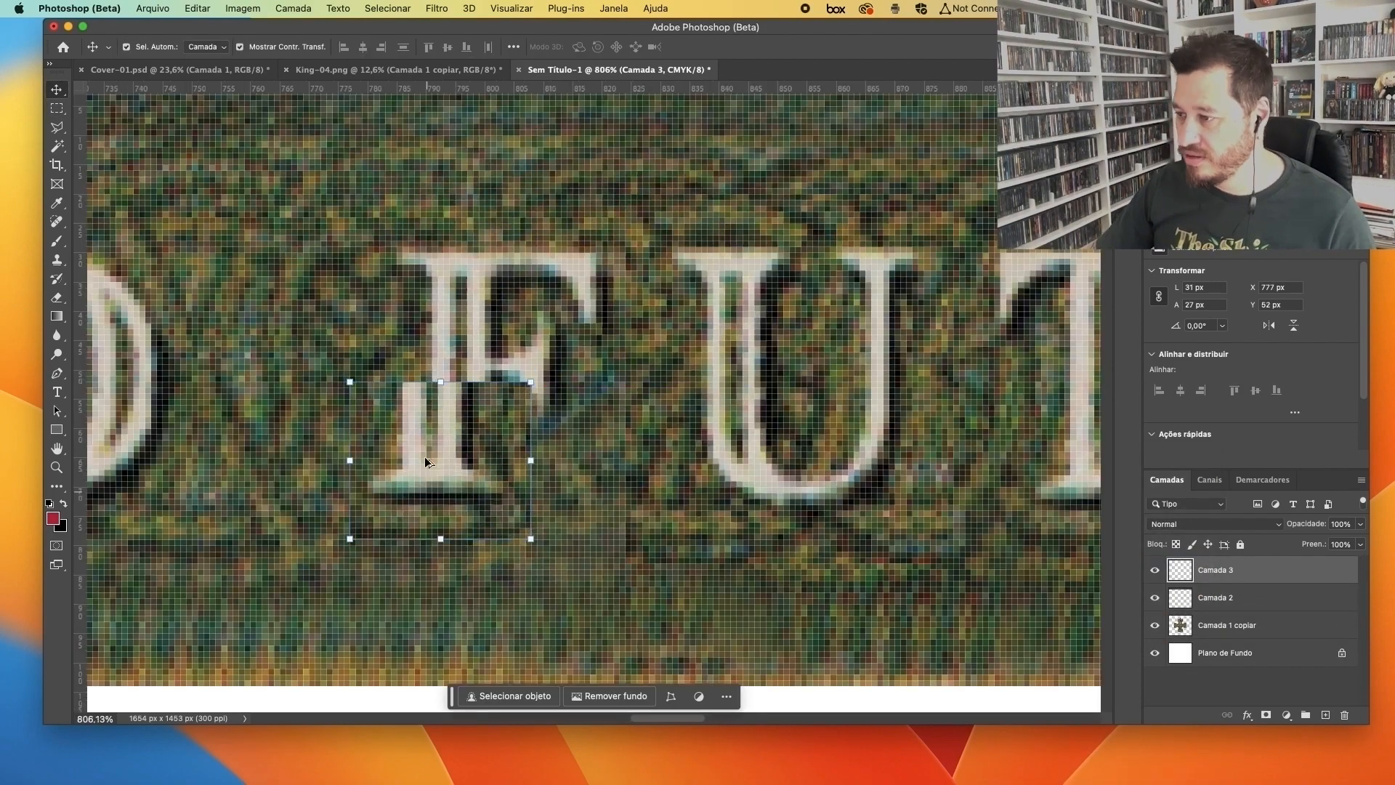
pyautogui.press('e')
pyautogui.scroll(2, 423, 518)
pyautogui.scroll(-6, 530, 433)
pyautogui.press('m')
pyautogui.keyDown('shift'); pyautogui.click(1246, 599); pyautogui.keyUp('shift')
pyautogui.press('super+e')
# Step: Copy a border patch about 23 × 52 px to a new layer, place it below the gap between F and U, and merge it down
pyautogui.press('super+j')
pyautogui.press('v')
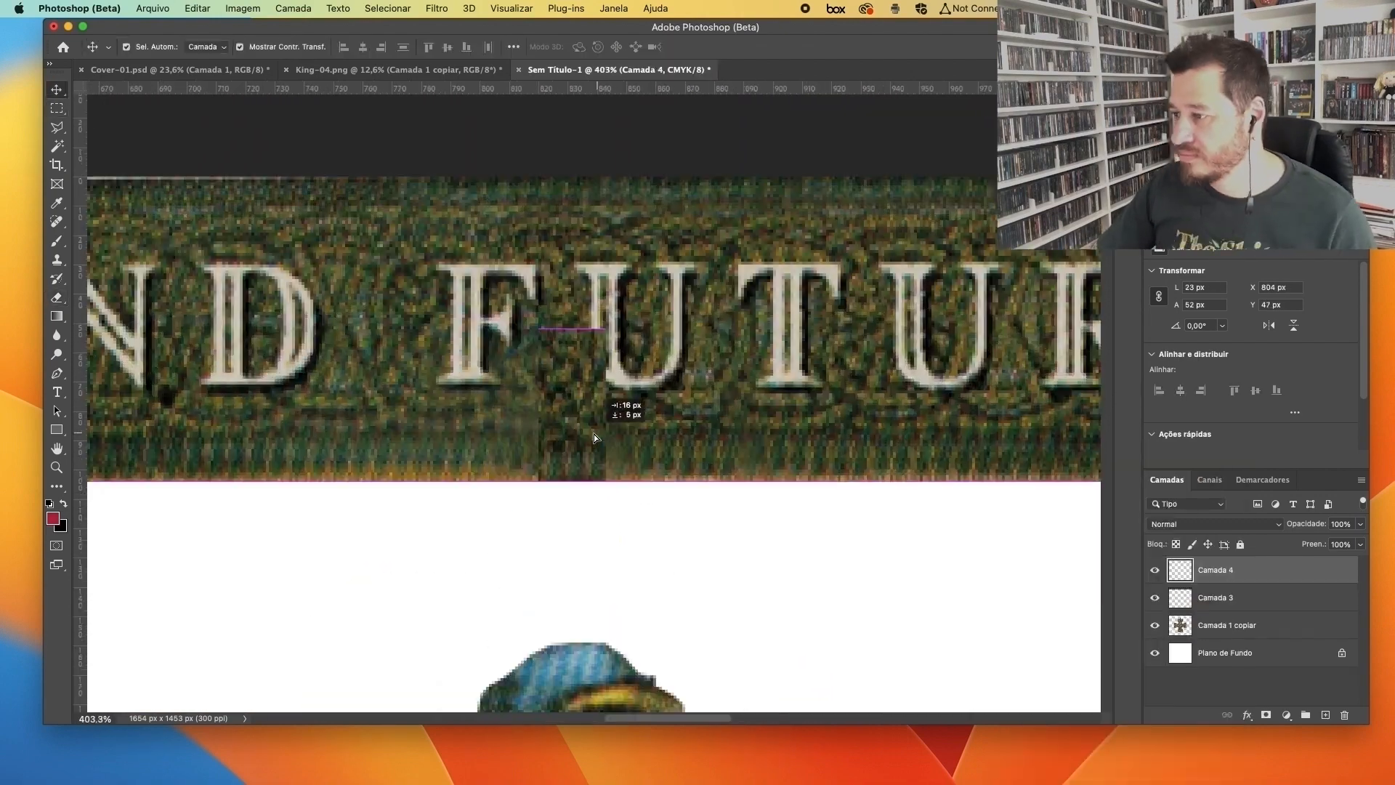
pyautogui.press('super+e')
pyautogui.press('s')
# Step: Copy a lower-border strip about 114 × 18 px to a new layer and blend it over the repaired border beneath FUTURE
pyautogui.press('m')
pyautogui.moveTo(310, 436); pyautogui.dragTo(489, 467)
pyautogui.press('super+j')
pyautogui.press('e')
pyautogui.scroll(-5, 683, 480)
pyautogui.press('v')
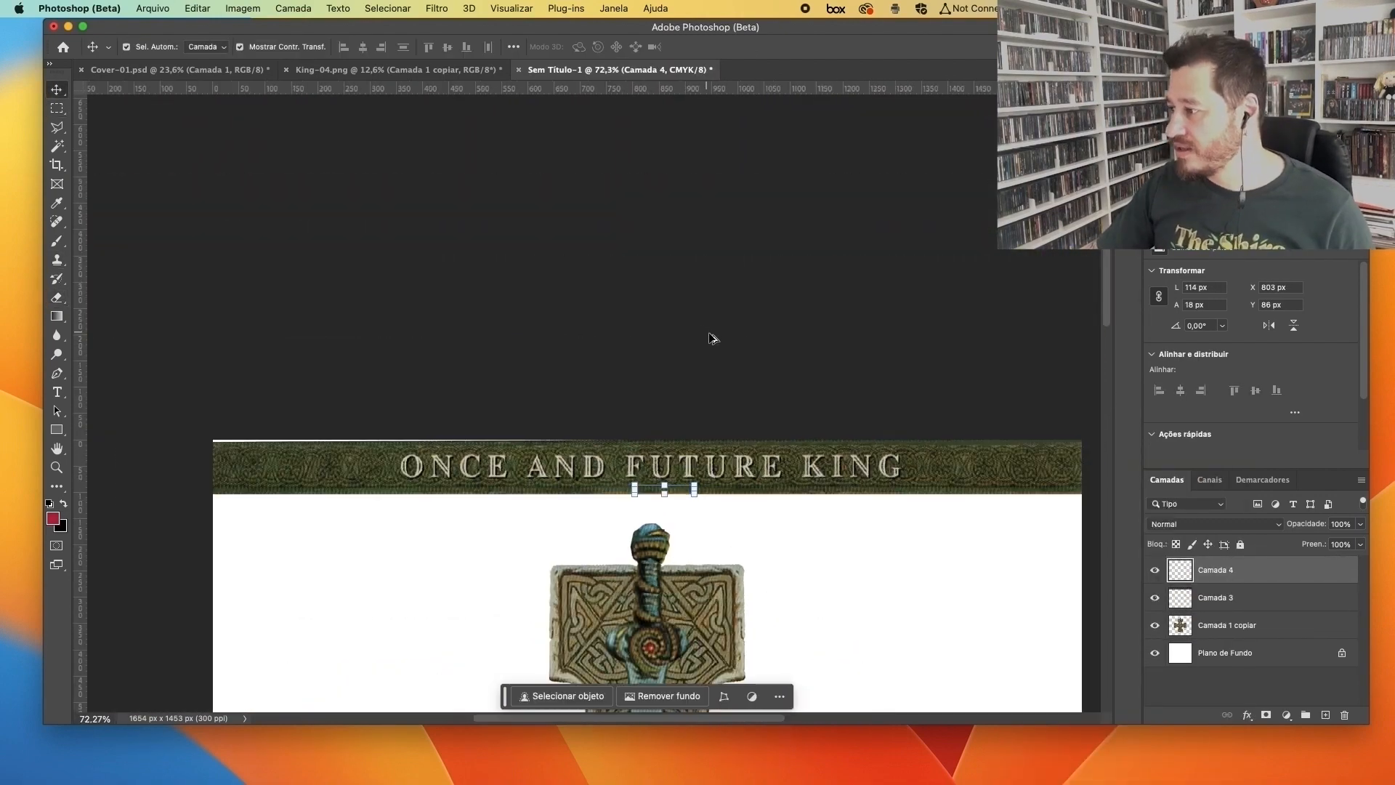
pyautogui.scroll(-3, 955, 427)
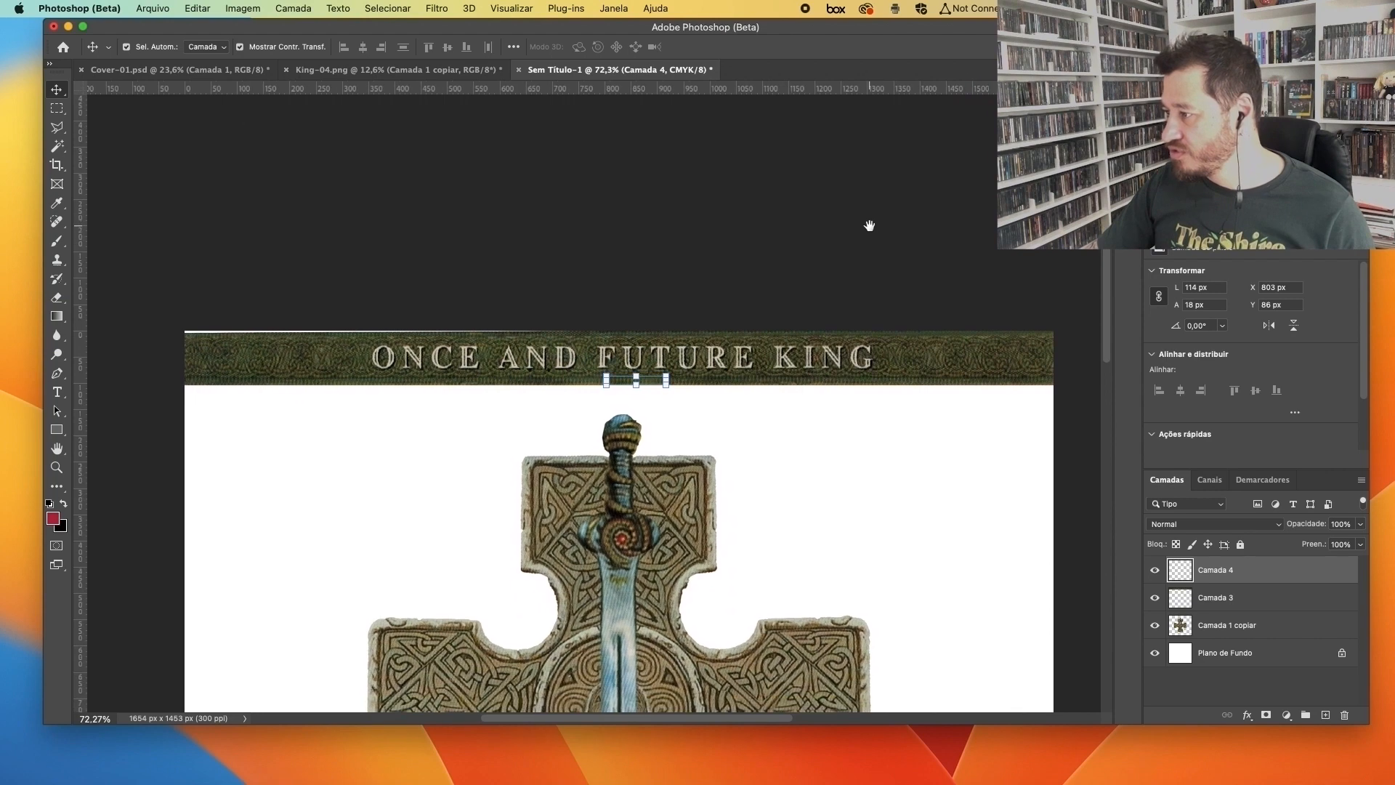
pyautogui.click(842, 473)
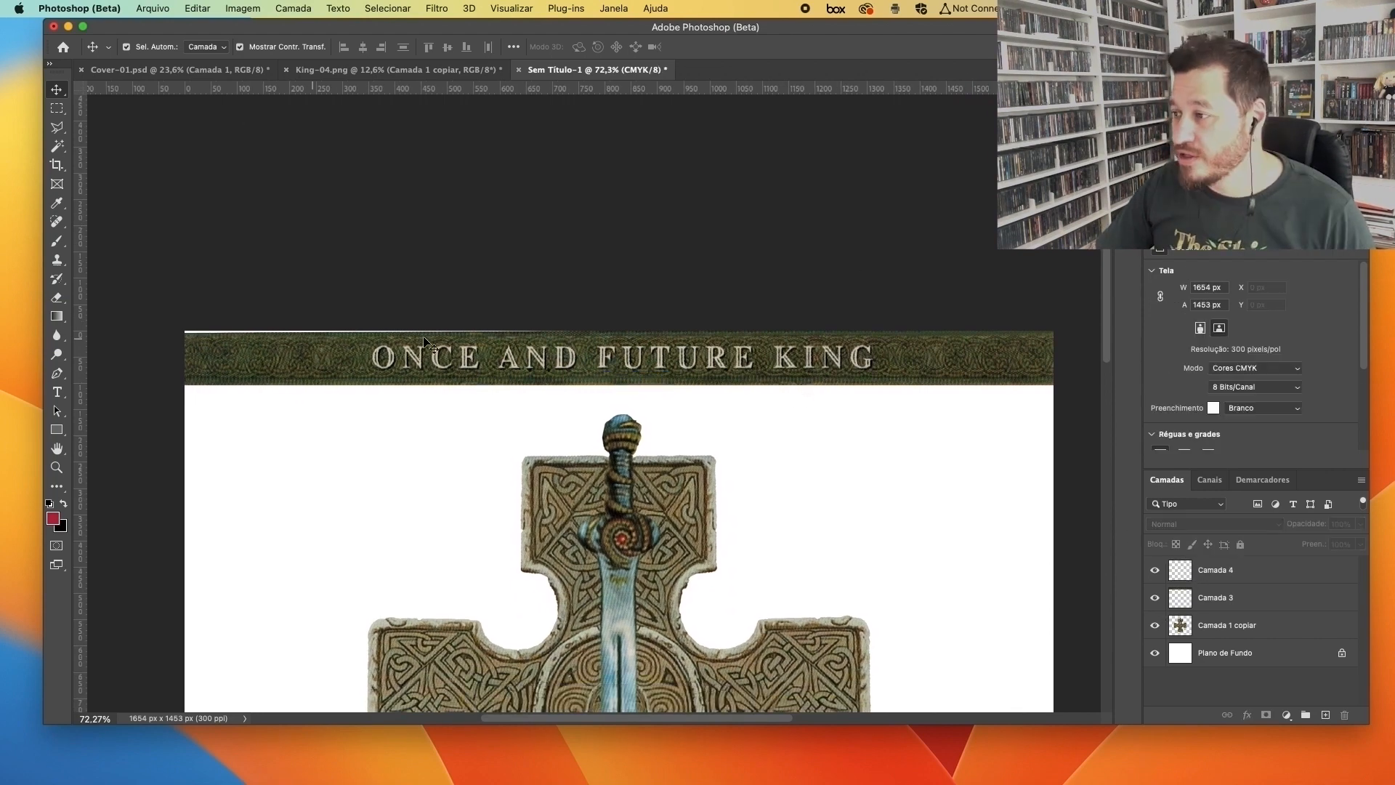
# Step: Marquee-select the intact part of the band's upper edge and merge the two title band layers into one
pyautogui.click(56, 108)
pyautogui.moveTo(512, 337); pyautogui.dragTo(1068, 312)
pyautogui.press('super+c')
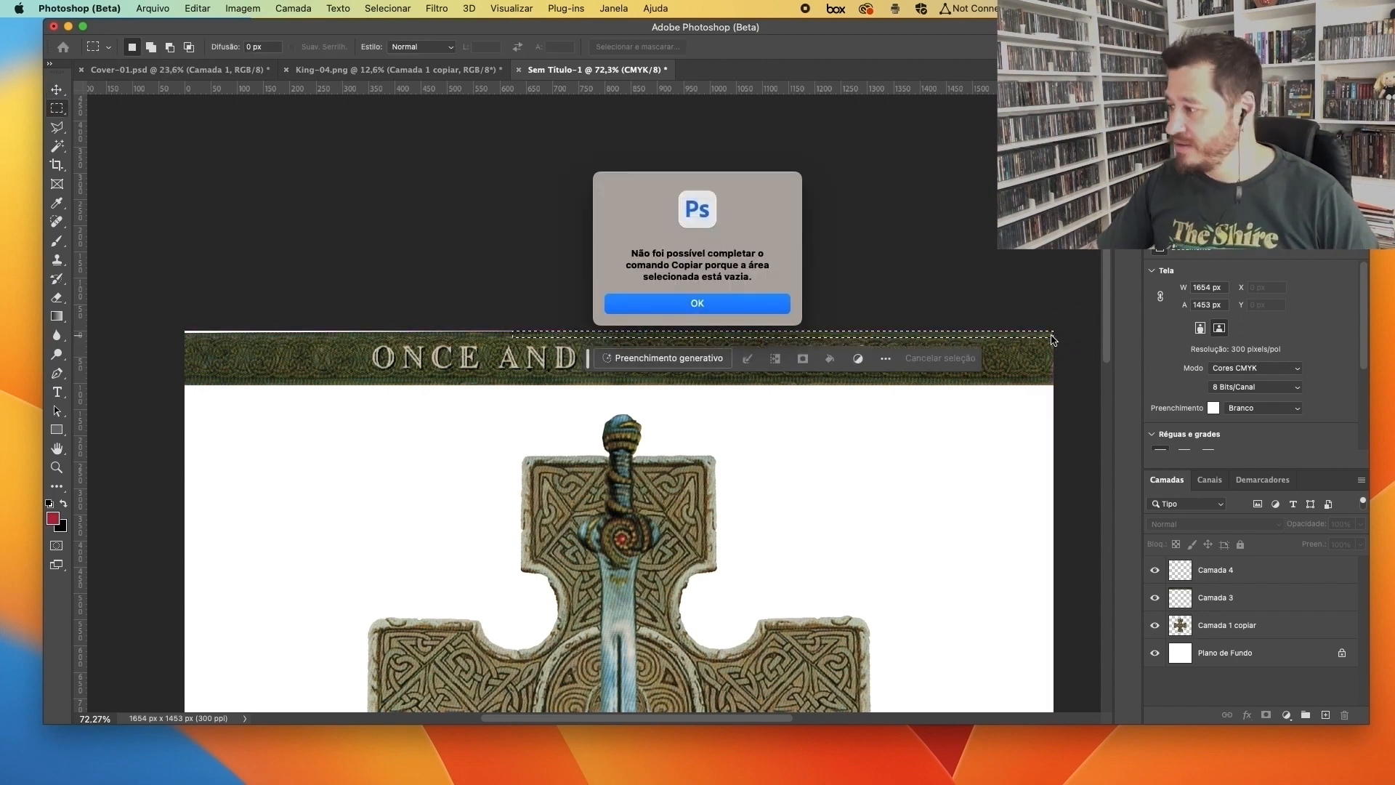
pyautogui.press('Return')
pyautogui.click(1248, 597)
pyautogui.keyDown('shift'); pyautogui.click(1248, 571); pyautogui.keyUp('shift')
pyautogui.rightClick(1249, 572)
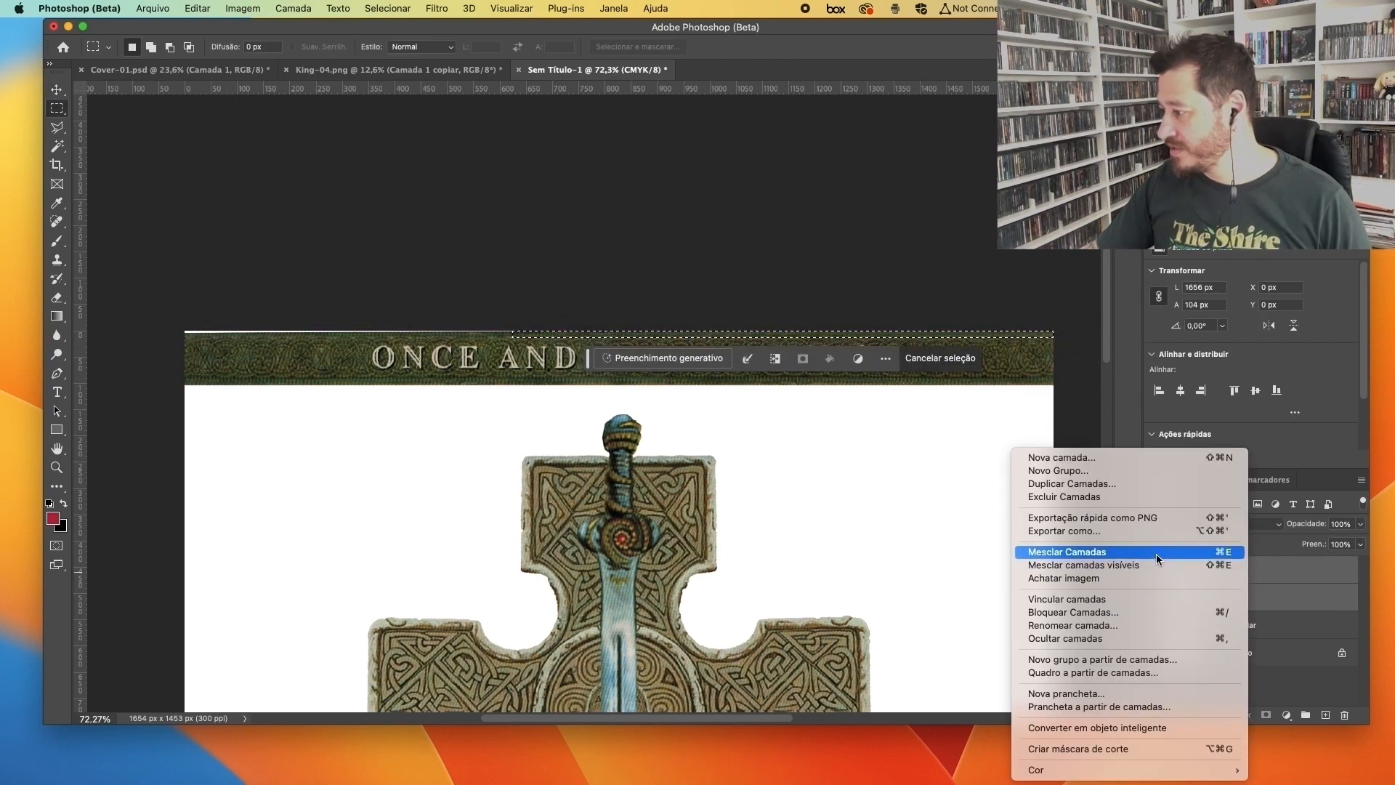
pyautogui.click(1158, 554)
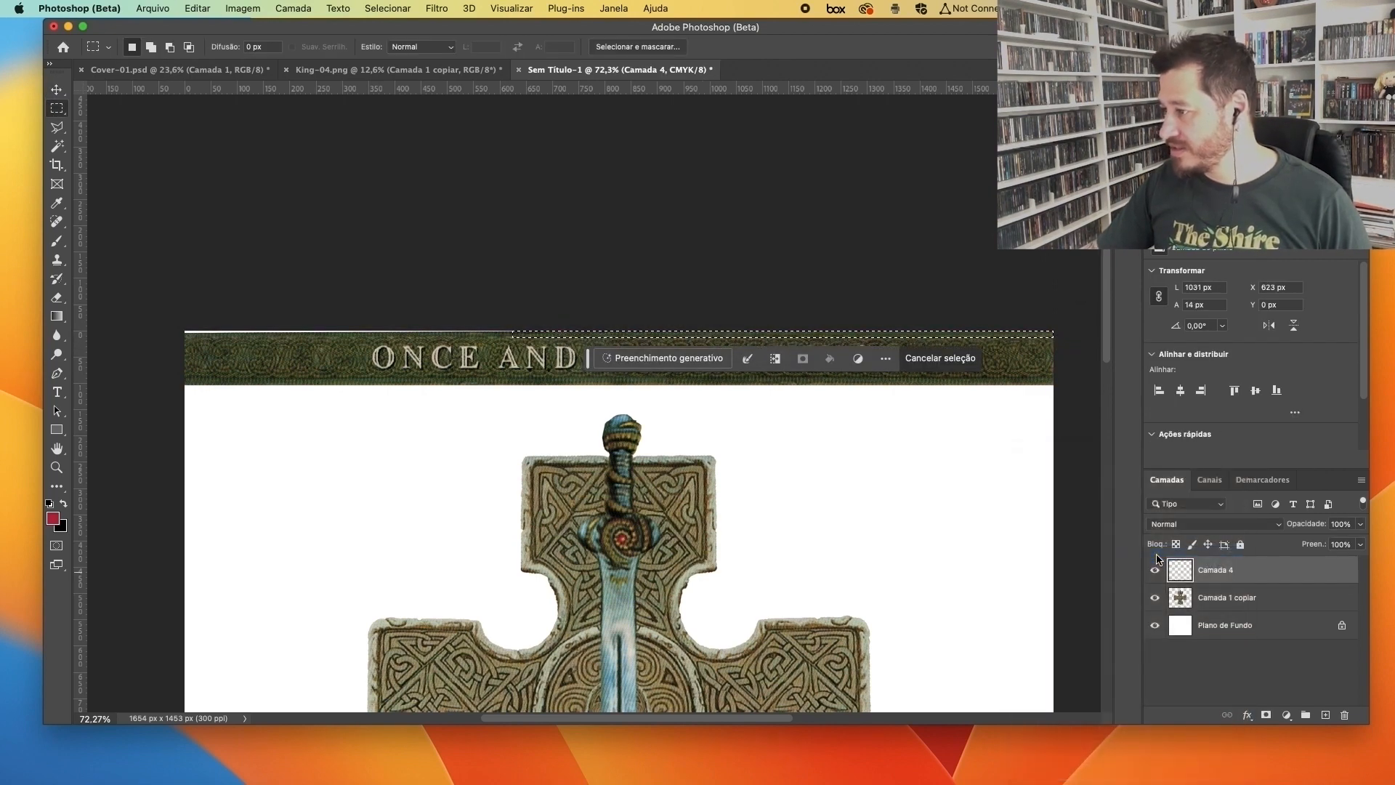
# Step: Copy the selected edge strip, about 1031 × 14 px, to a new layer and move it over the missing part of the band's upper edge
pyautogui.press('super+c')
pyautogui.press('super+v')
pyautogui.press('v')
pyautogui.click(958, 319)
pyautogui.scroll(2, 958, 336)
pyautogui.moveTo(966, 333); pyautogui.dragTo(927, 333)
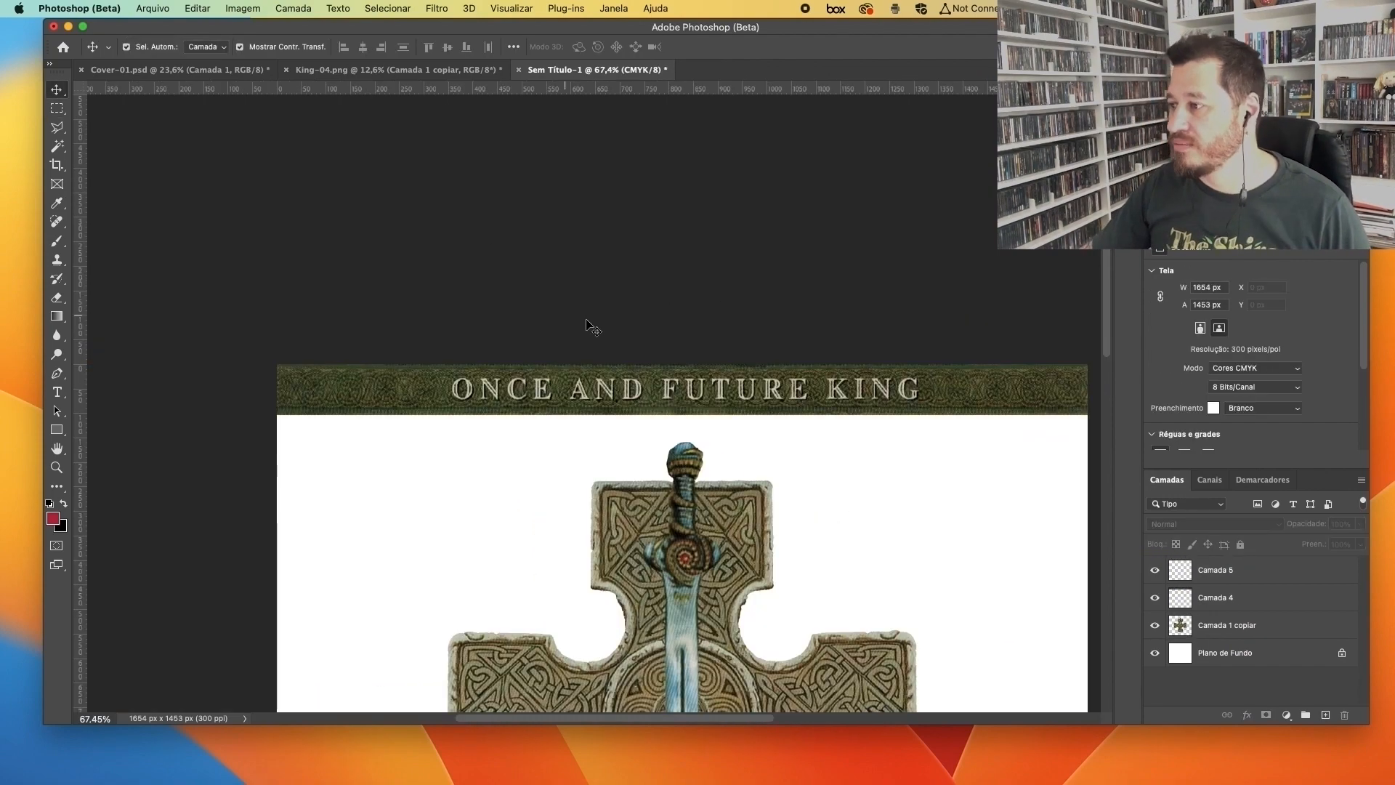
# Step: Merge the two band layers, trim the band to 1654 × 104 px by cutting and pasting it, and align it with the canvas's upper edge
pyautogui.click(1230, 597)
pyautogui.keyDown('shift'); pyautogui.click(1231, 571); pyautogui.keyUp('shift')
pyautogui.rightClick(1230, 571)
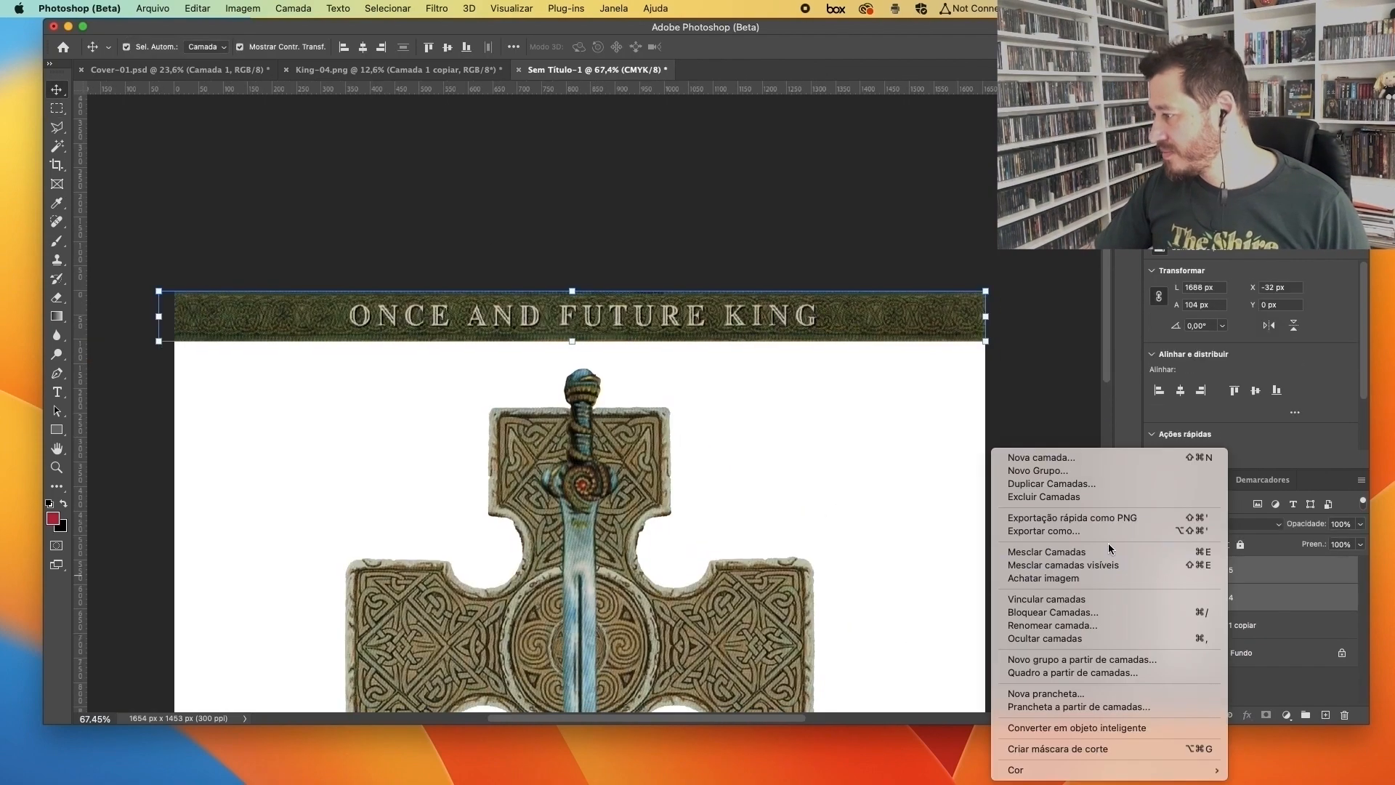
pyautogui.click(1109, 551)
pyautogui.press('m')
pyautogui.moveTo(115, 230); pyautogui.dragTo(1003, 348)
pyautogui.press('super+x')
pyautogui.press('super+v')
pyautogui.scroll(-2, 441, 218)
pyautogui.click(520, 268)
pyautogui.moveTo(561, 309); pyautogui.dragTo(567, 171)
# Step: In King-04.png, select the plain ornamental band above the cross, about 3232 × 203 px, and copy it
pyautogui.scroll(-2, 628, 287)
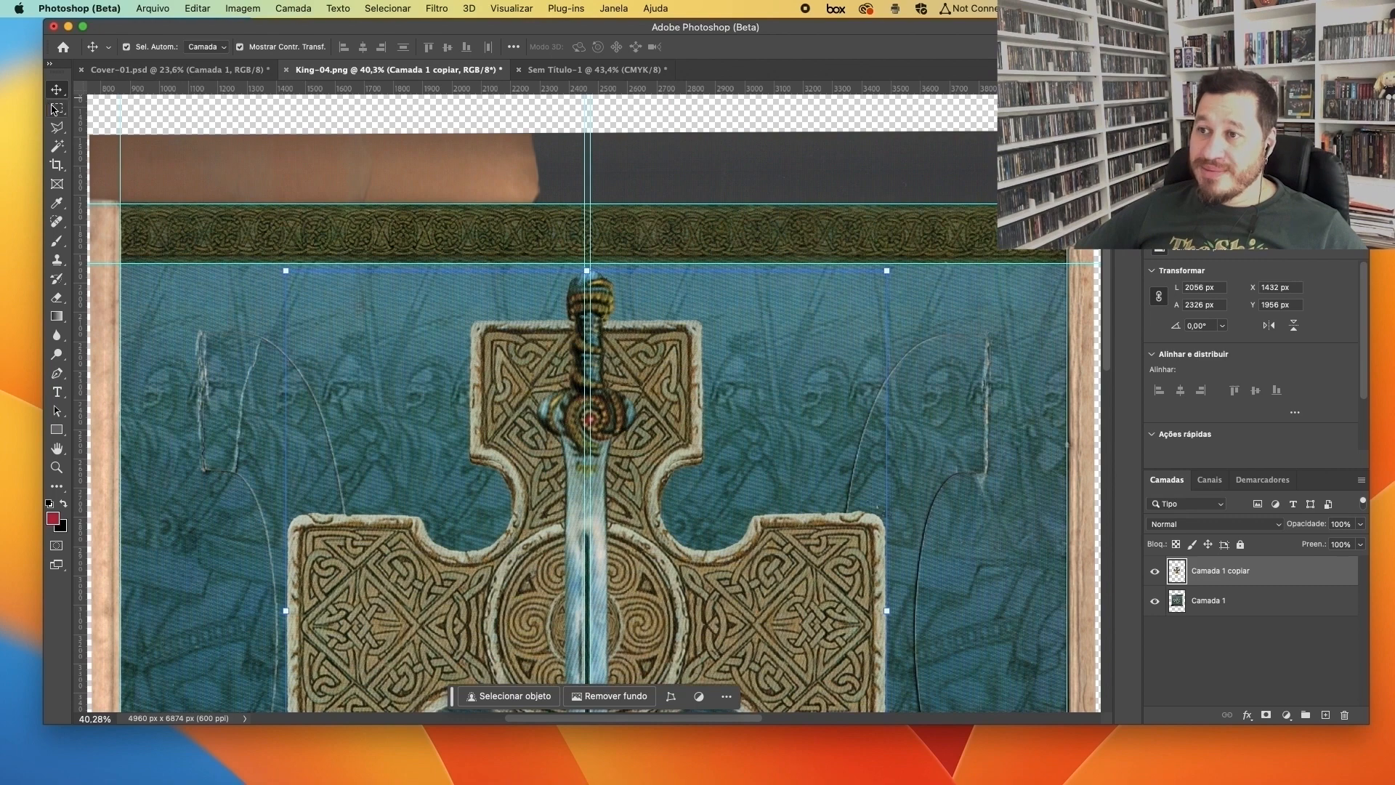
pyautogui.click(56, 108)
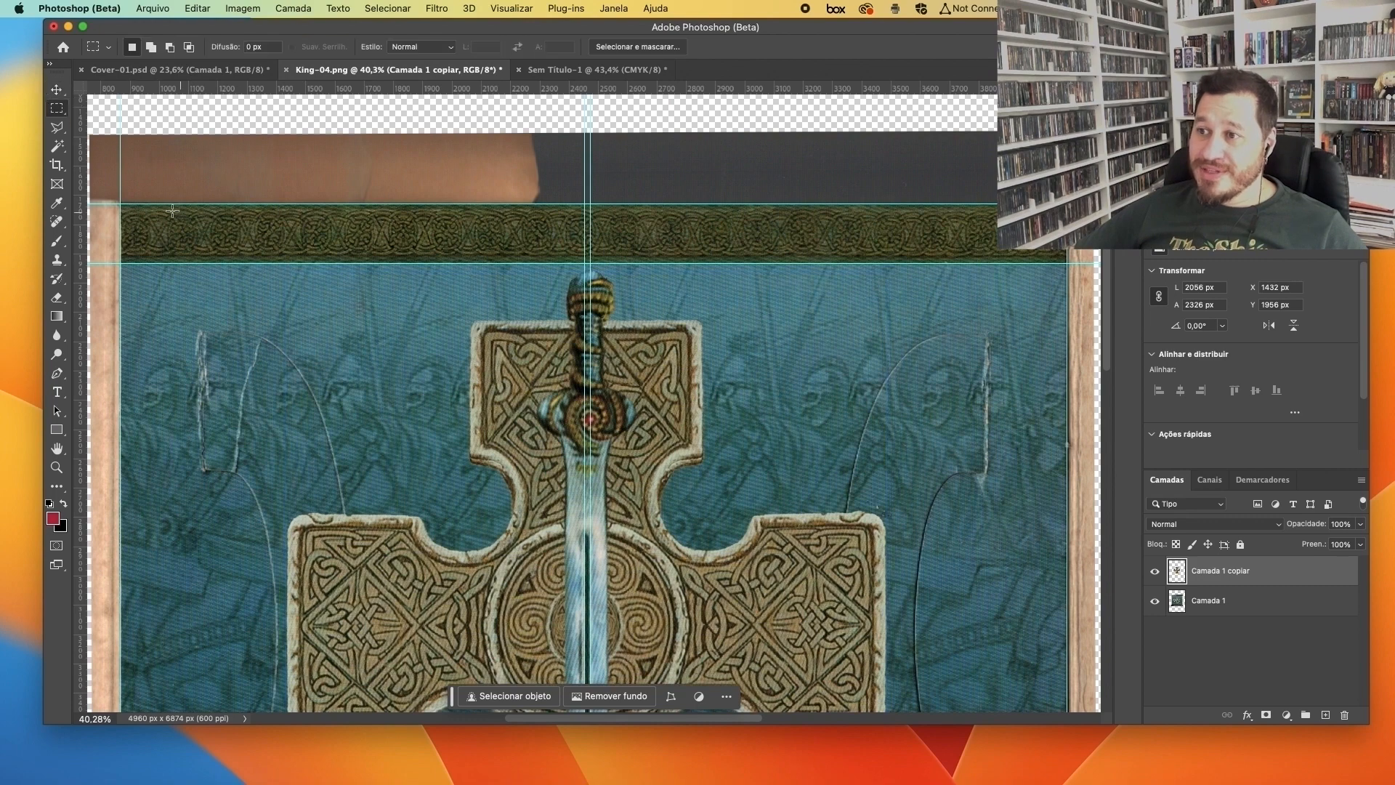
pyautogui.moveTo(122, 205); pyautogui.dragTo(901, 266)
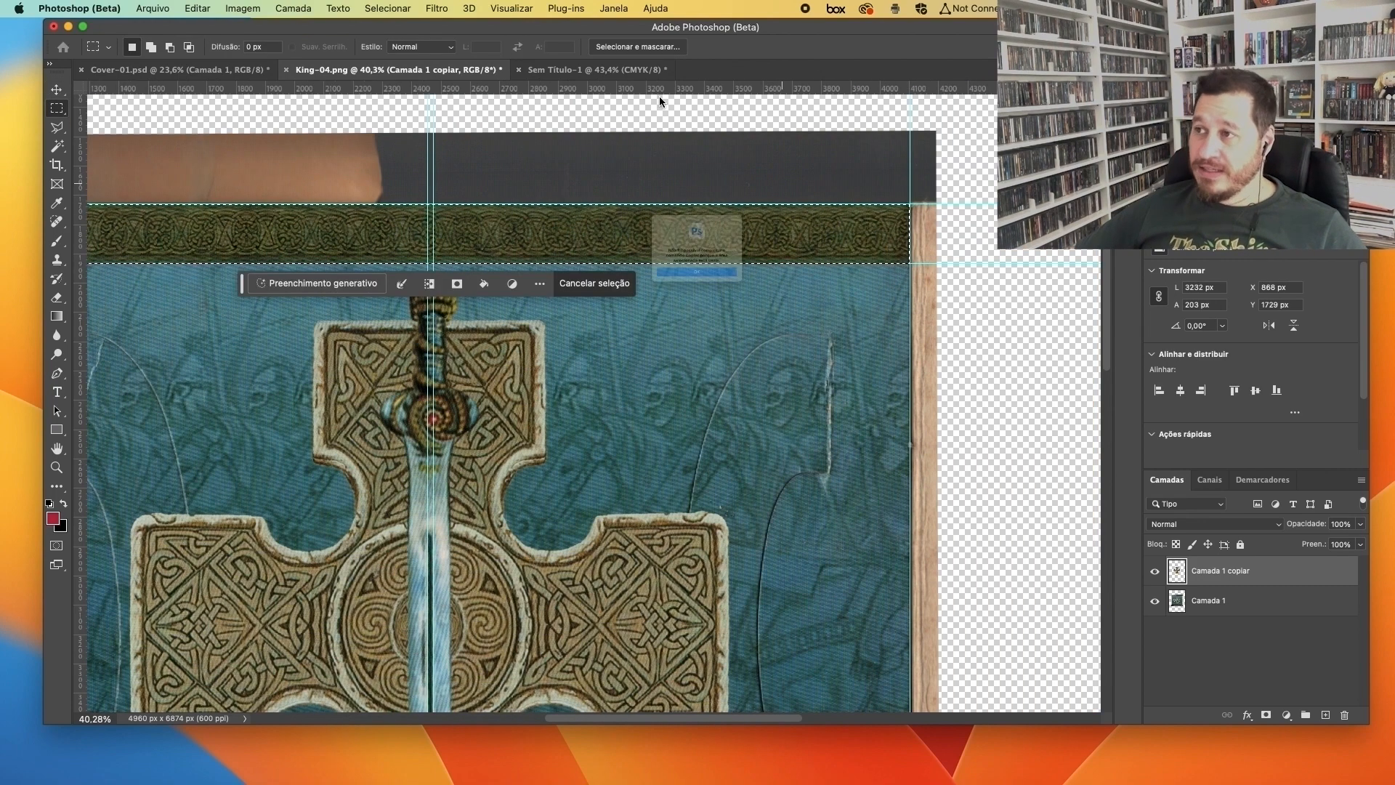
pyautogui.press('super+c')
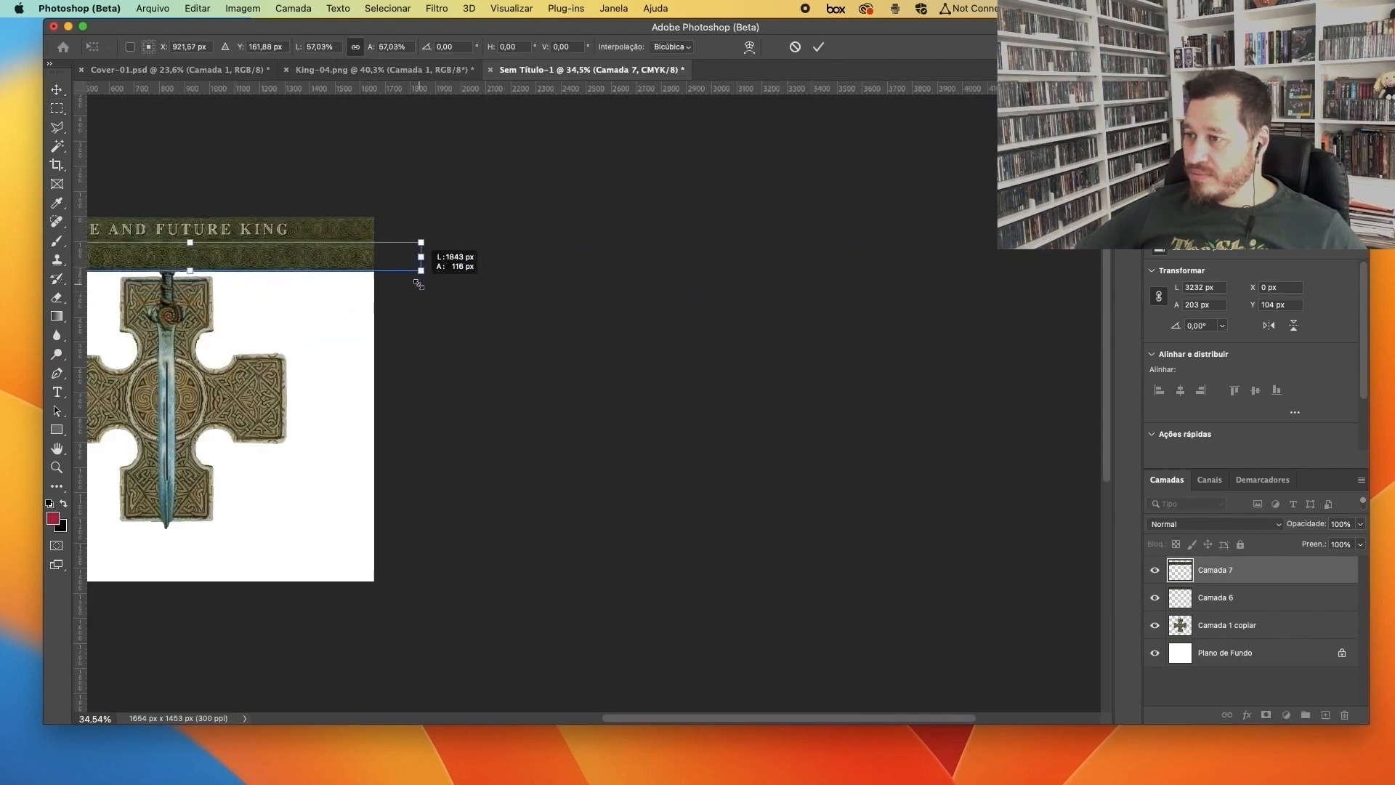
# Step: Scale the pasted ornamental band to 1656 × 104 px so it spans the canvas directly below the title band
pyautogui.scroll(3, 343, 257)
pyautogui.scroll(5, 407, 256)
pyautogui.moveTo(564, 284); pyautogui.dragTo(562, 280)
pyautogui.scroll(-3, 563, 276)
pyautogui.press('Return')
pyautogui.scroll(-6, 509, 400)
pyautogui.scroll(5, 392, 393)
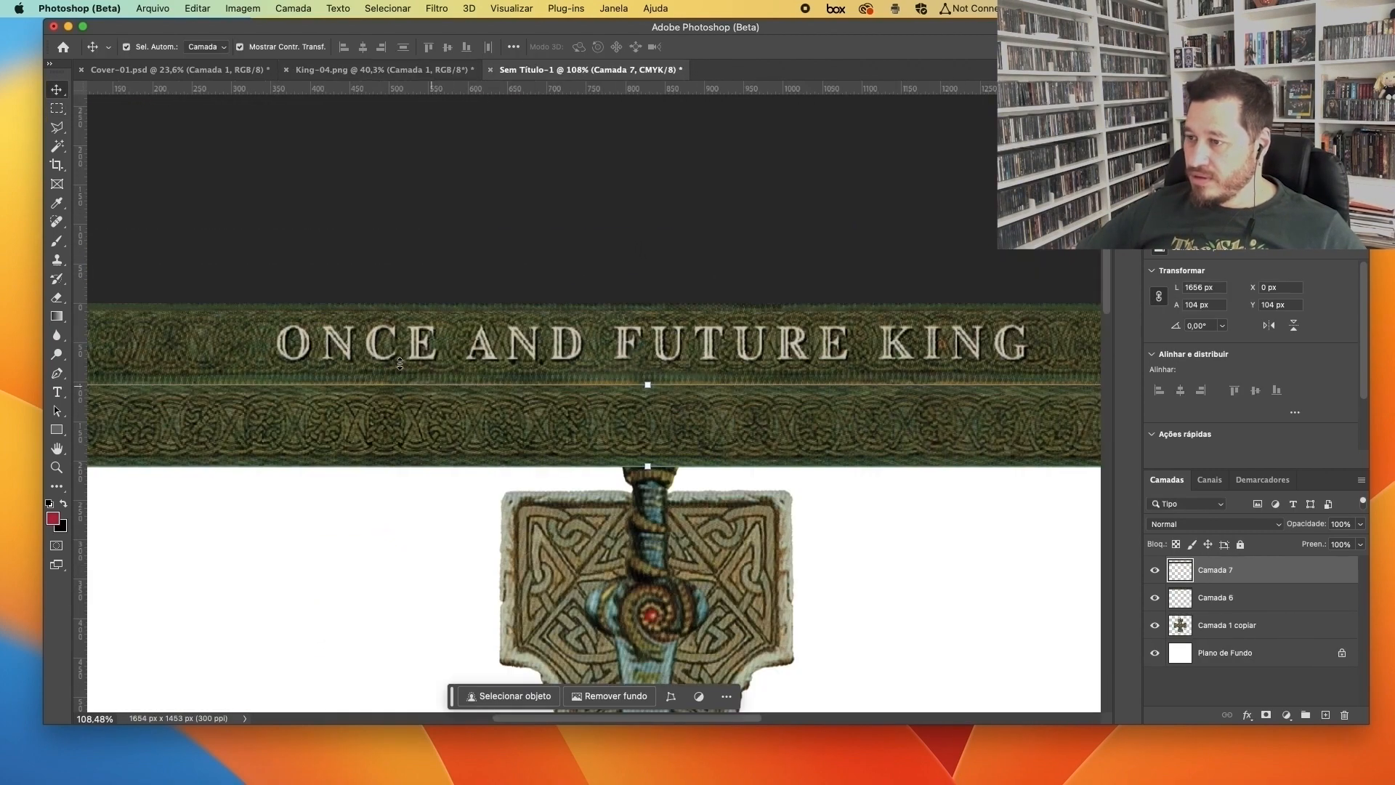
# Step: Mask out the title band's background and move the lettering 104 px down onto the plain ornamental band
pyautogui.click(398, 350)
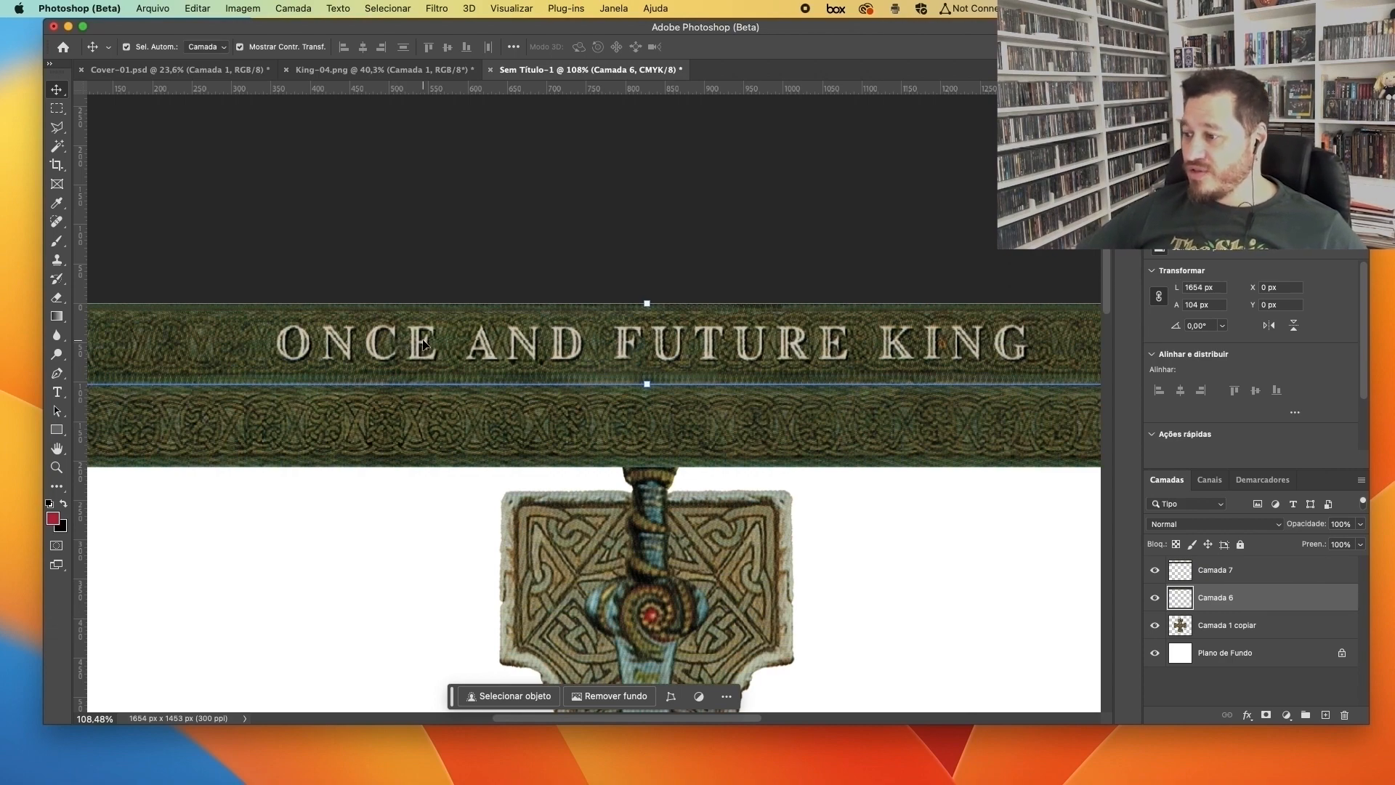
pyautogui.click(621, 705)
pyautogui.moveTo(772, 319); pyautogui.dragTo(772, 401)
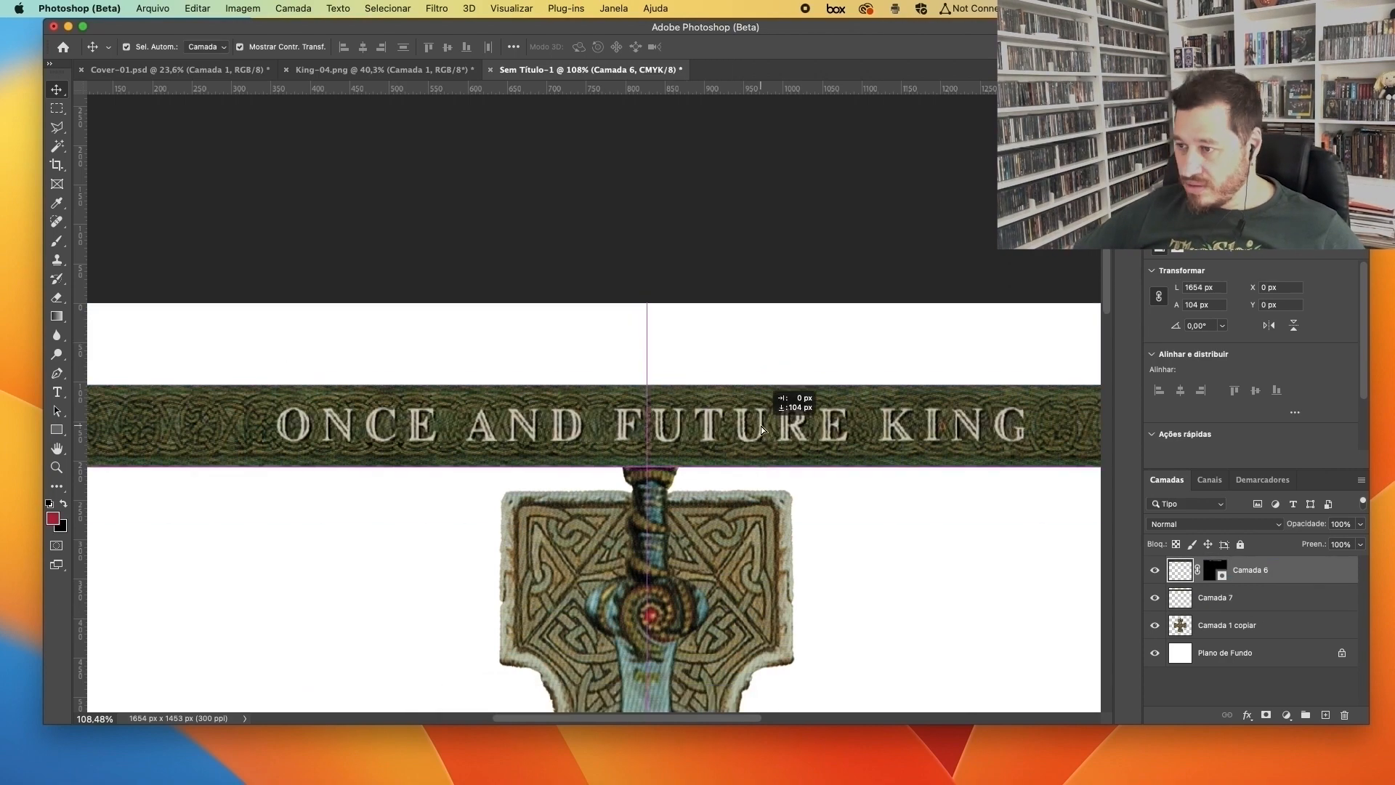
pyautogui.press('w')
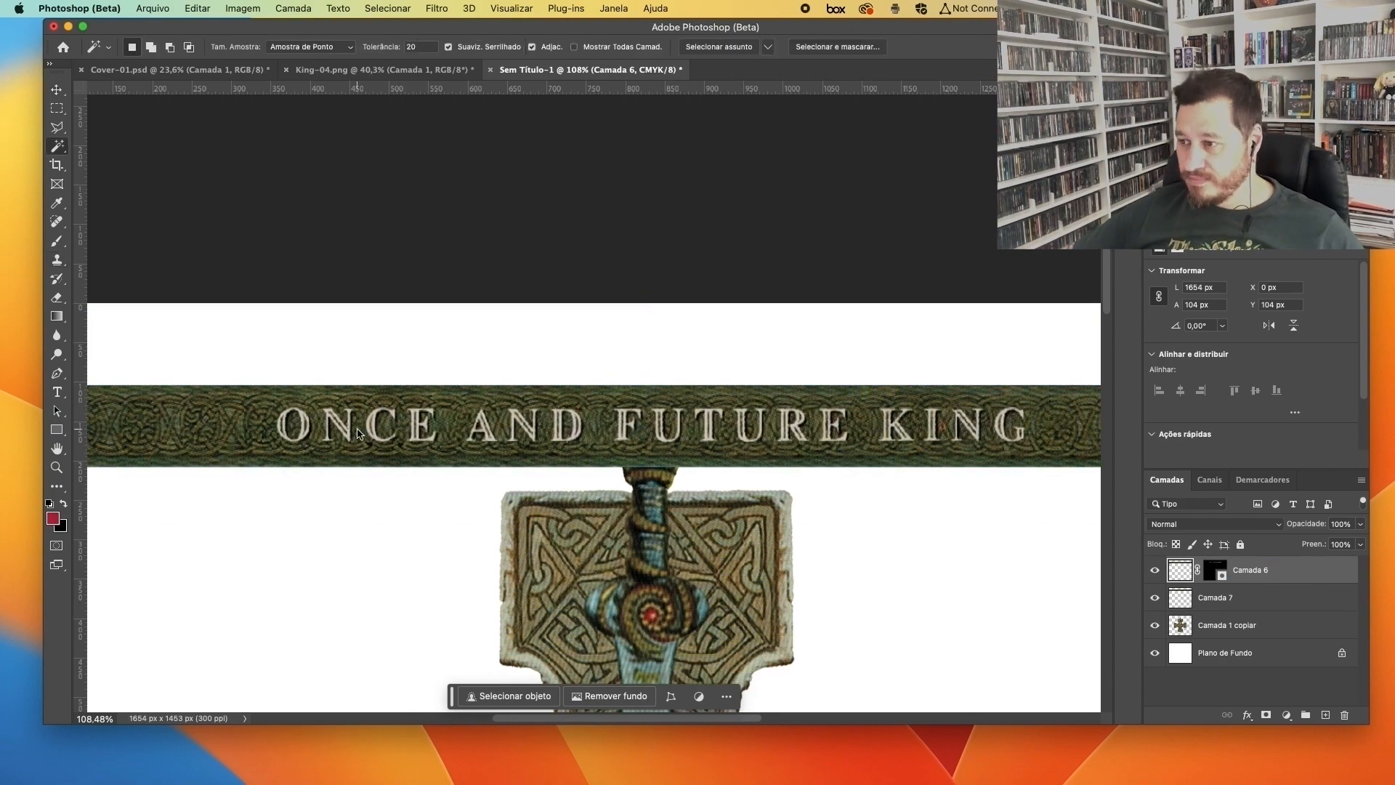
# Step: Duplicate the masked lettering layer and hide the original
pyautogui.moveTo(1293, 569); pyautogui.dragTo(1325, 715)
pyautogui.rightClick(1257, 570)
pyautogui.press('Escape')
pyautogui.press('v')
pyautogui.scroll(4, 993, 434)
pyautogui.press('e')
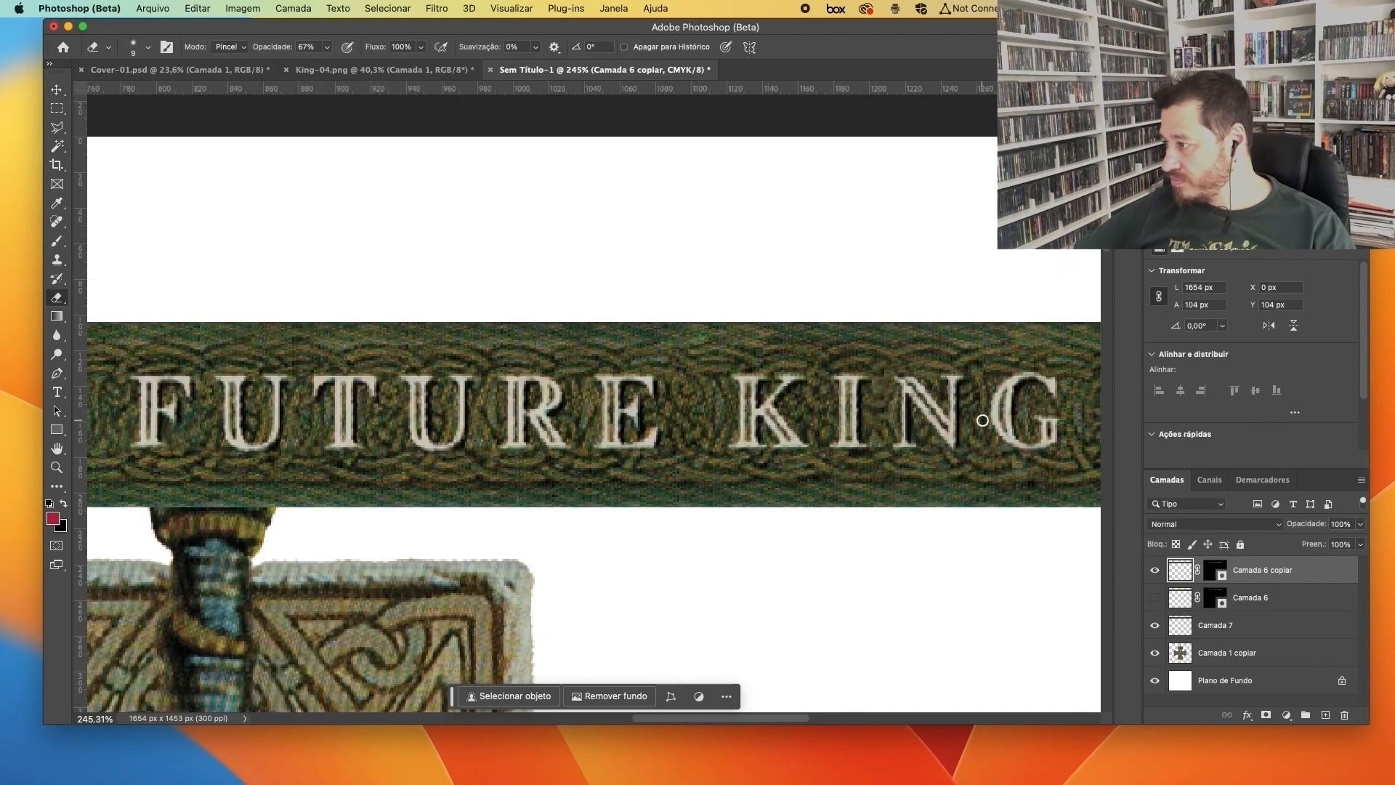
pyautogui.scroll(-8, 624, 428)
pyautogui.press('v')
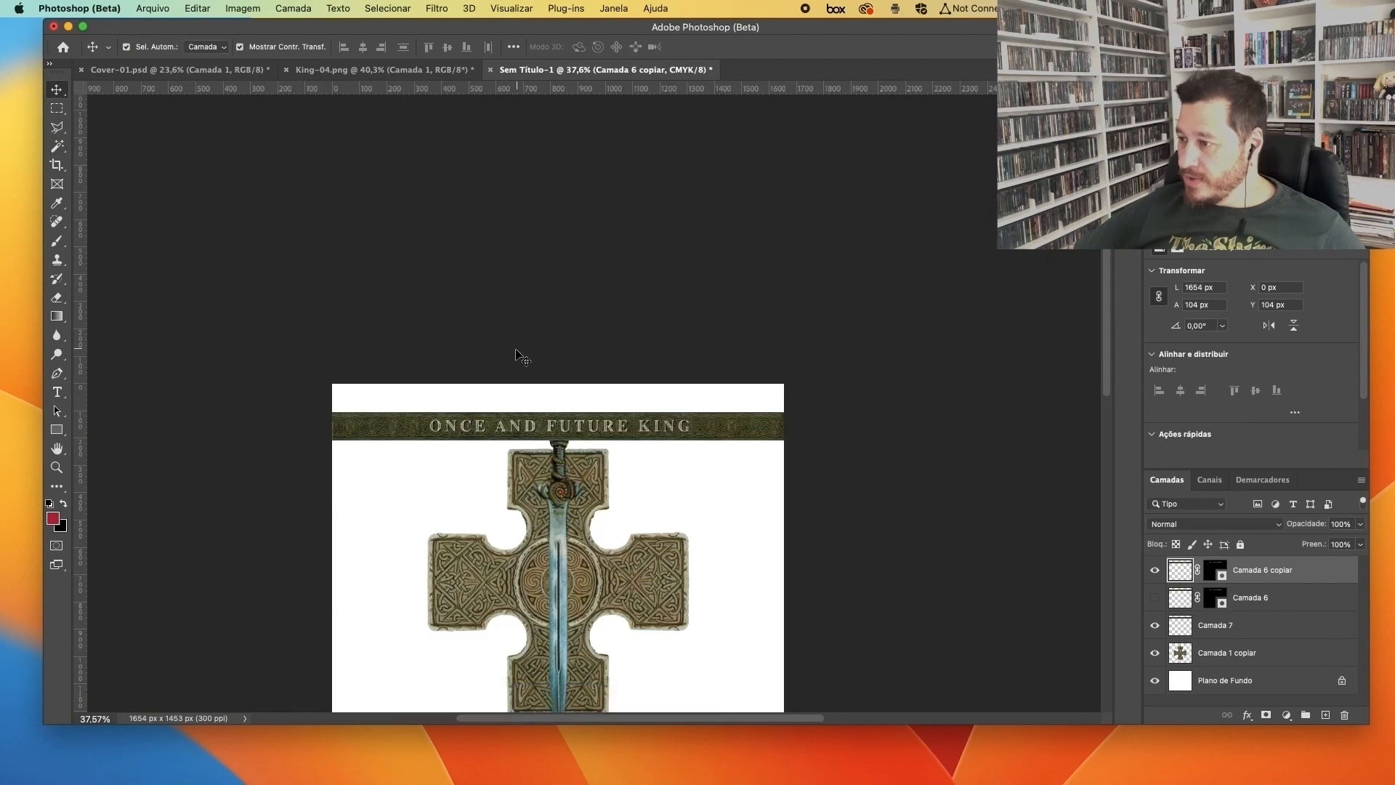
# Step: Move the lettering and ornamental band to the canvas's upper edge, and place a duplicate of the band along the lower edge
pyautogui.moveTo(503, 353)
pyautogui.mouseDown()
pyautogui.moveTo(606, 429)
pyautogui.moveTo(634, 428)
pyautogui.moveTo(638, 407)
pyautogui.mouseUp()
pyautogui.moveTo(1319, 627); pyautogui.dragTo(1328, 715)
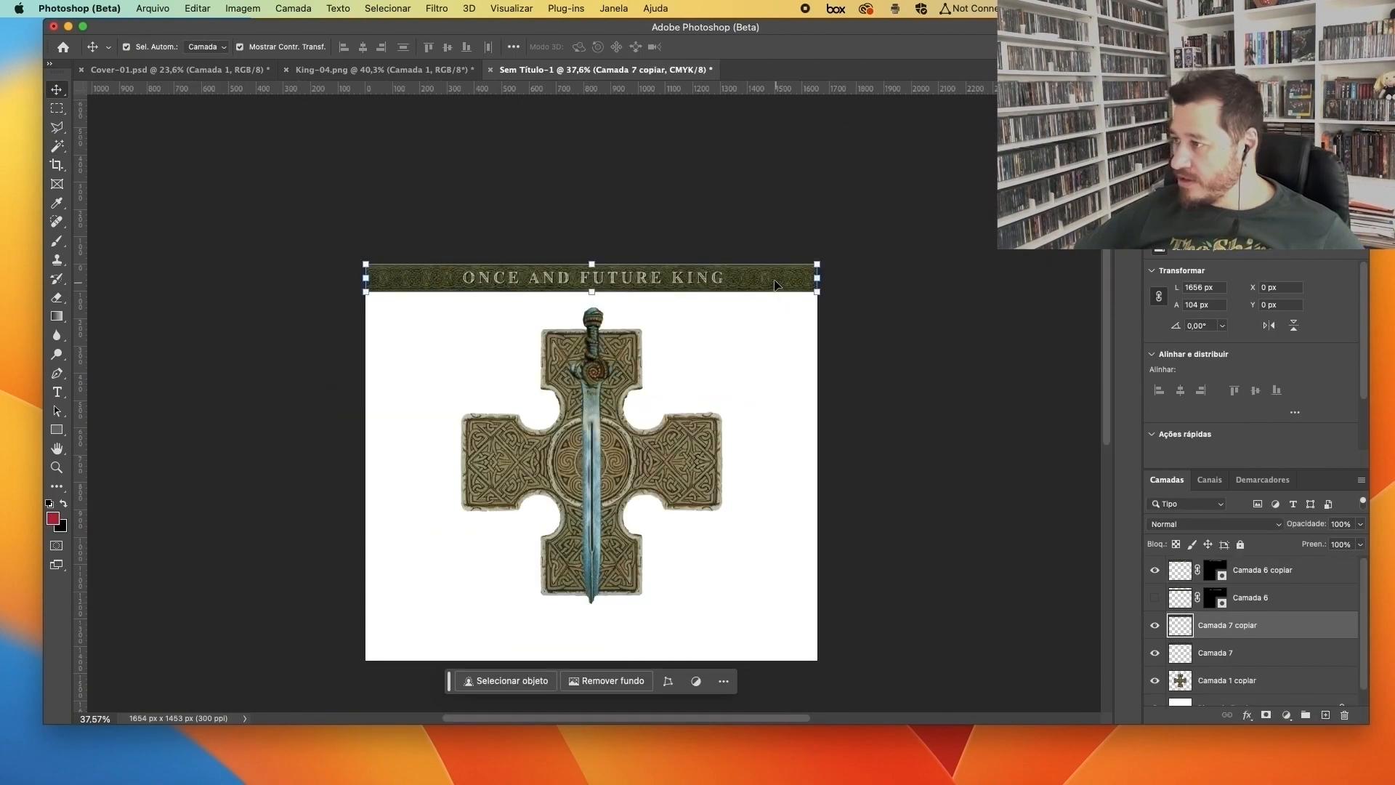
pyautogui.moveTo(775, 285); pyautogui.dragTo(818, 650)
pyautogui.click(927, 431)
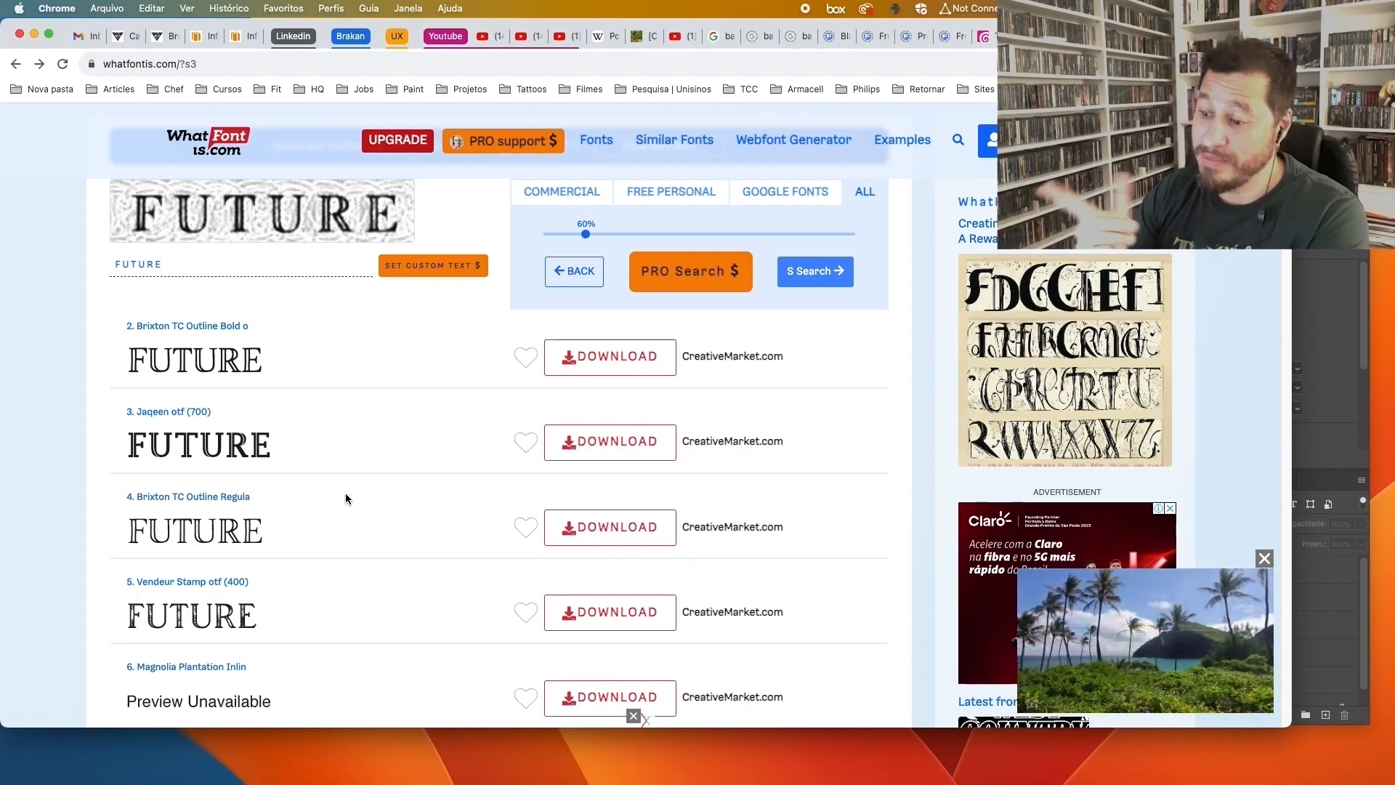
# Step: In Chrome, examine the WhatFontIs matches for FUTURE, including the TC Brixton Outline Bold and Brixton TC Outline Bold and Regular pages
pyautogui.scroll(3, 276, 408)
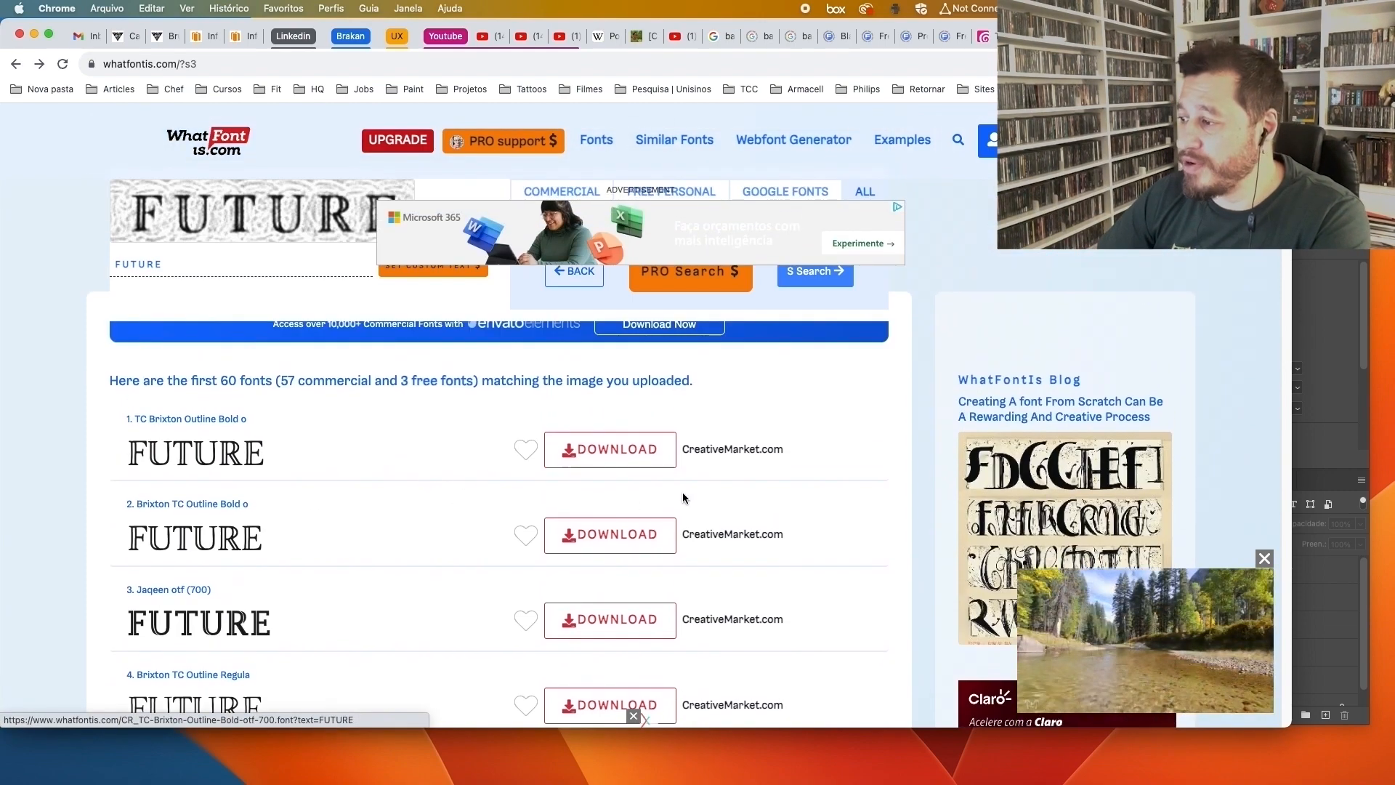
pyautogui.click(610, 449)
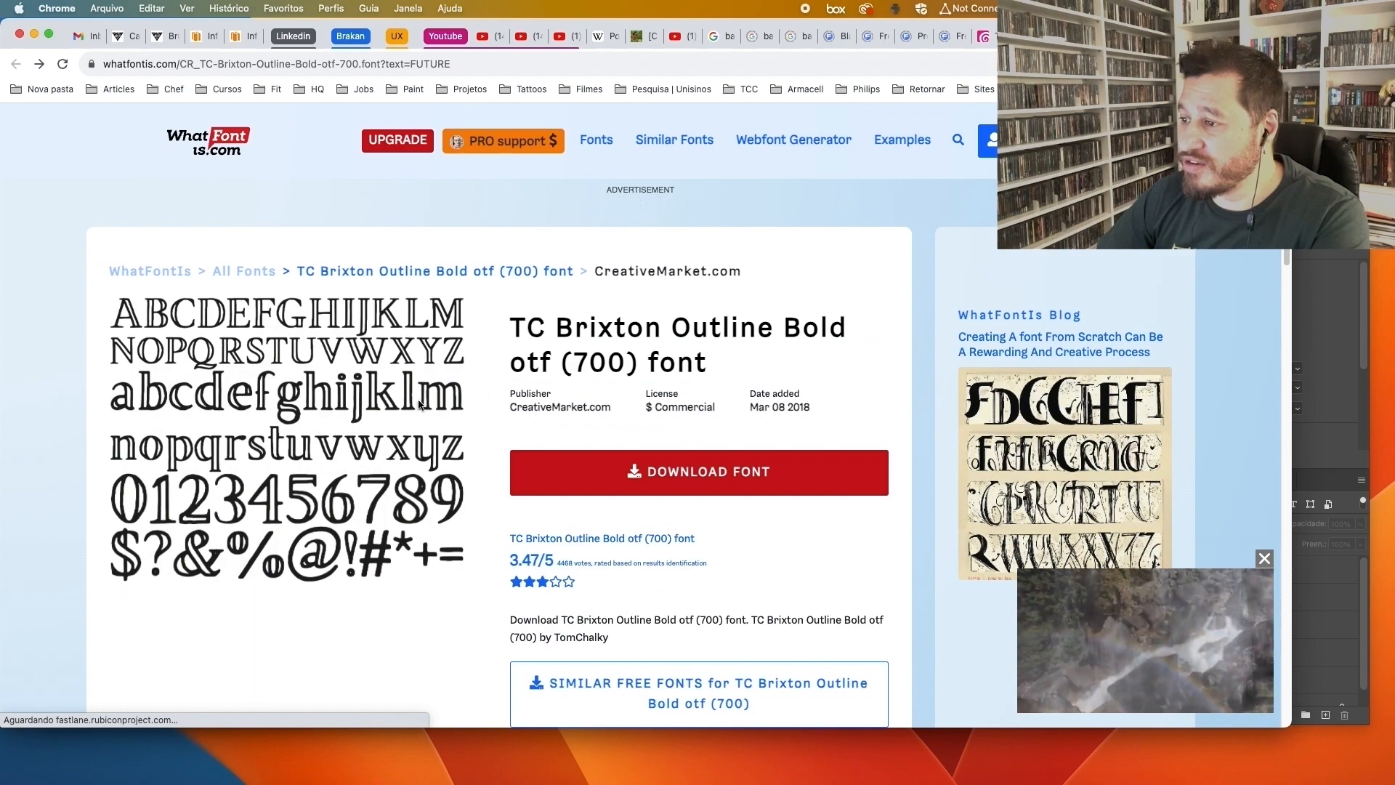
pyautogui.hotkey('ctrl', 'Tab')
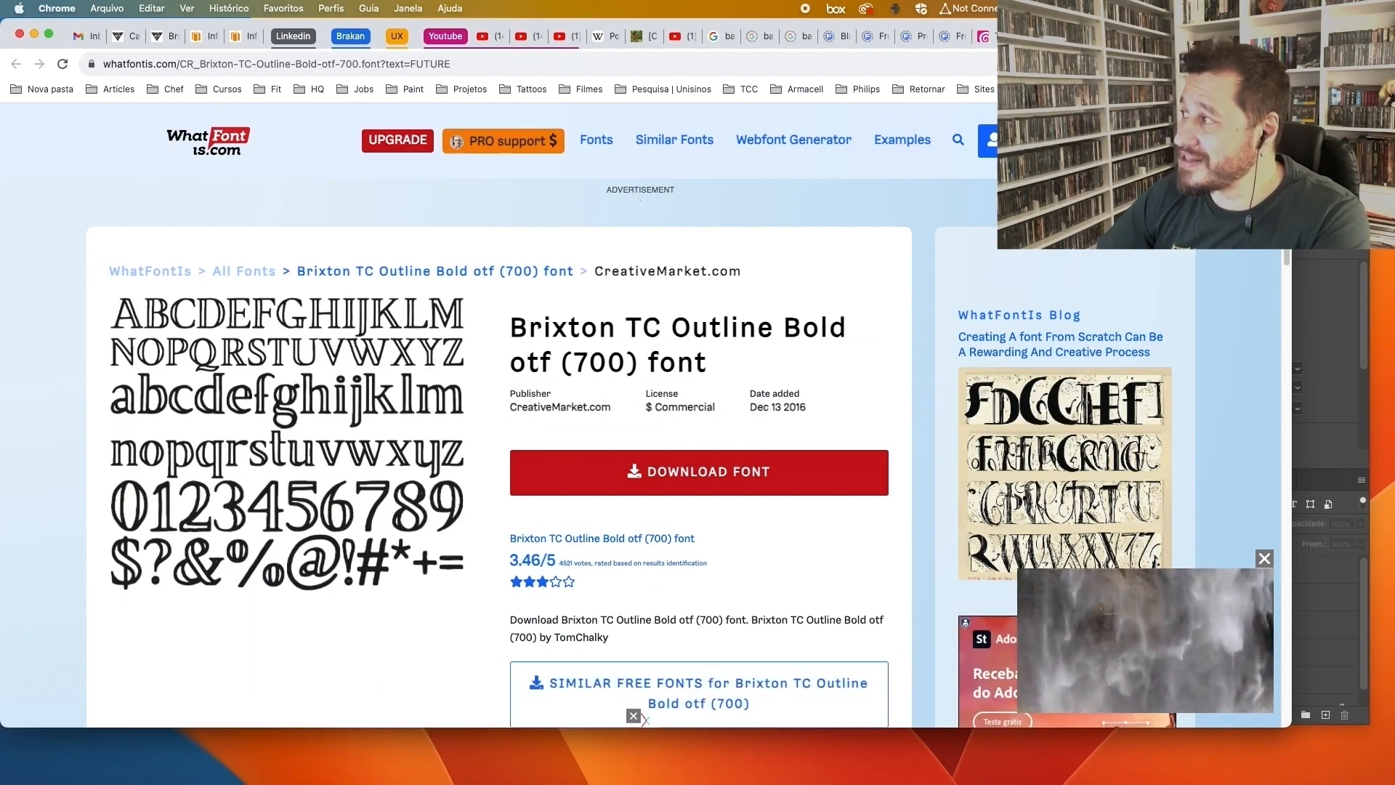
pyautogui.hotkey('ctrl', 'Tab')
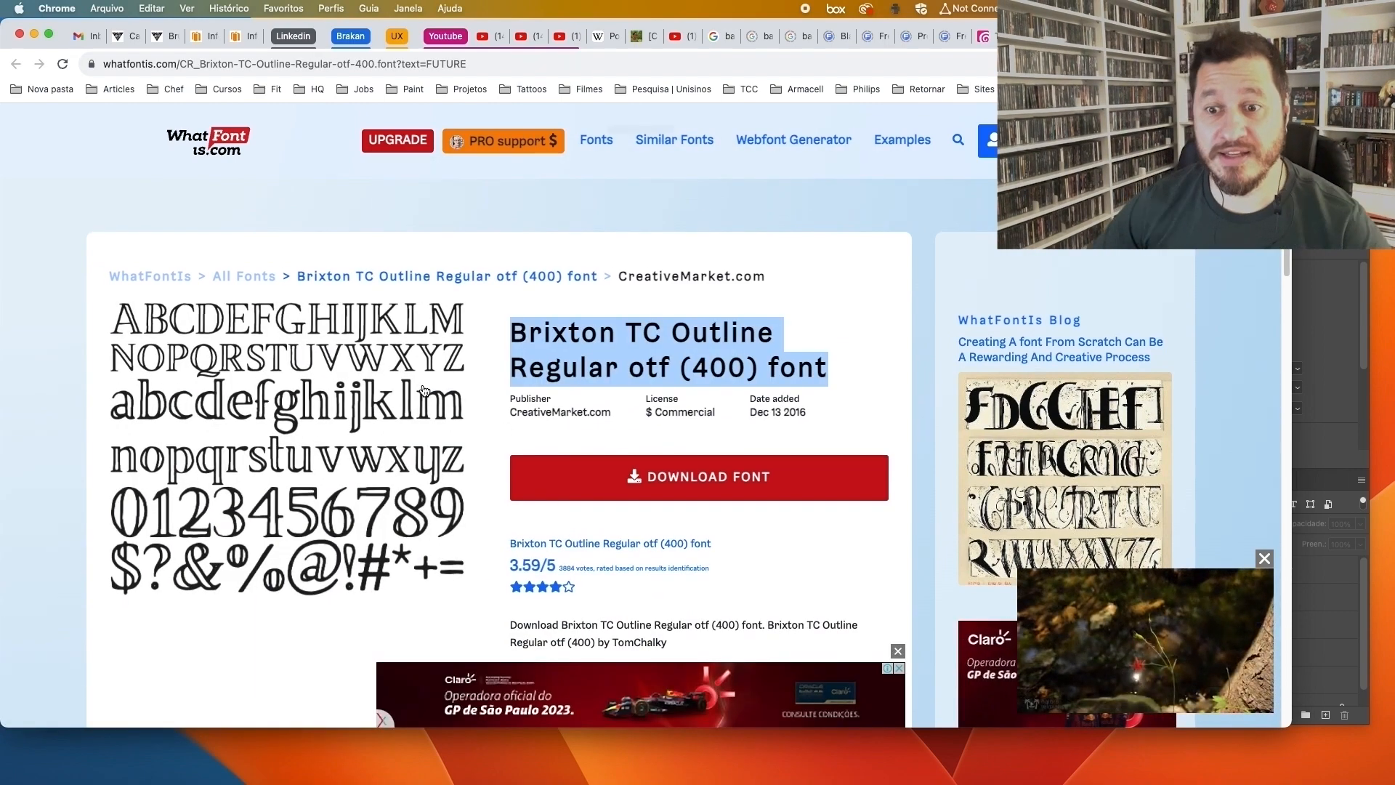
# Step: Switch to Photoshop and add the text line ONCE AND FUTURE KING below the title band
pyautogui.press('super+Tab')
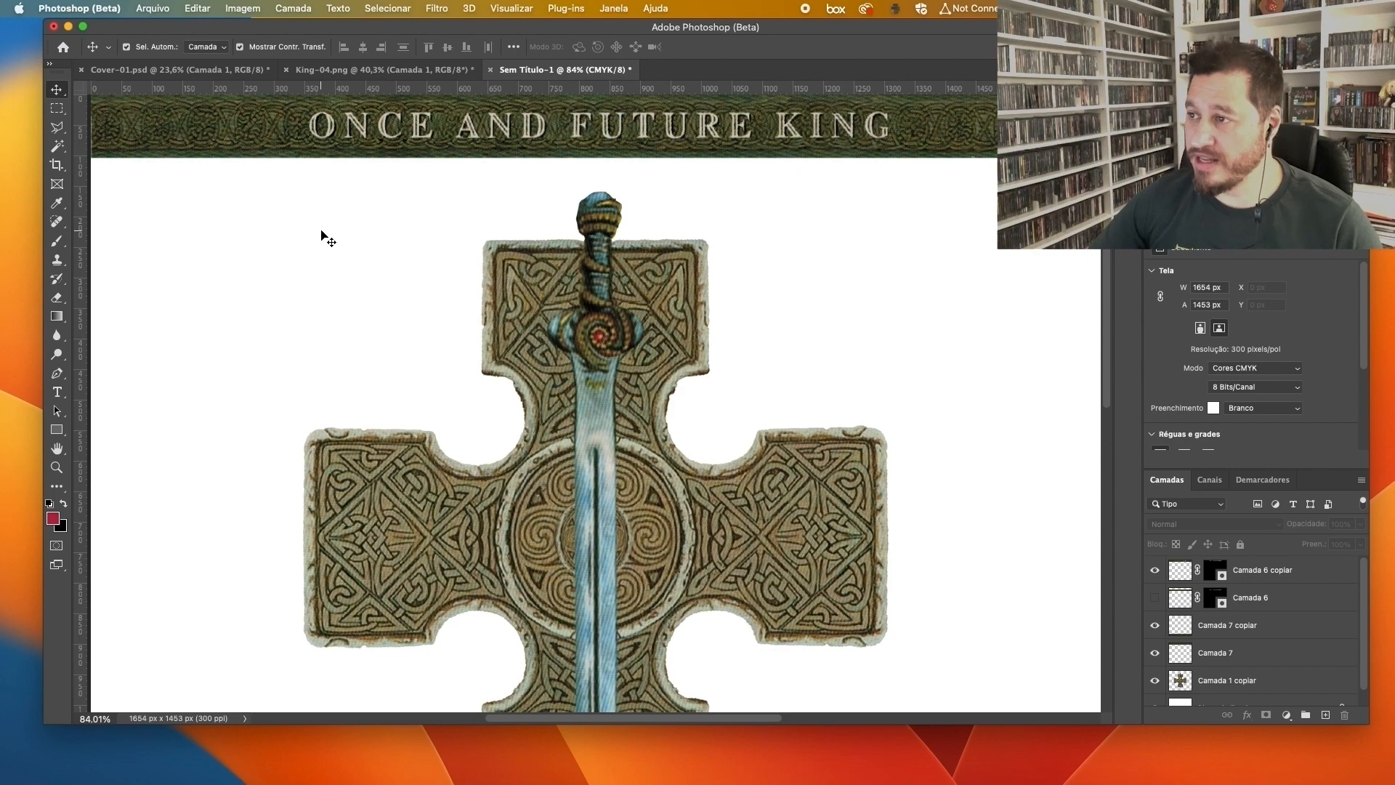
pyautogui.press('t')
pyautogui.click(330, 225)
pyautogui.write('ONCE AND FUTURE KING')
pyautogui.press('super+Return')
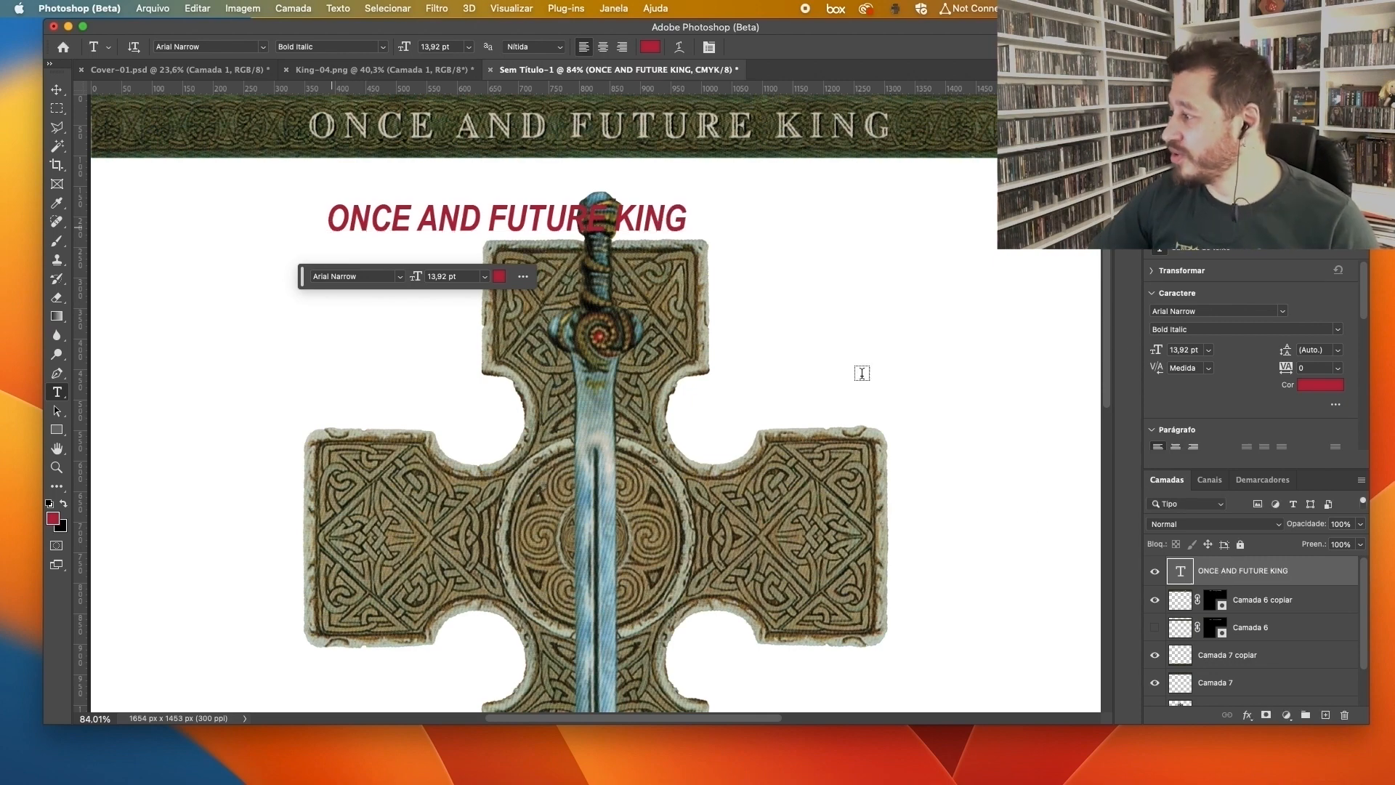
# Step: Set the new text's font to Brixton TC Outline Bold
pyautogui.click(1203, 312)
pyautogui.press('super+v')
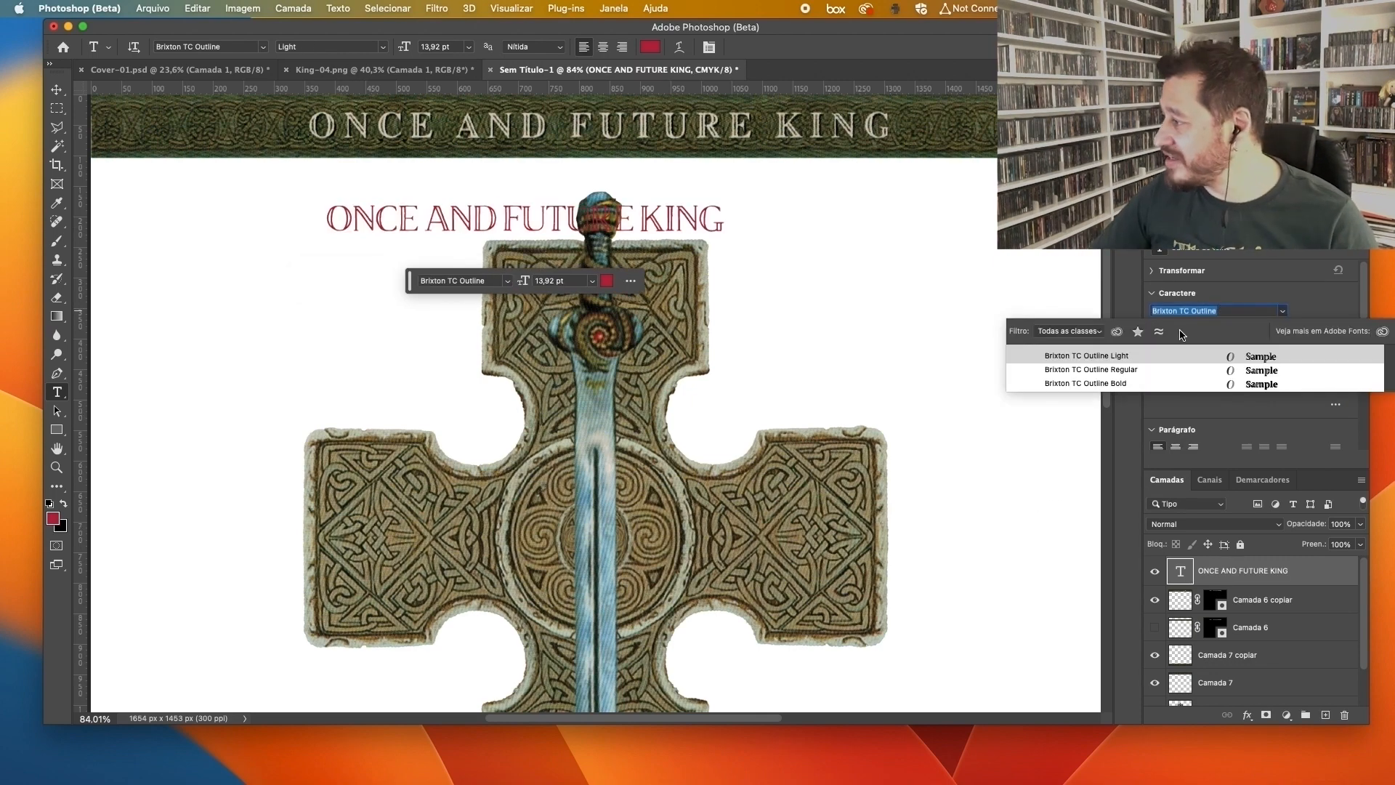
pyautogui.click(1096, 383)
# Step: Move the ONCE AND FUTURE KING text over the title band's lettering and scale it to 15.33 pt
pyautogui.press('v')
pyautogui.moveTo(417, 218); pyautogui.dragTo(394, 122)
pyautogui.scroll(4, 560, 125)
pyautogui.scroll(3, 561, 125)
pyautogui.moveTo(714, 238); pyautogui.dragTo(950, 238)
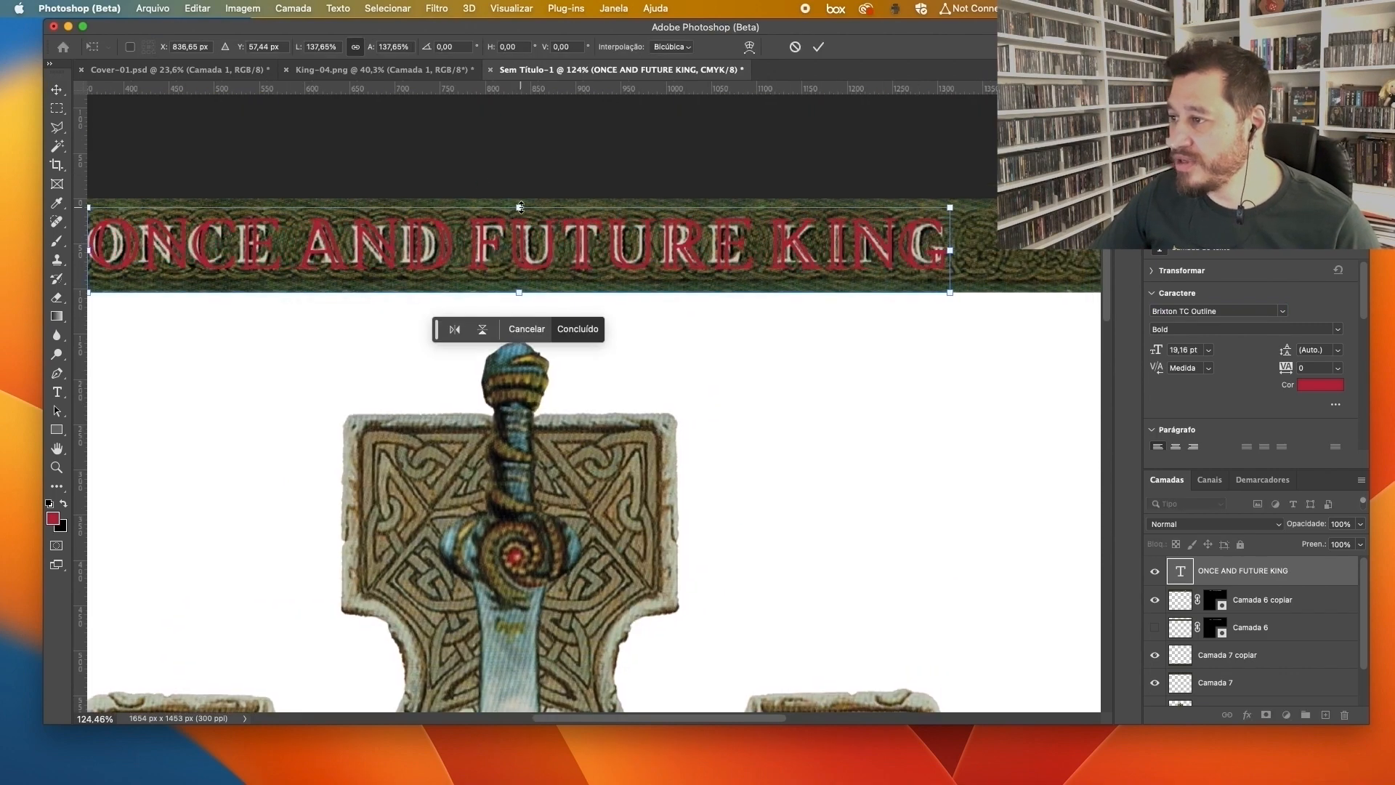
pyautogui.moveTo(522, 204)
pyautogui.mouseDown()
pyautogui.moveTo(538, 191)
pyautogui.moveTo(519, 213)
pyautogui.mouseUp()
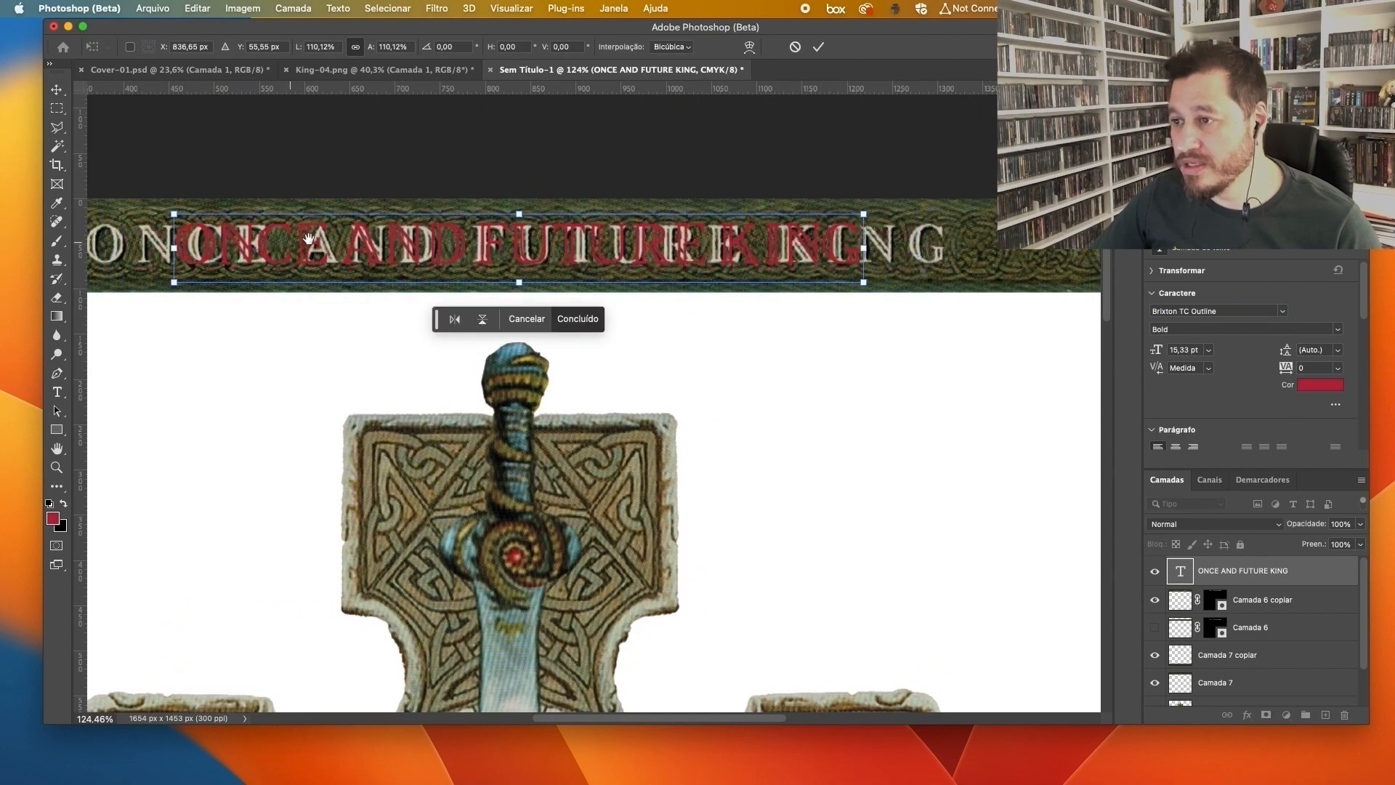
pyautogui.press('Return')
# Step: Increase the tracking of the ONCE AND FUTURE KING text to 240
pyautogui.hscroll(-5, 291, 243)
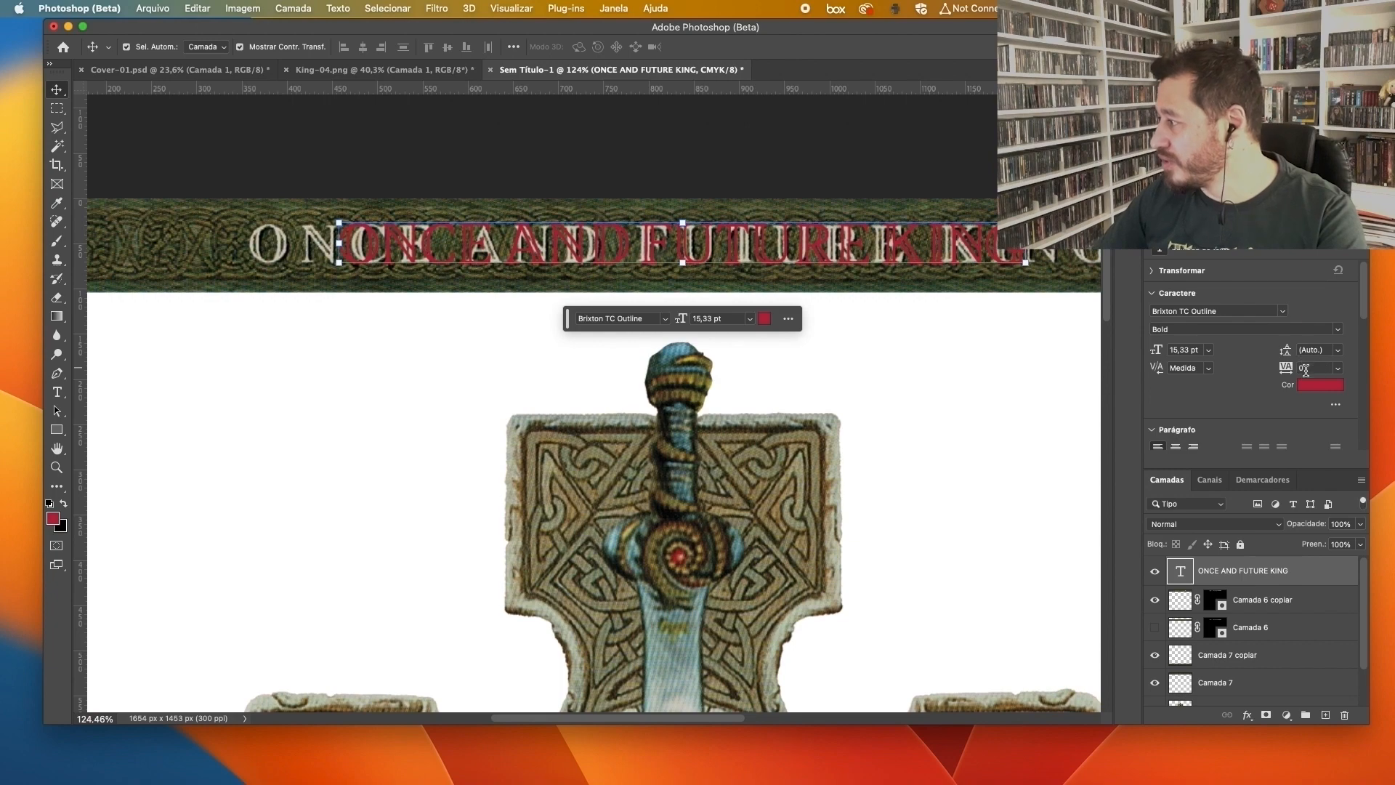
pyautogui.press('Up')
pyautogui.press('Up')
pyautogui.press('Up')
pyautogui.press('Up')
pyautogui.press('Up')
pyautogui.press('Up')
pyautogui.press('Up')
pyautogui.press('Up')
pyautogui.press('Up')
pyautogui.press('Up')
pyautogui.press('Up')
pyautogui.press('Up')
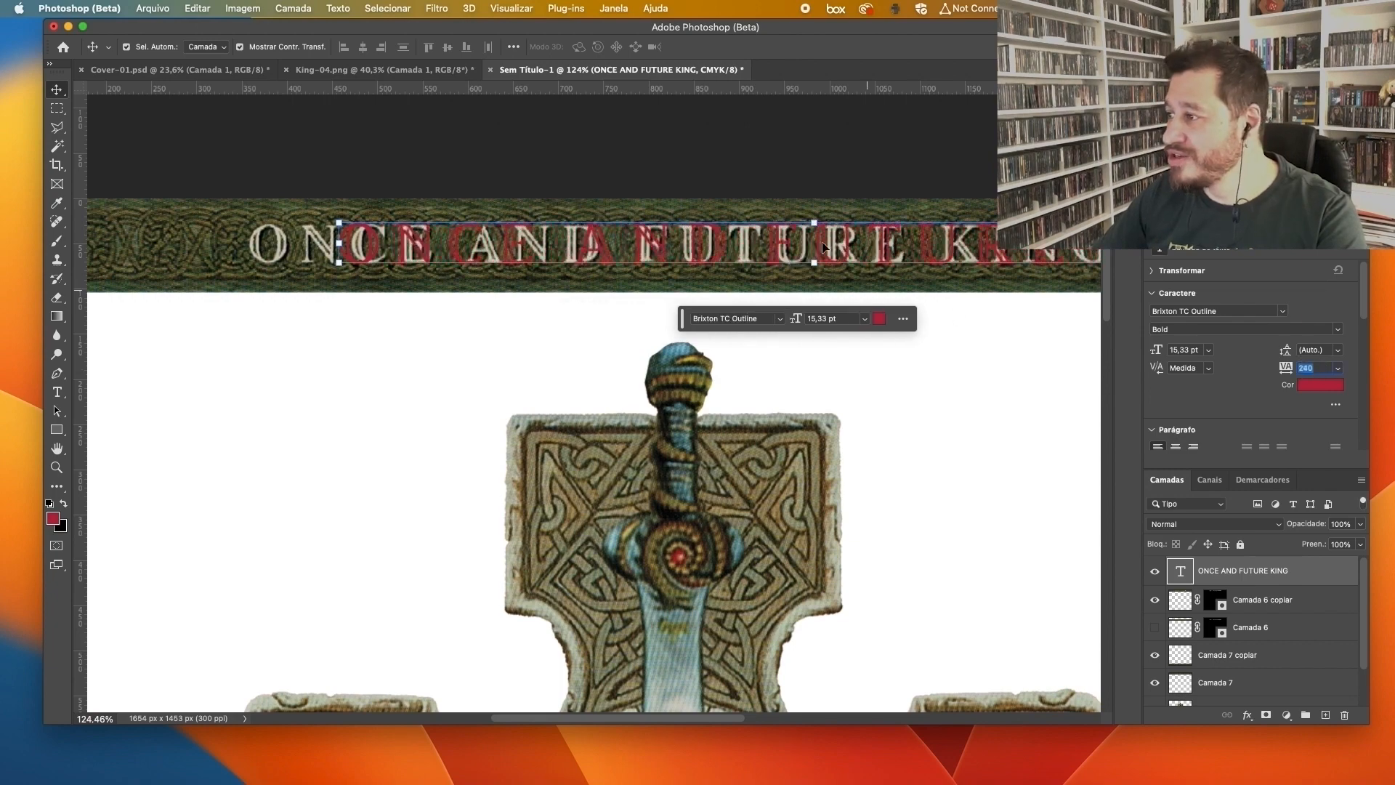
# Step: Move the text onto the lower ornamental band and change its wording to by Gary Hughes
pyautogui.moveTo(664, 112); pyautogui.dragTo(643, 649)
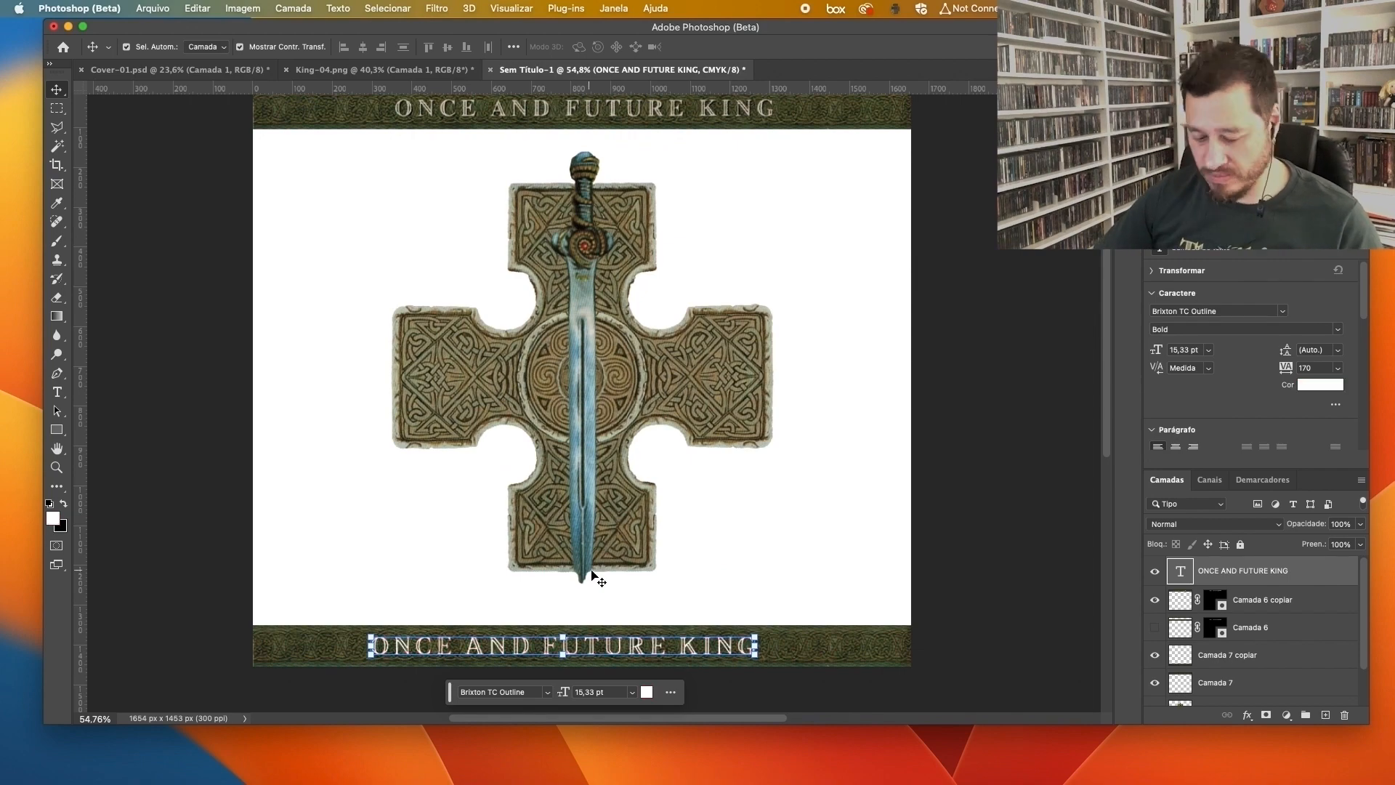
pyautogui.write('by Gary Hughes')
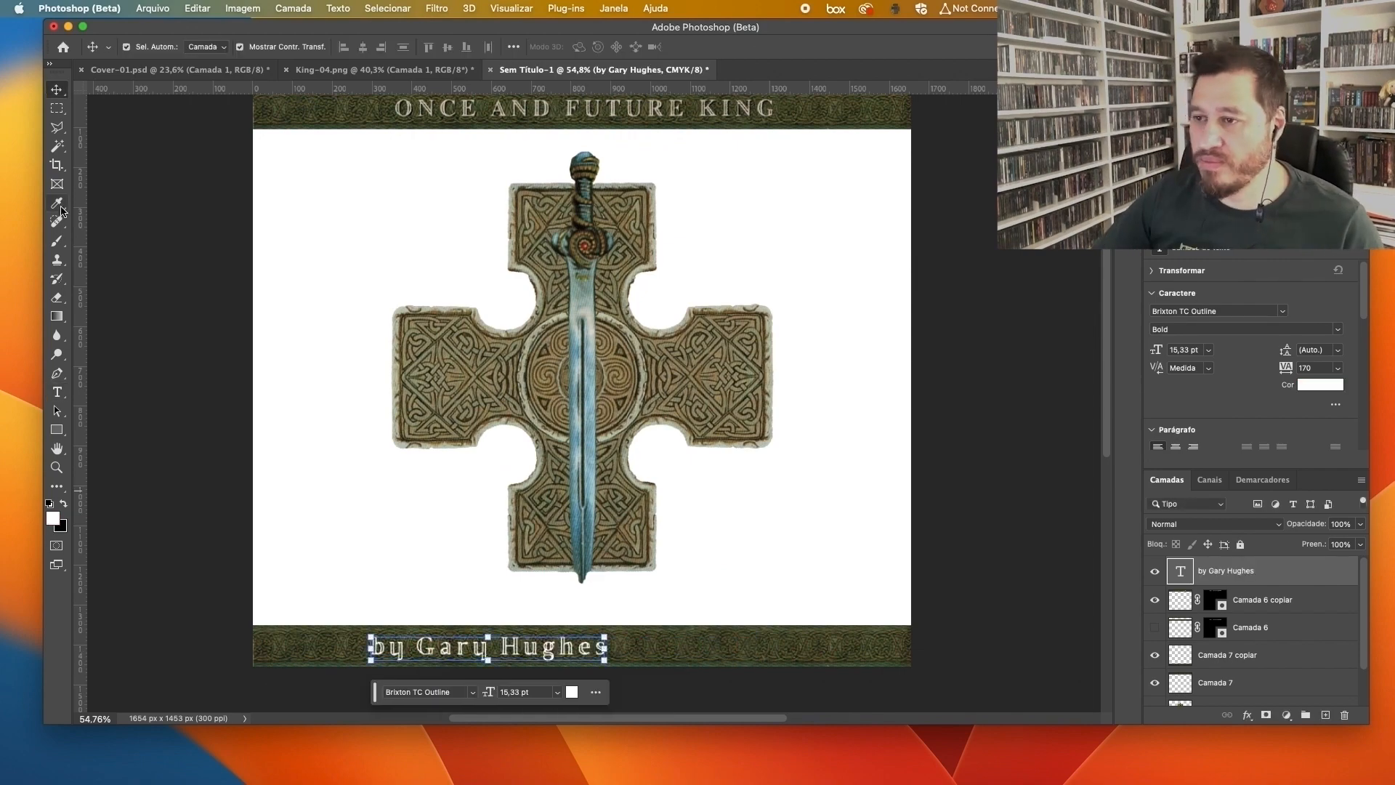
# Step: Sample the light beige of the title lettering with the Eyedropper and apply it to the by Gary Hughes text
pyautogui.click(57, 203)
pyautogui.scroll(10, 467, 109)
pyautogui.click(468, 109)
pyautogui.scroll(-10, 467, 109)
pyautogui.scroll(4, 506, 562)
pyautogui.press('v')
pyautogui.hotkey('alt', 'BackSpace')
pyautogui.click(1320, 385)
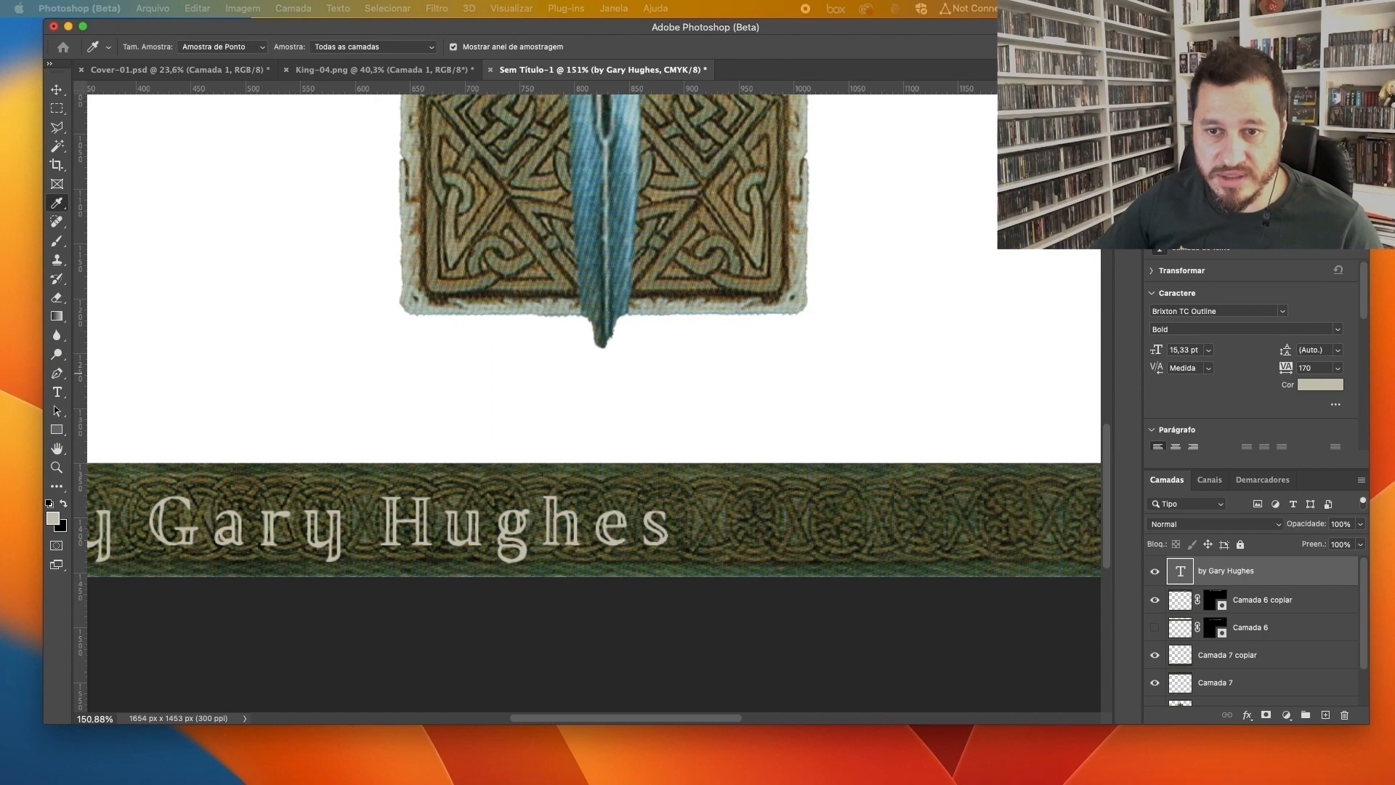
pyautogui.press('v')
pyautogui.scroll(-8, 596, 352)
pyautogui.moveTo(595, 391); pyautogui.dragTo(644, 391)
pyautogui.scroll(3, 617, 207)
pyautogui.click(617, 208)
pyautogui.scroll(2, 625, 218)
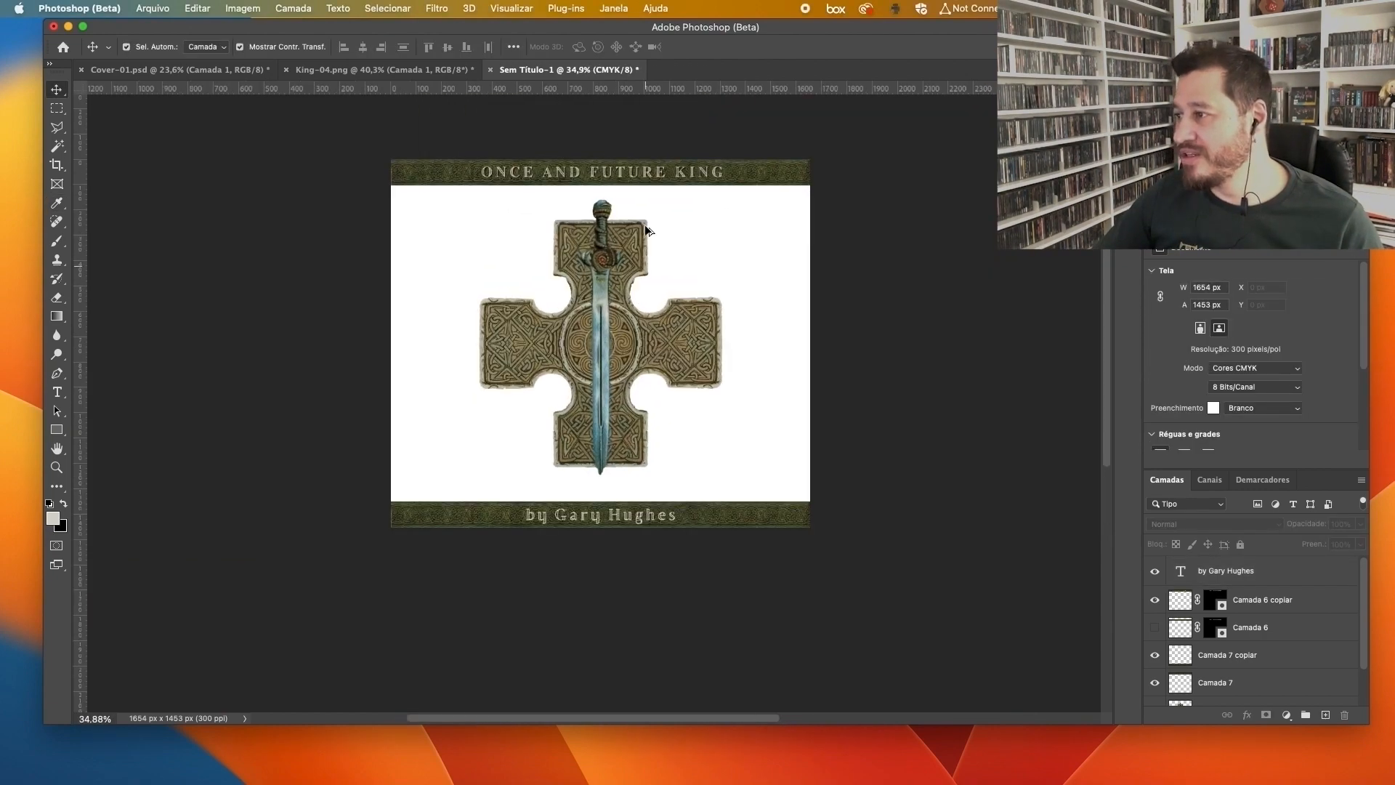
# Step: Change the credit to by GARY HUGHES and recentre it horizontally on the lower band
pyautogui.click(626, 175)
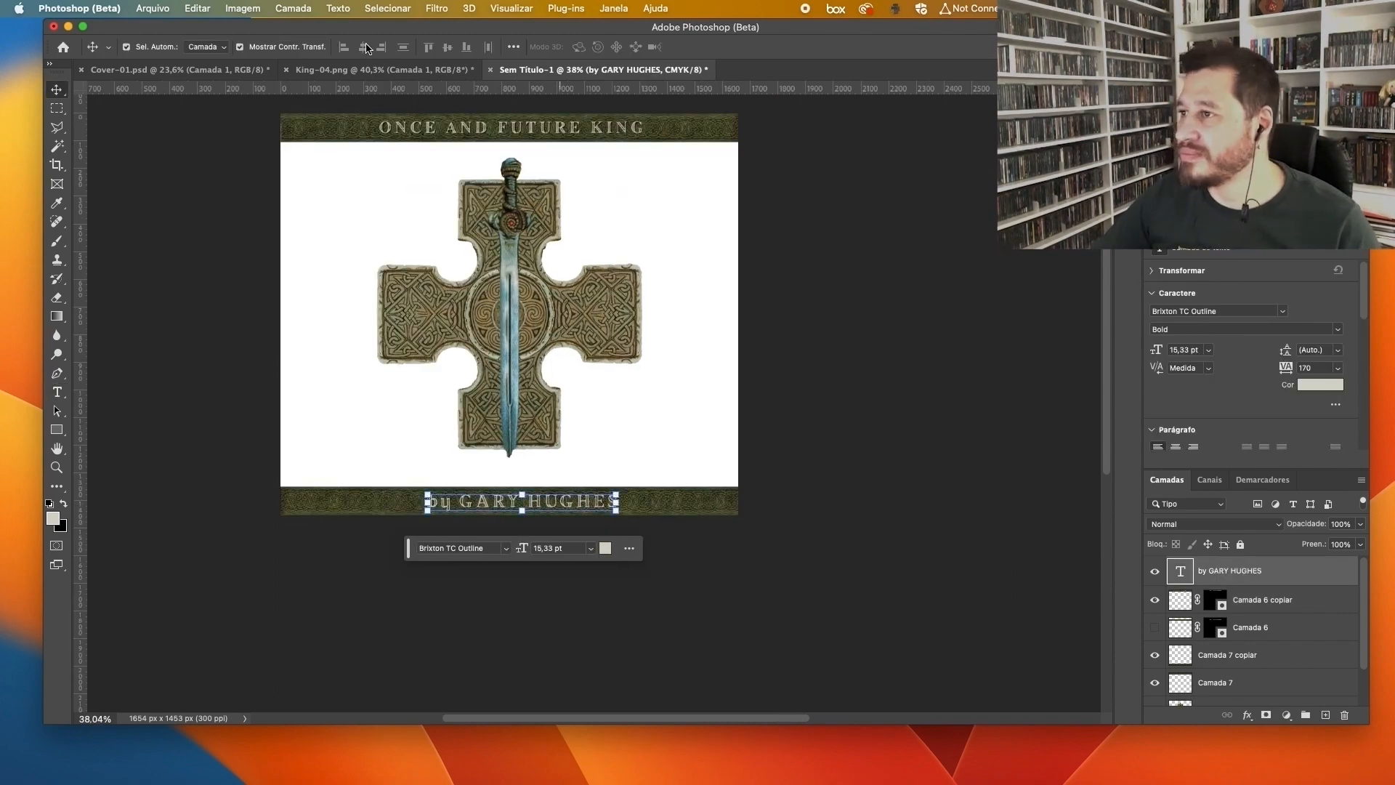
pyautogui.moveTo(533, 508); pyautogui.dragTo(521, 509)
pyautogui.click(548, 570)
pyautogui.scroll(8, 548, 570)
pyautogui.moveTo(573, 229); pyautogui.dragTo(661, 498)
pyautogui.moveTo(509, 174); pyautogui.dragTo(545, 182)
pyautogui.scroll(-8, 582, 437)
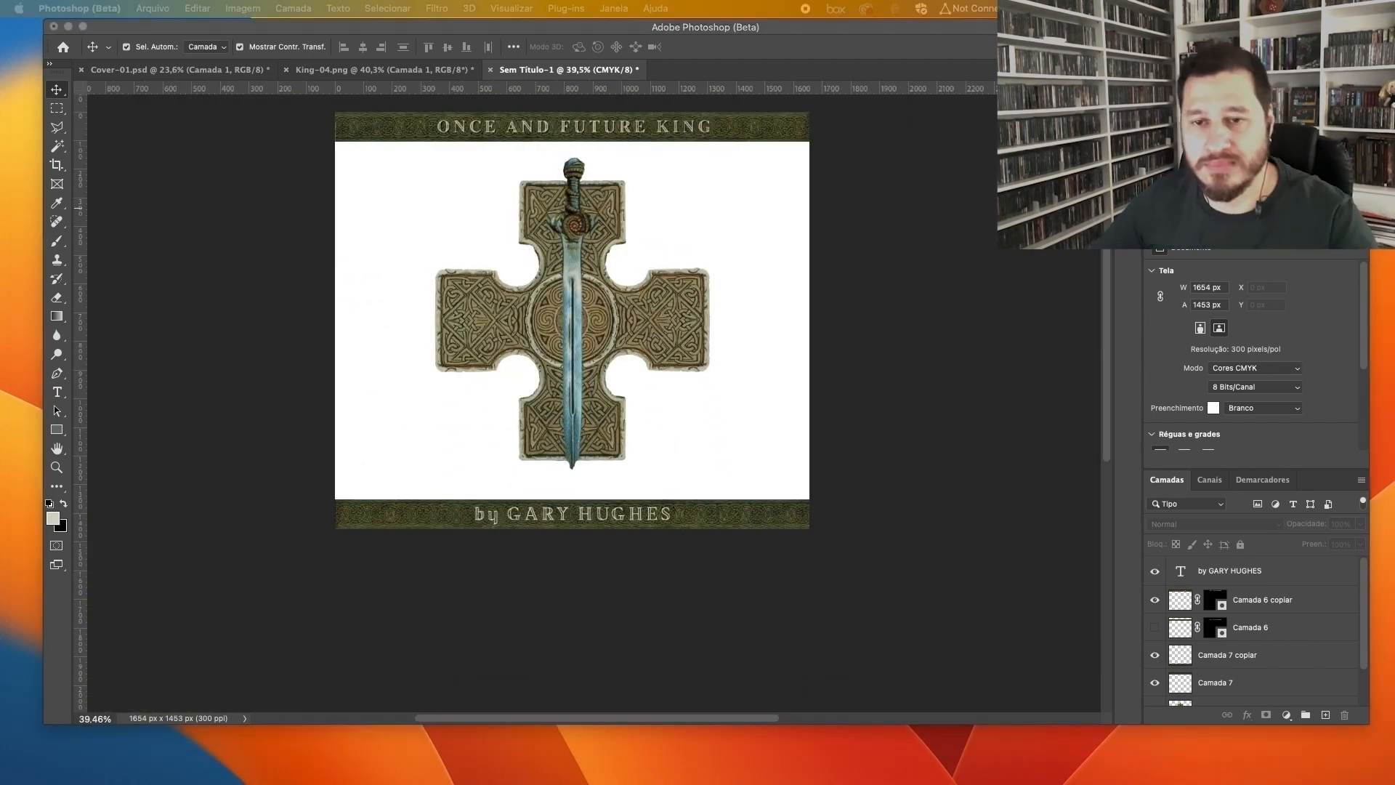
# Step: Preview the dark slate, black stone and brown leather texture images in Finder
pyautogui.press('space')
pyautogui.moveTo(552, 42); pyautogui.dragTo(559, 135)
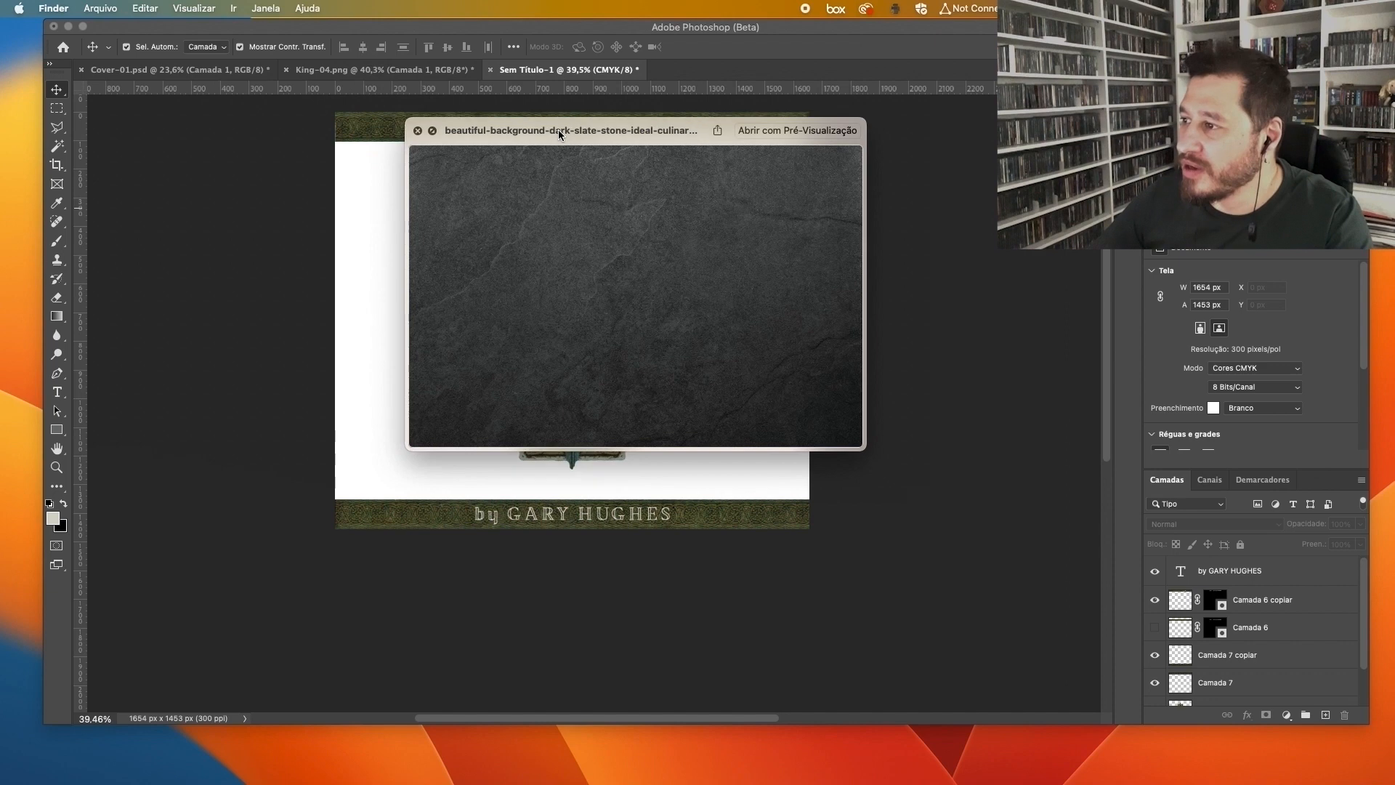
pyautogui.press('Down')
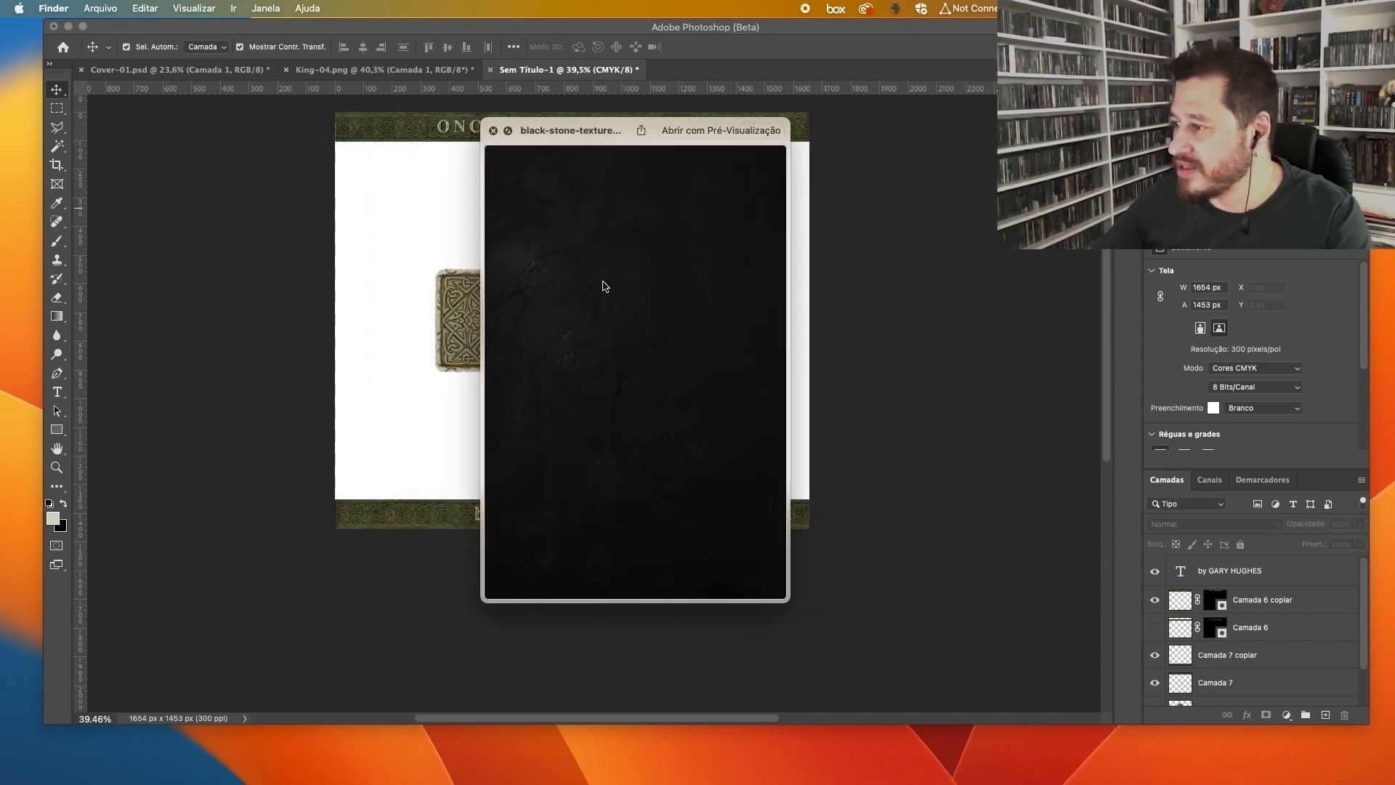
pyautogui.press('Down')
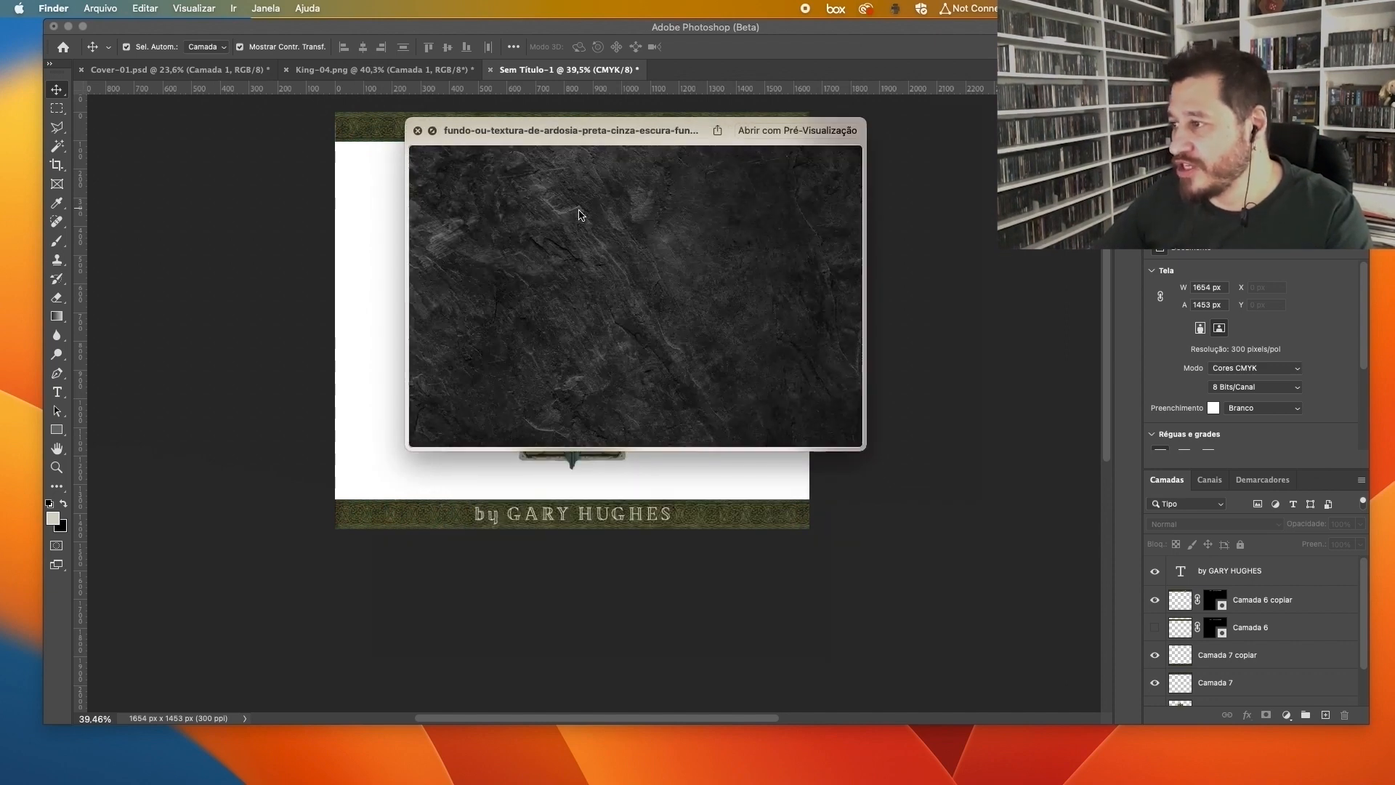
pyautogui.press('Down')
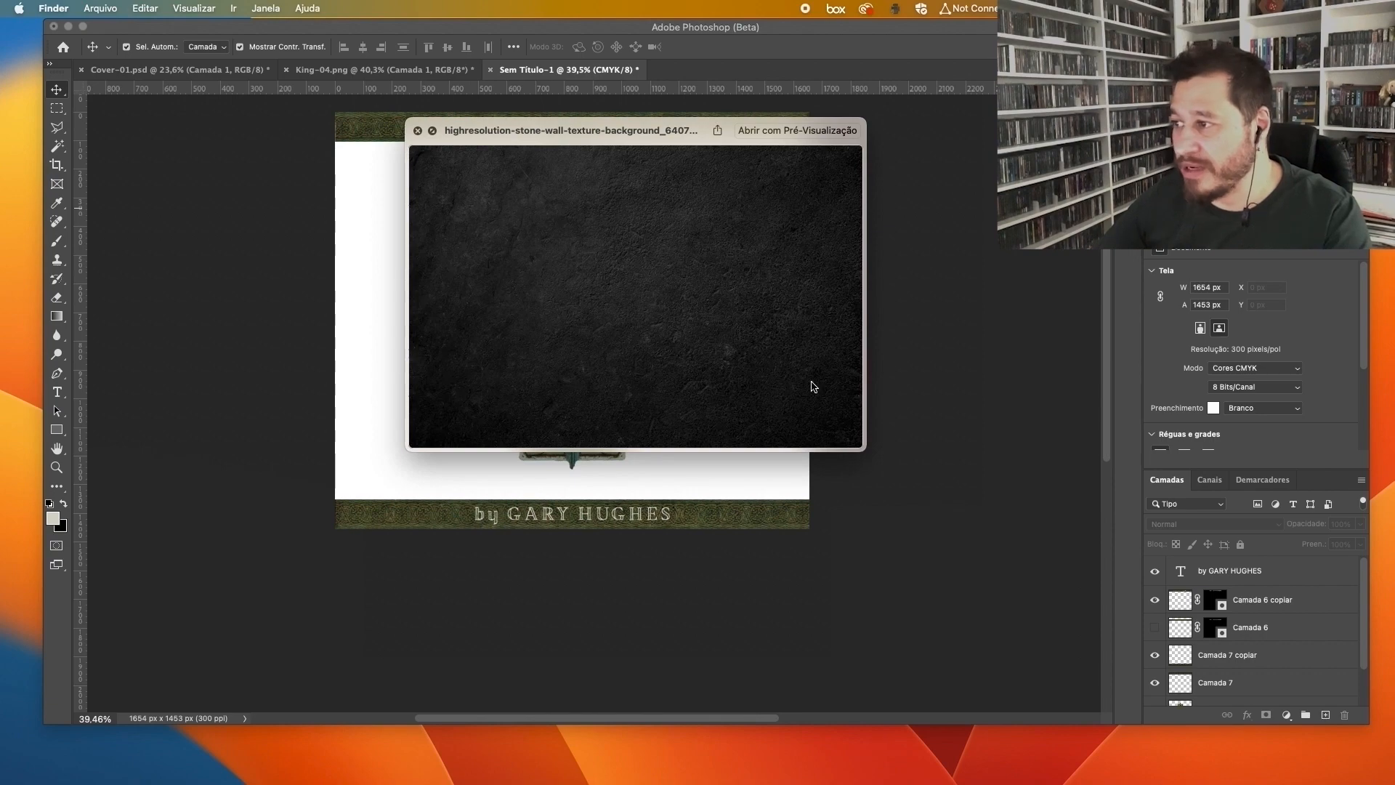
pyautogui.press('Down')
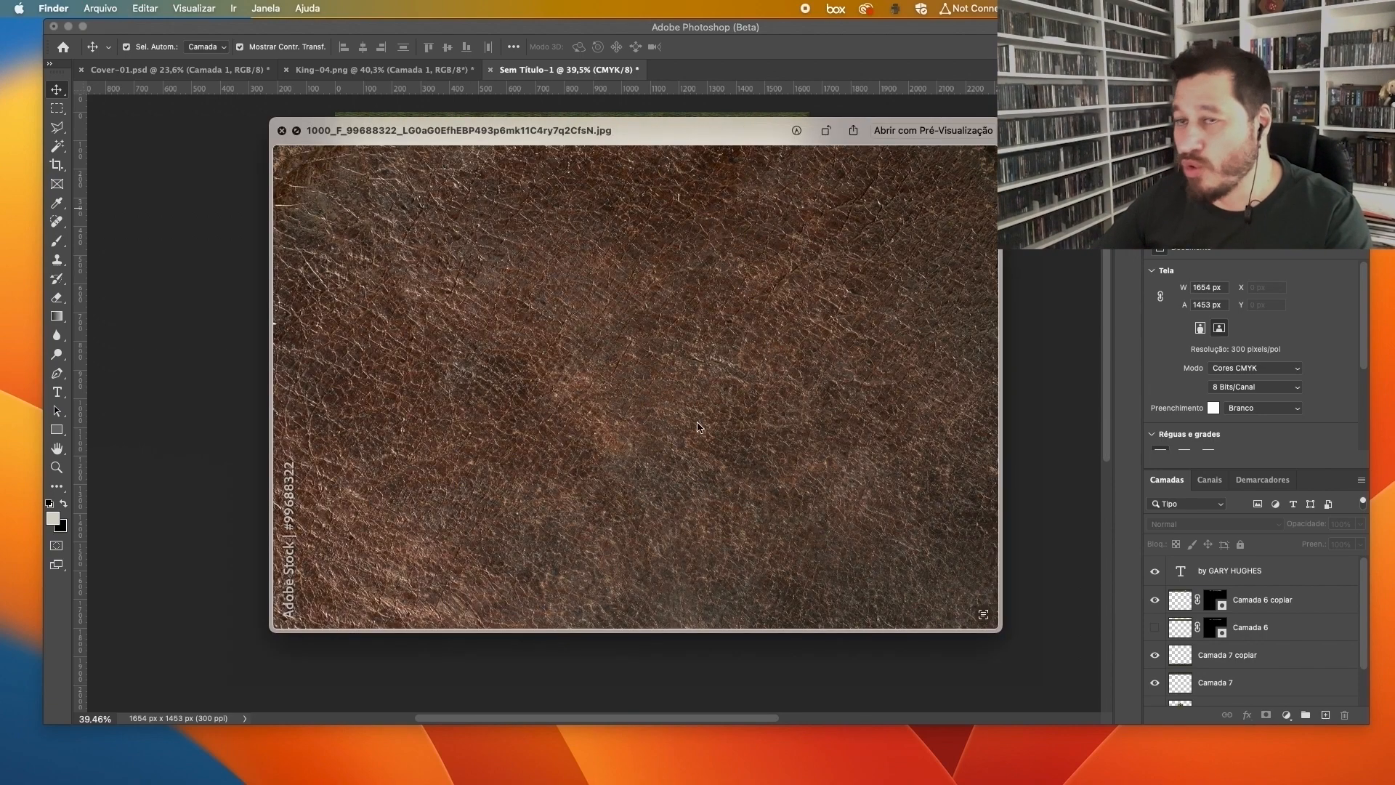
# Step: Examine the original album cover, spread and booklet images as references for the background
pyautogui.press('Down')
pyautogui.press('Down')
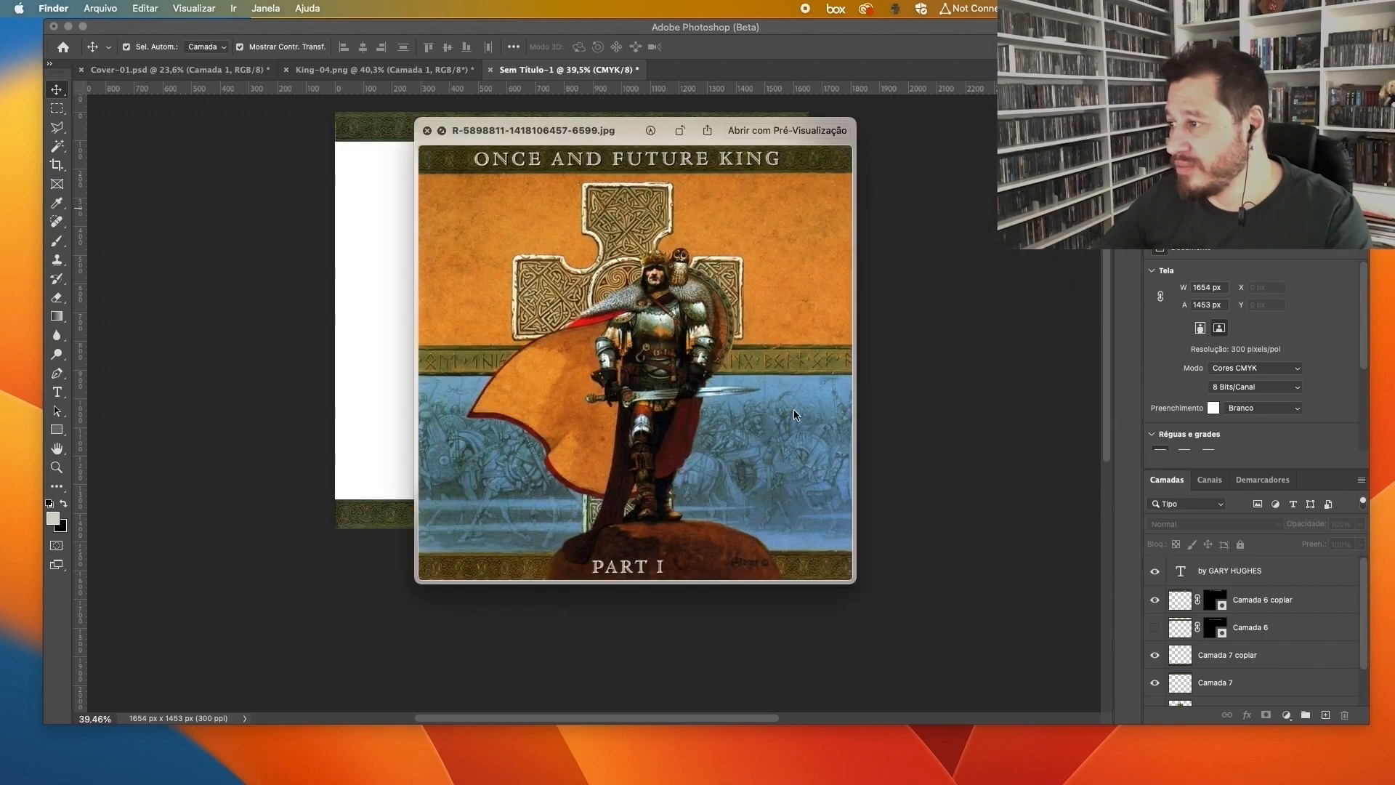
pyautogui.press('Down')
pyautogui.press('Down')
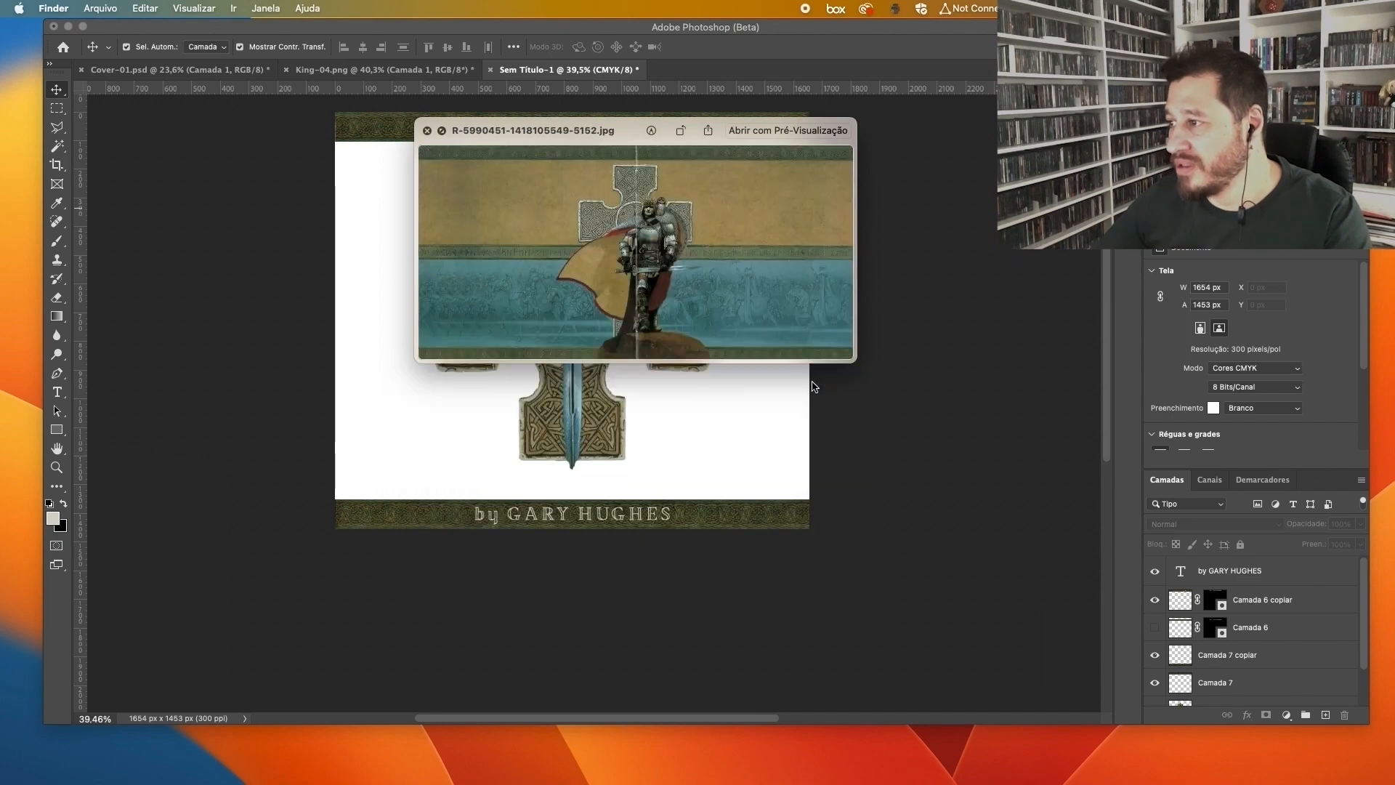
pyautogui.press('Down')
pyautogui.press('Up')
pyautogui.press('Up')
pyautogui.press('Down')
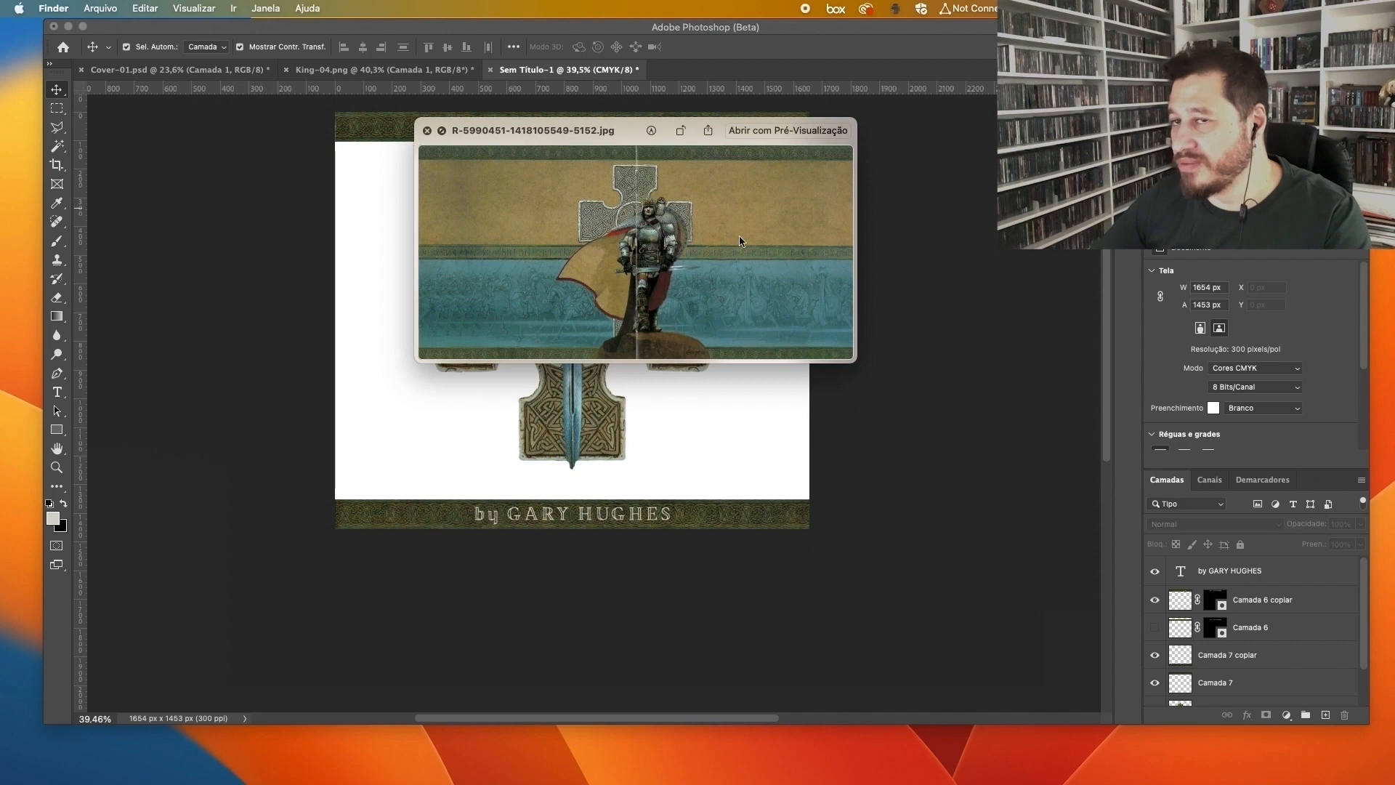
pyautogui.press('Down')
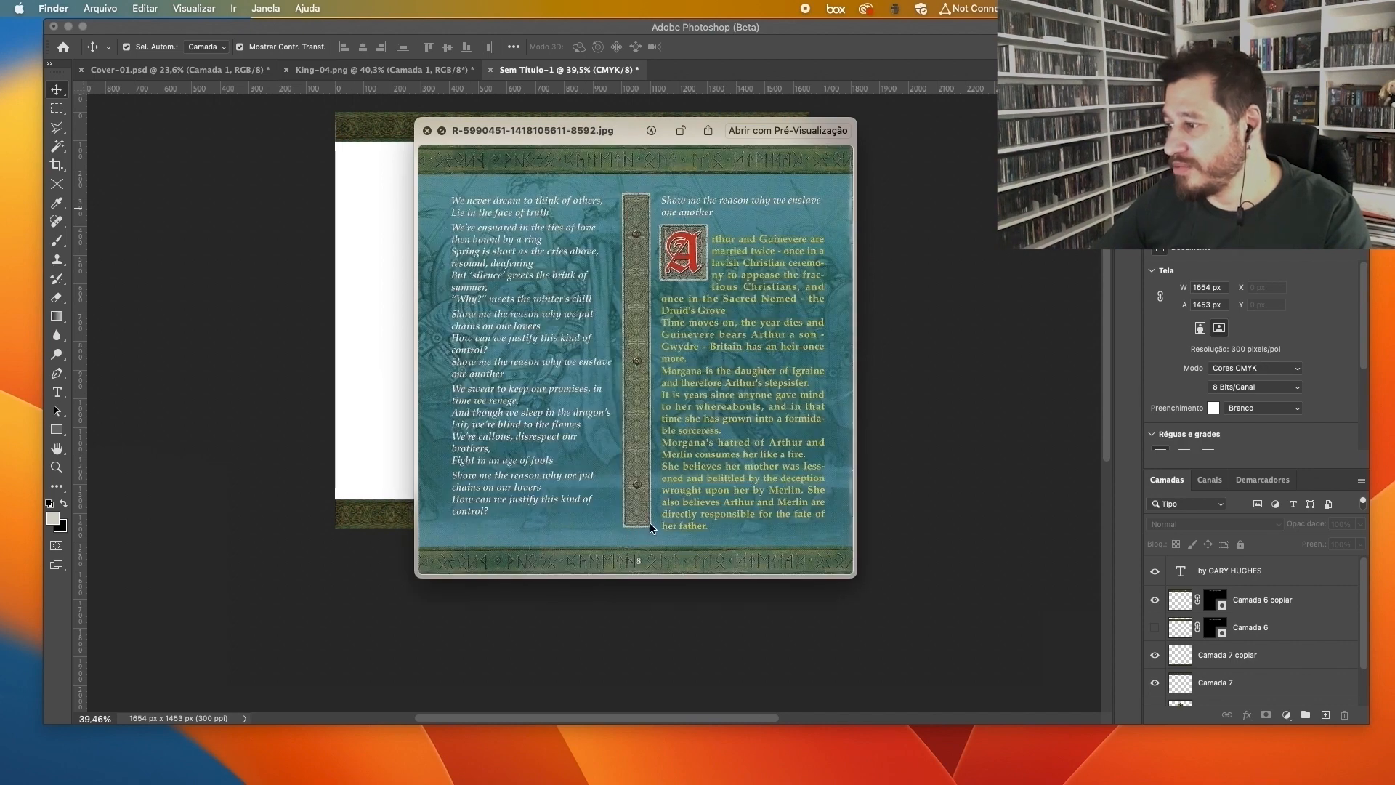
pyautogui.press('Down')
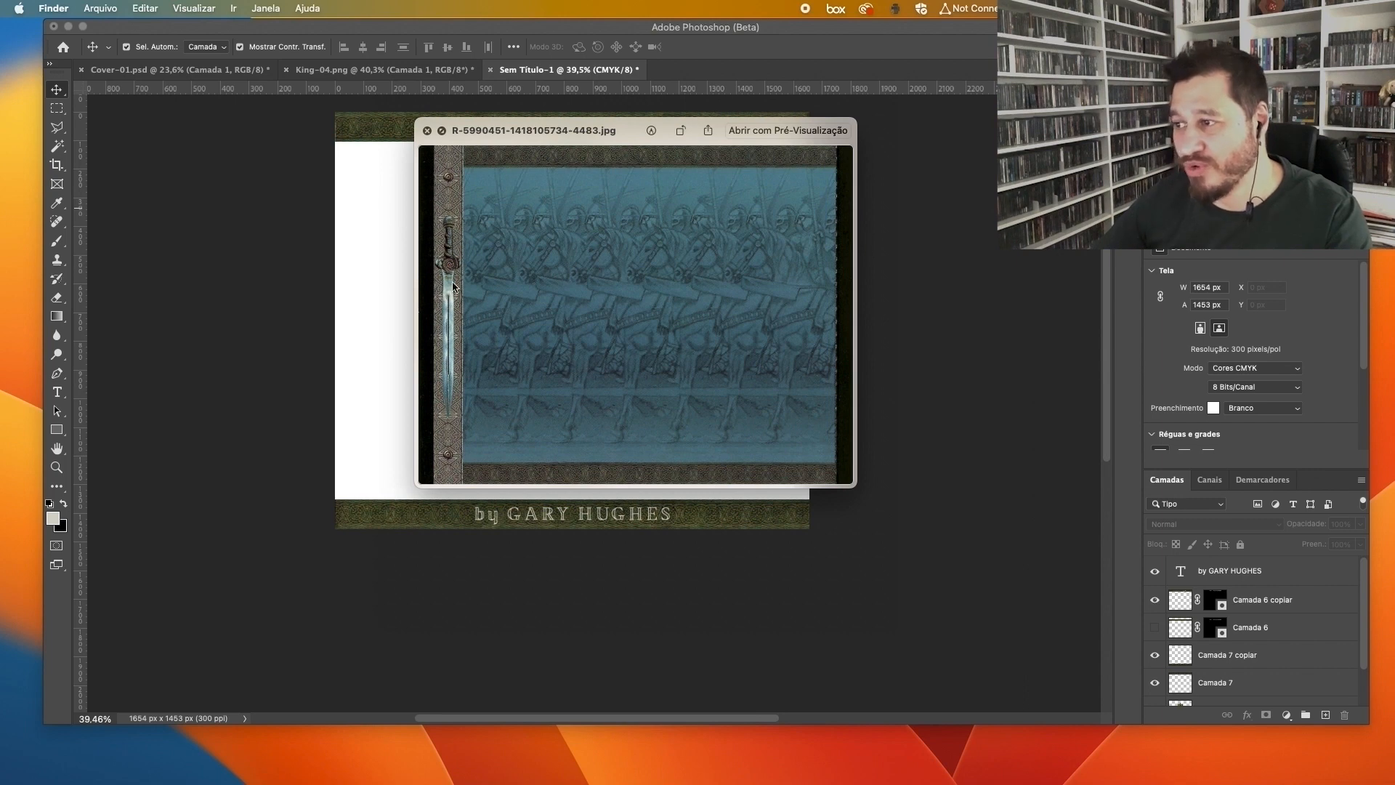
pyautogui.press('Down')
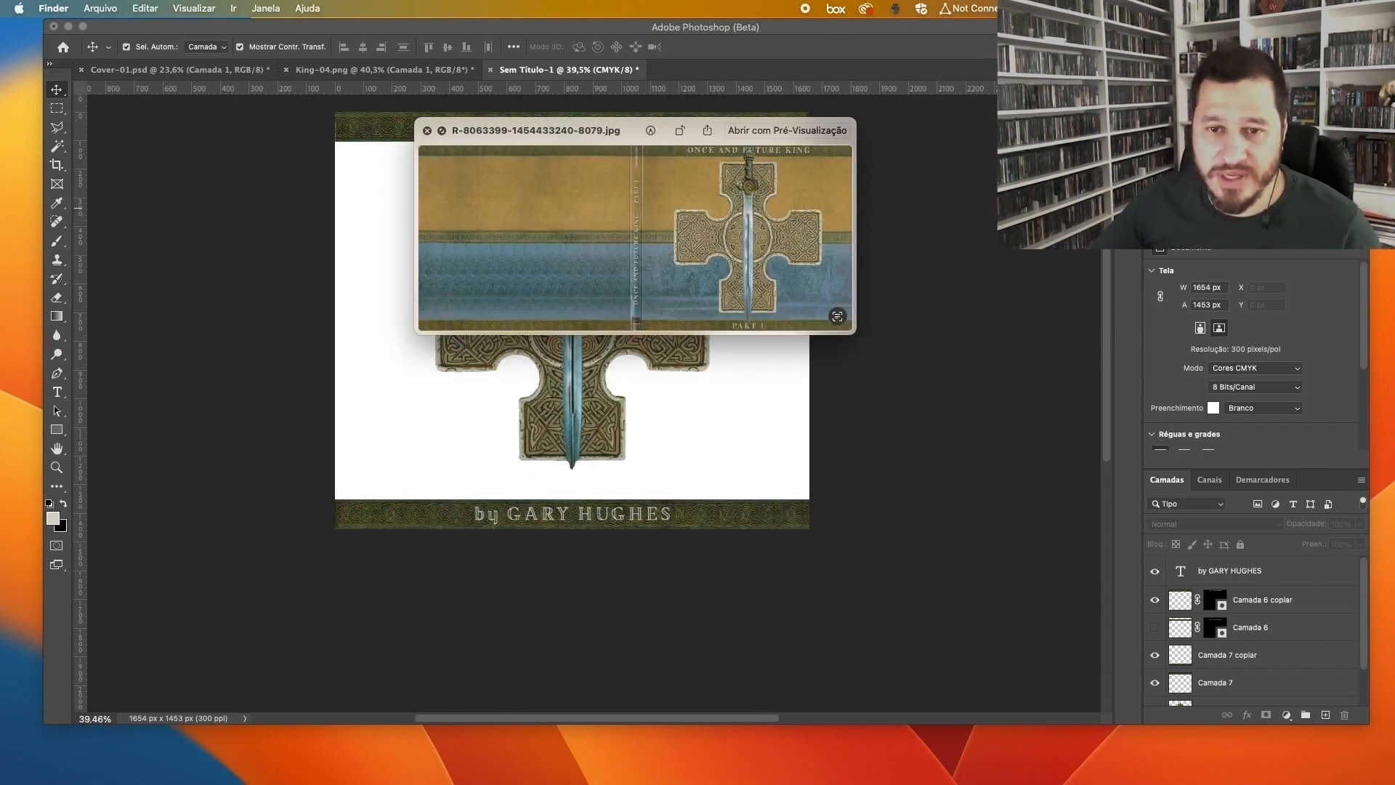
pyautogui.press('Down')
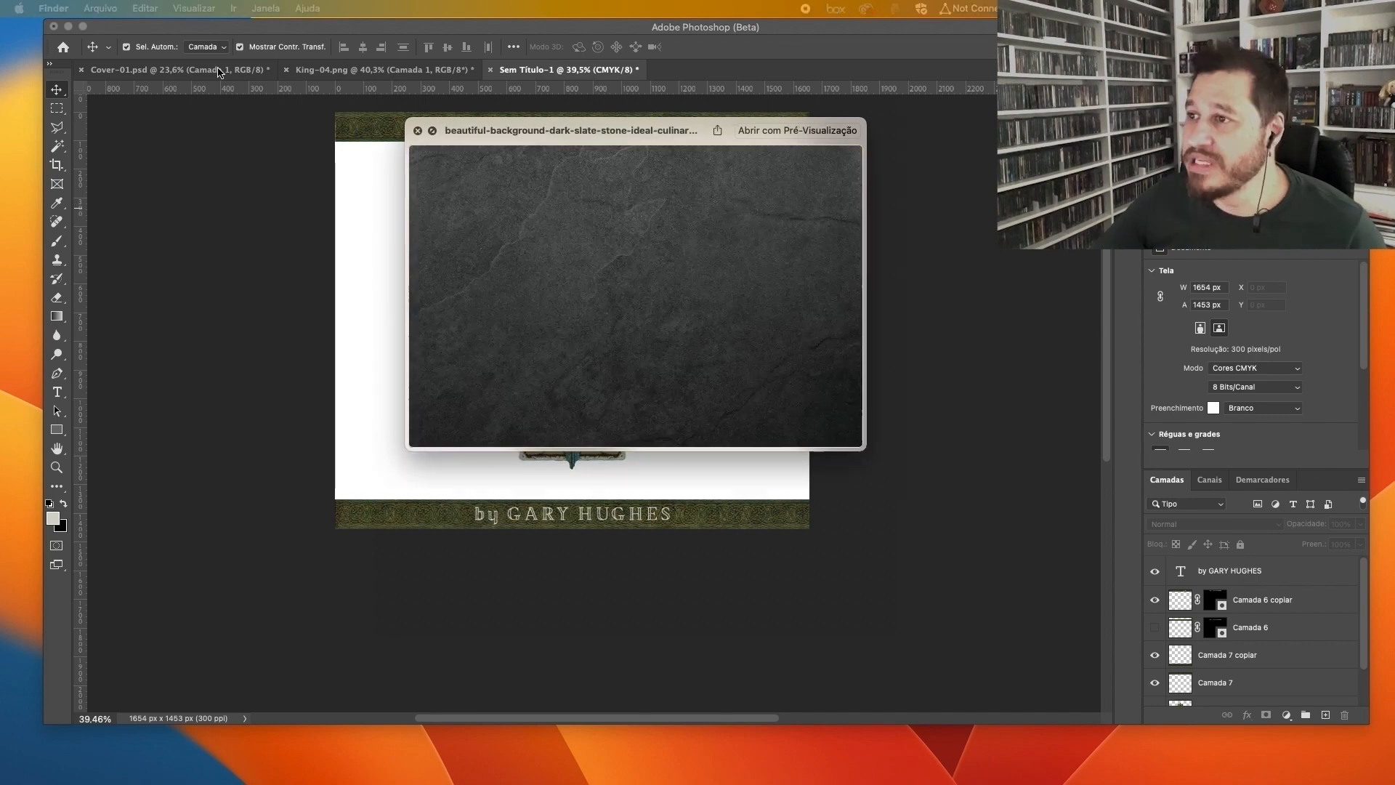
# Step: Bring the ochre texture from Cover-01.psd into the Photoshop layout beneath the cross and darken it with Hue/Saturation
pyautogui.click(234, 72)
pyautogui.click(367, 70)
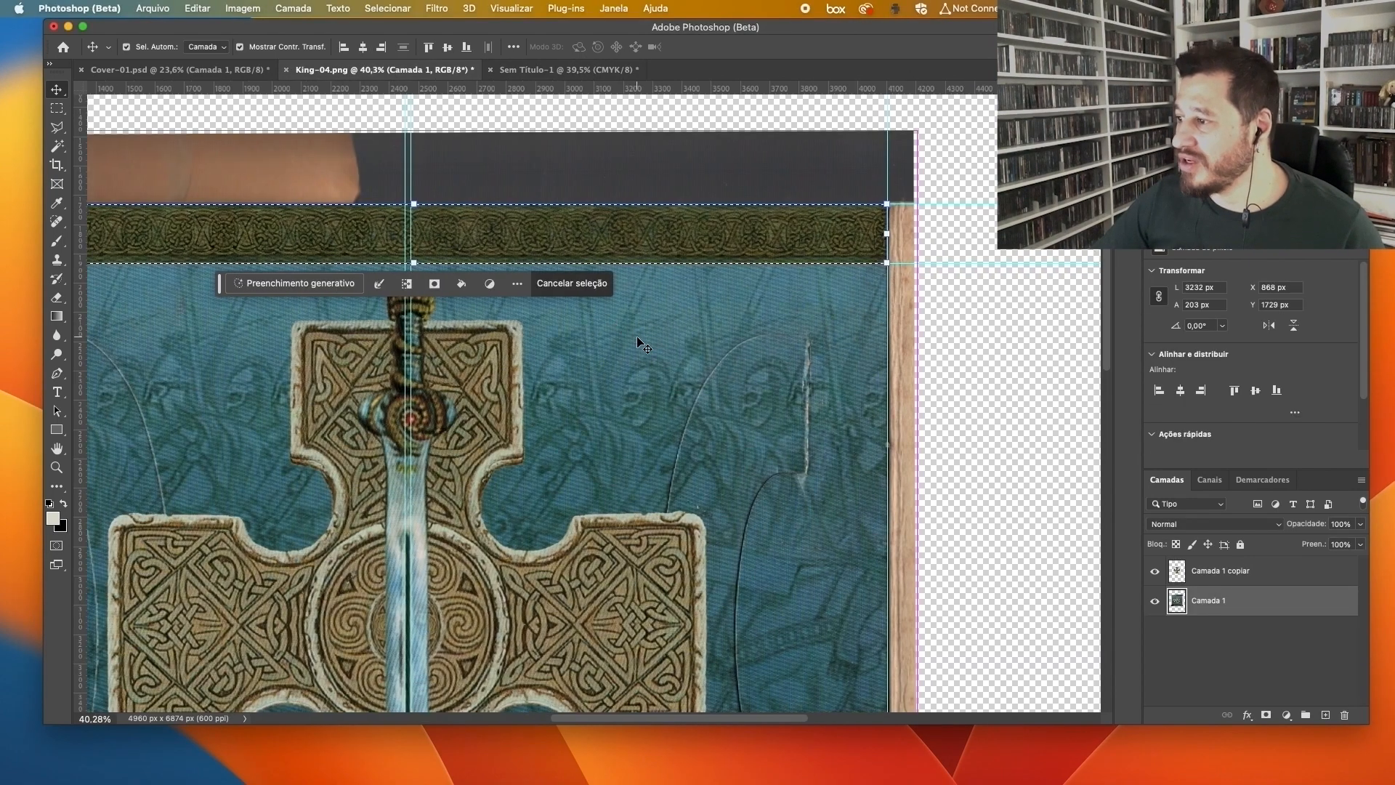
pyautogui.click(567, 69)
pyautogui.click(975, 337)
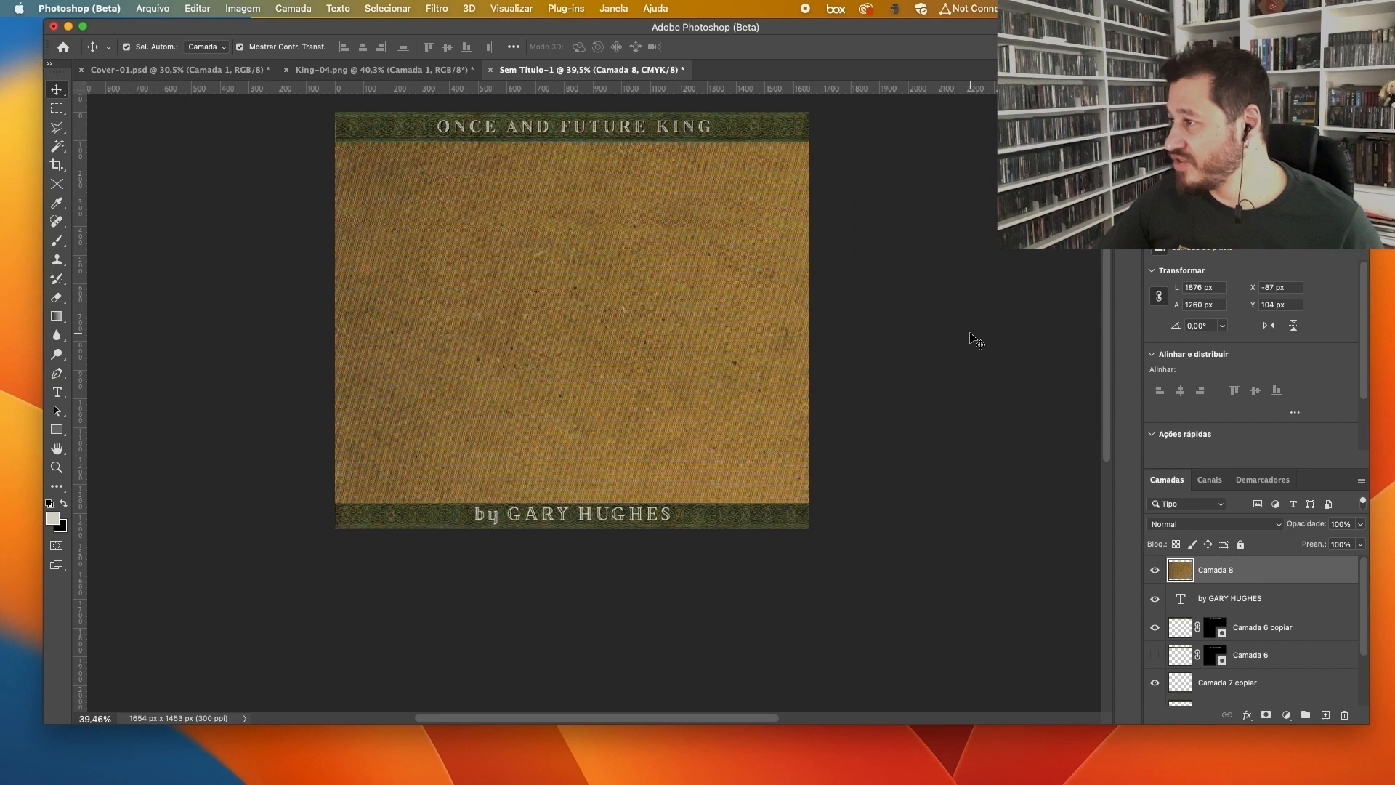
pyautogui.moveTo(1255, 572); pyautogui.dragTo(1267, 639)
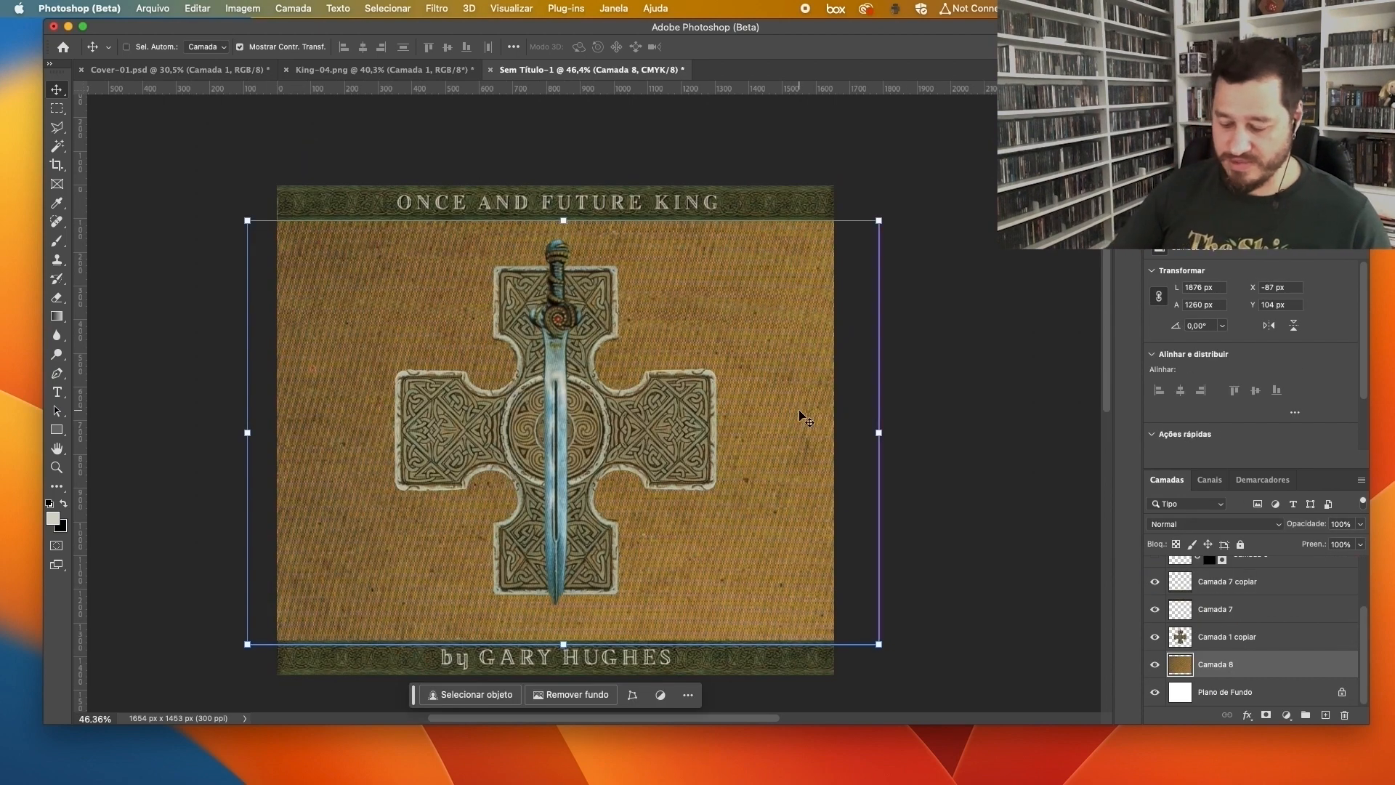
pyautogui.hotkey('ctrl', 'u')
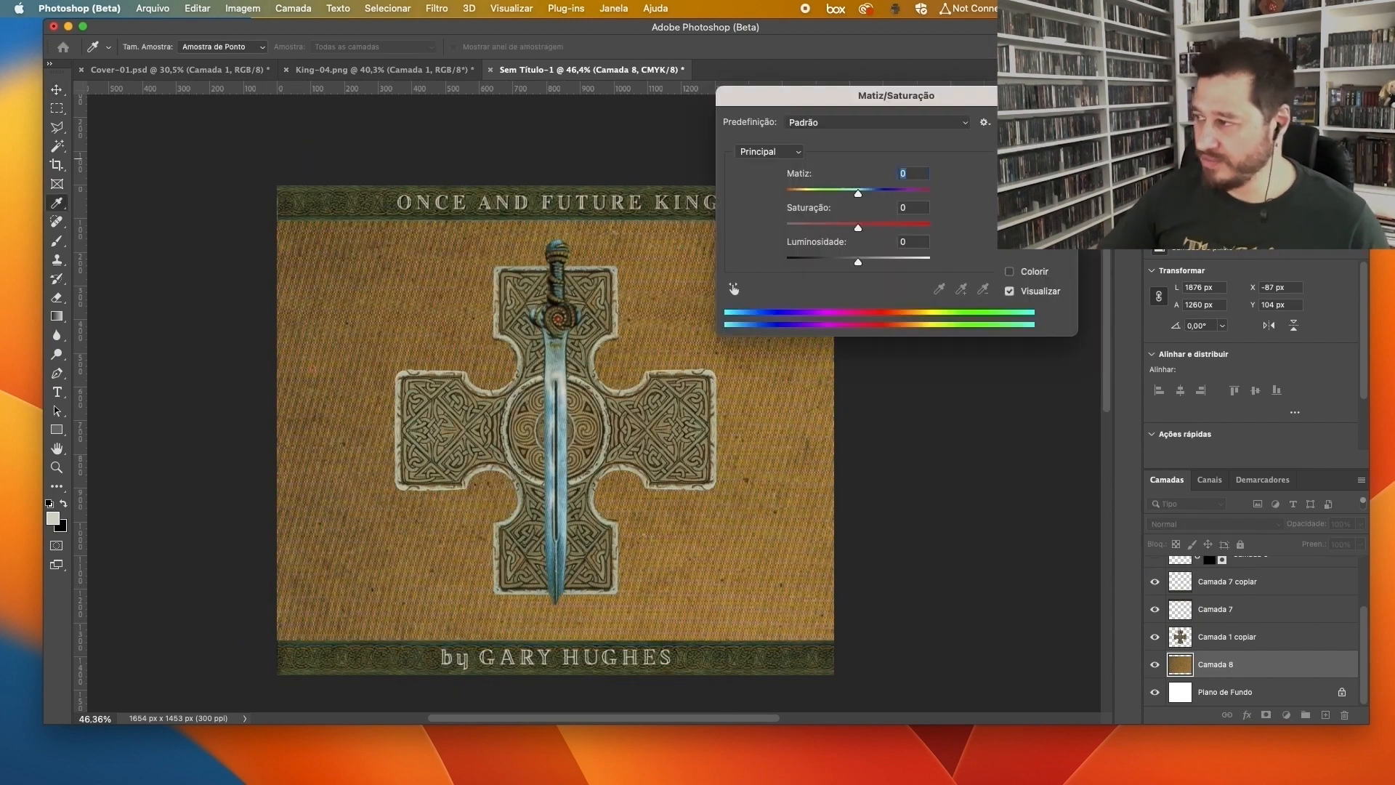
pyautogui.moveTo(858, 262); pyautogui.dragTo(766, 261)
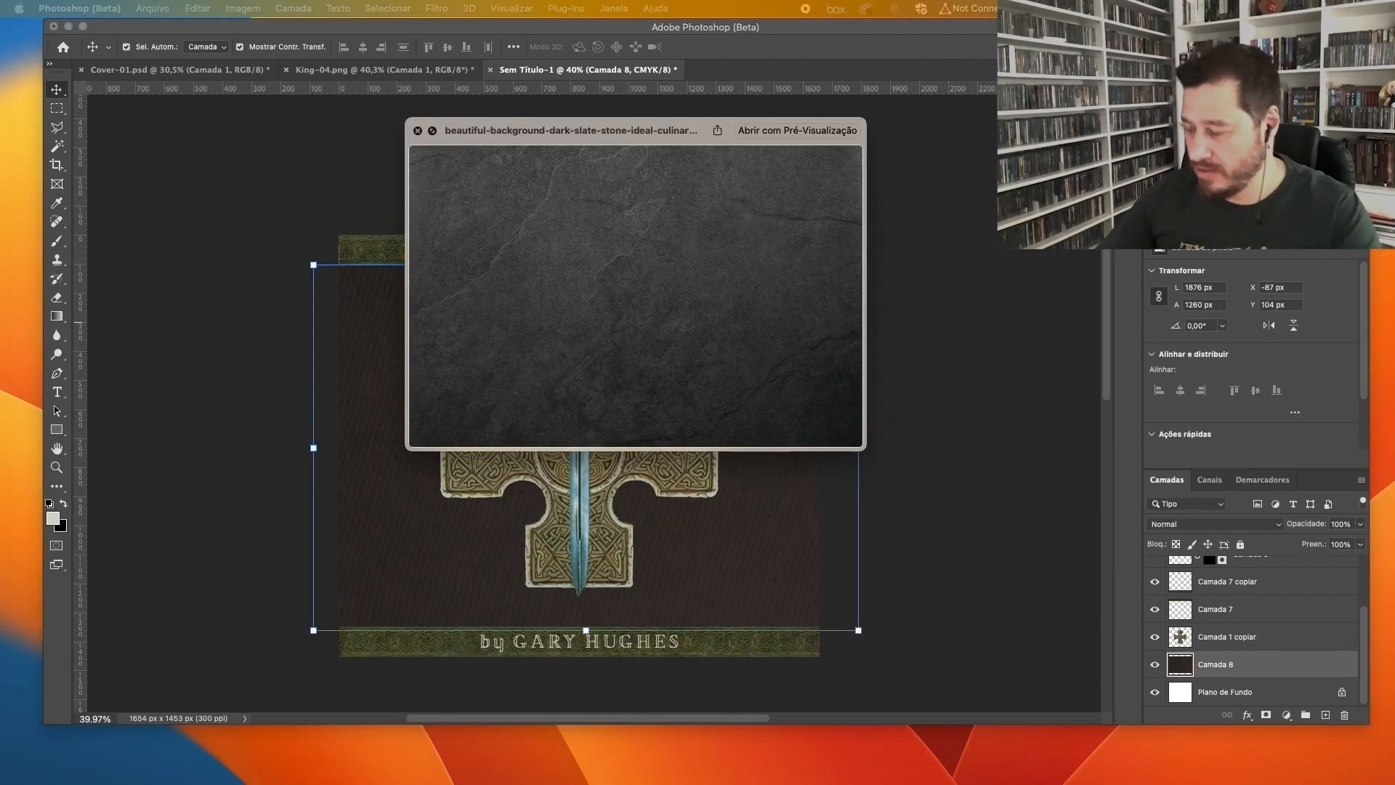
# Step: Place the highresolution-stone-wall-texture-background image behind the cross and scale it to fill the area between the two bands
pyautogui.press('Down')
pyautogui.press('Down')
pyautogui.press('Down')
pyautogui.press('Up')
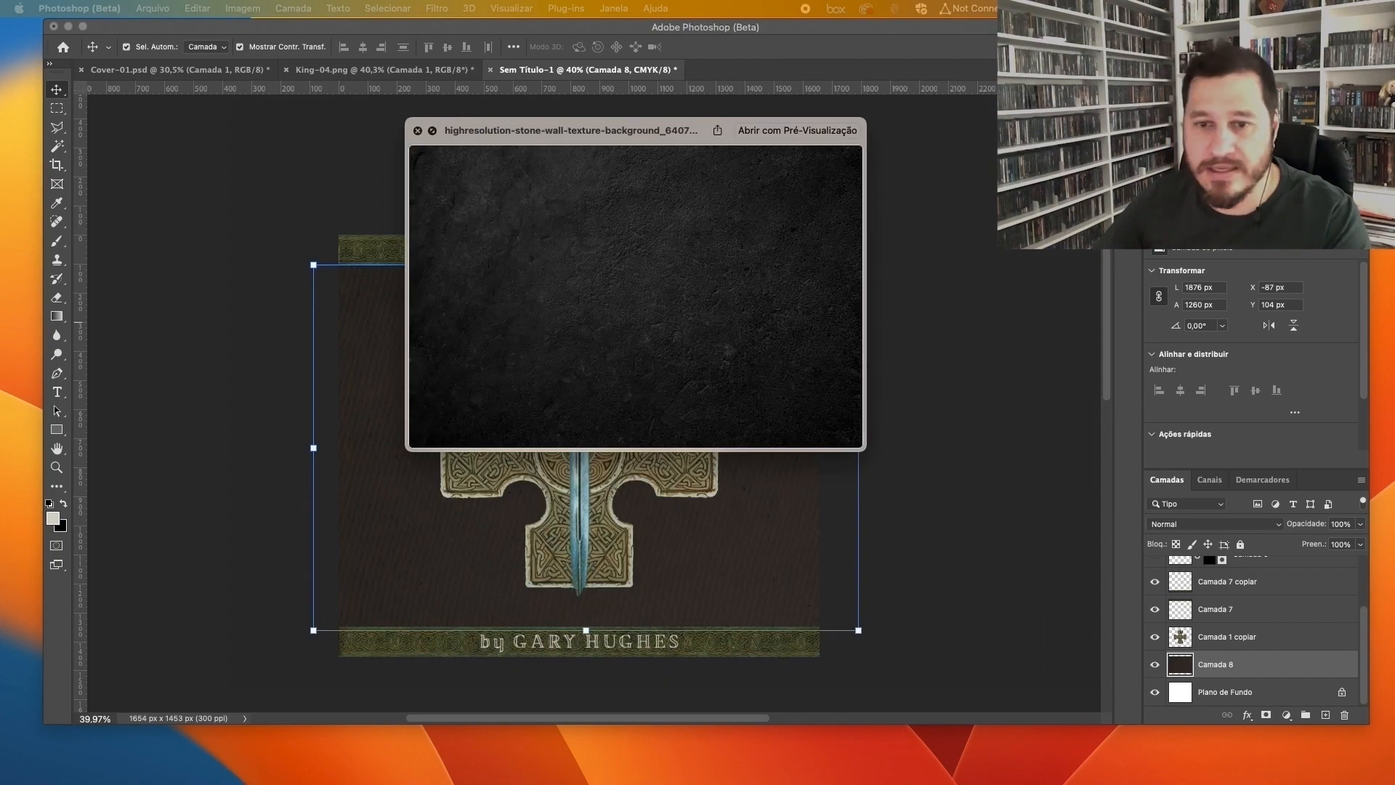
pyautogui.moveTo(0, 436); pyautogui.dragTo(425, 539)
pyautogui.moveTo(670, 384); pyautogui.dragTo(899, 334)
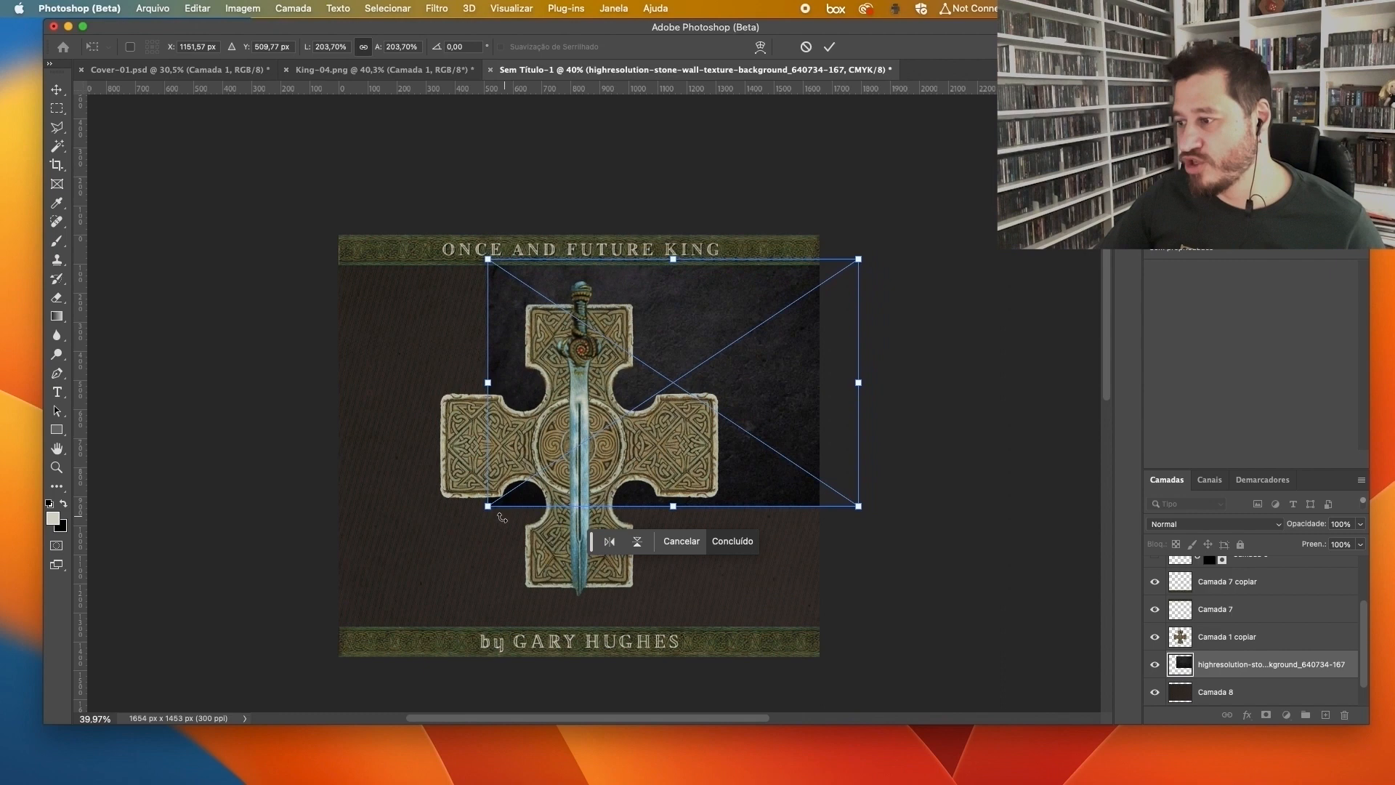
pyautogui.moveTo(487, 509); pyautogui.dragTo(321, 619)
pyautogui.press('Return')
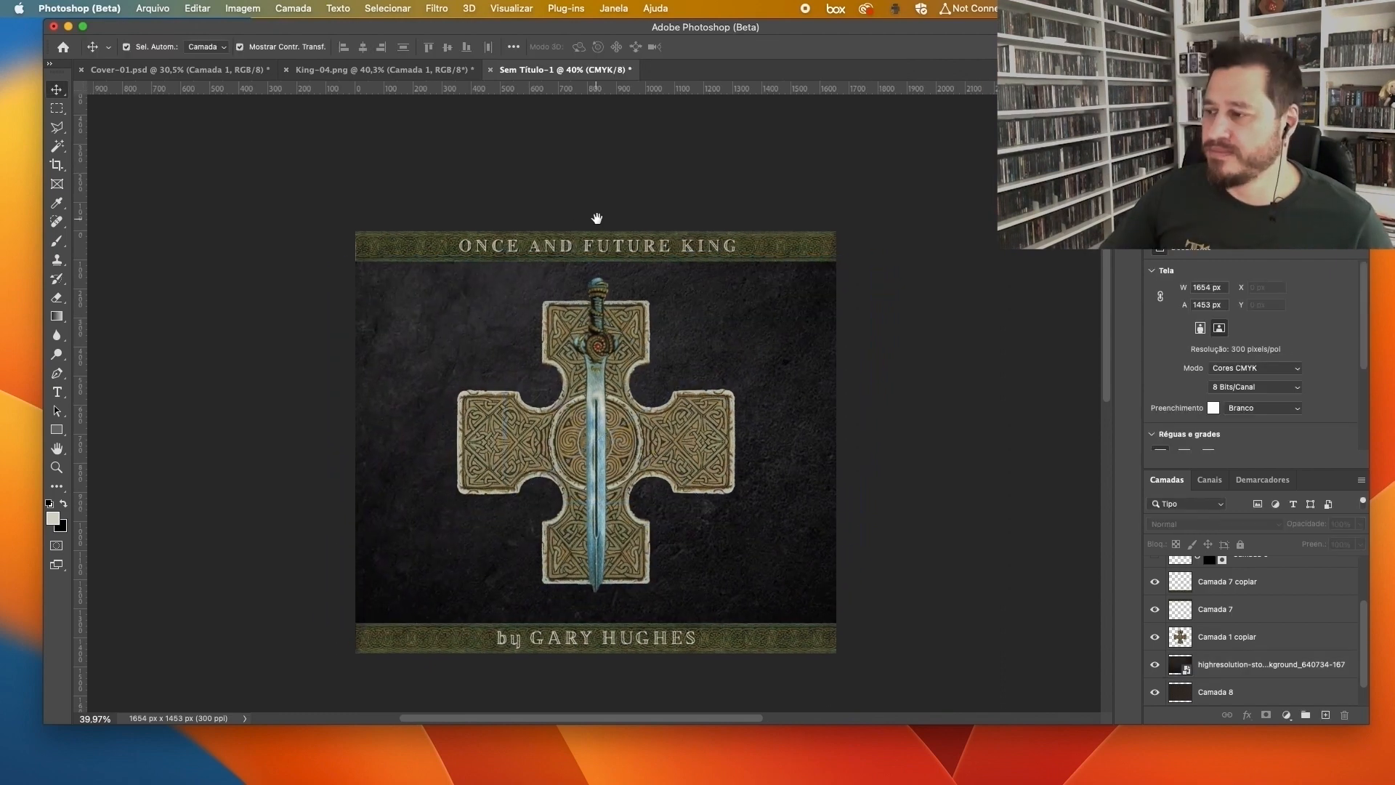
# Step: Add a drop shadow to the cross layer, Camada 1 copiar
pyautogui.click(617, 384)
pyautogui.doubleClick(1300, 642)
pyautogui.click(674, 511)
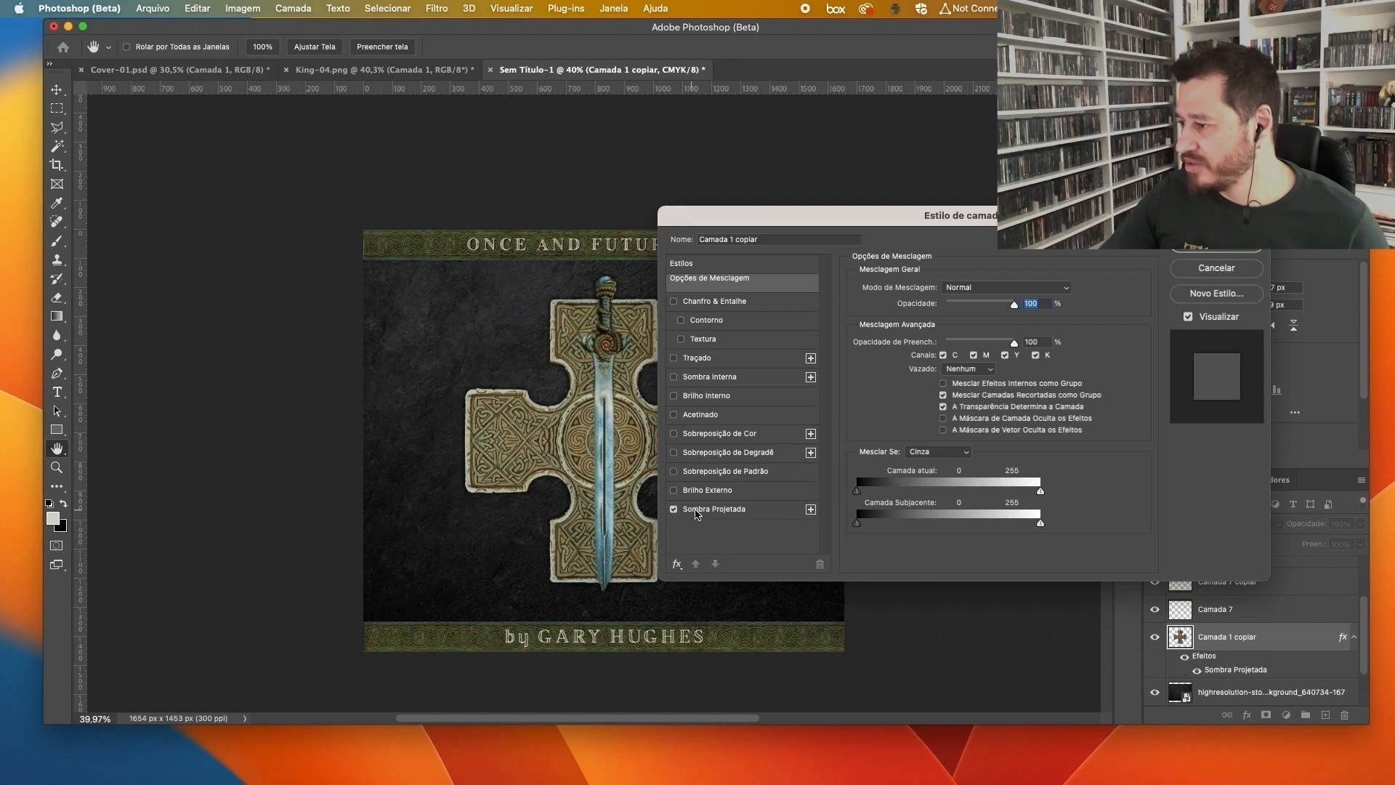
pyautogui.click(709, 512)
pyautogui.press('Return')
# Step: Rasterize the highresolution-stone-wall-texture-background layer beneath the cross
pyautogui.scroll(-4, 1235, 632)
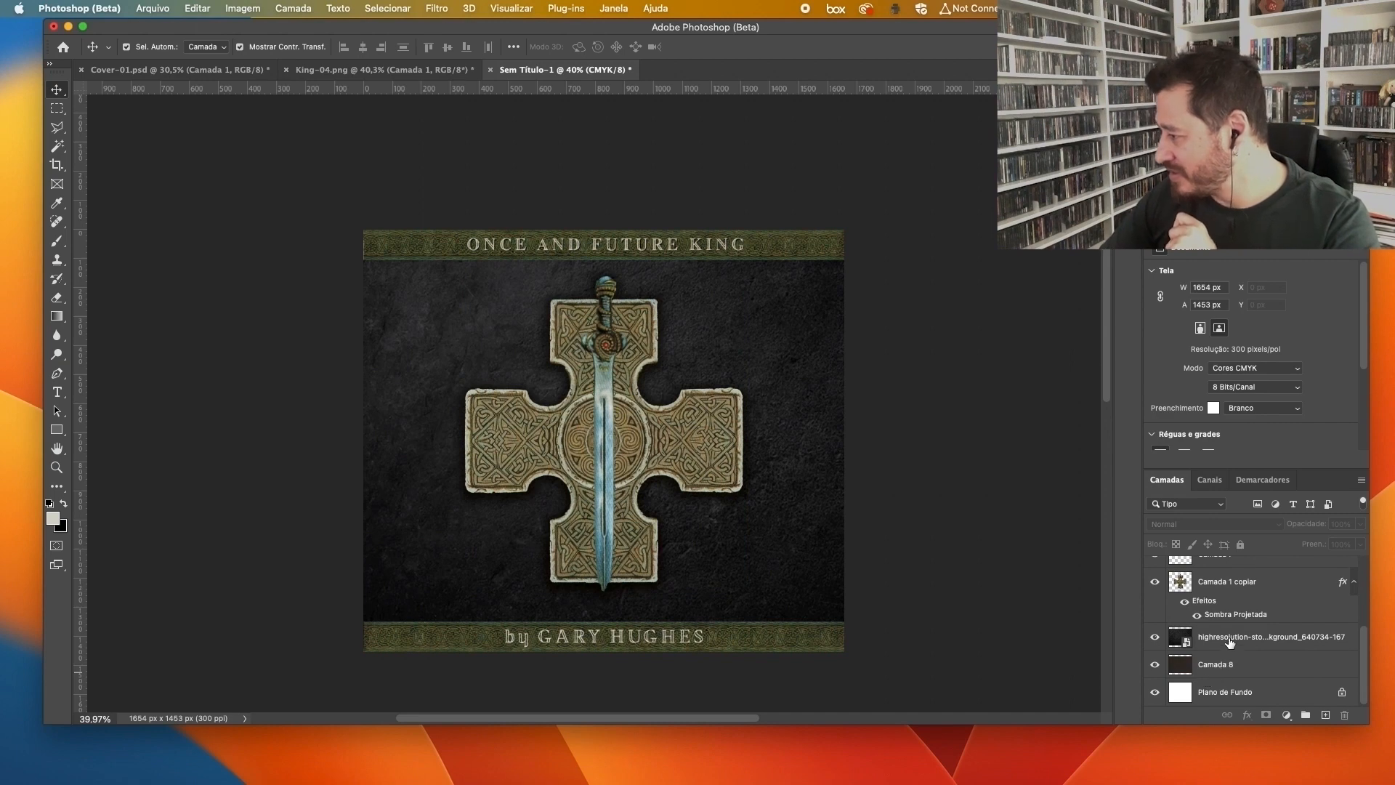
pyautogui.click(1229, 640)
pyautogui.rightClick(1230, 640)
pyautogui.click(1156, 401)
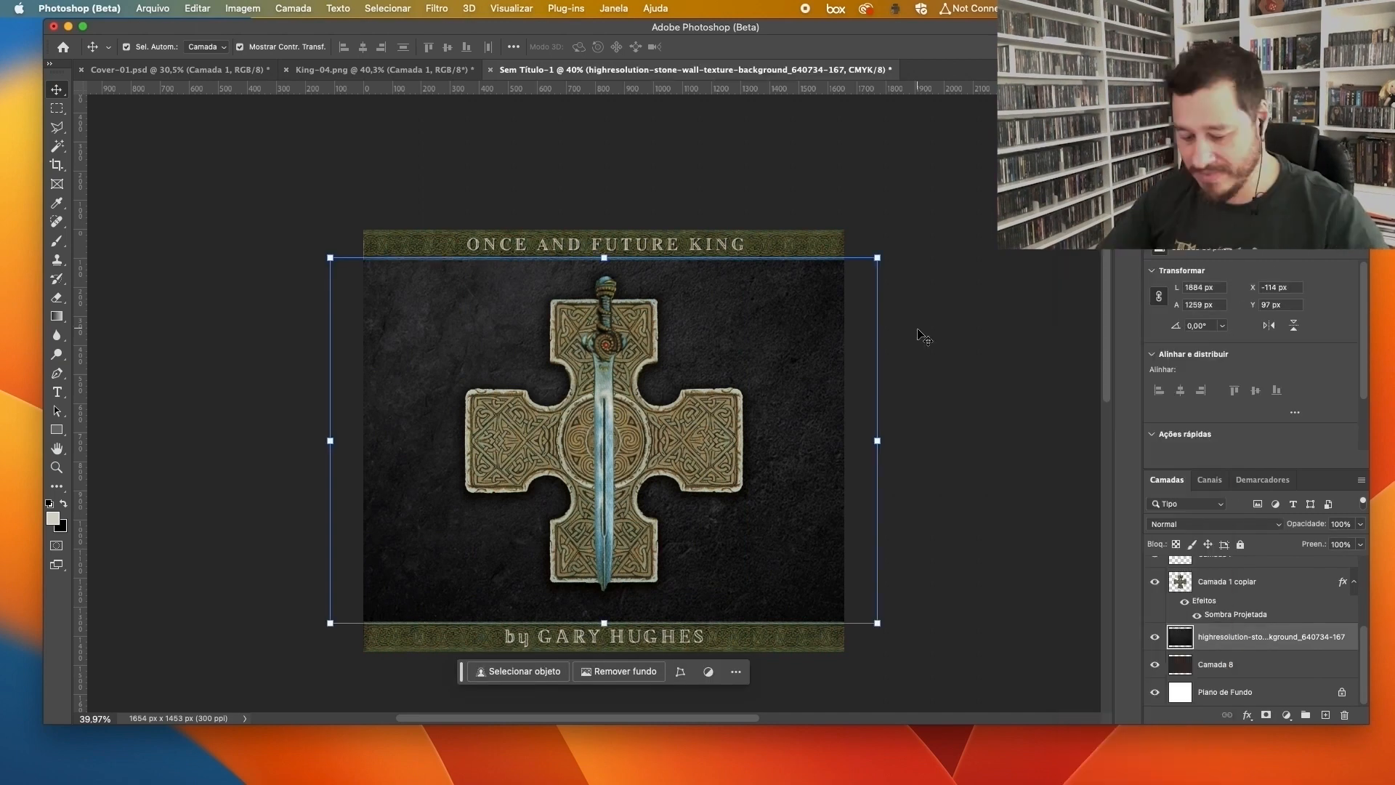
# Step: Set up a rough-edged 500 px brush with 29% opacity, 100% flow and black as the foreground colour
pyautogui.press('e')
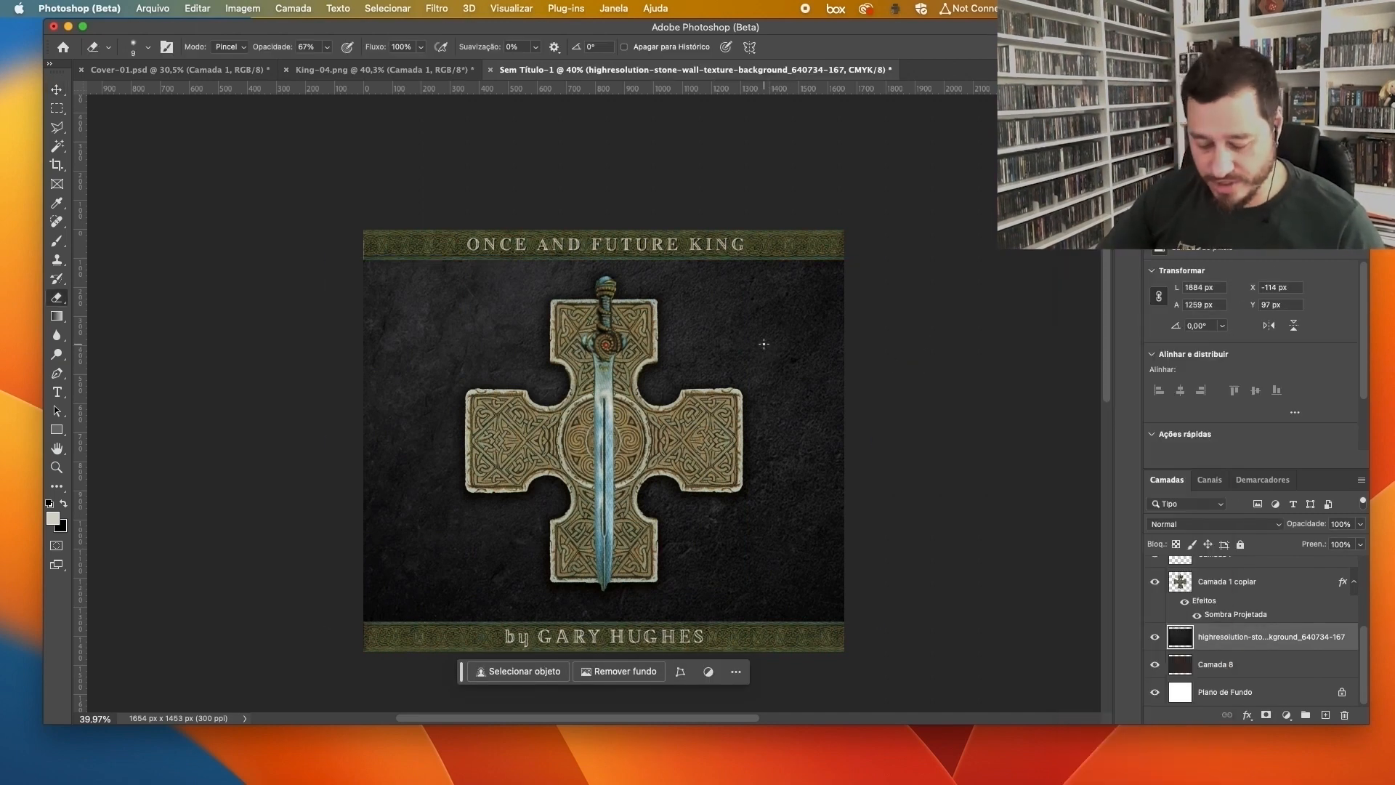
pyautogui.press('b')
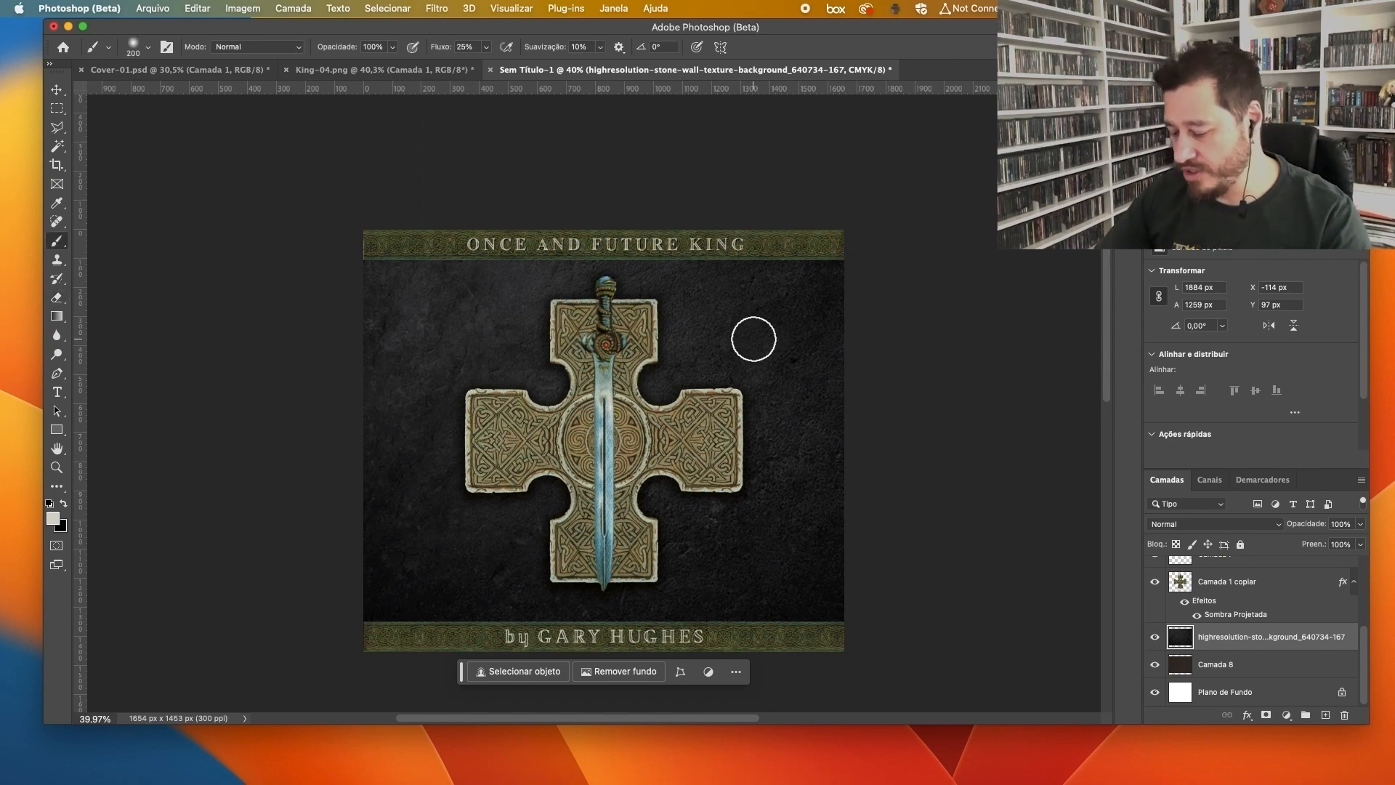
pyautogui.press(']')
pyautogui.press(']')
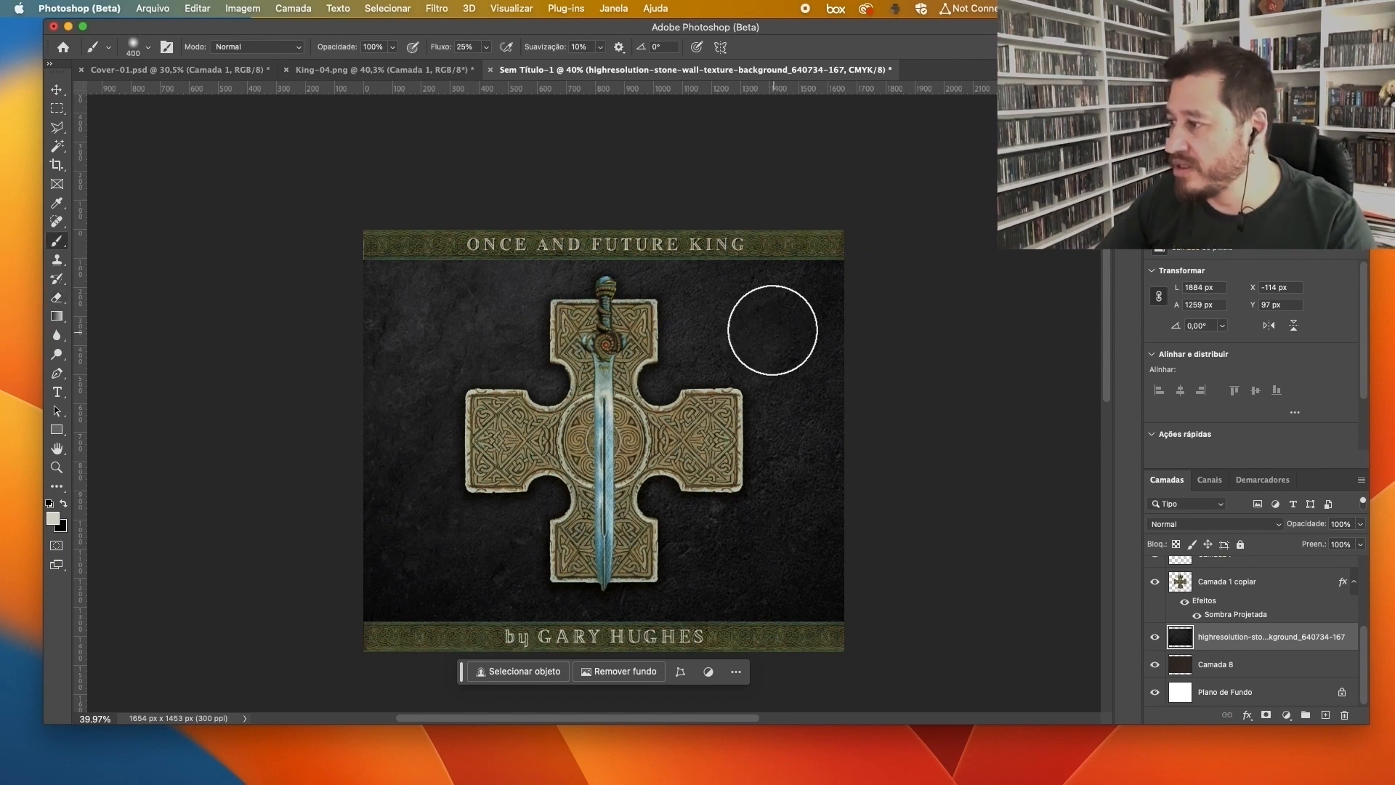
pyautogui.click(149, 49)
pyautogui.scroll(-5, 158, 268)
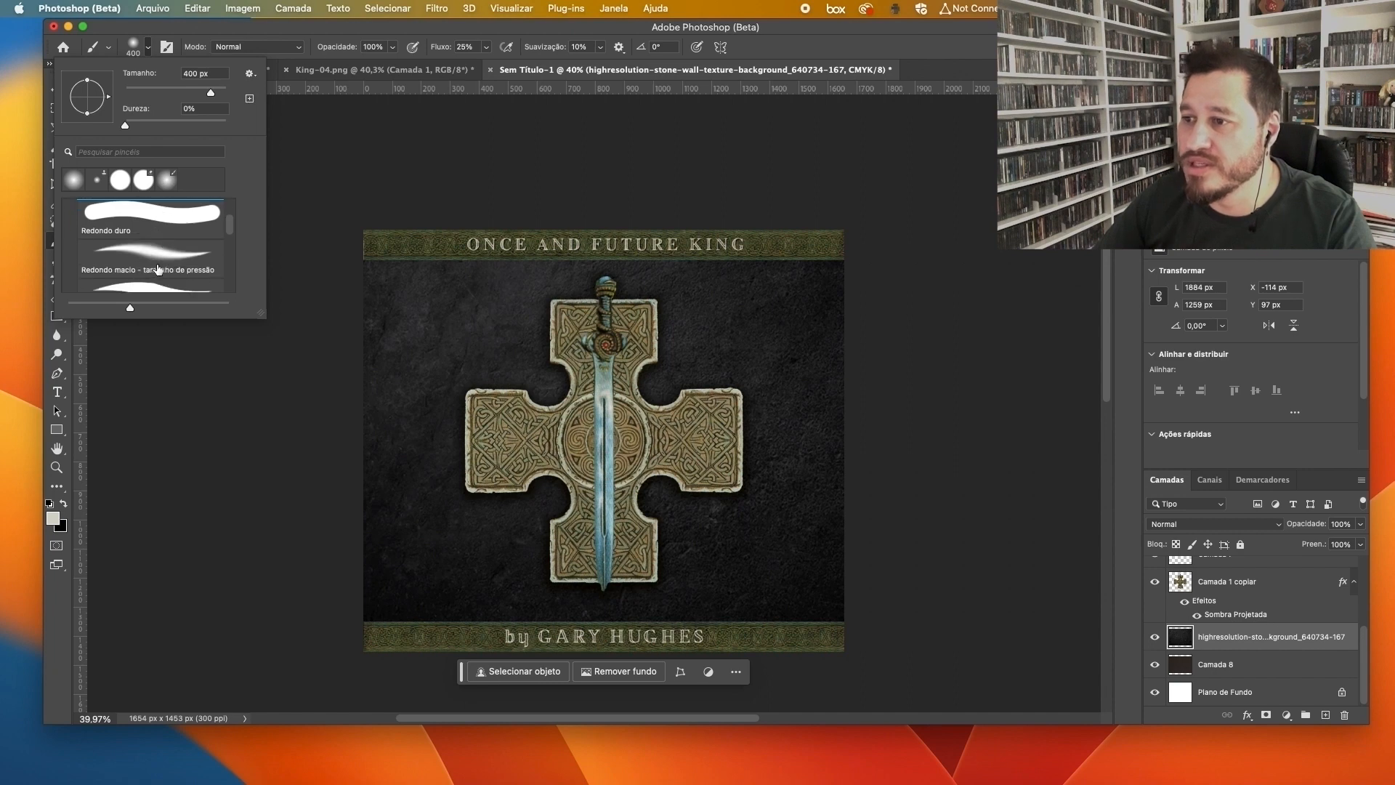
pyautogui.doubleClick(158, 270)
pyautogui.press(']')
pyautogui.press(']')
pyautogui.press(']')
pyautogui.press(']')
pyautogui.press(']')
pyautogui.press(']')
pyautogui.press(']')
pyautogui.press(']')
pyautogui.press('x')
pyautogui.click(149, 49)
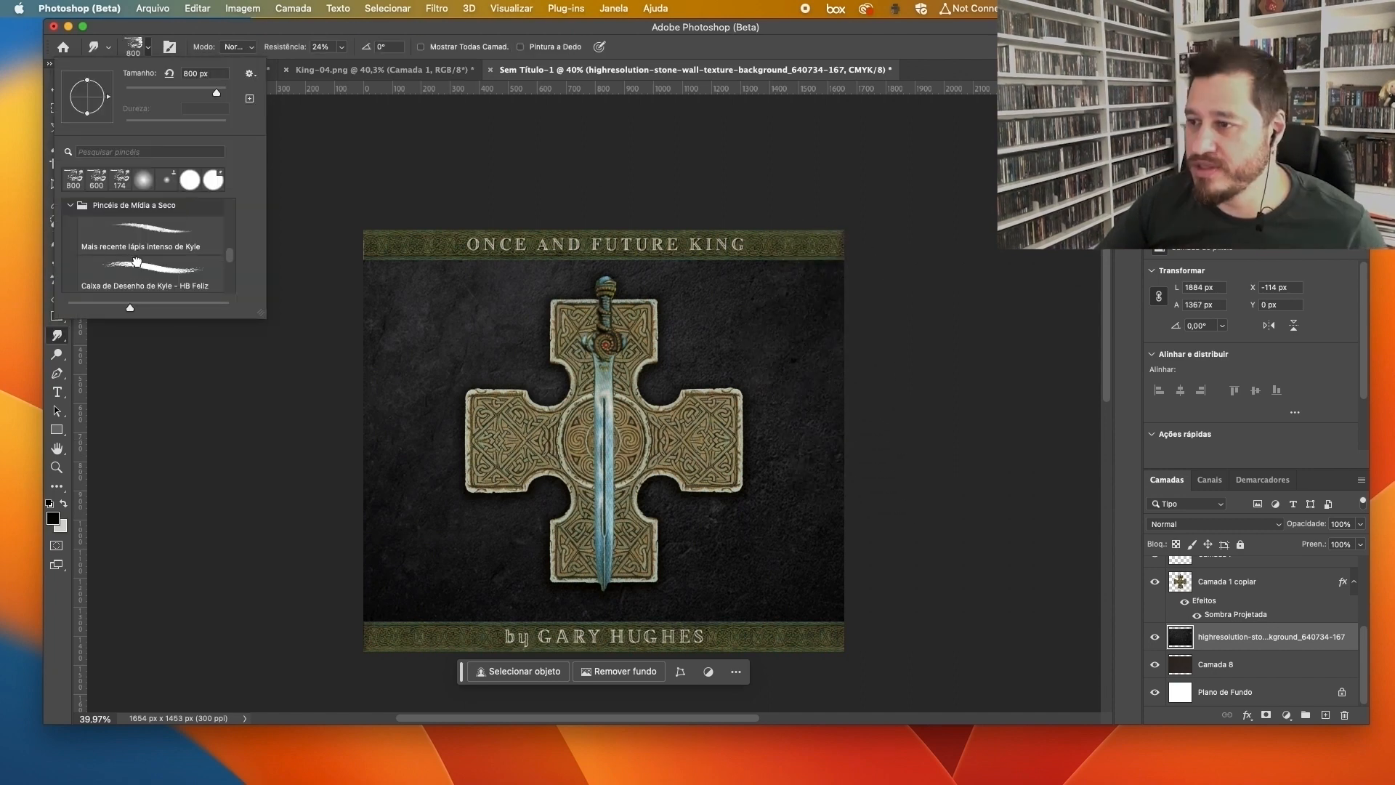
pyautogui.press('b')
pyautogui.click(393, 46)
# Step: Paint black over the outer areas of the stone background to darken its edges around the cross
pyautogui.moveTo(831, 311)
pyautogui.mouseDown()
pyautogui.moveTo(792, 287)
pyautogui.moveTo(895, 364)
pyautogui.moveTo(884, 419)
pyautogui.moveTo(708, 225)
pyautogui.moveTo(860, 364)
pyautogui.moveTo(875, 530)
pyautogui.moveTo(816, 635)
pyautogui.moveTo(825, 620)
pyautogui.mouseUp()
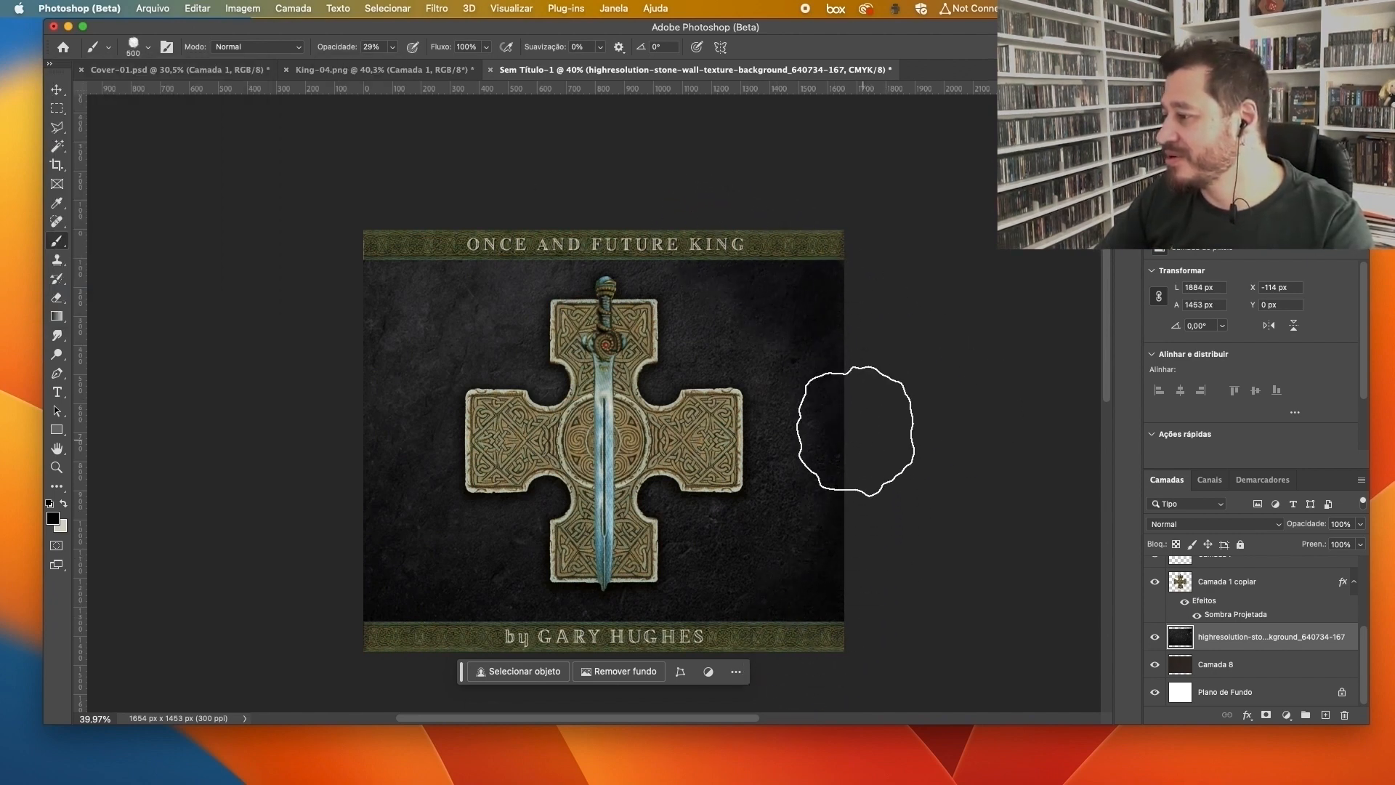
pyautogui.scroll(-5, 642, 385)
pyautogui.moveTo(502, 369); pyautogui.dragTo(509, 355)
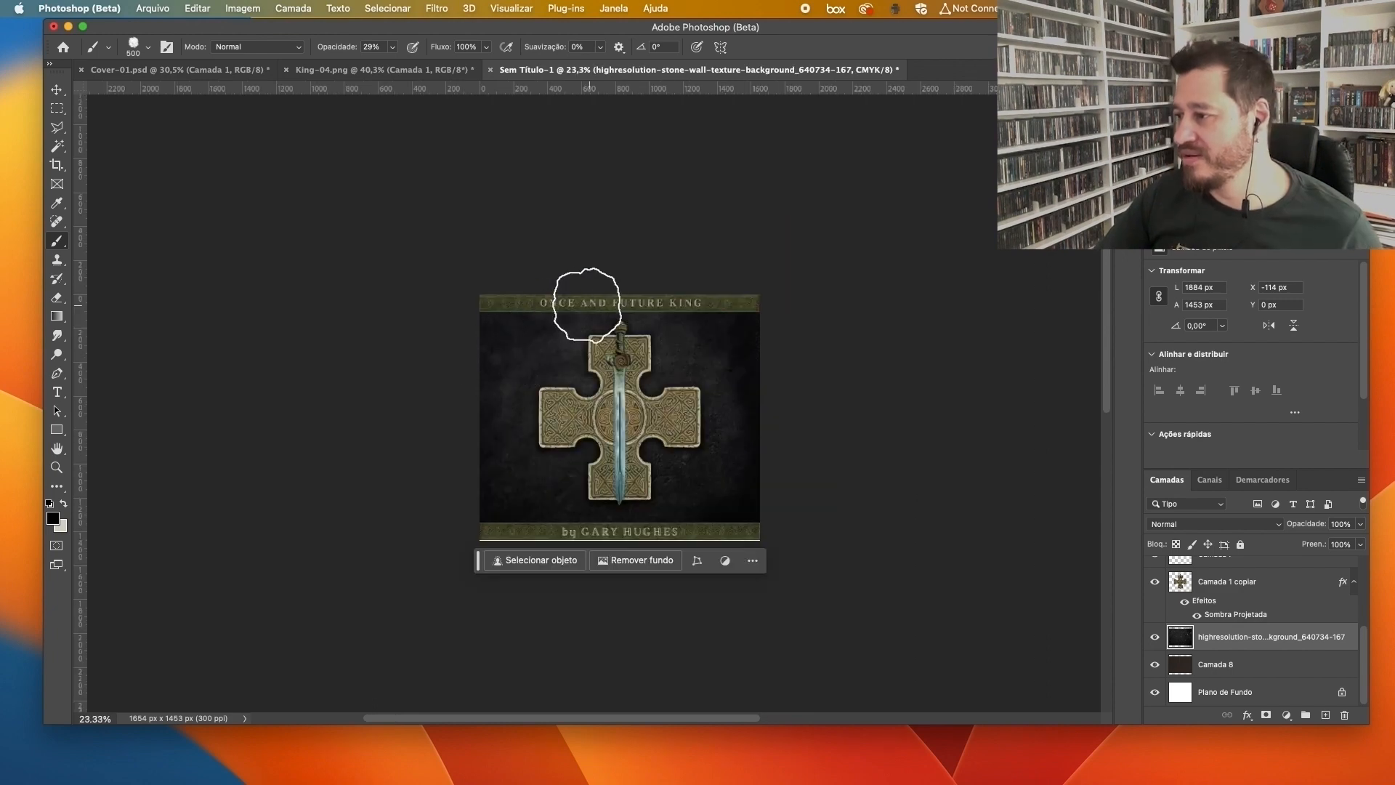
pyautogui.scroll(2, 536, 459)
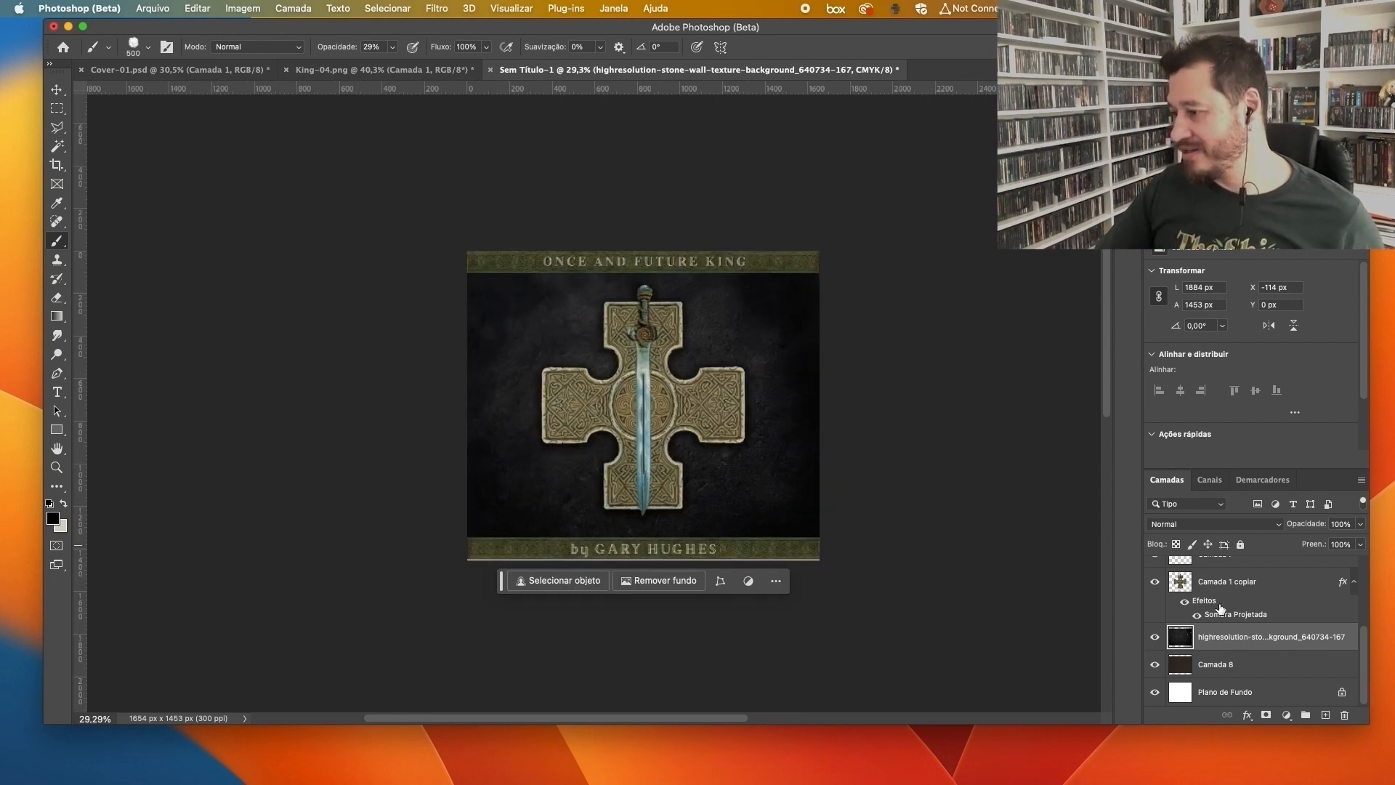
# Step: Adjust the Camada 7 copiar ornamental bands with Levels and Hue/Saturation, setting saturation to -32 and altering the lightness
pyautogui.click(57, 88)
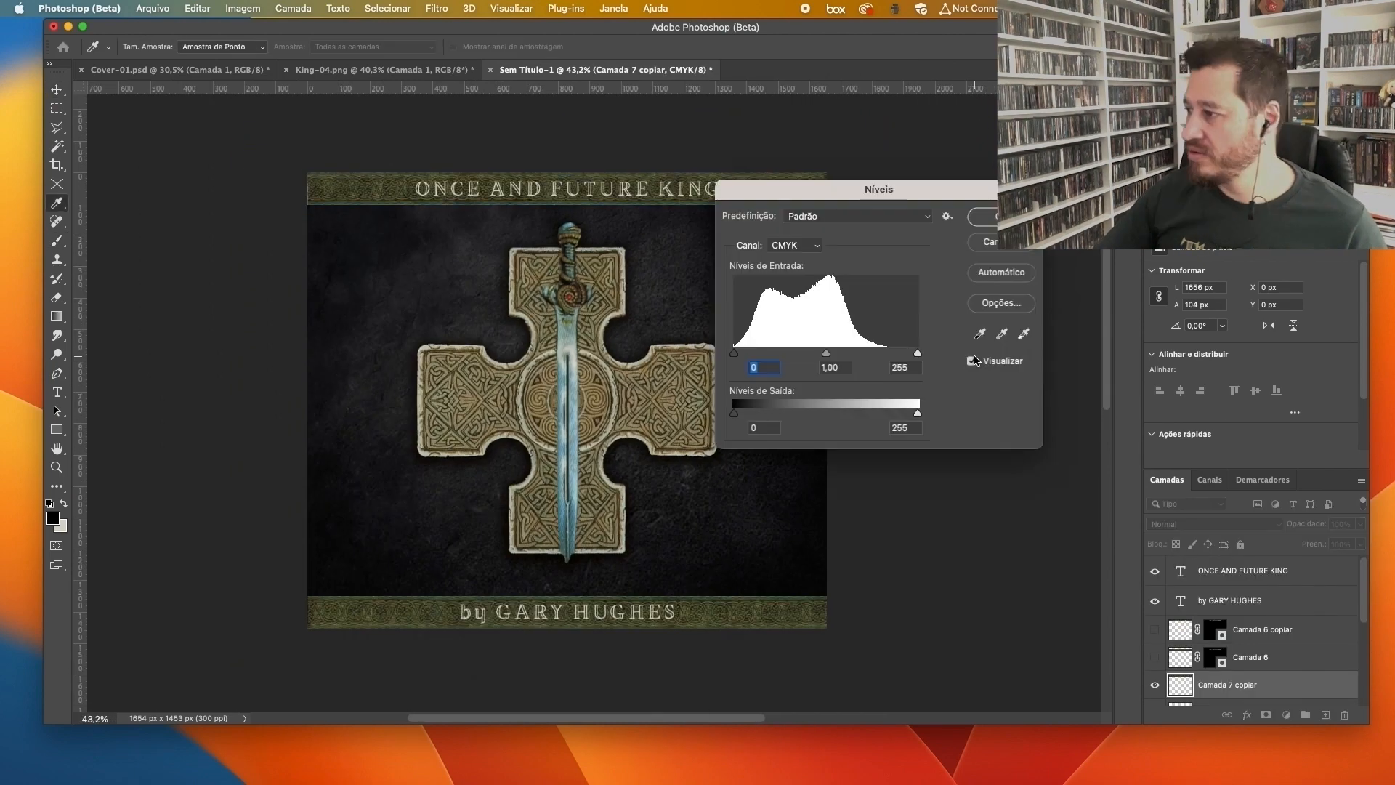
pyautogui.moveTo(917, 353); pyautogui.dragTo(885, 355)
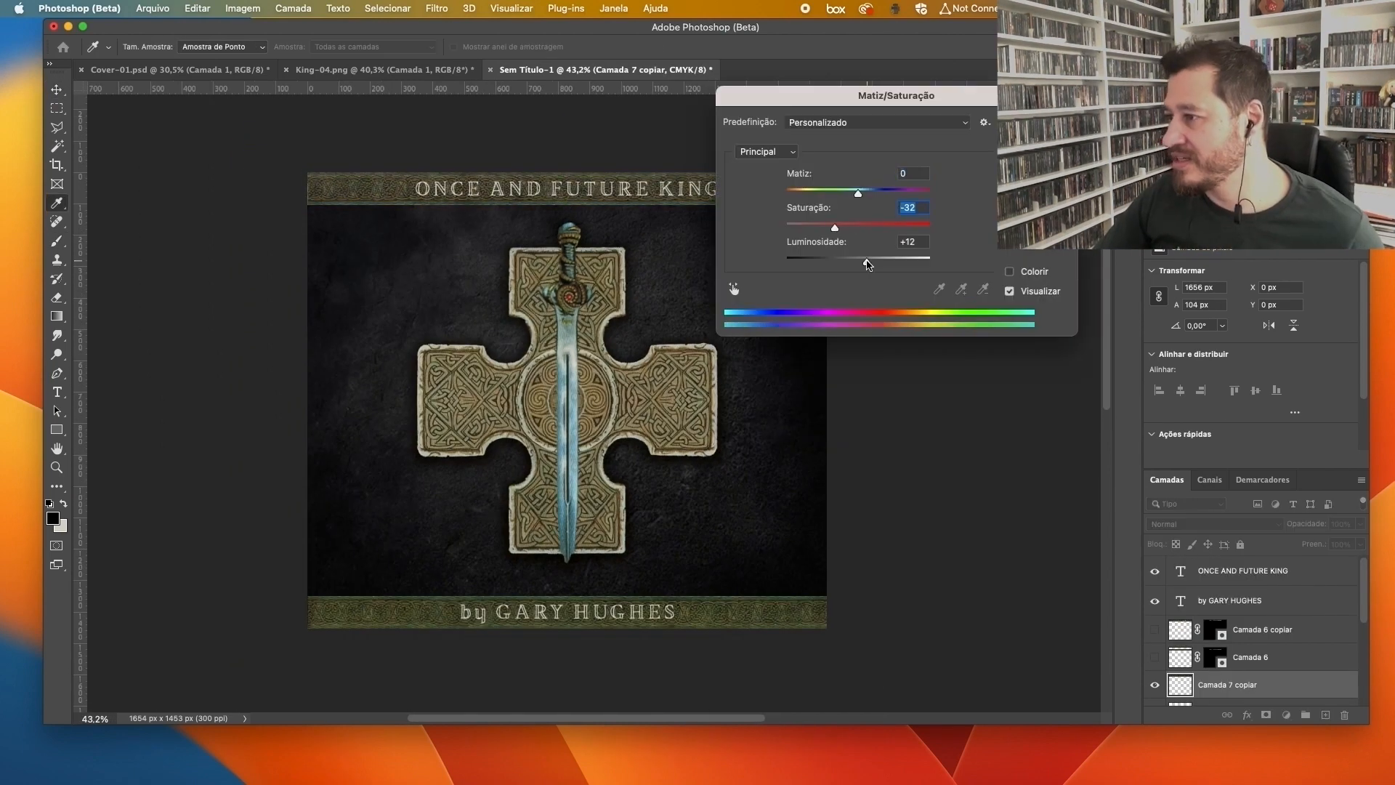
pyautogui.moveTo(858, 259); pyautogui.dragTo(841, 262)
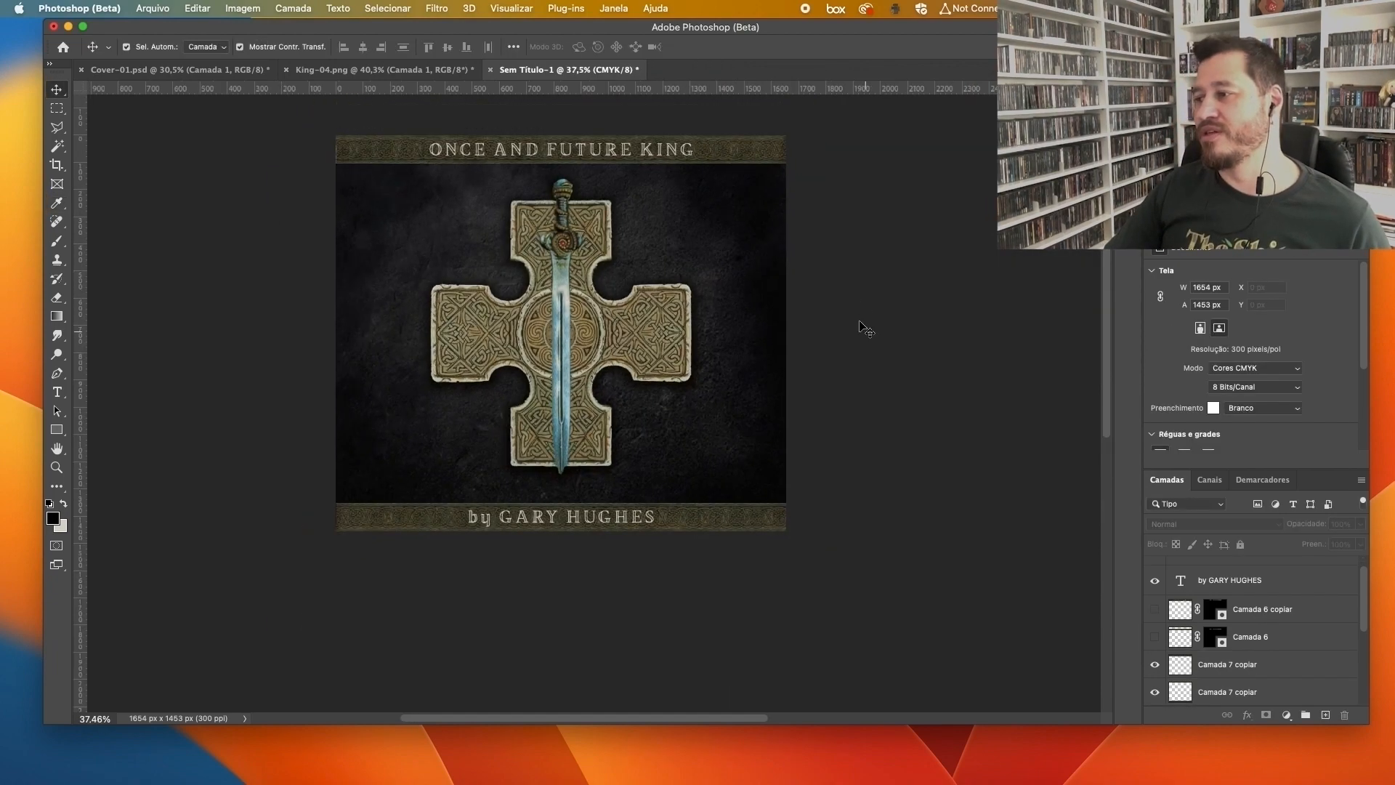
# Step: Set up the Eraser with a 125 px brush at 49% opacity for fading the ornamental bands
pyautogui.moveTo(840, 250); pyautogui.dragTo(872, 371)
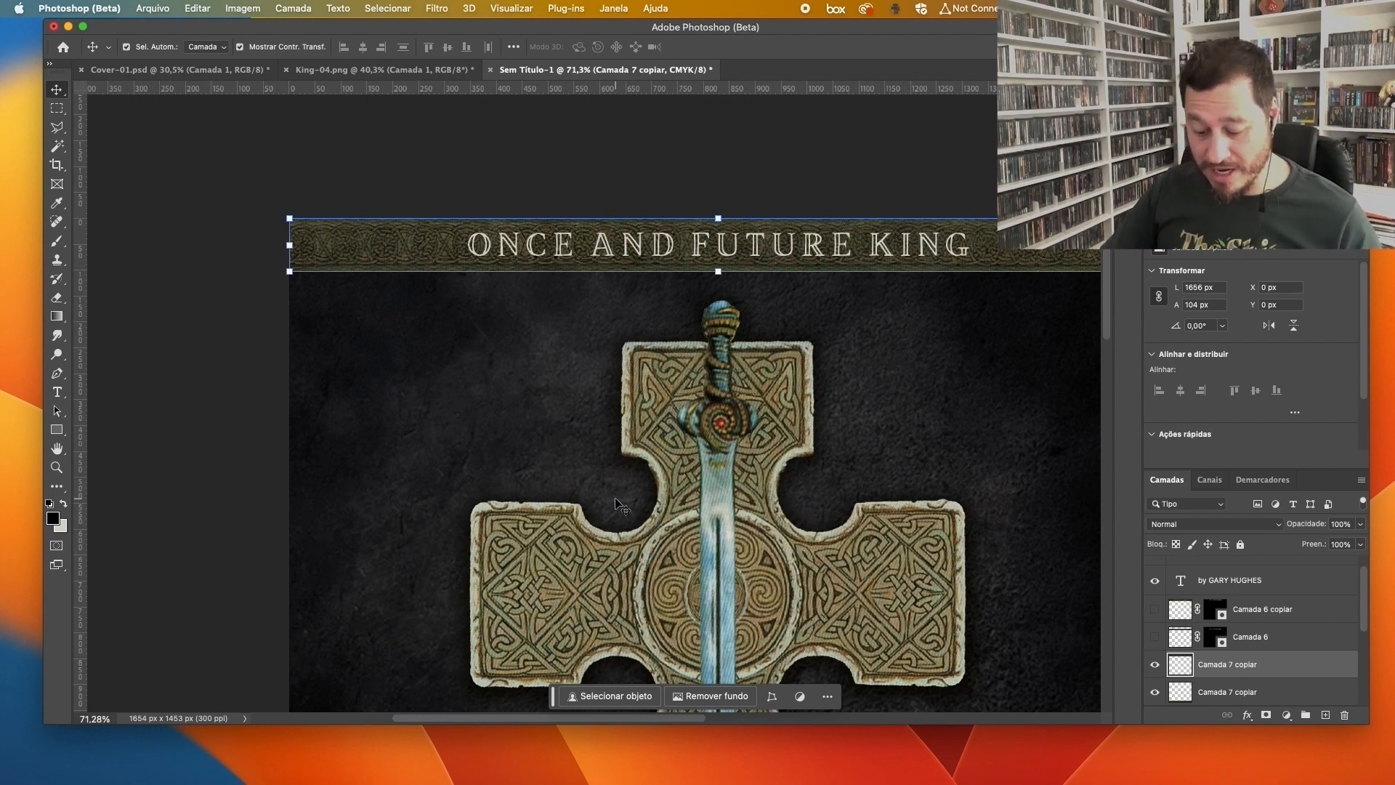
pyautogui.press('e')
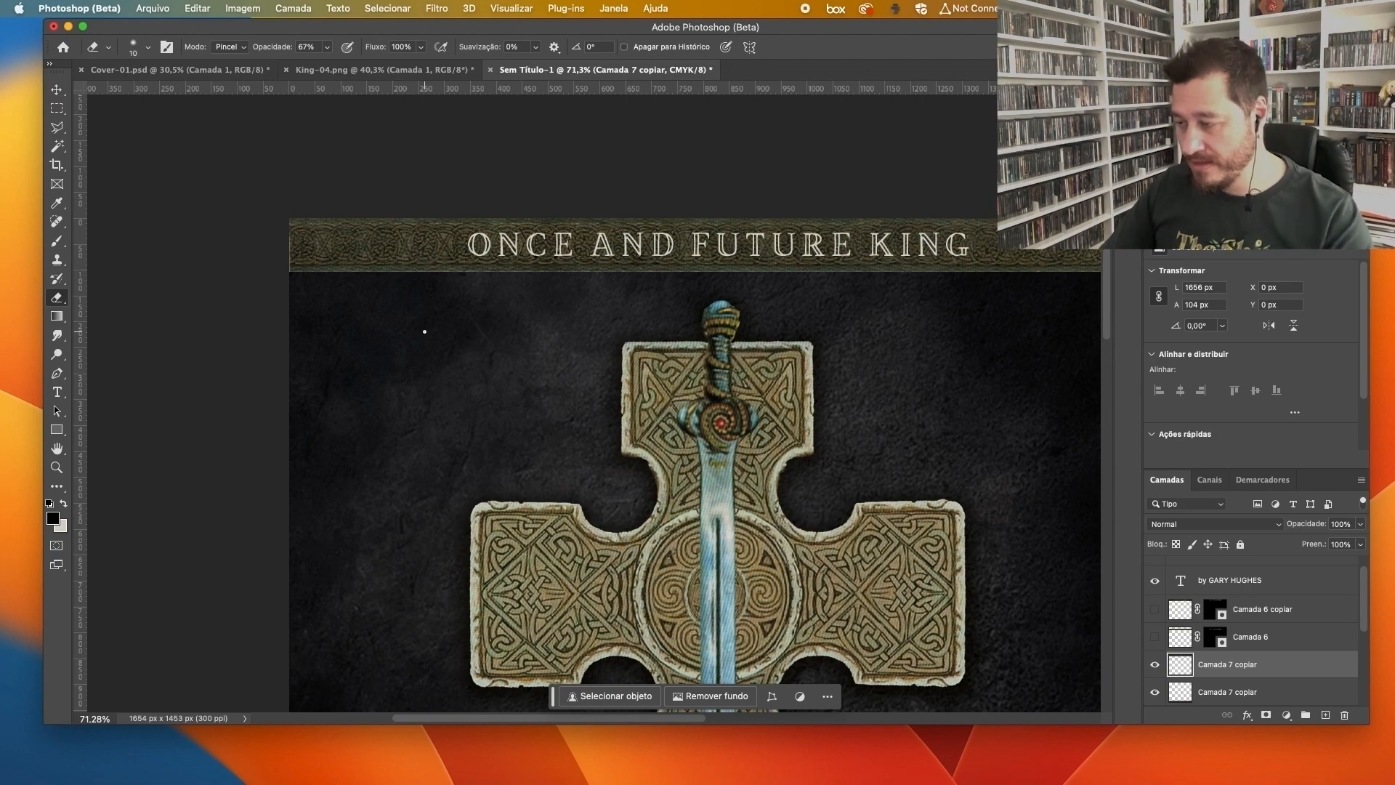
pyautogui.press(']')
pyautogui.press(']')
pyautogui.press(']')
pyautogui.press(']')
pyautogui.press(']')
pyautogui.press(']')
pyautogui.press(']')
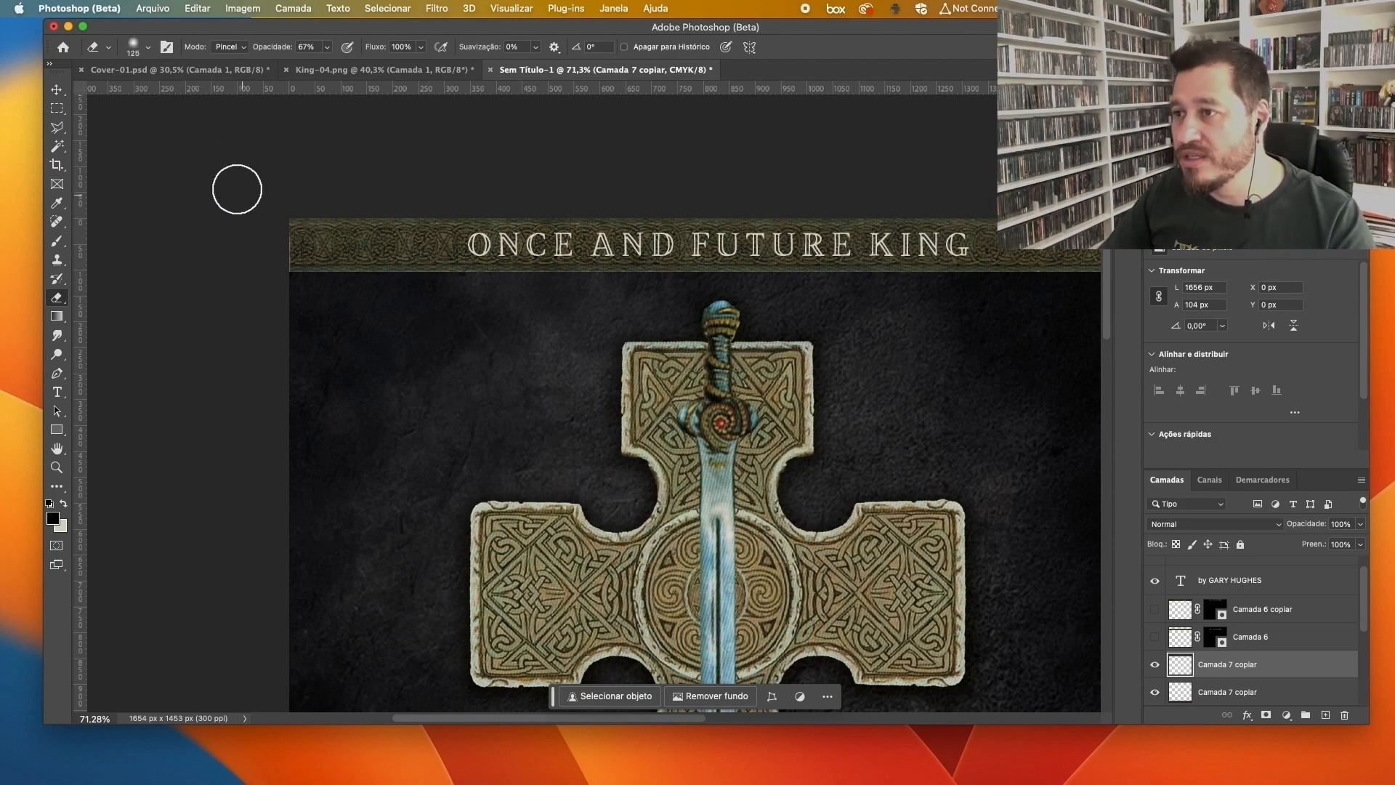
pyautogui.click(327, 48)
pyautogui.moveTo(316, 64); pyautogui.dragTo(303, 64)
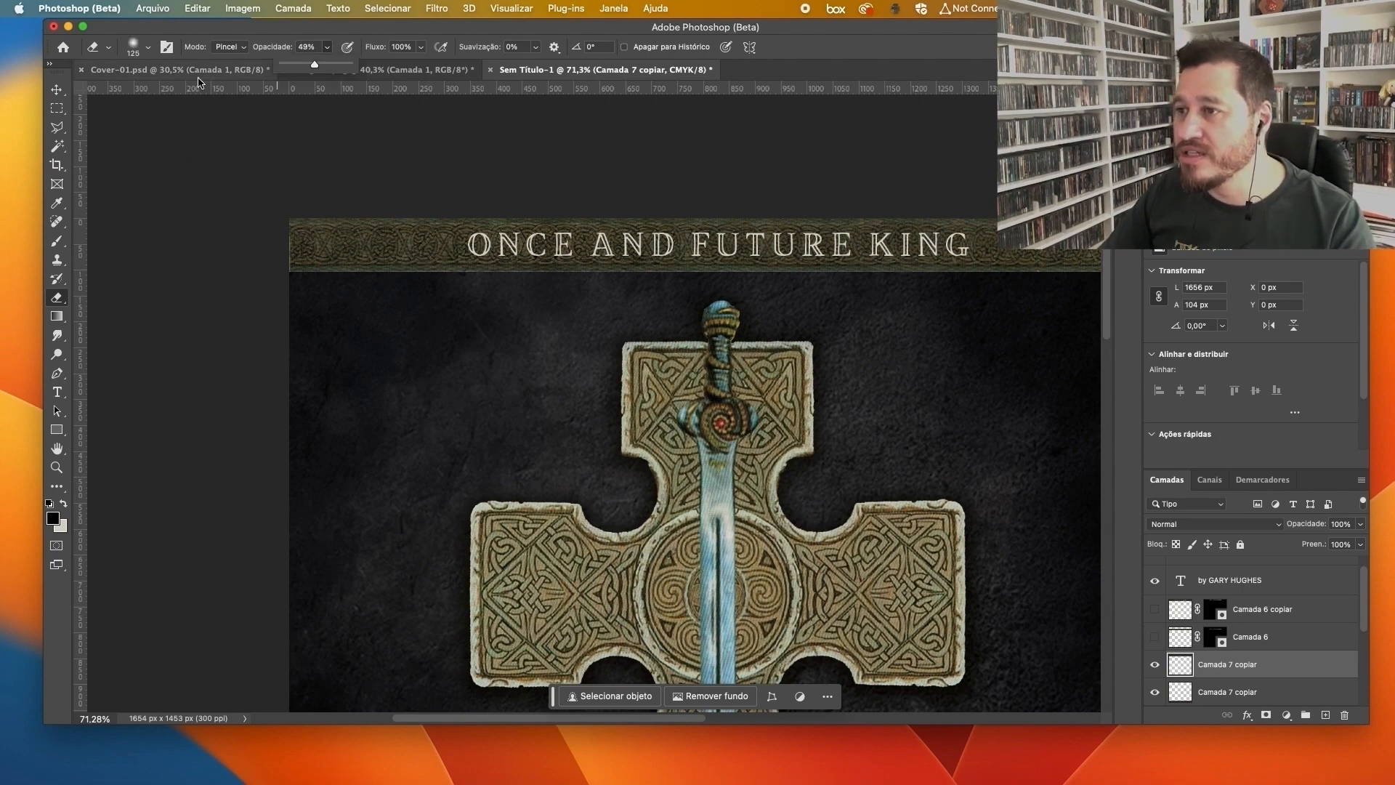
pyautogui.click(149, 47)
pyautogui.click(127, 231)
pyautogui.scroll(-5, 128, 232)
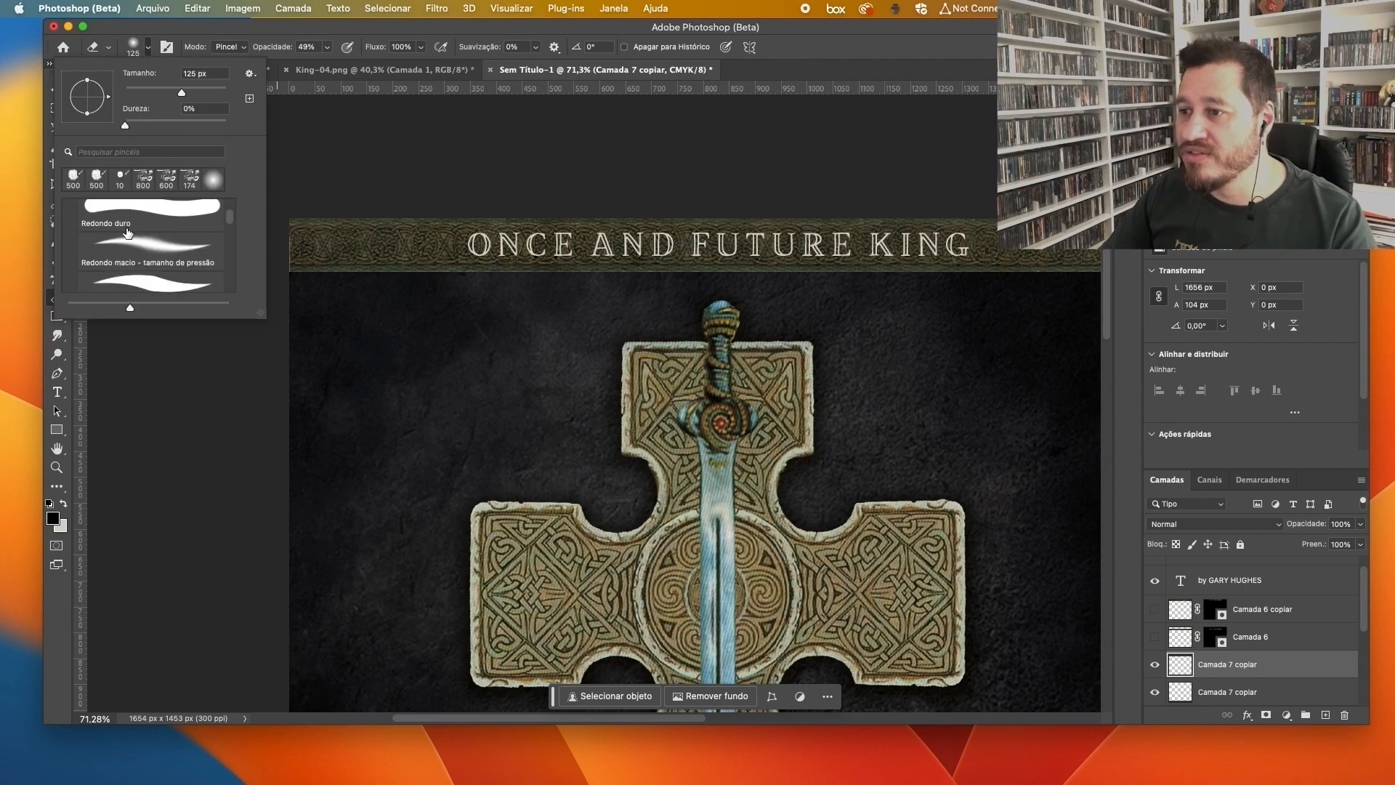
pyautogui.click(139, 238)
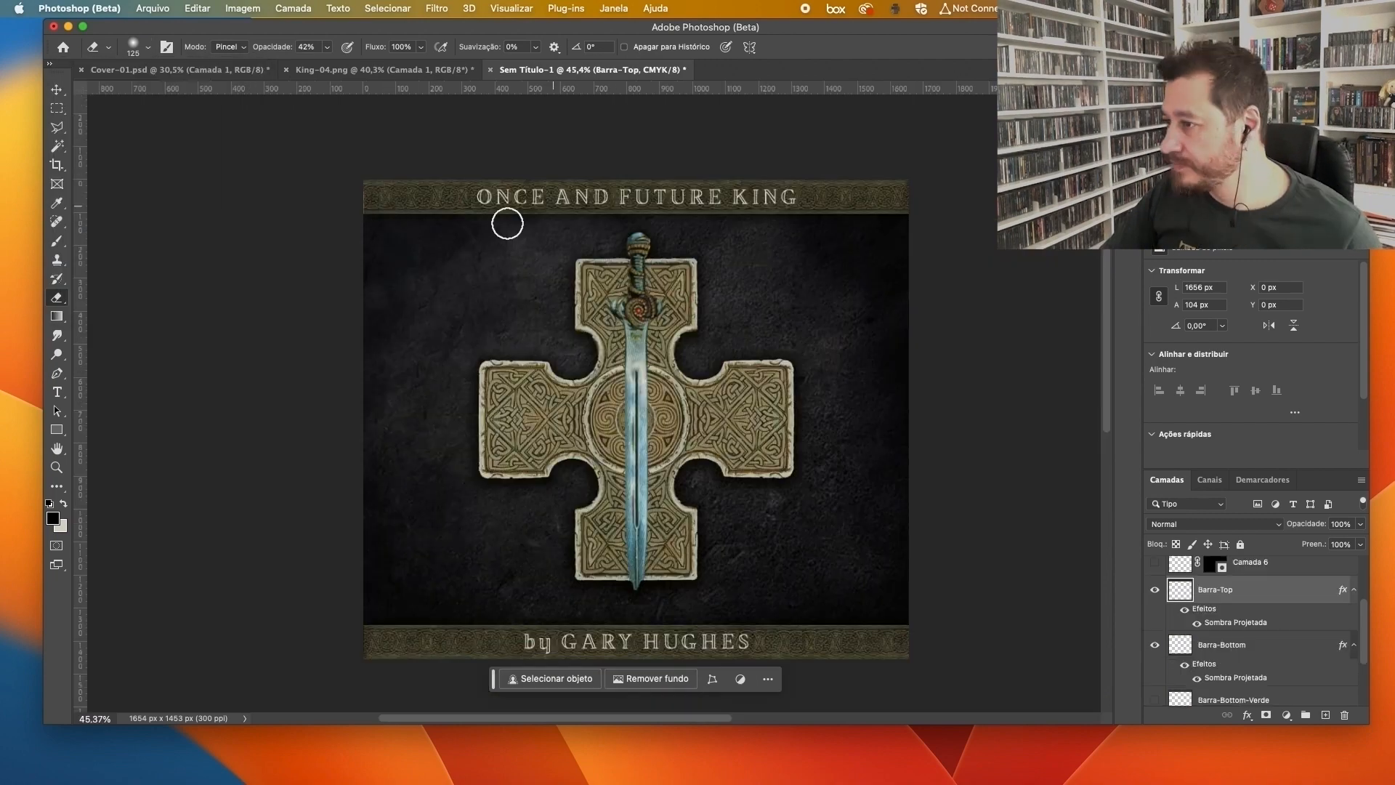
# Step: Partially erase the inner edges of the Barra-Top and Barra-Bottom bands so they fade towards the stone background
pyautogui.moveTo(508, 221)
pyautogui.mouseDown()
pyautogui.moveTo(739, 211)
pyautogui.moveTo(694, 221)
pyautogui.mouseUp()
pyautogui.click(1222, 645)
pyautogui.moveTo(892, 623); pyautogui.dragTo(801, 630)
pyautogui.moveTo(382, 624); pyautogui.dragTo(638, 623)
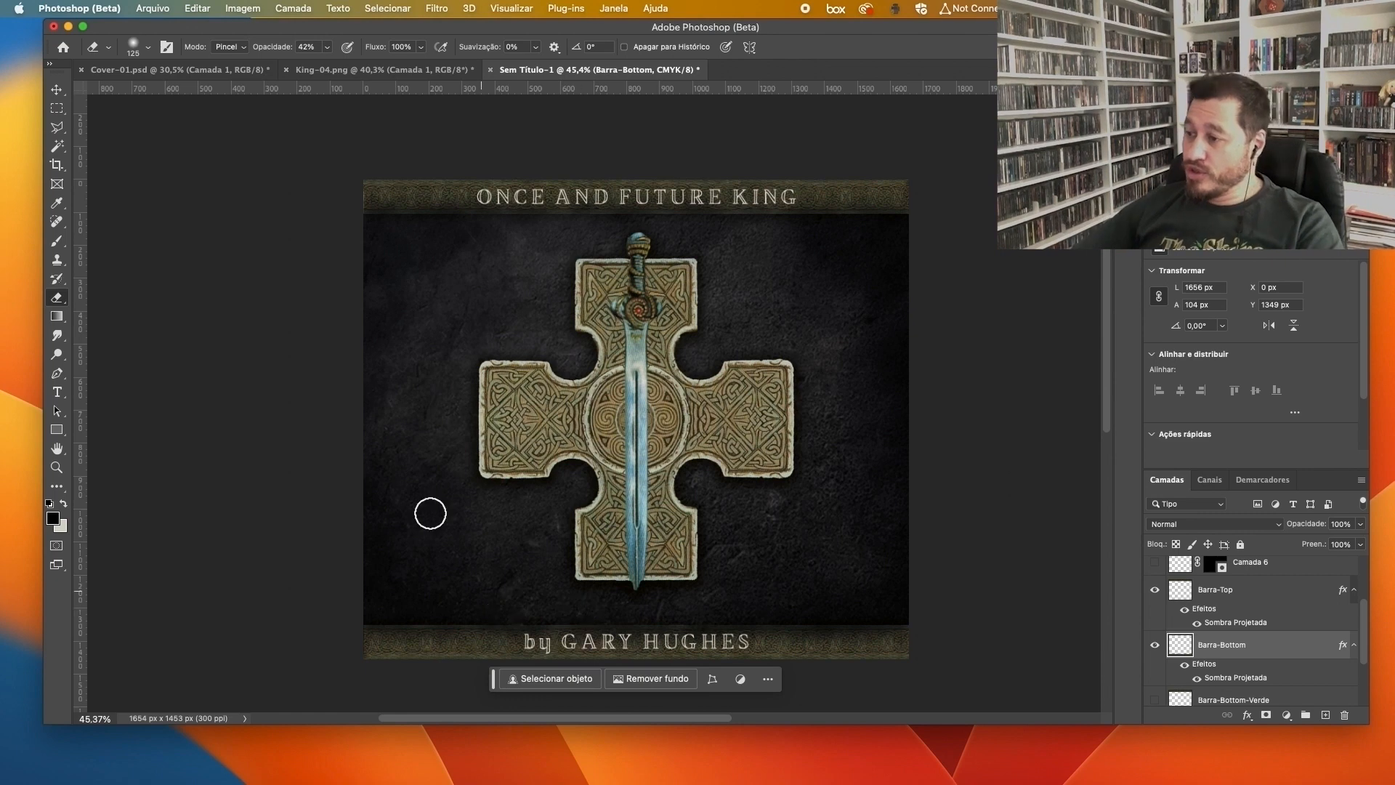
pyautogui.click(57, 89)
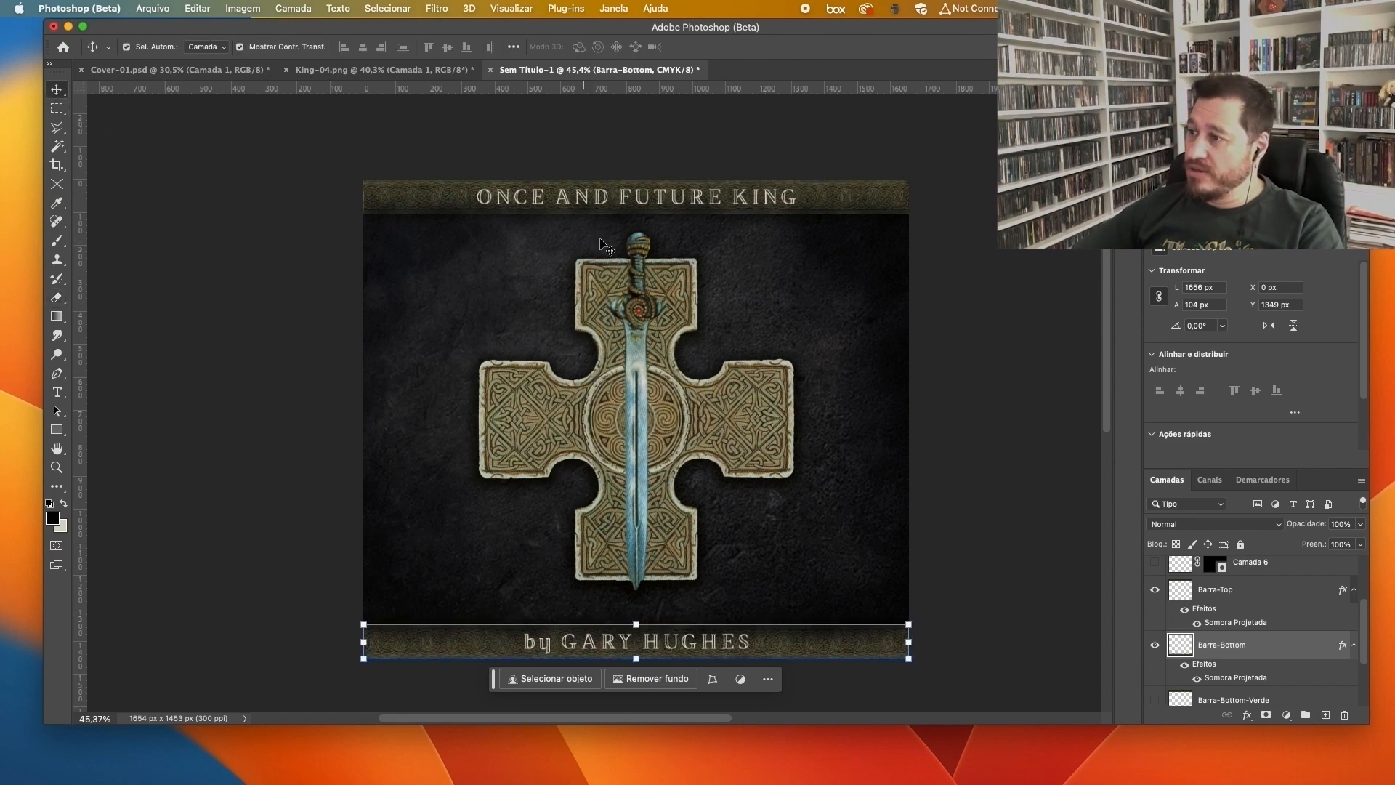
pyautogui.click(644, 202)
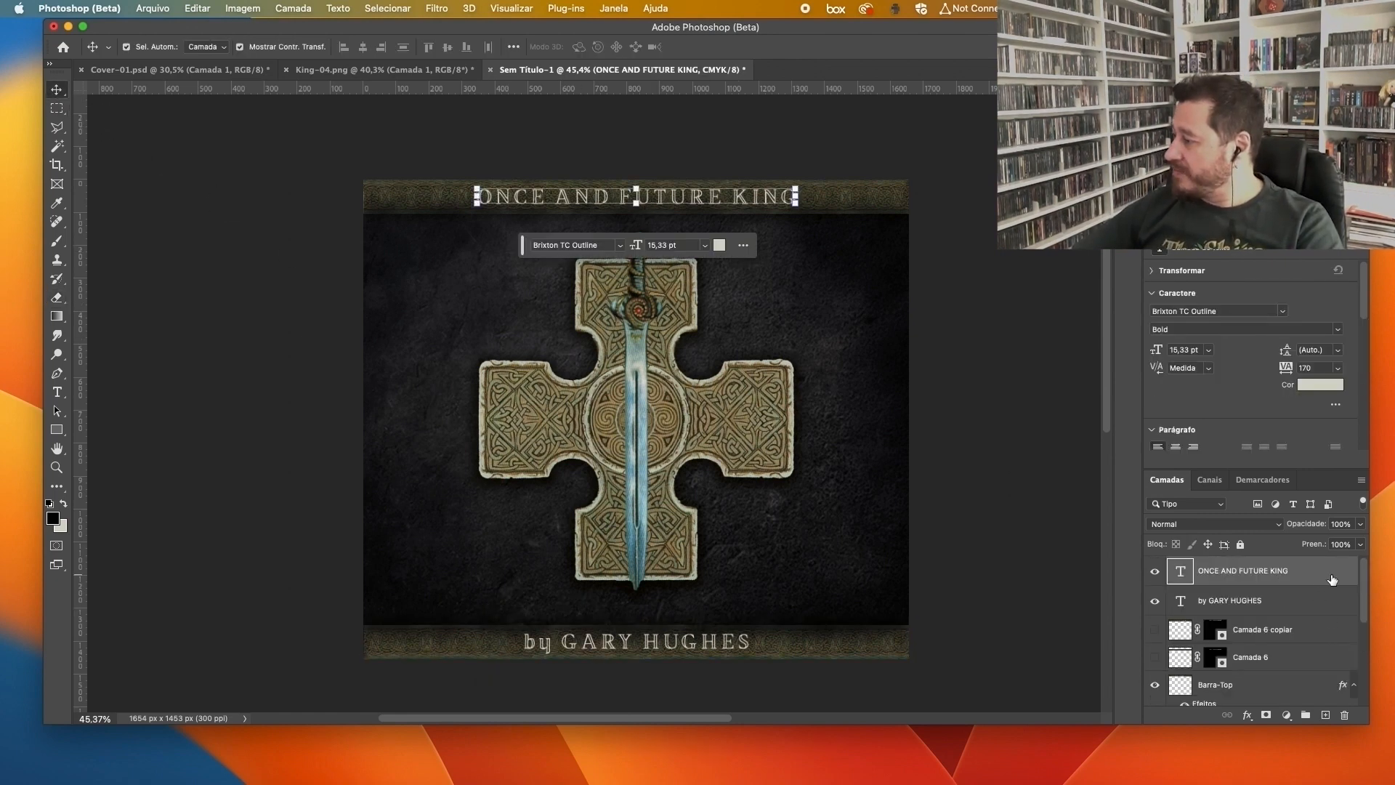
pyautogui.doubleClick(1332, 579)
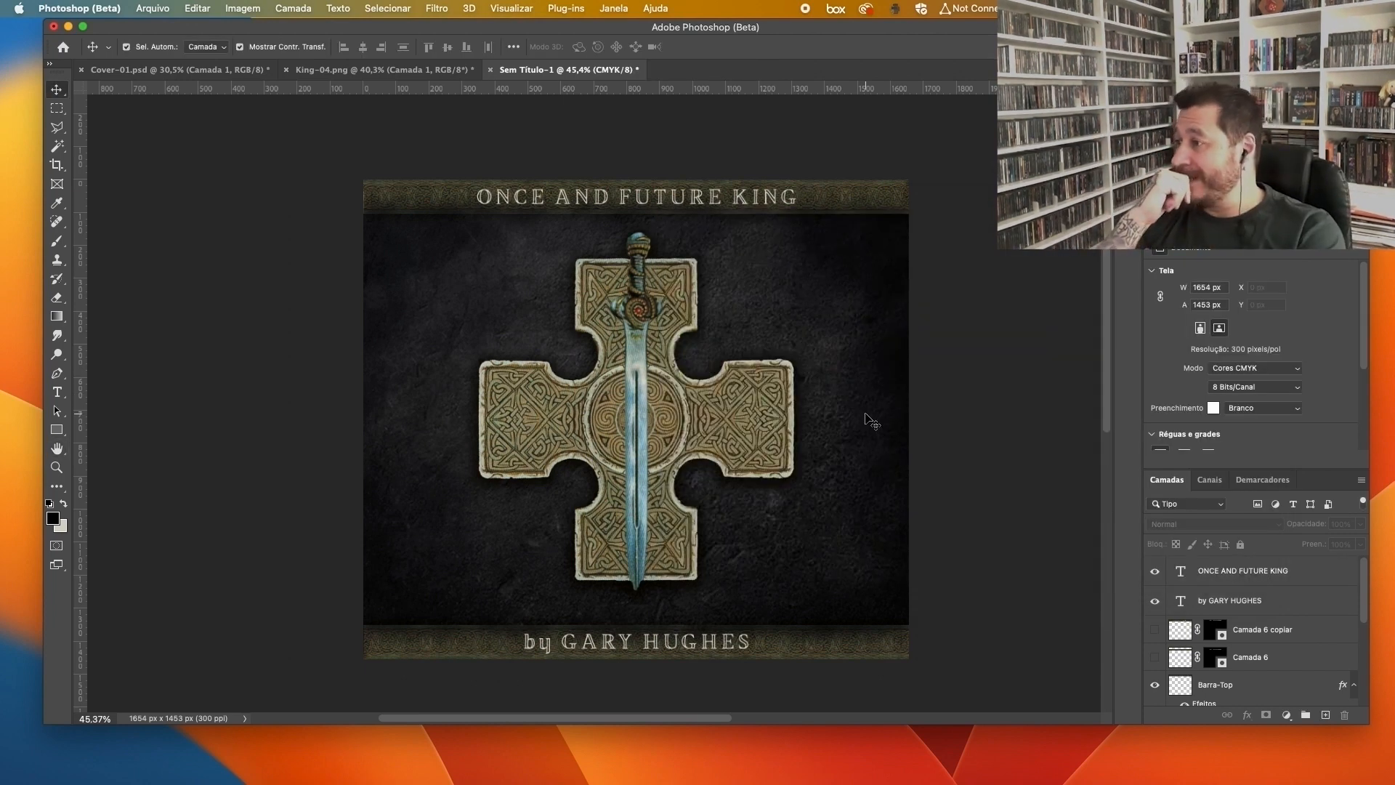
pyautogui.click(614, 349)
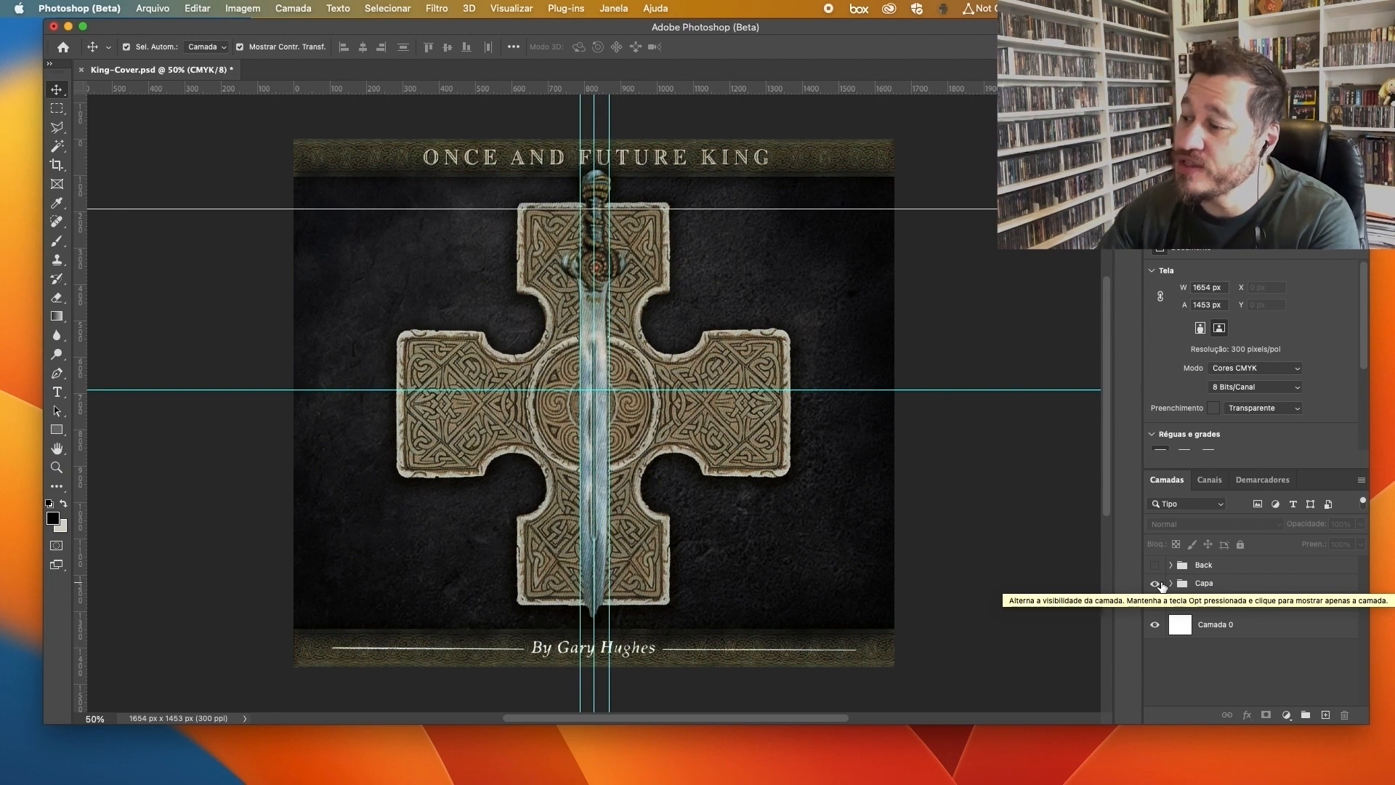
pyautogui.click(648, 243)
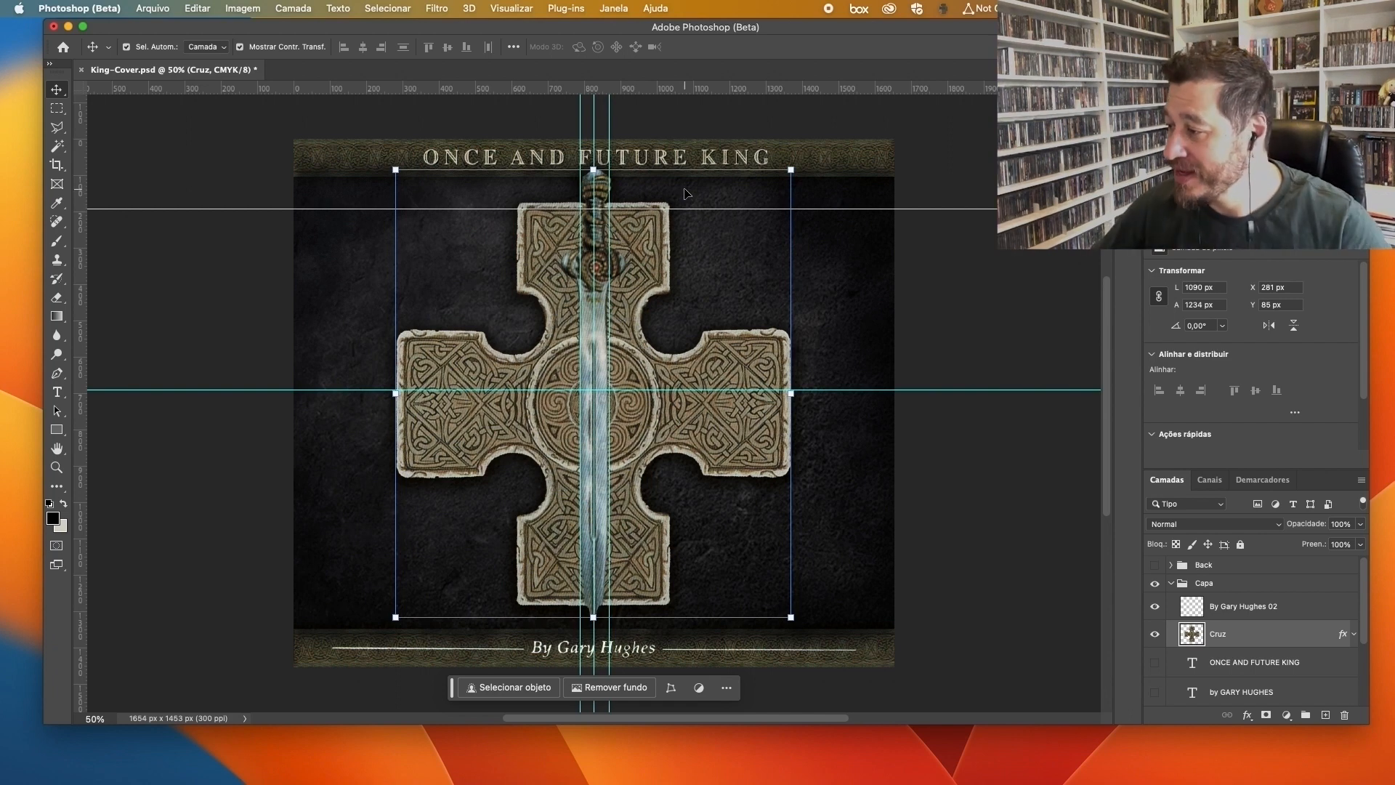
pyautogui.click(740, 631)
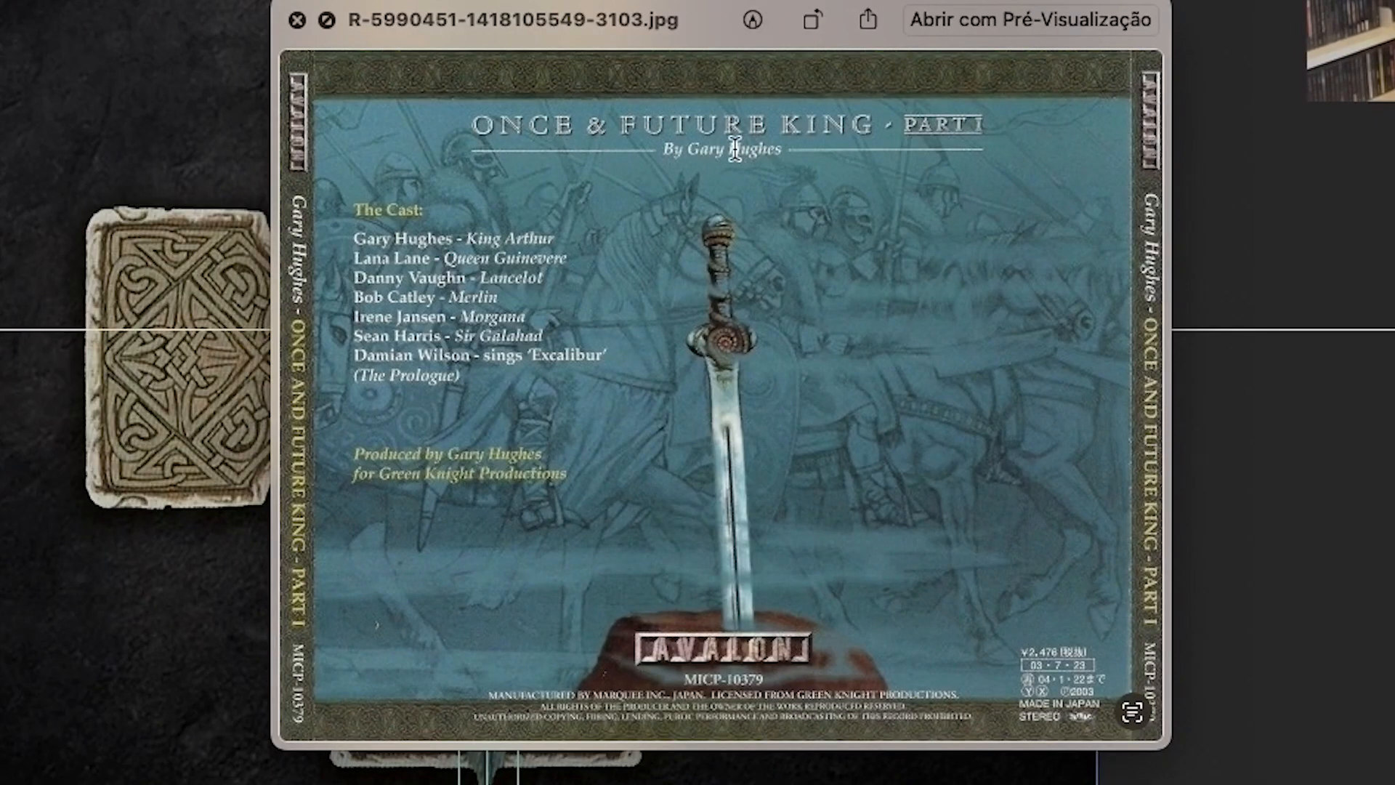
pyautogui.moveTo(667, 149); pyautogui.dragTo(796, 149)
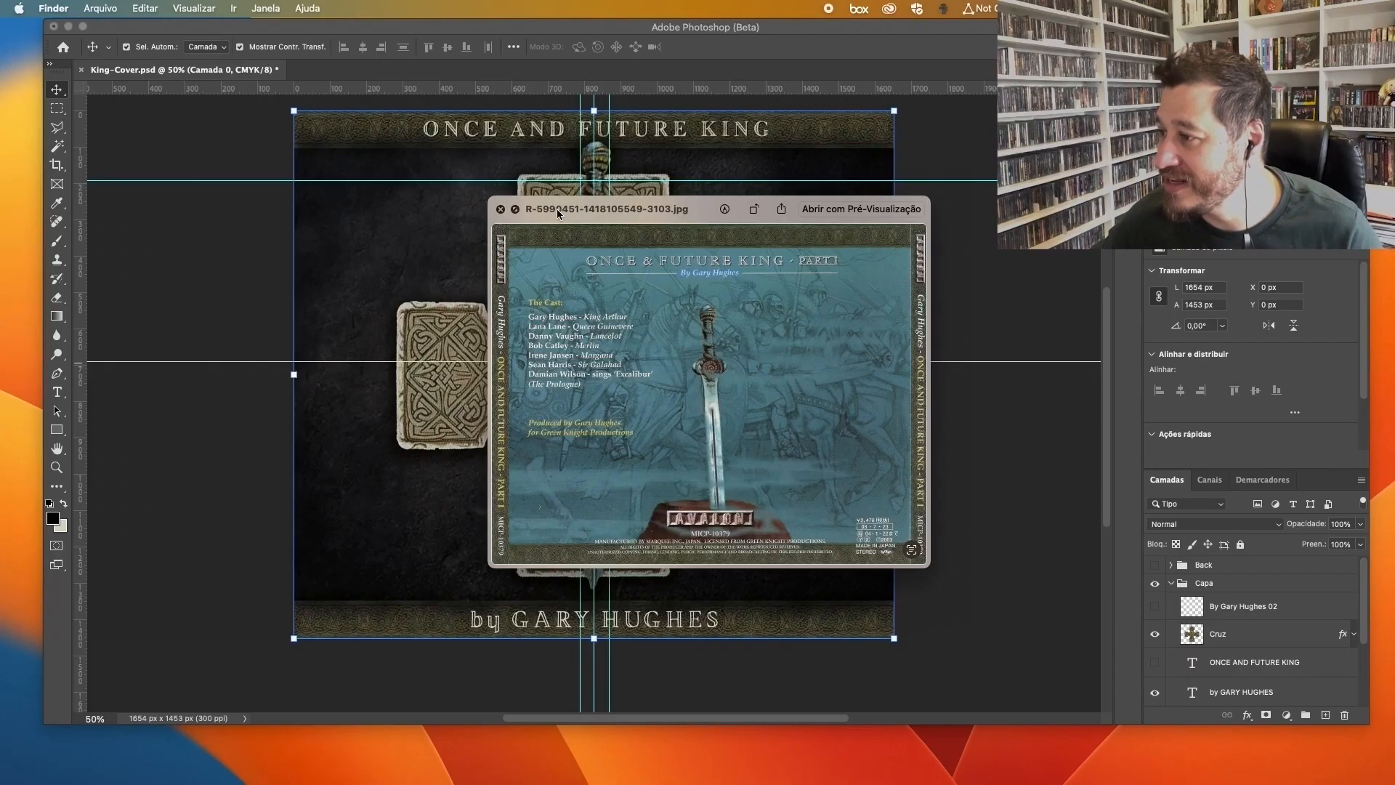
pyautogui.click(499, 210)
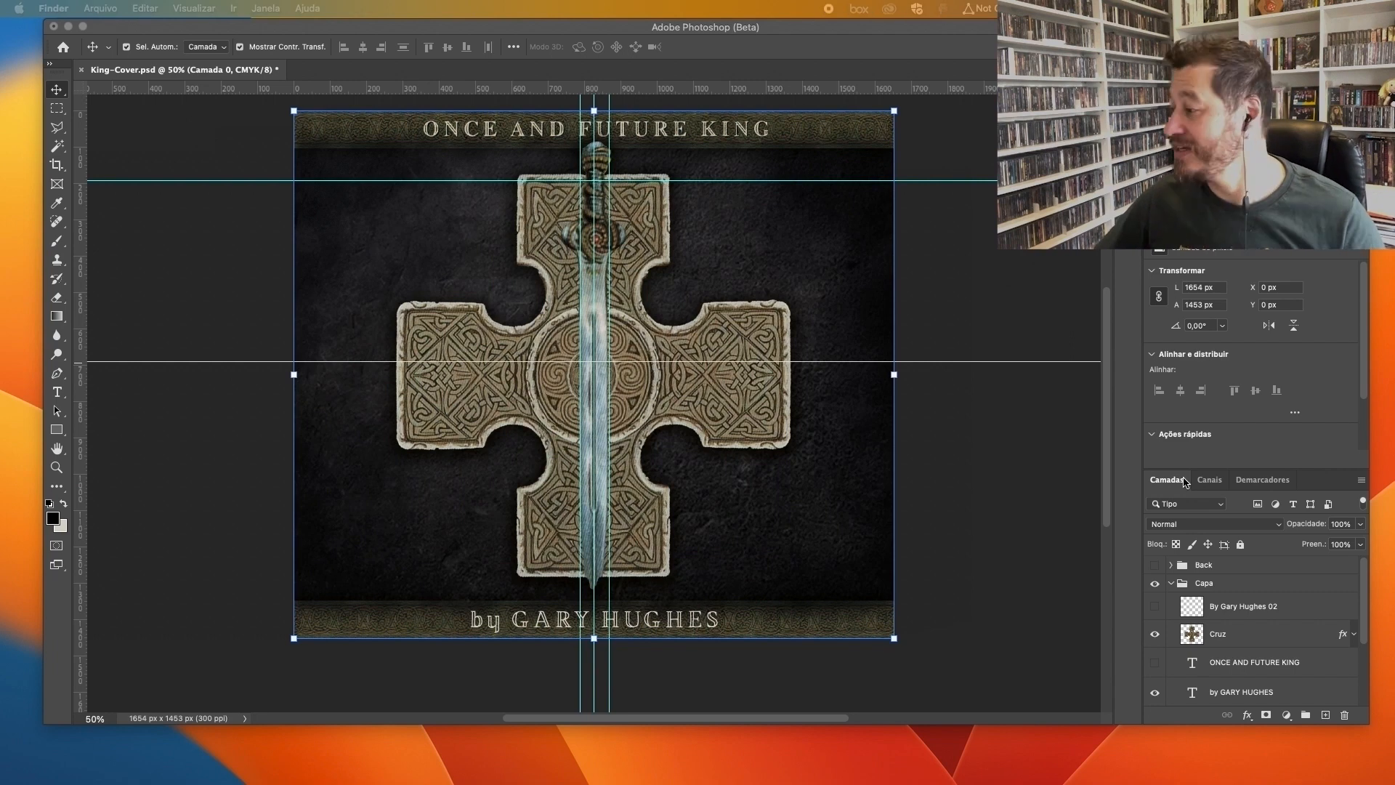
# Step: Hide the by GARY HUGHES text layer and show the By Gary Hughes 02 layer in the Capa group
pyautogui.click(1152, 704)
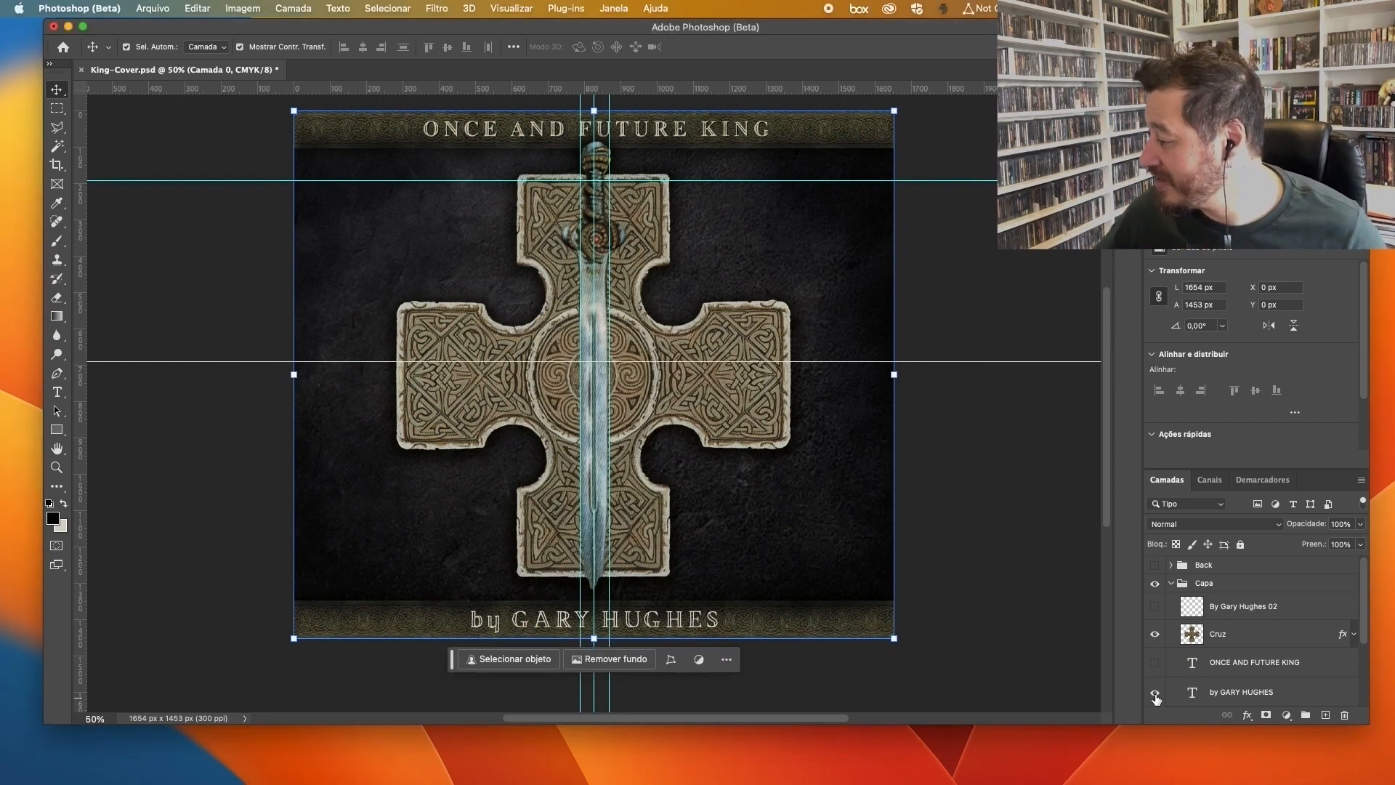
pyautogui.click(1155, 692)
pyautogui.click(1155, 606)
pyautogui.click(1005, 552)
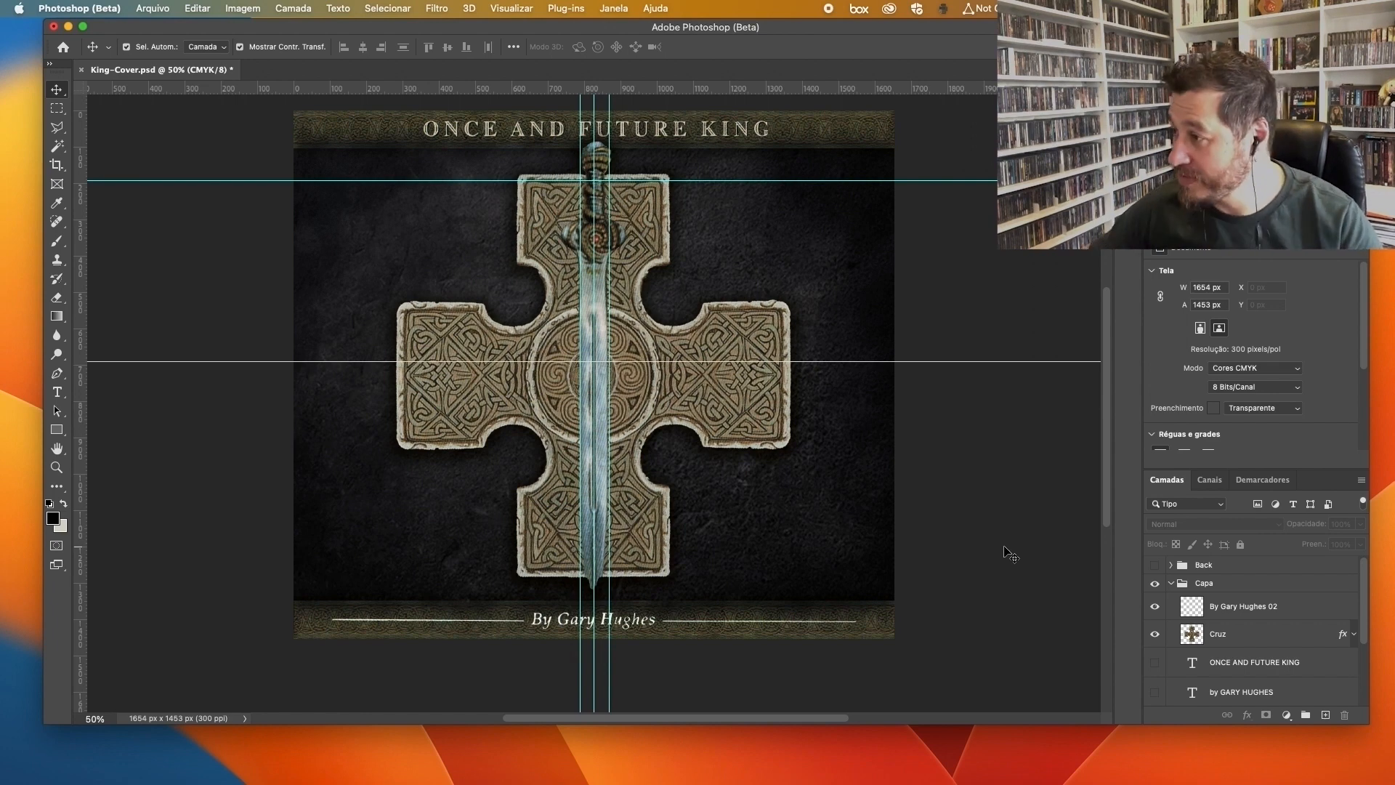
# Step: Move the Once and Future King title layer above the Back group, then show Back and hide Capa
pyautogui.click(1171, 582)
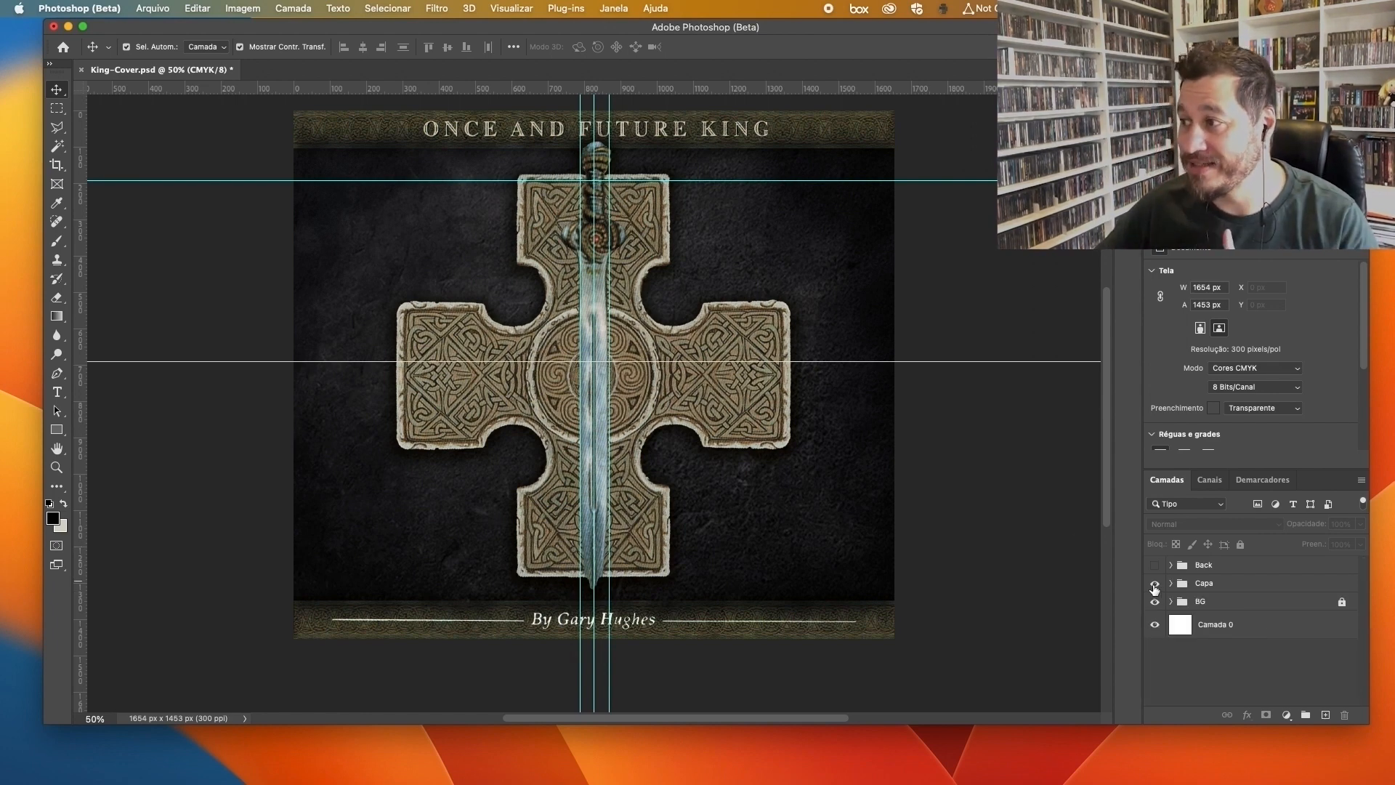
pyautogui.click(1171, 584)
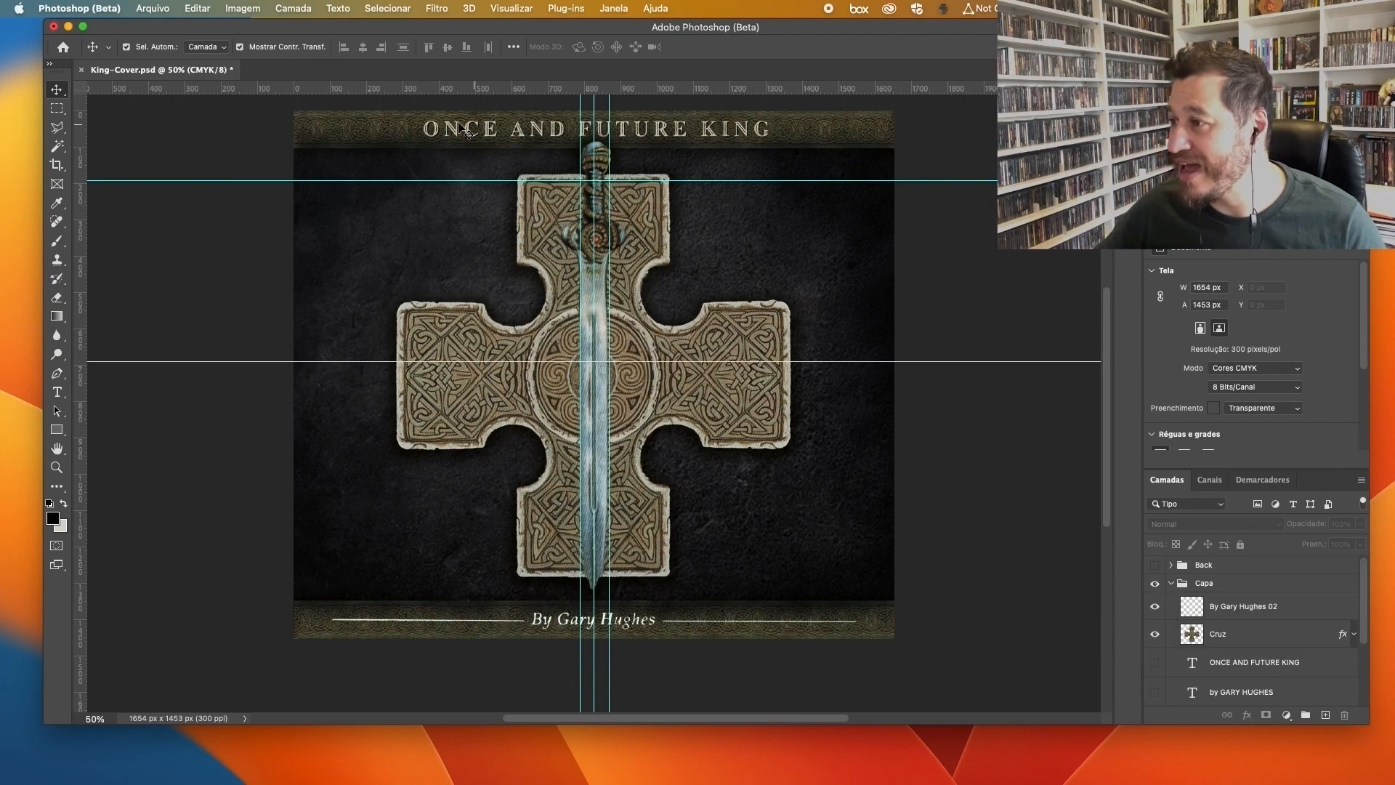
pyautogui.click(515, 138)
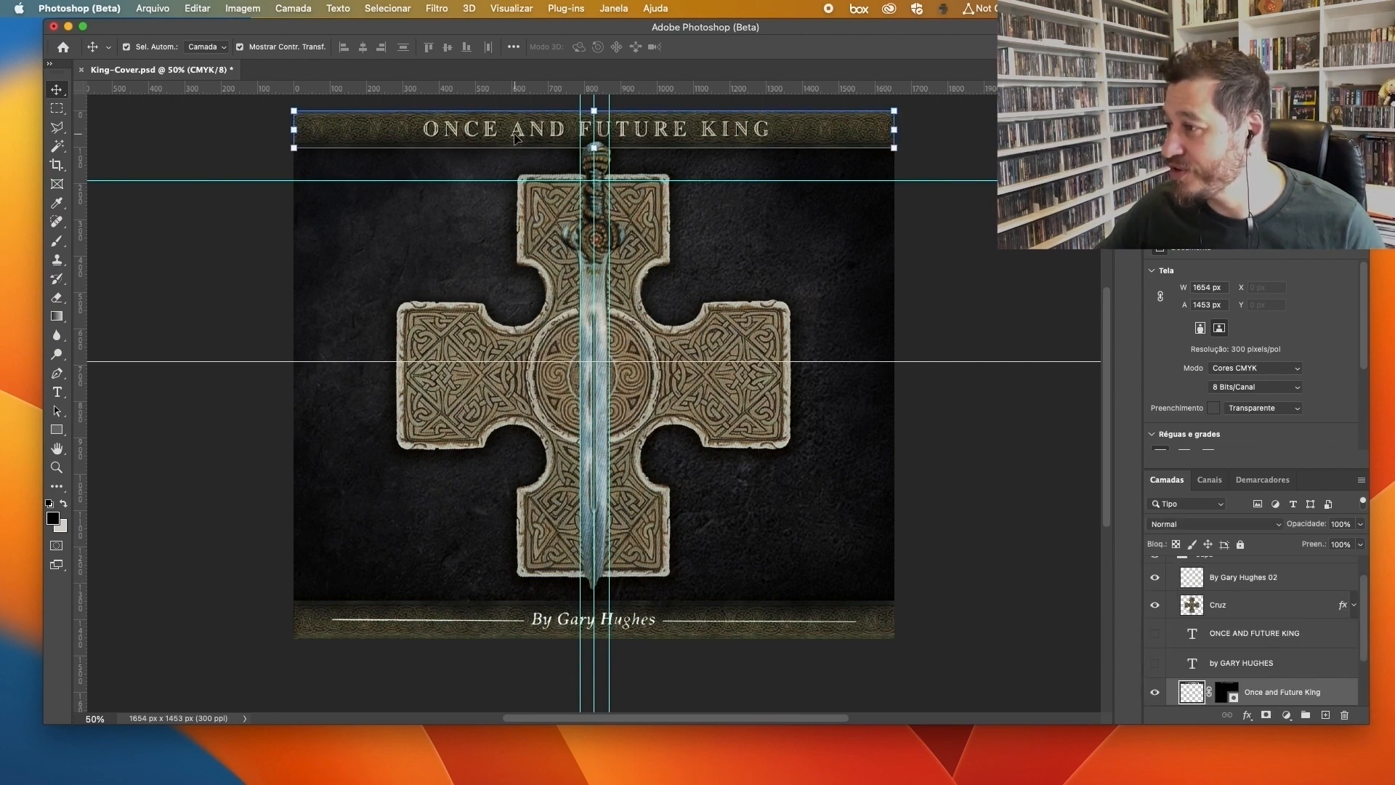
pyautogui.scroll(-1, 1172, 597)
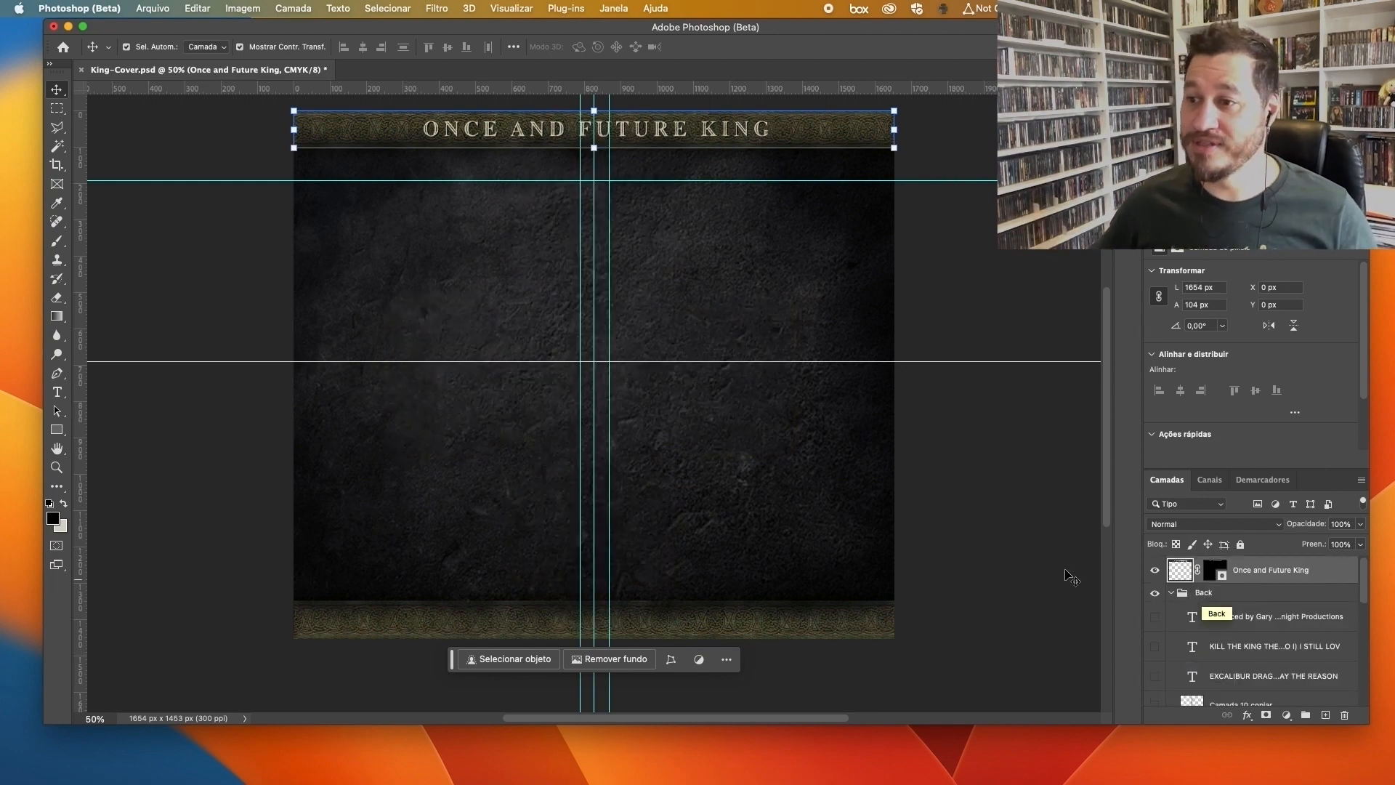
# Step: Draw two black rectangles side by side beneath the title band, the right one about 433 × 413 px
pyautogui.press('u')
pyautogui.moveTo(356, 190); pyautogui.dragTo(515, 353)
pyautogui.moveTo(662, 199); pyautogui.dragTo(819, 349)
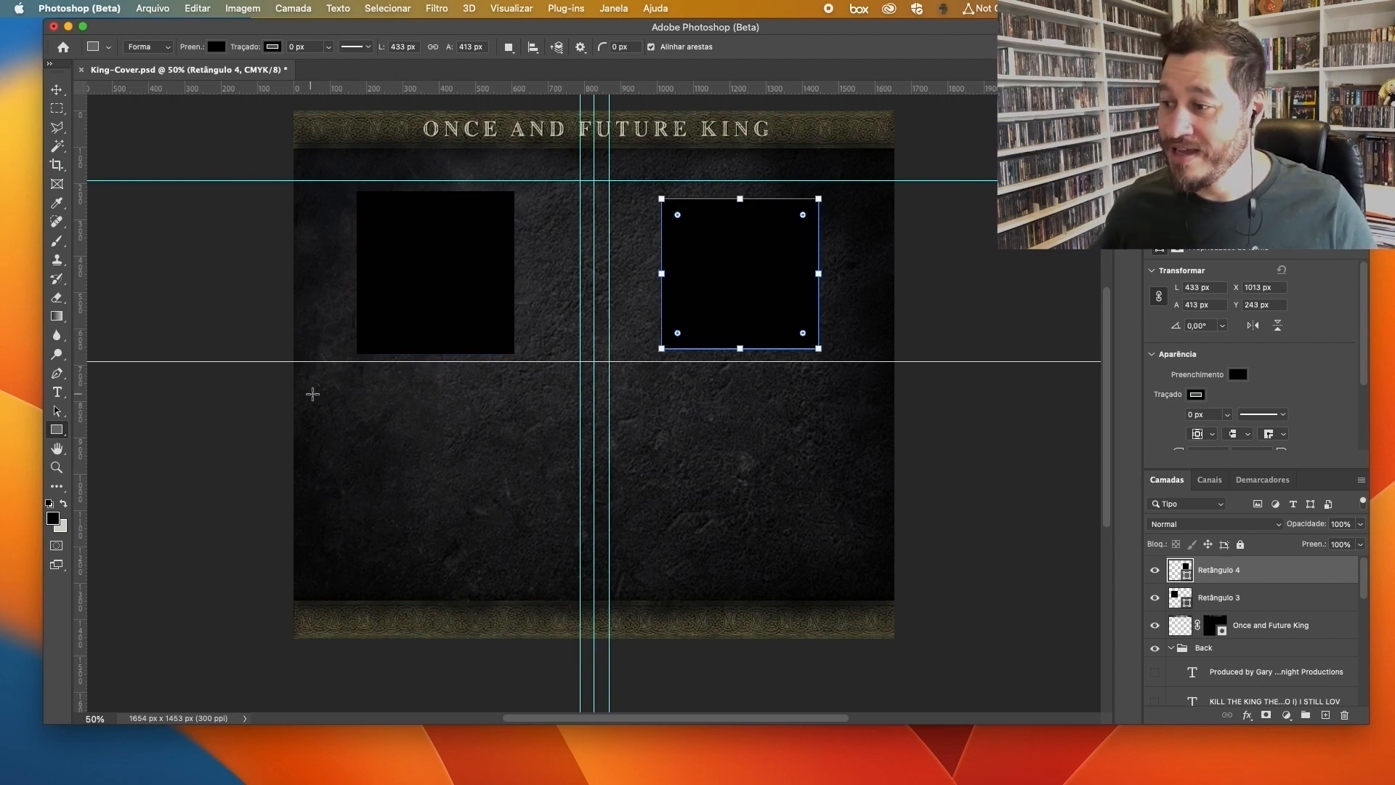
# Step: Draw two larger black rectangles below the first pair, about 524 × 533 px and about 620 × 545 px
pyautogui.moveTo(342, 376)
pyautogui.mouseDown()
pyautogui.moveTo(536, 536)
pyautogui.moveTo(531, 570)
pyautogui.mouseUp()
pyautogui.moveTo(639, 380); pyautogui.dragTo(864, 577)
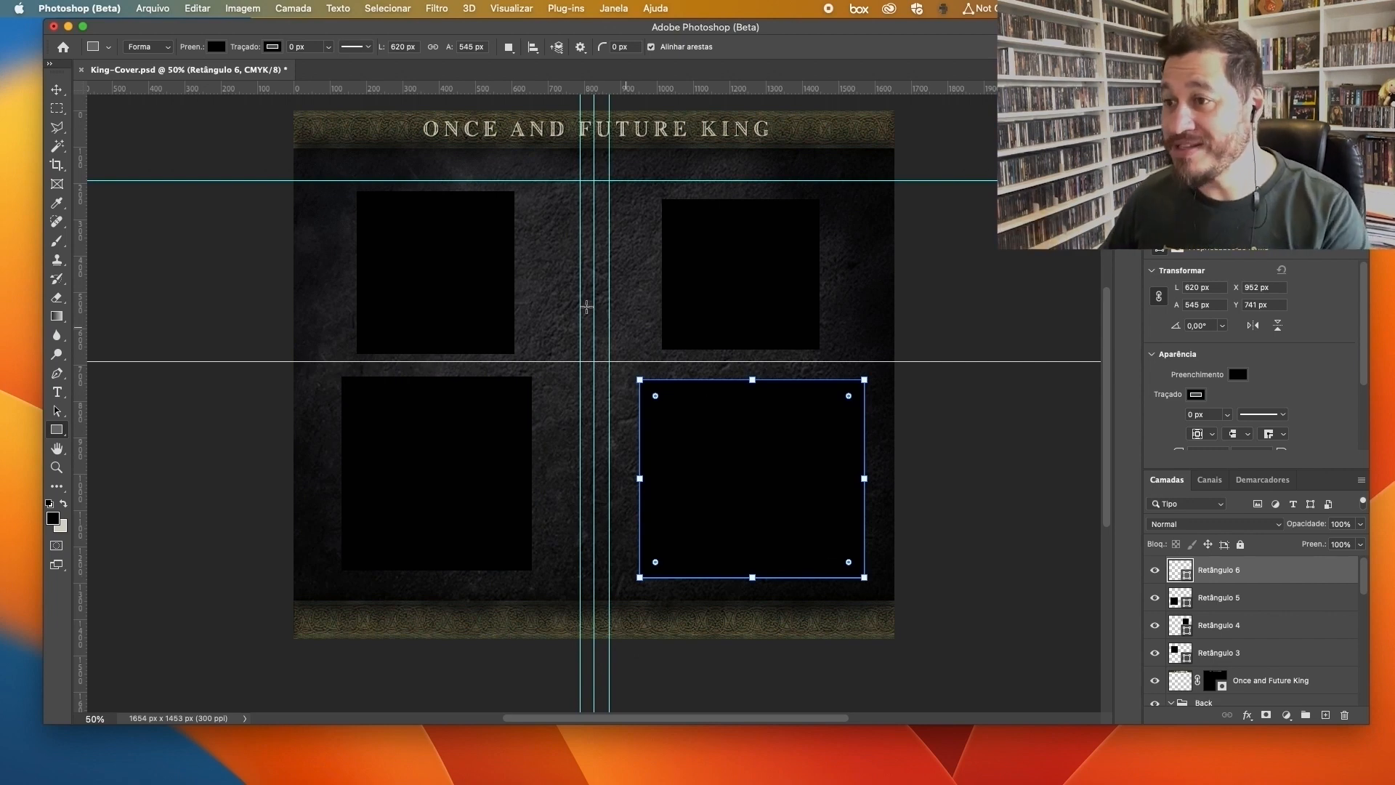
# Step: Delete the four black placeholder rectangles from the back cover layout
pyautogui.press('v')
pyautogui.press('Delete')
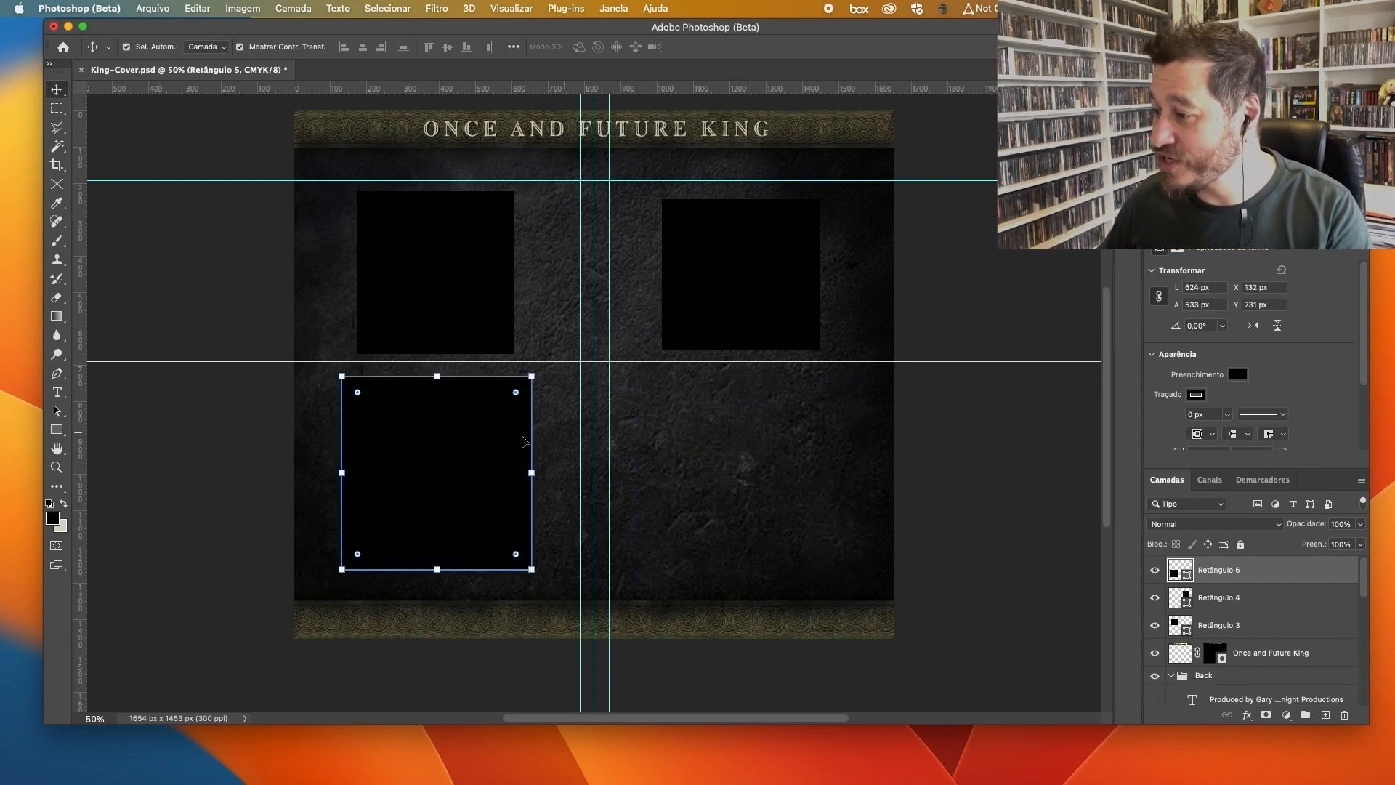
pyautogui.press('Delete')
pyautogui.press('Delete')
pyautogui.press('Delete')
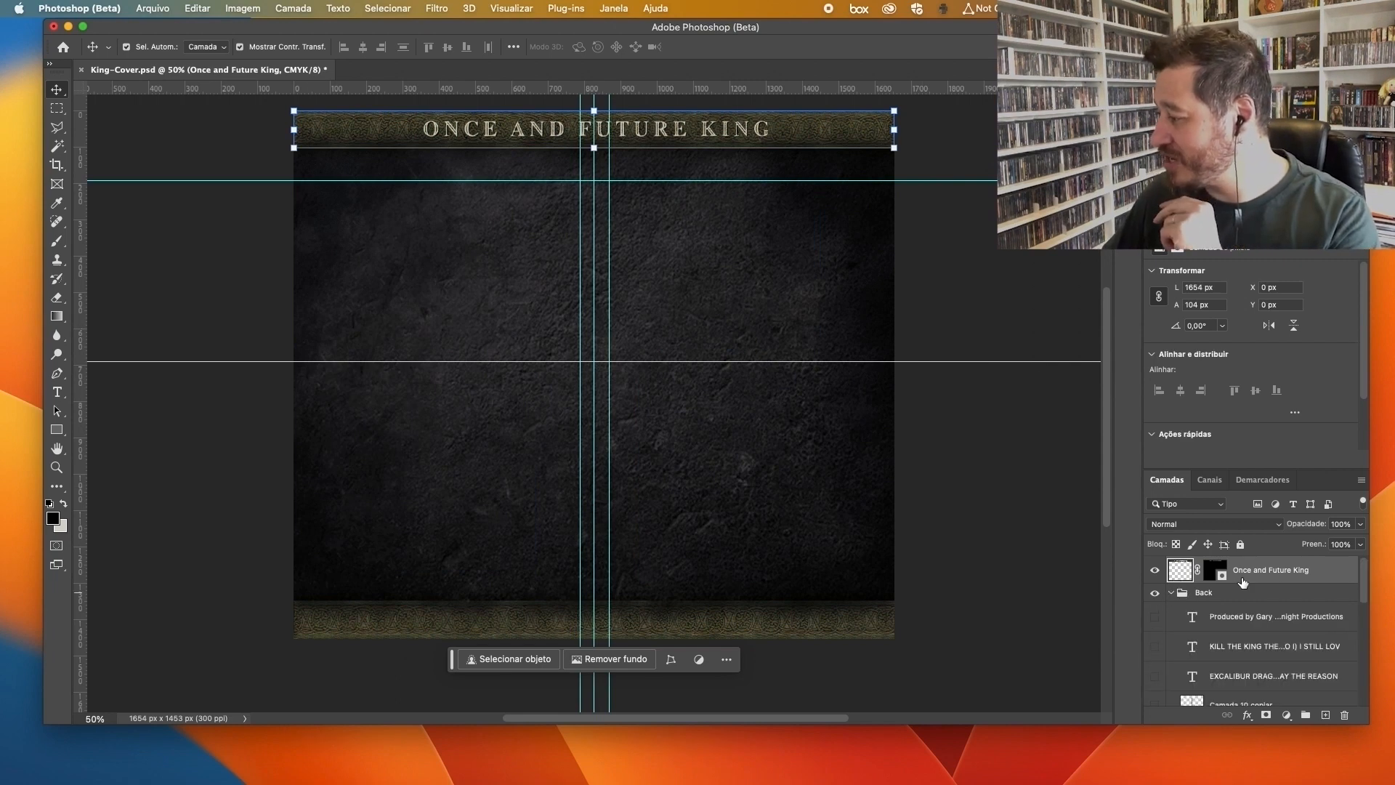
# Step: Try the ornamental vertical band on Camada 10 copiar in the Back group, then hide it again
pyautogui.scroll(-4, 1243, 617)
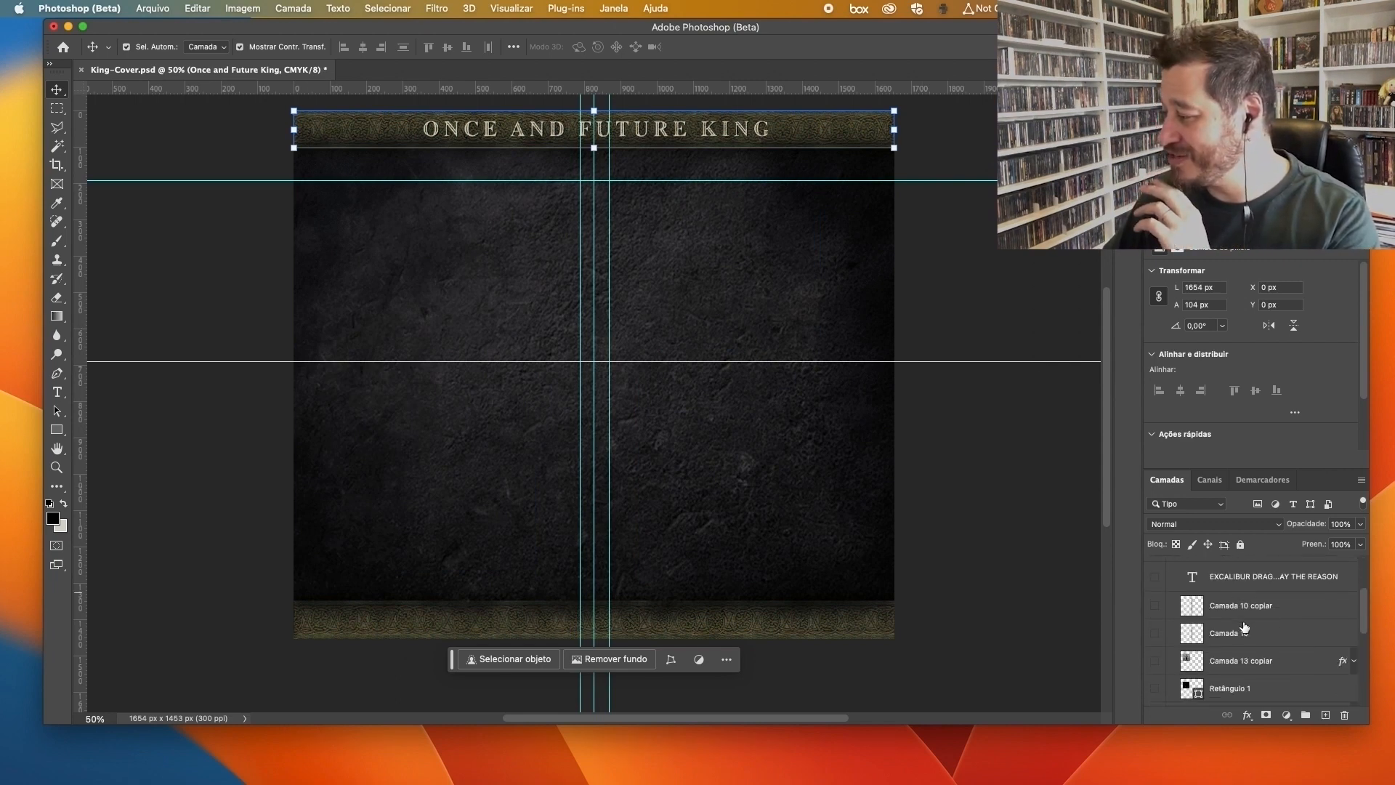
pyautogui.click(1156, 606)
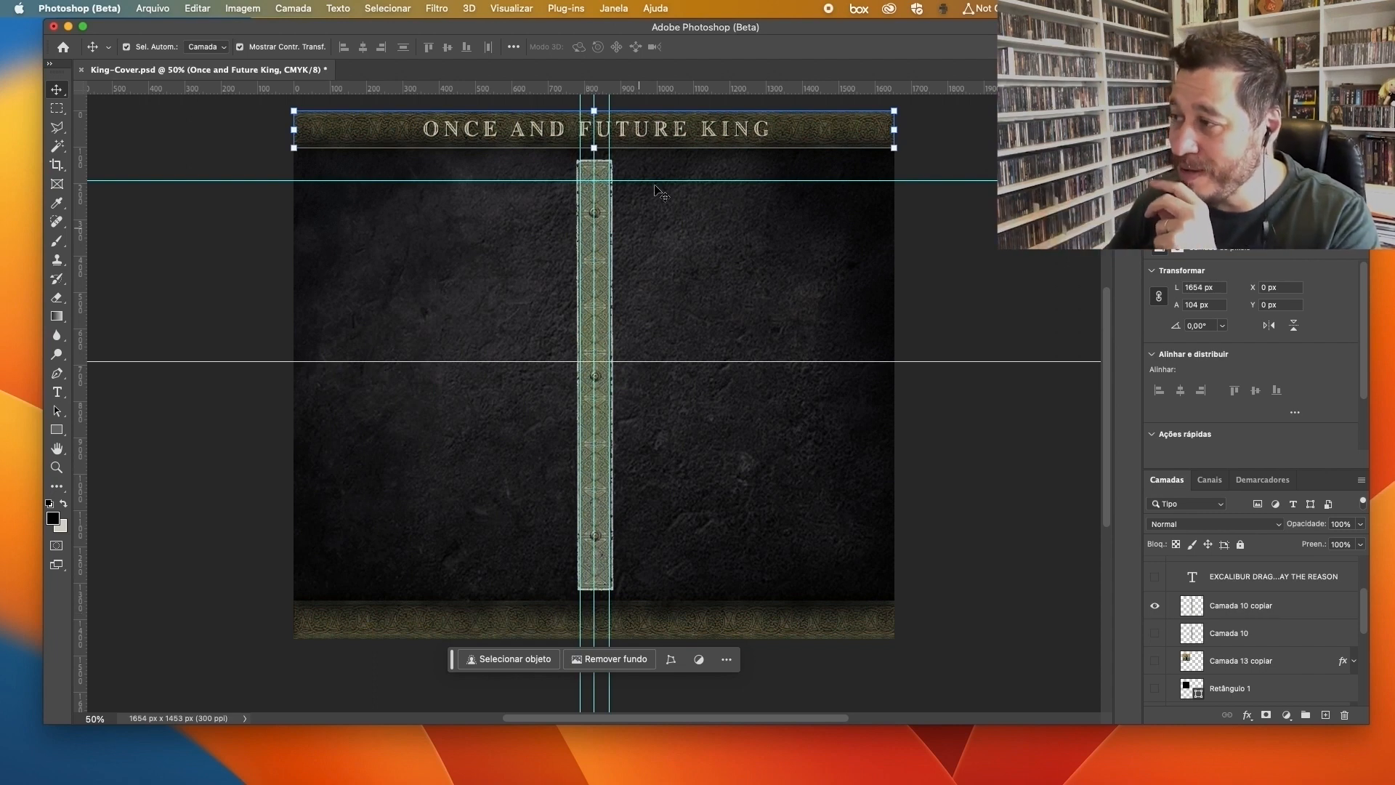
pyautogui.click(1155, 607)
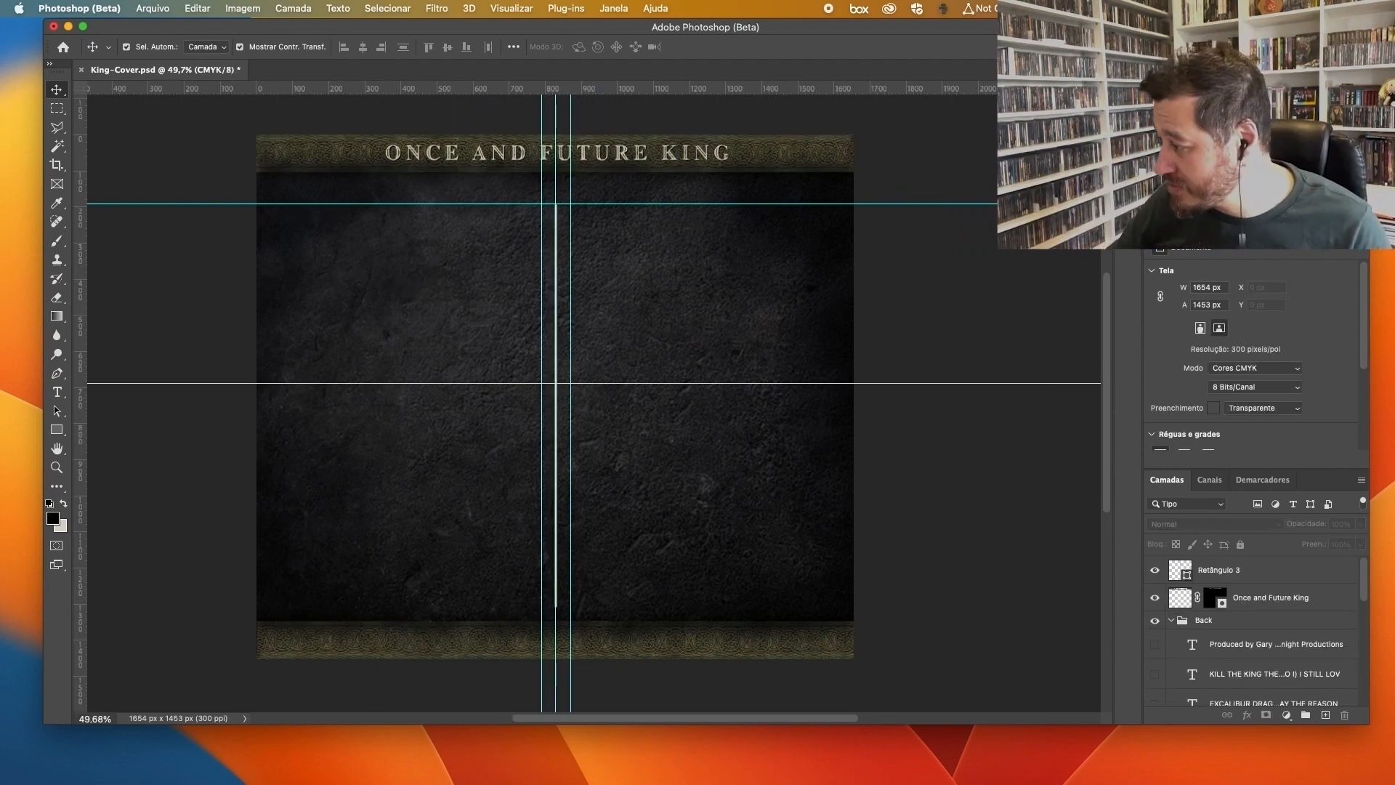
# Step: Compare the Camada 13 copiar and Camada 14 versions of the Part I cover, leaving only Camada 14 shown
pyautogui.scroll(-5, 1355, 588)
pyautogui.click(1155, 656)
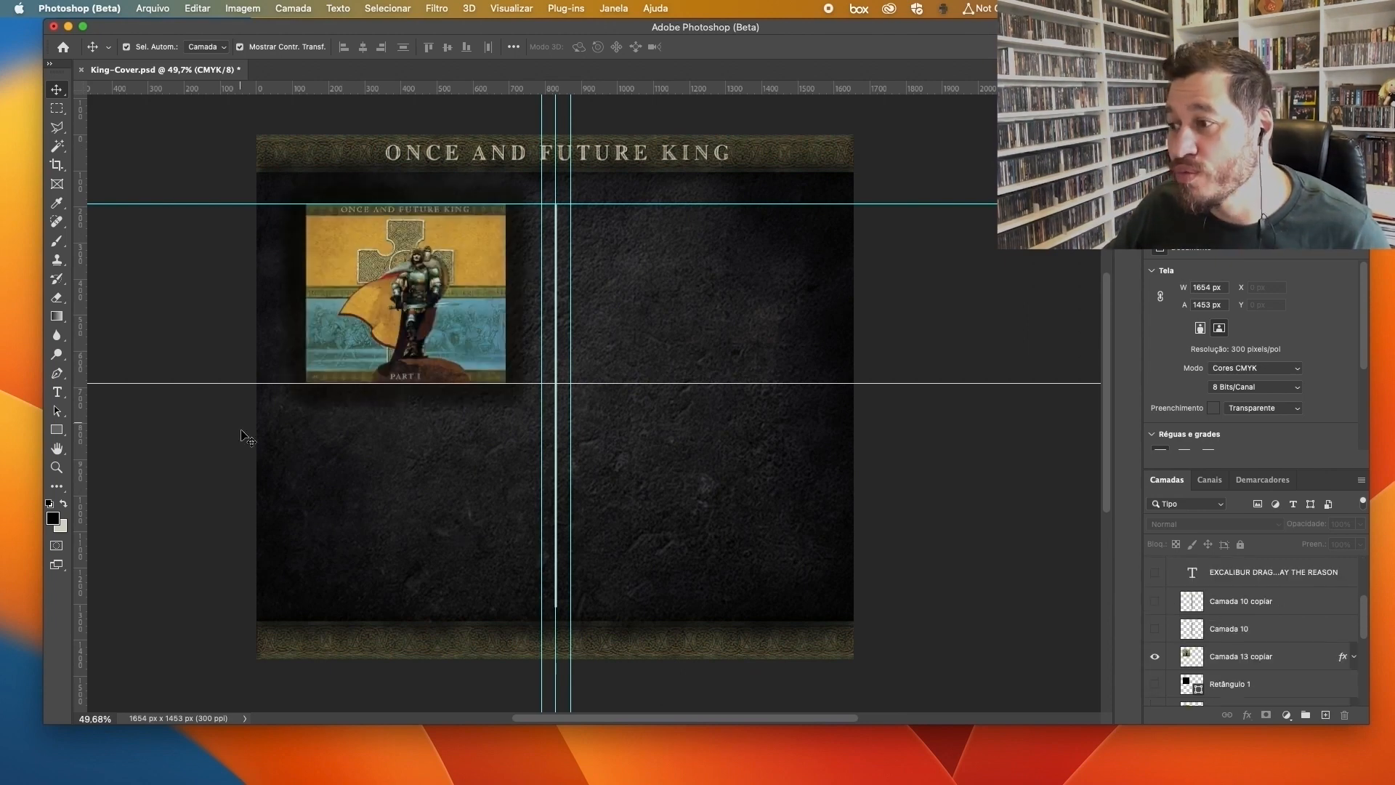
pyautogui.scroll(-2, 1164, 607)
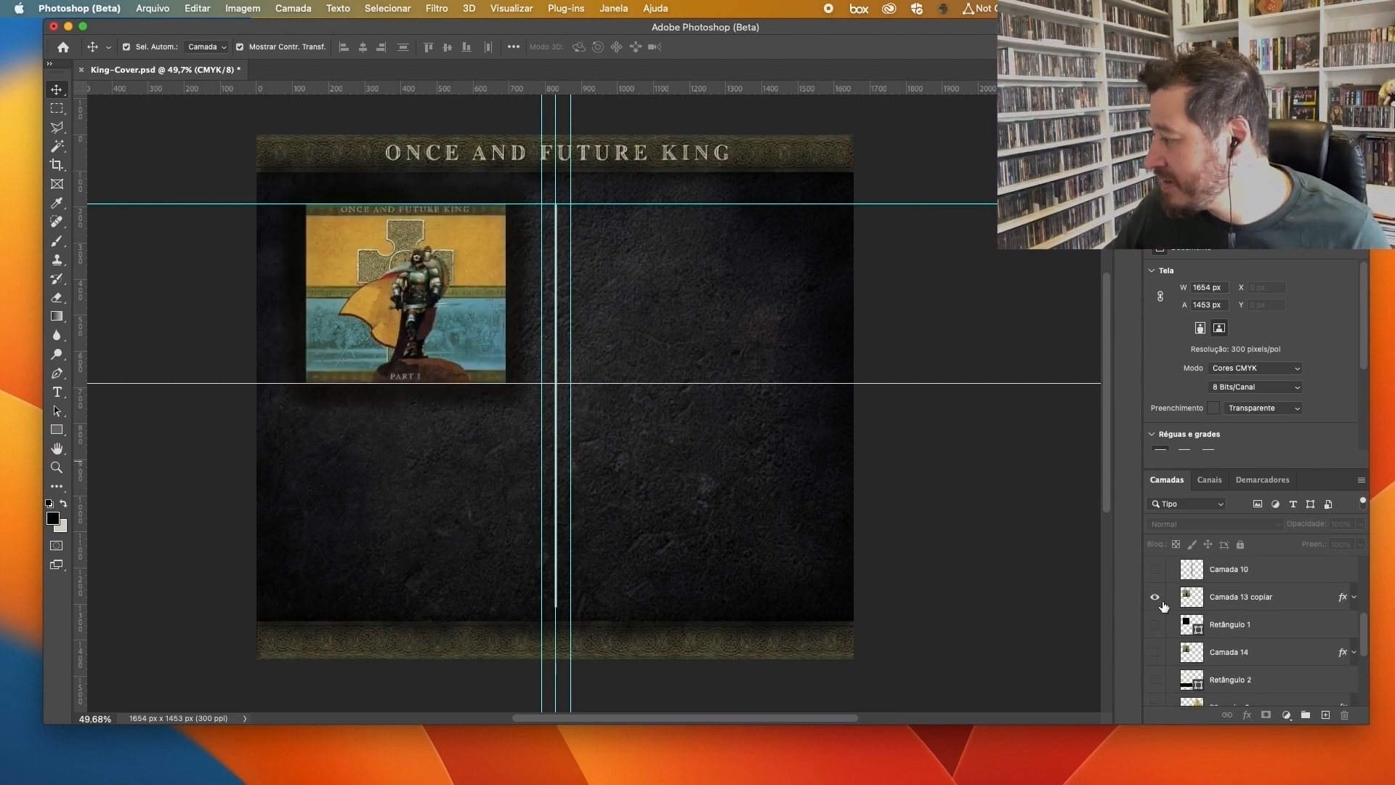
pyautogui.click(1156, 598)
pyautogui.click(1155, 653)
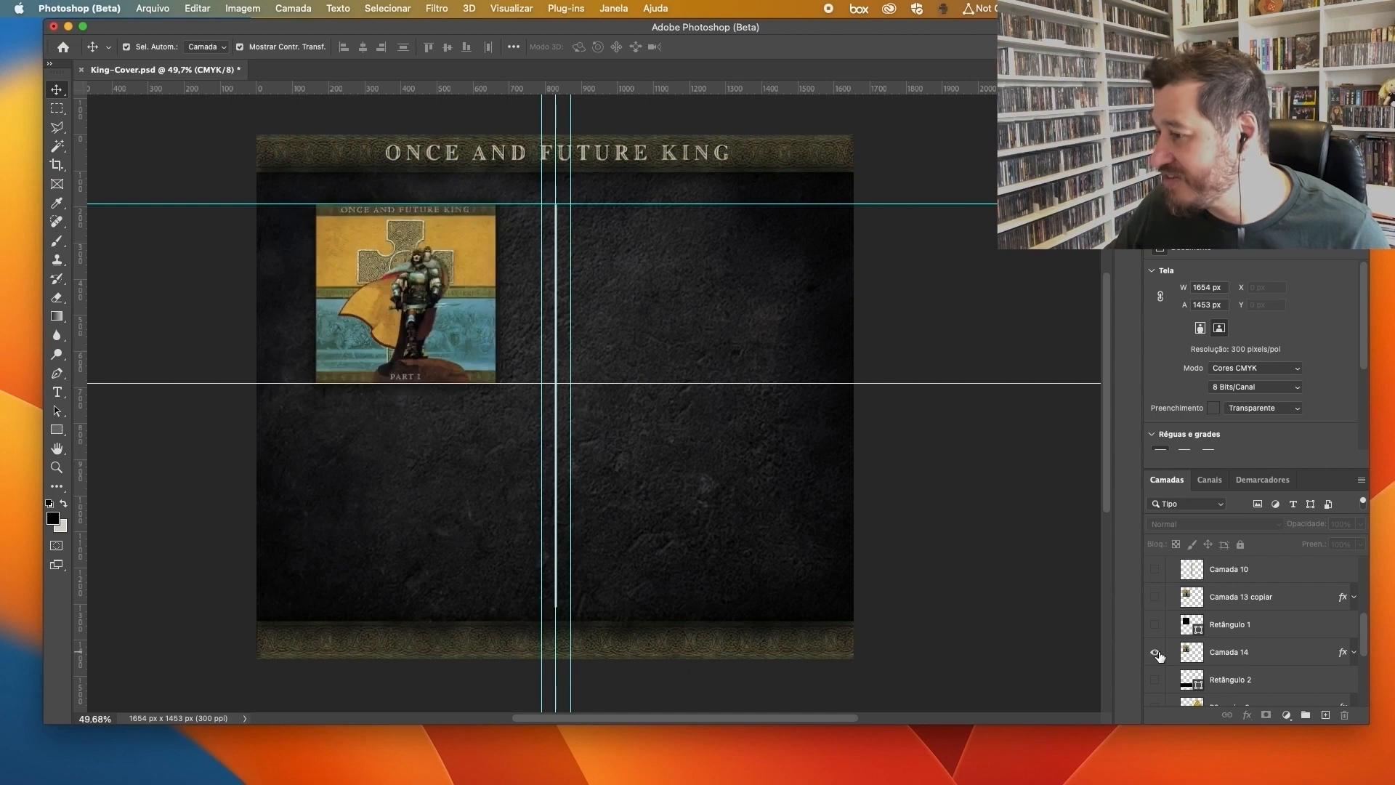
pyautogui.click(1157, 596)
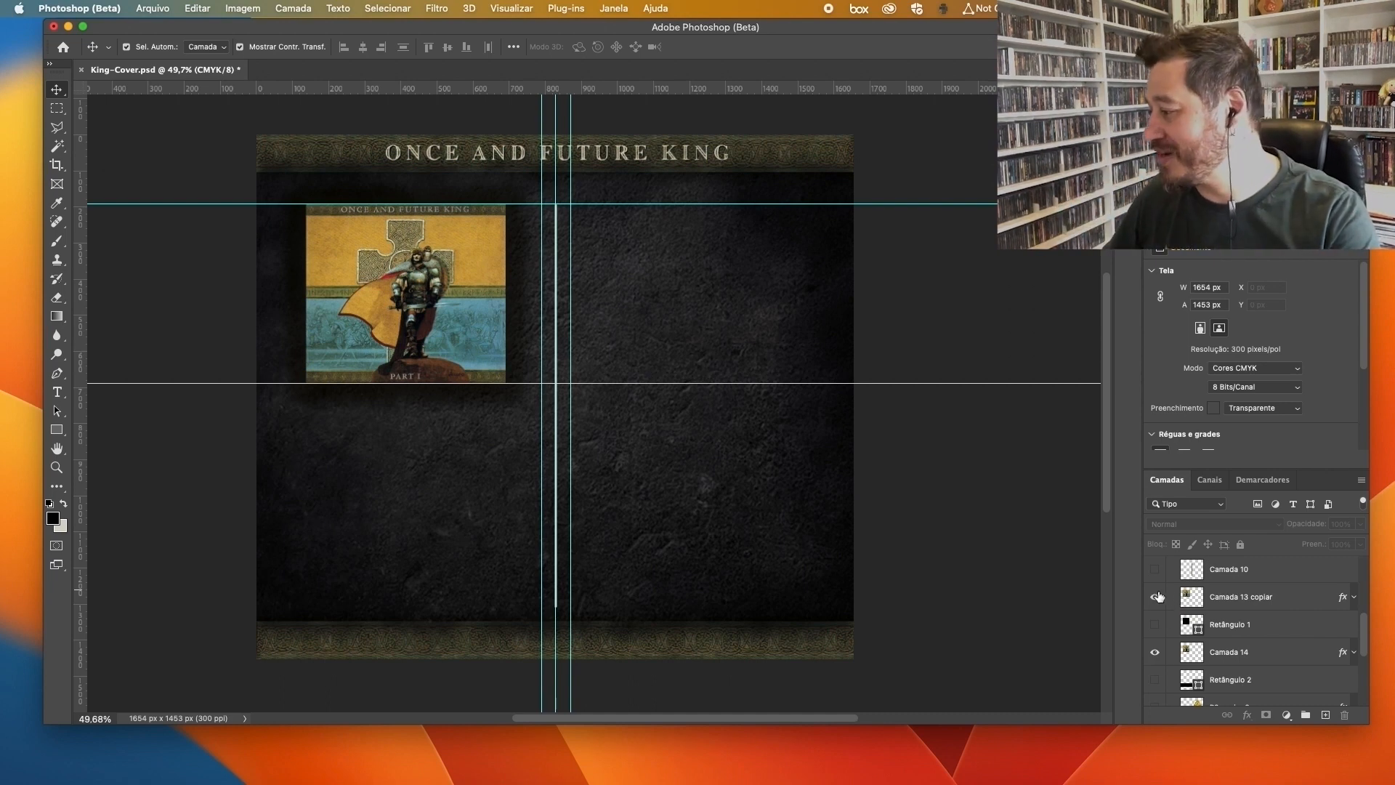
pyautogui.click(1156, 597)
# Step: Show the Part II cover on Camada 15 and both track list text layers in the Back group
pyautogui.scroll(-3, 1163, 655)
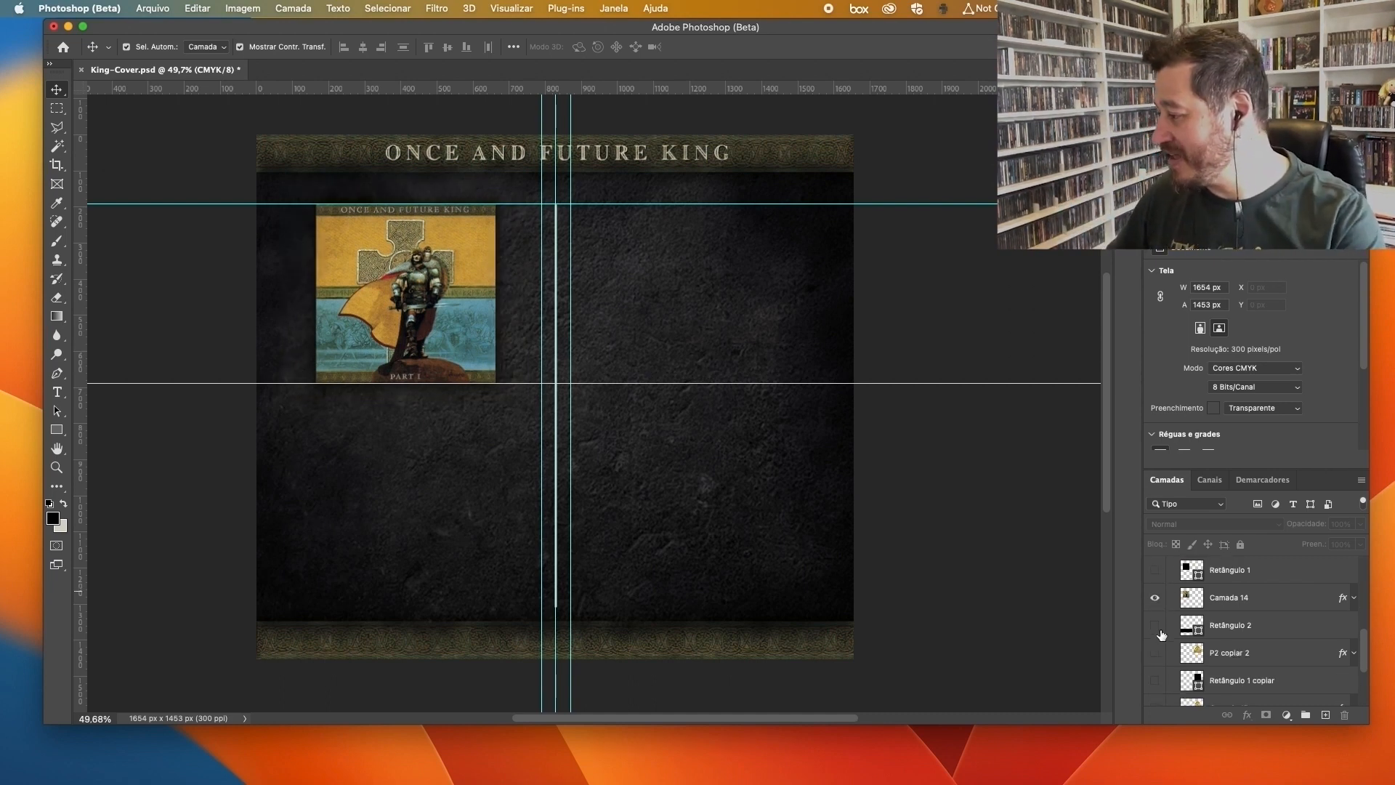
pyautogui.click(1156, 686)
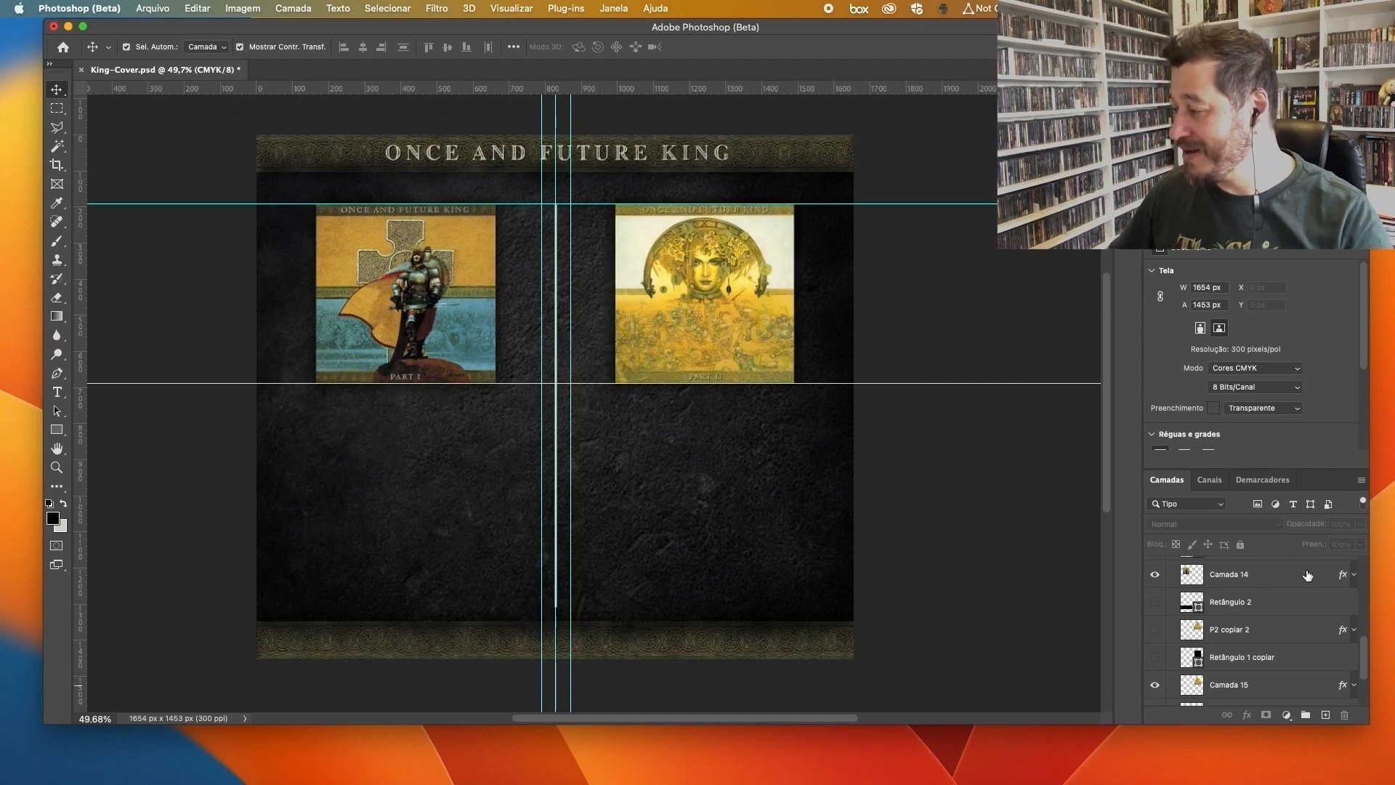
pyautogui.scroll(1, 1225, 638)
pyautogui.scroll(-4, 1225, 639)
pyautogui.scroll(3, 1225, 638)
pyautogui.scroll(5, 1225, 638)
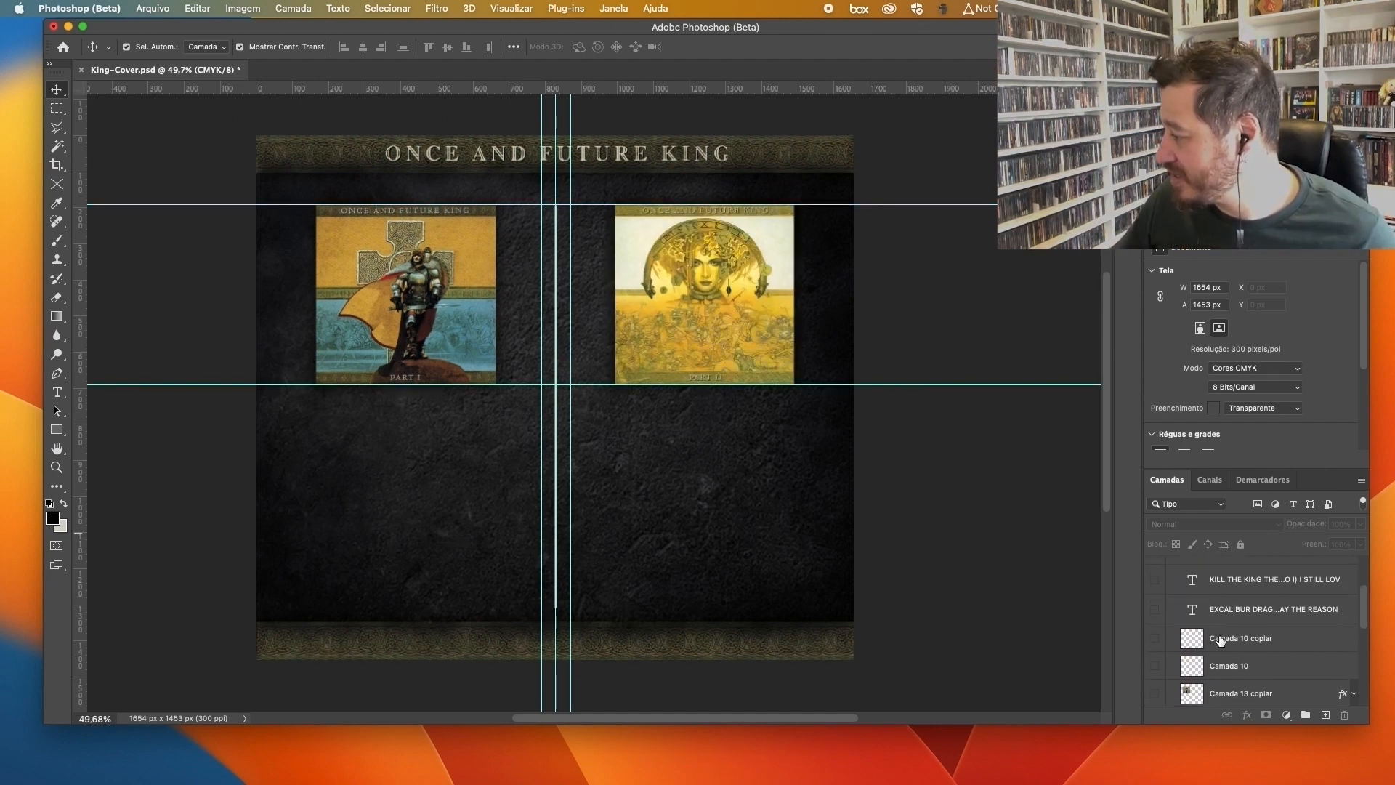
pyautogui.moveTo(1154, 580); pyautogui.dragTo(1156, 615)
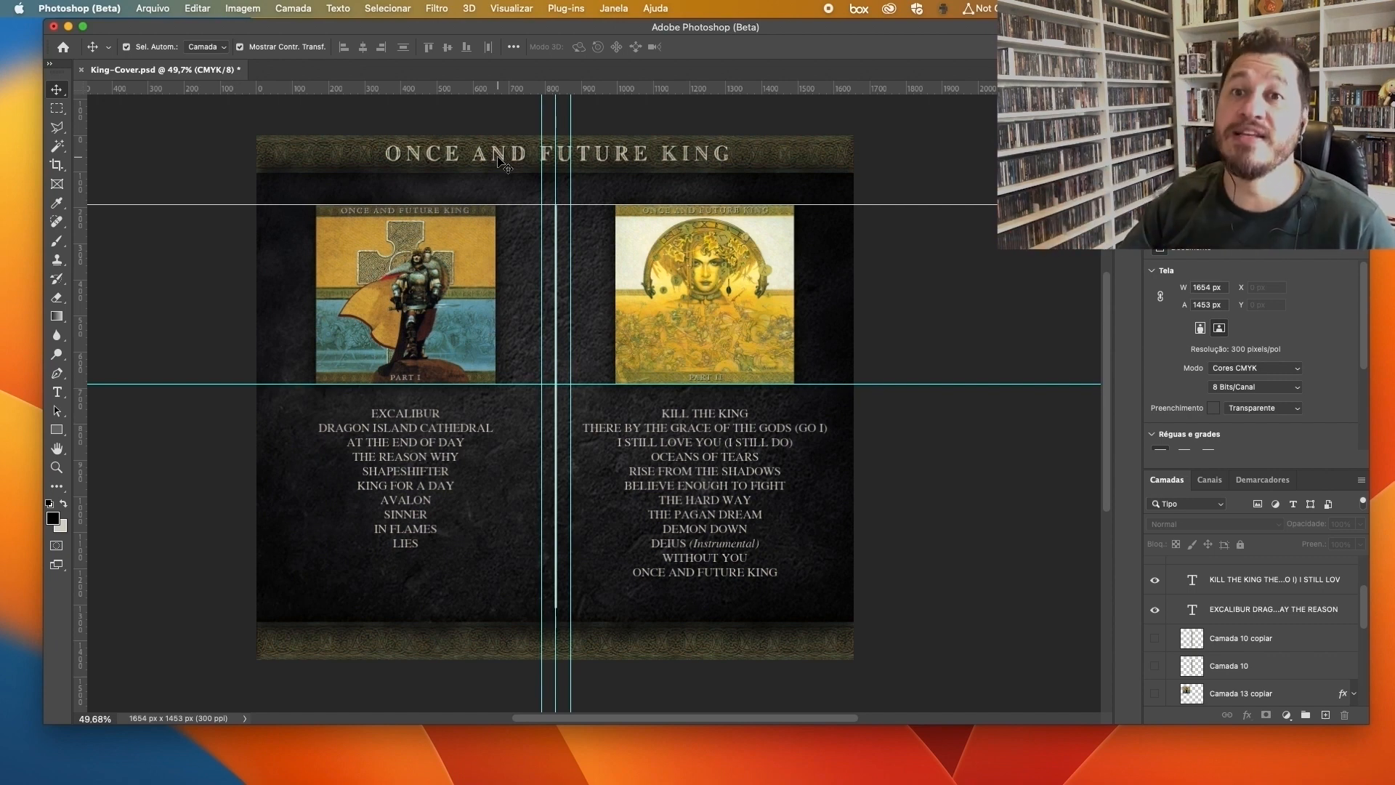
# Step: Check the Excalibur track list's lettering up close, then show the Produced by Gary Hughes credit layer
pyautogui.click(476, 431)
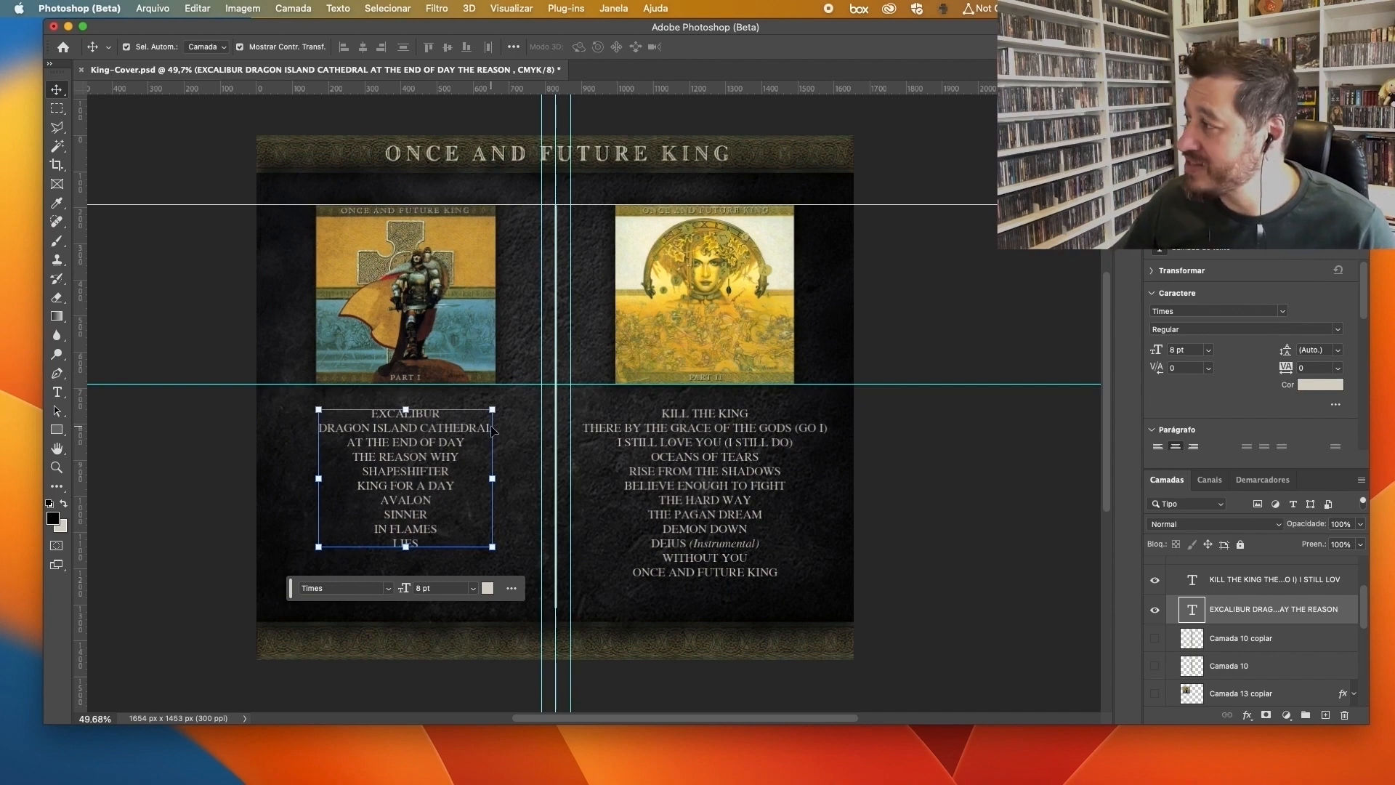
pyautogui.scroll(3, 494, 431)
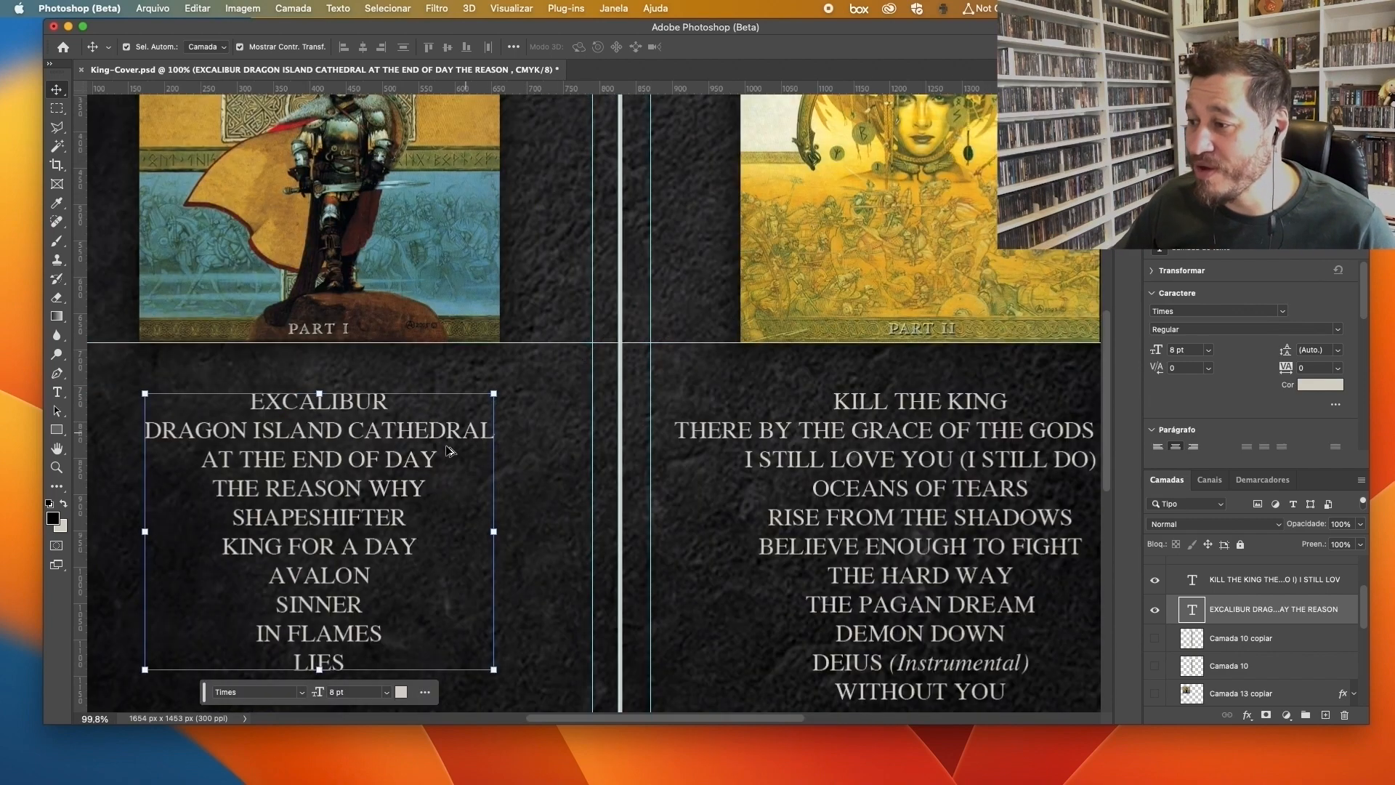
pyautogui.scroll(-3, 439, 414)
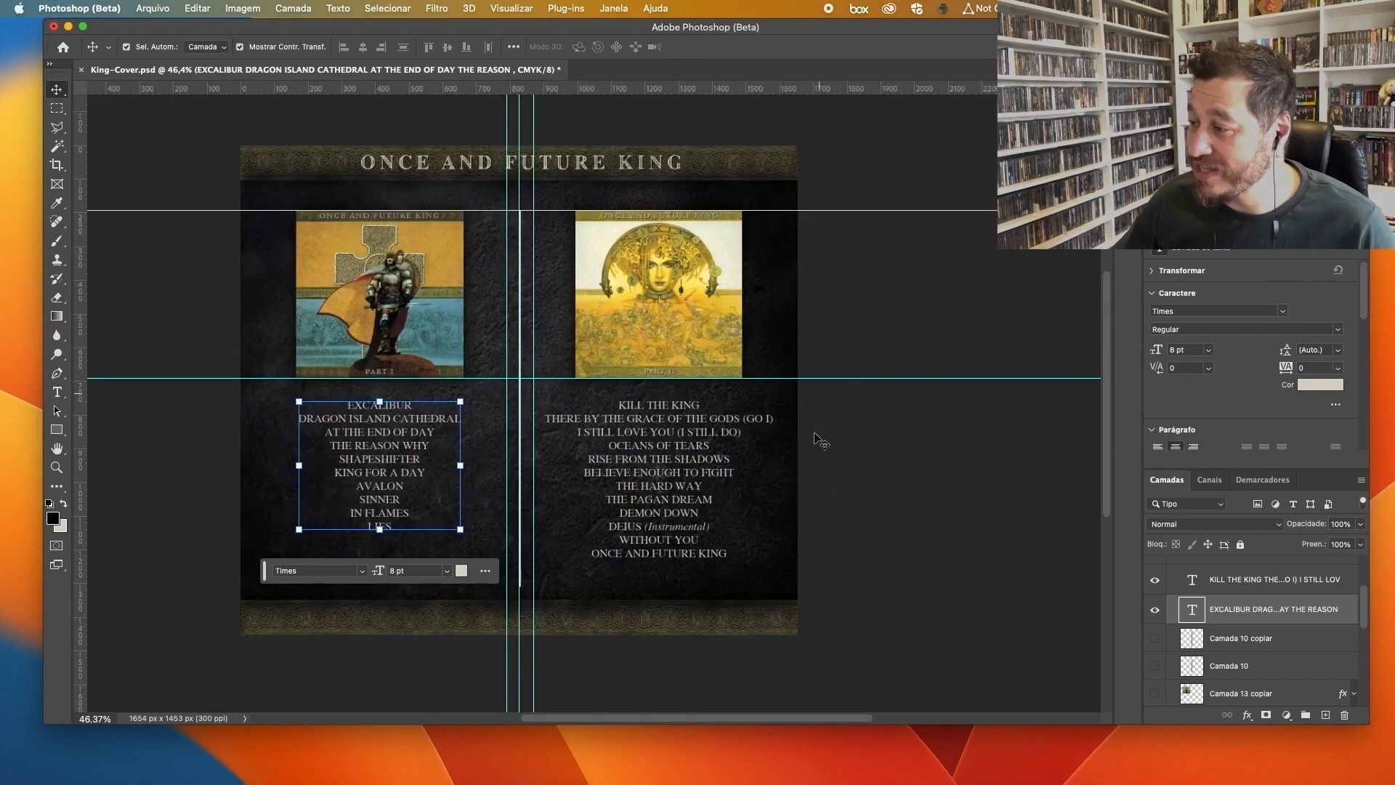
pyautogui.click(884, 492)
pyautogui.scroll(3, 1233, 638)
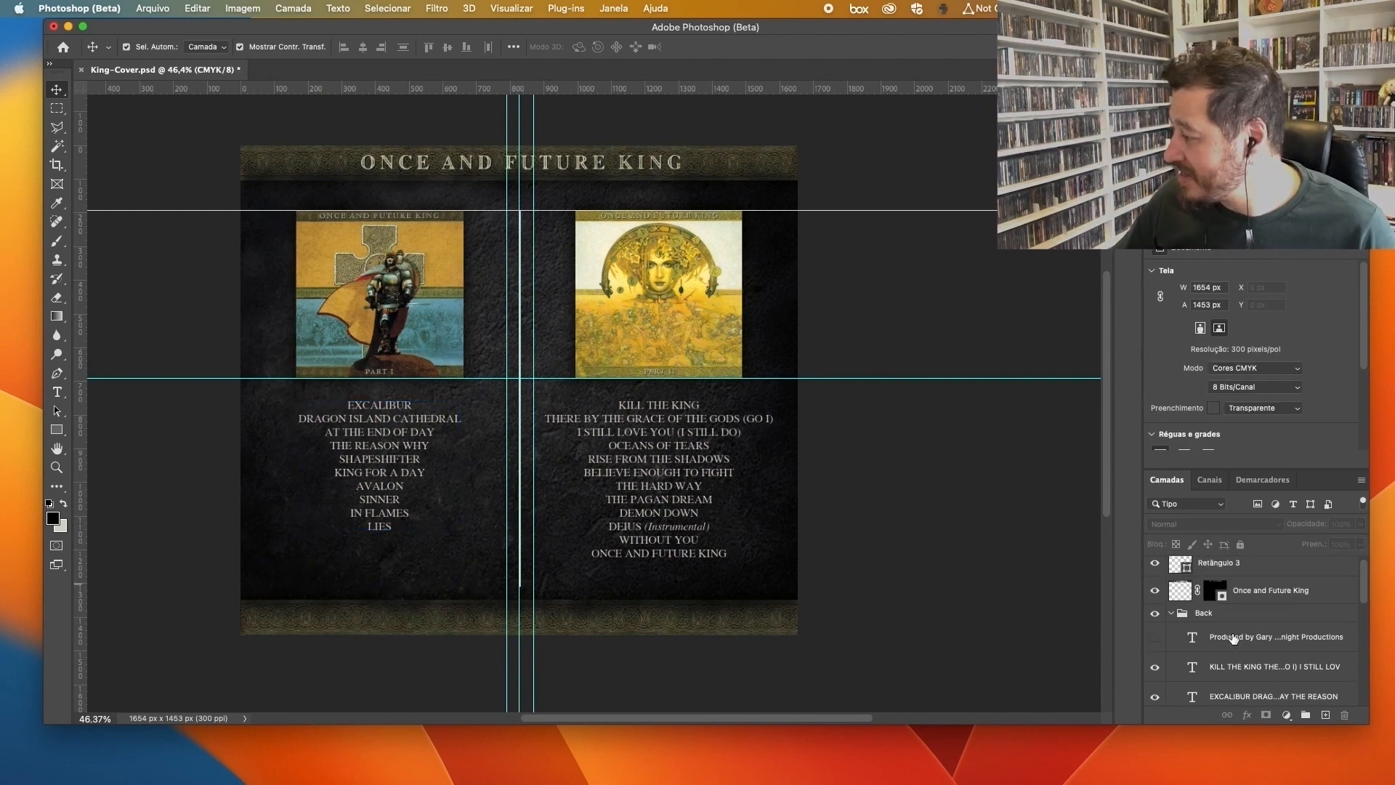
pyautogui.click(1155, 639)
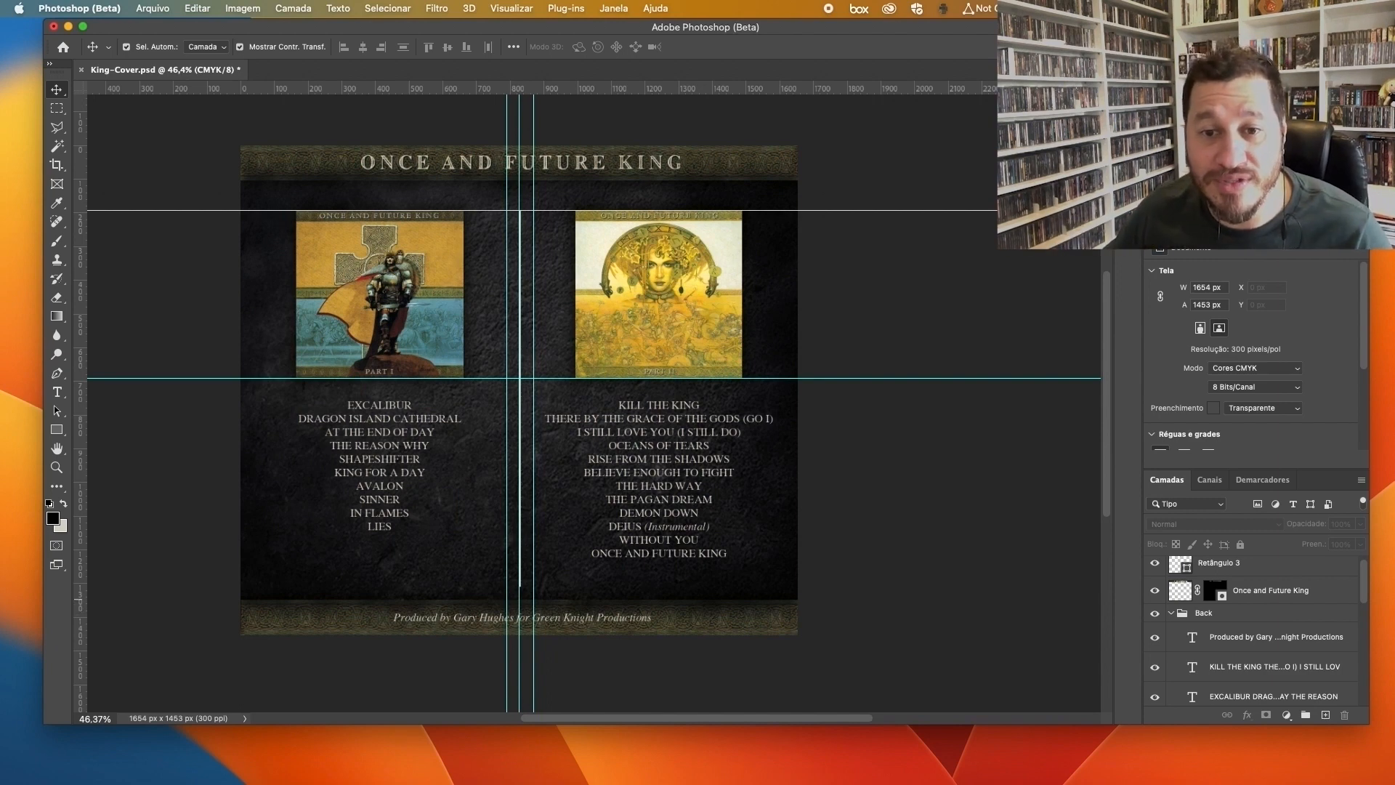
pyautogui.press('space')
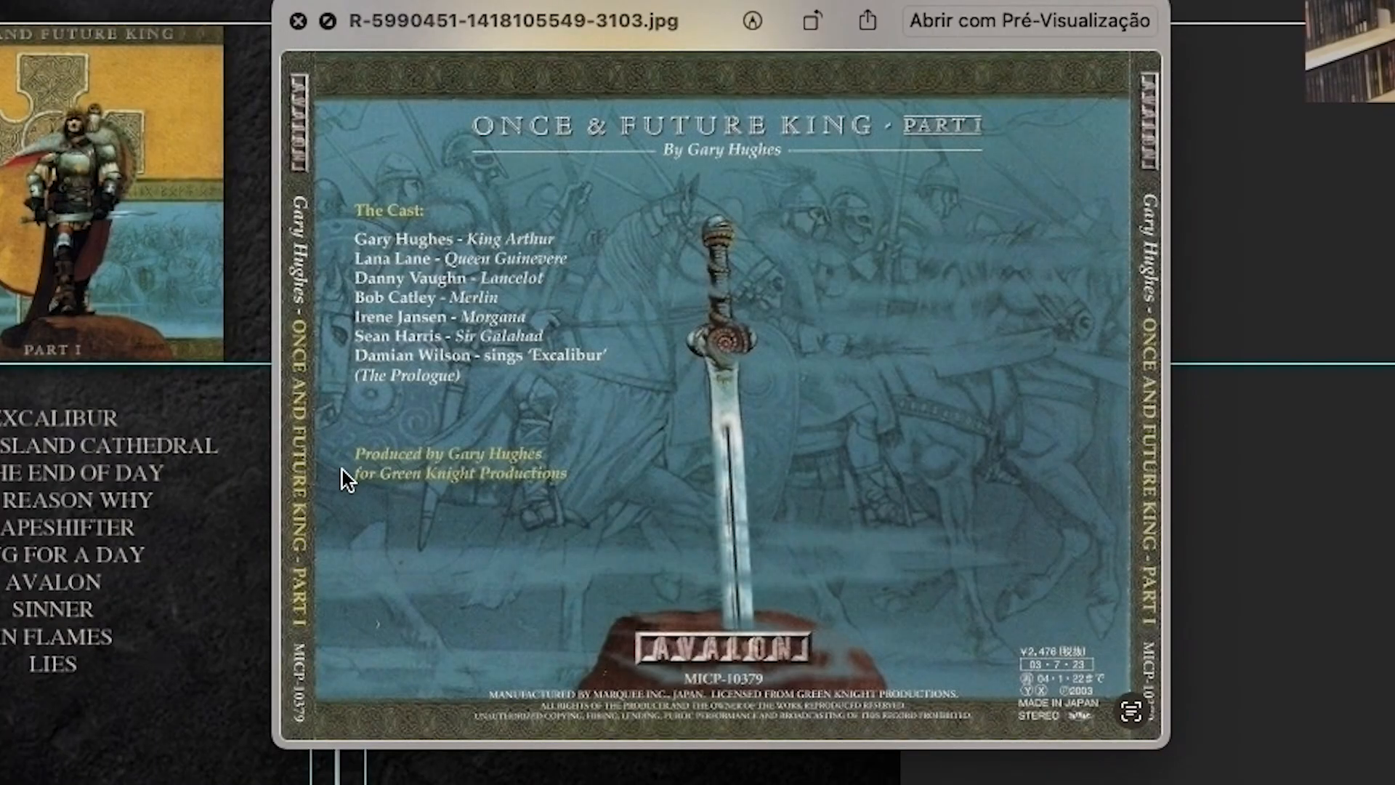
pyautogui.moveTo(346, 436); pyautogui.dragTo(567, 476)
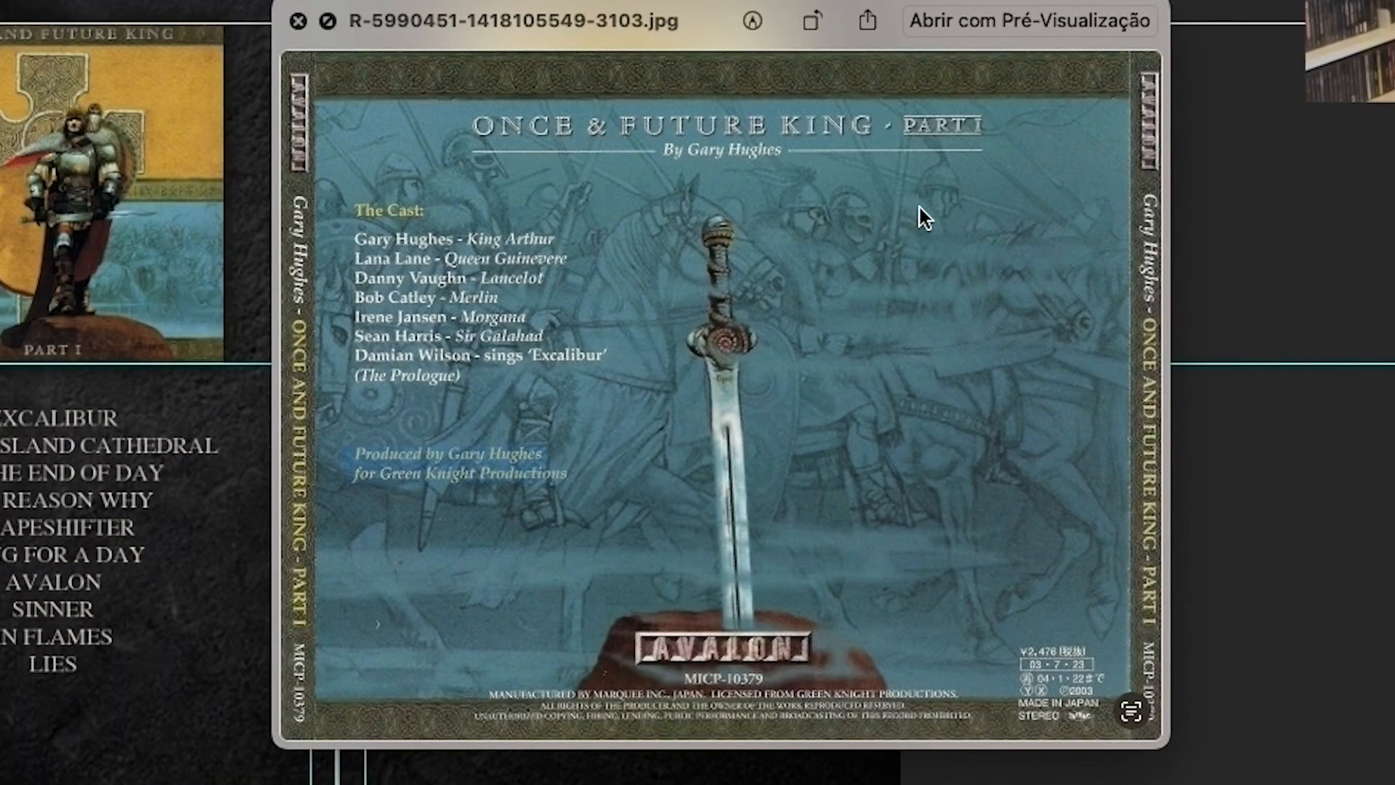
pyautogui.click(298, 20)
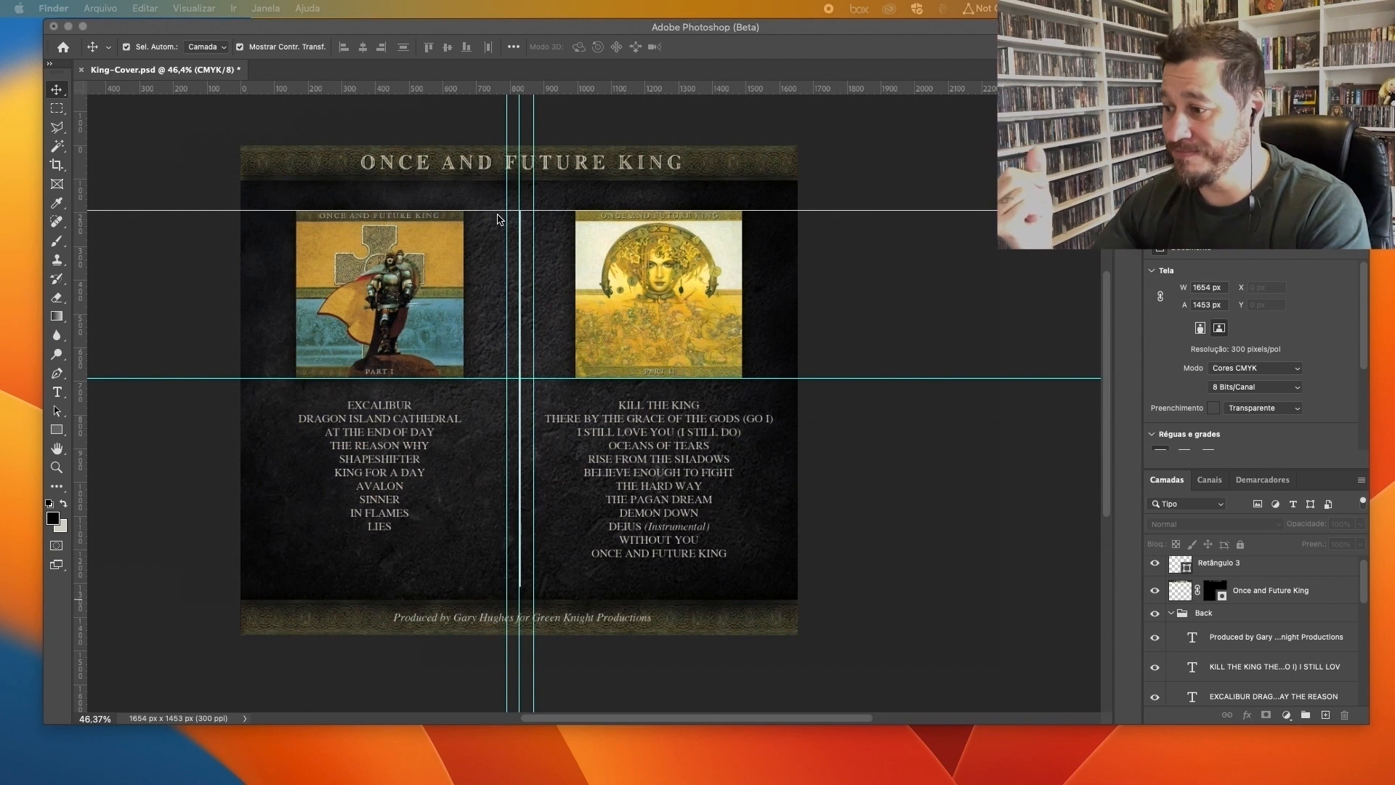
# Step: Set the leading of the Excalibur track list to 12 pt
pyautogui.click(361, 445)
pyautogui.click(381, 445)
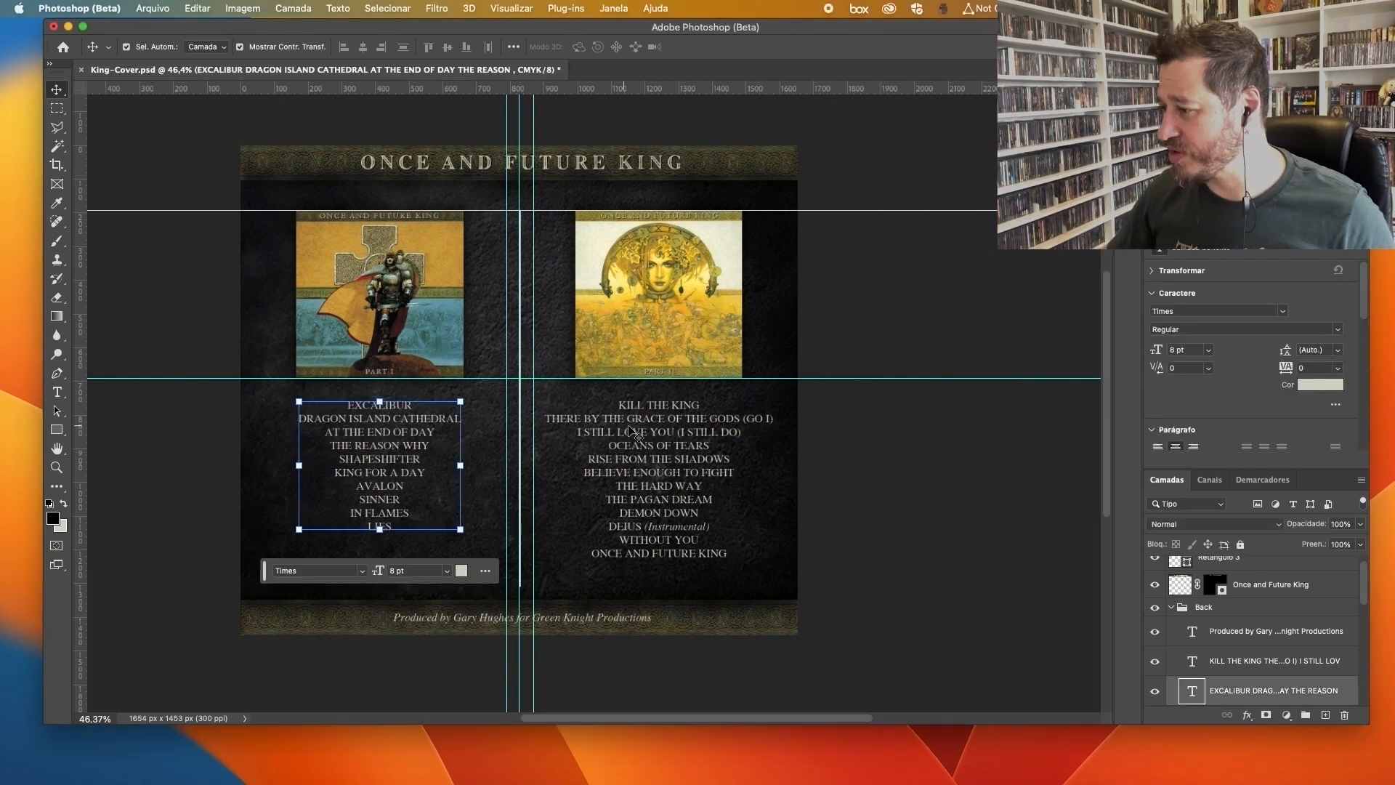
pyautogui.click(1338, 350)
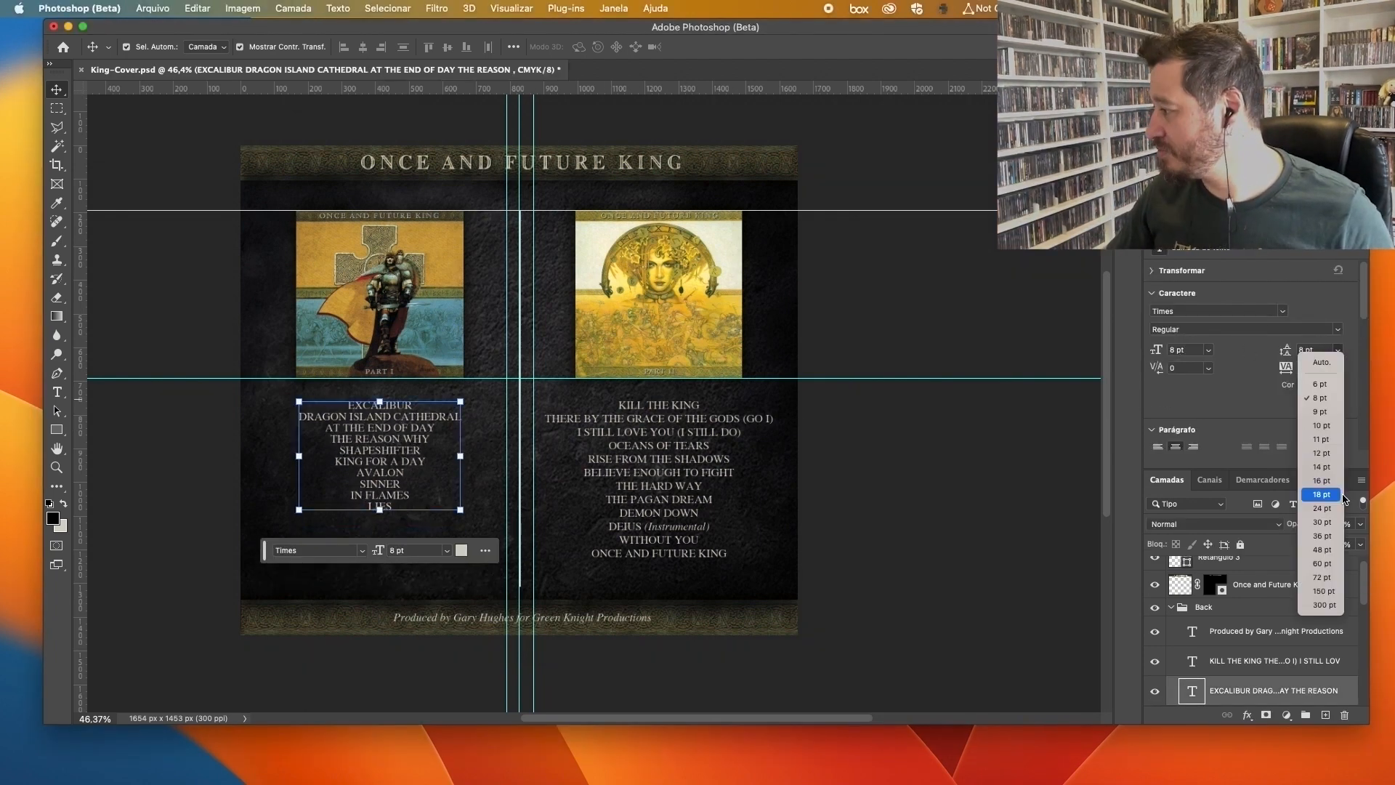
pyautogui.click(1323, 492)
pyautogui.click(1338, 350)
pyautogui.click(1323, 462)
# Step: Set the leading of the Kill the King track list to 12 pt
pyautogui.click(659, 459)
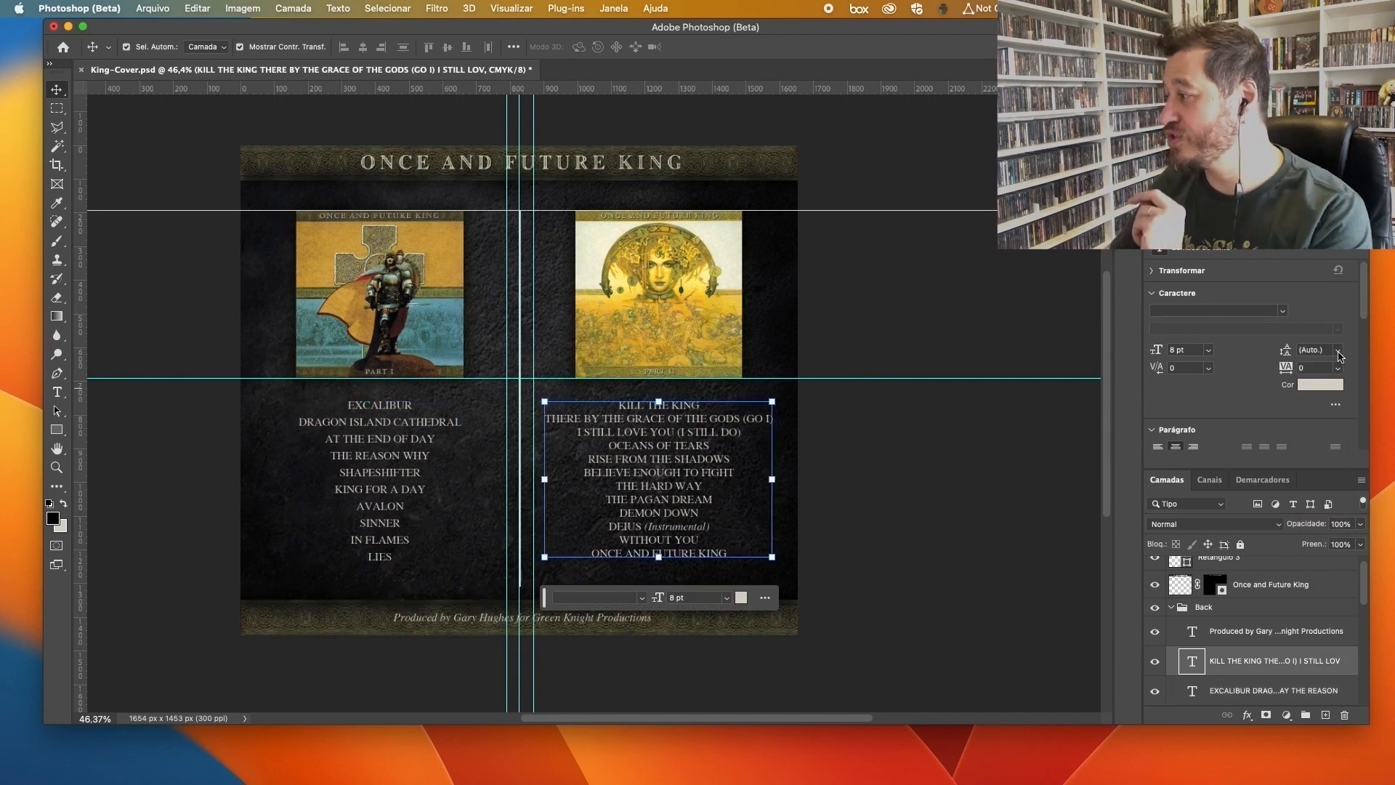
pyautogui.click(1339, 351)
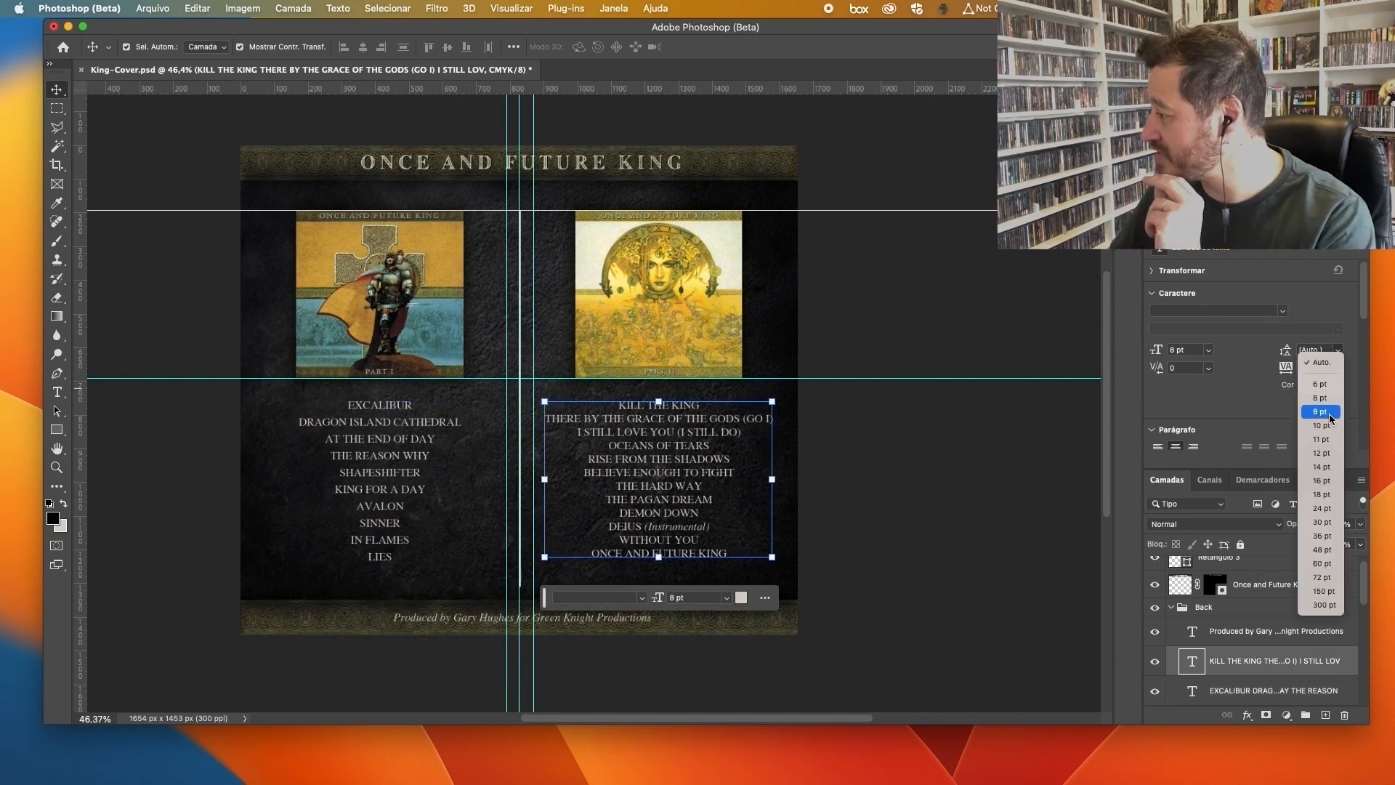
pyautogui.click(1323, 453)
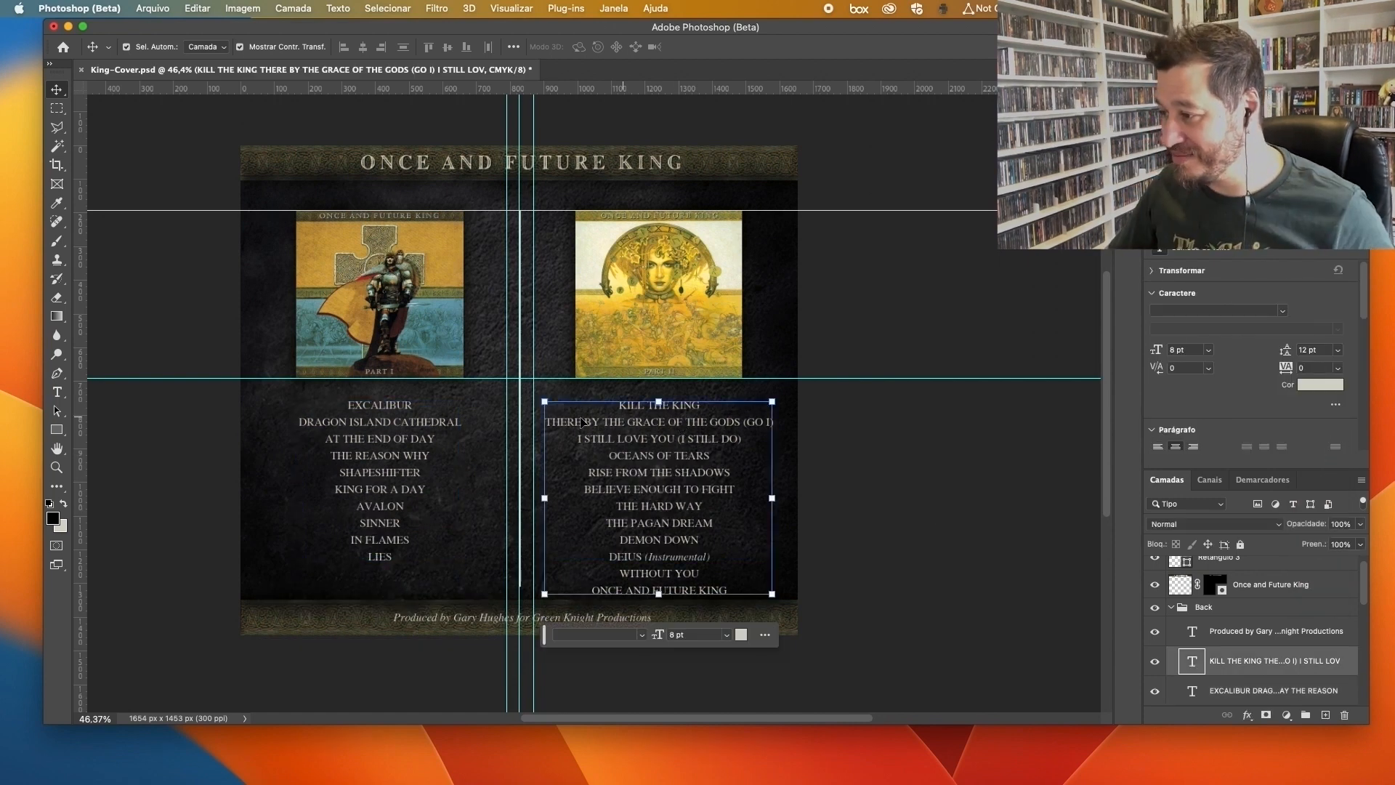
# Step: Move both track lists up together by about 30 px, closer to the album covers
pyautogui.keyDown('shift'); pyautogui.click(392, 414); pyautogui.keyUp('shift')
pyautogui.hotkey('shift', 'Up')
pyautogui.hotkey('shift', 'Up')
pyautogui.hotkey('shift', 'Up')
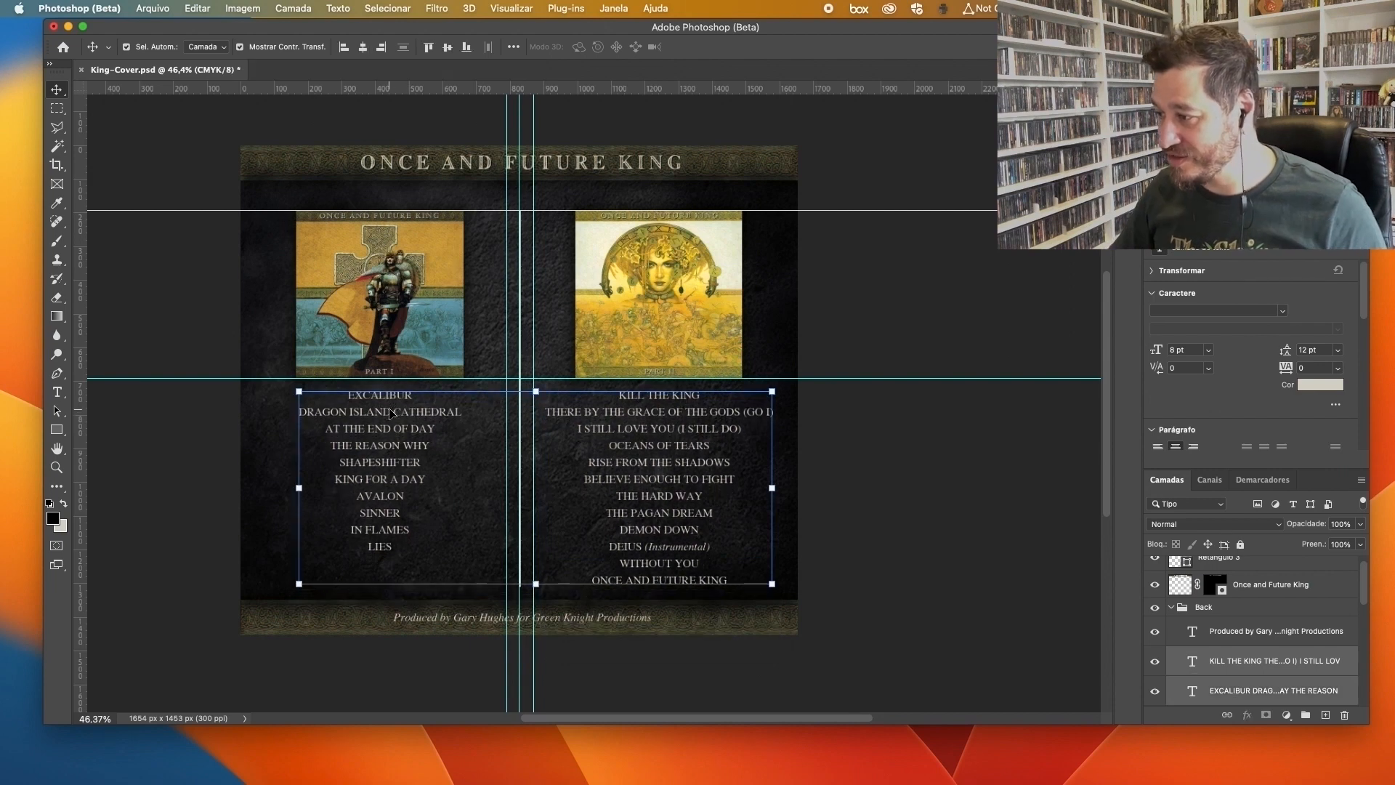
pyautogui.click(952, 471)
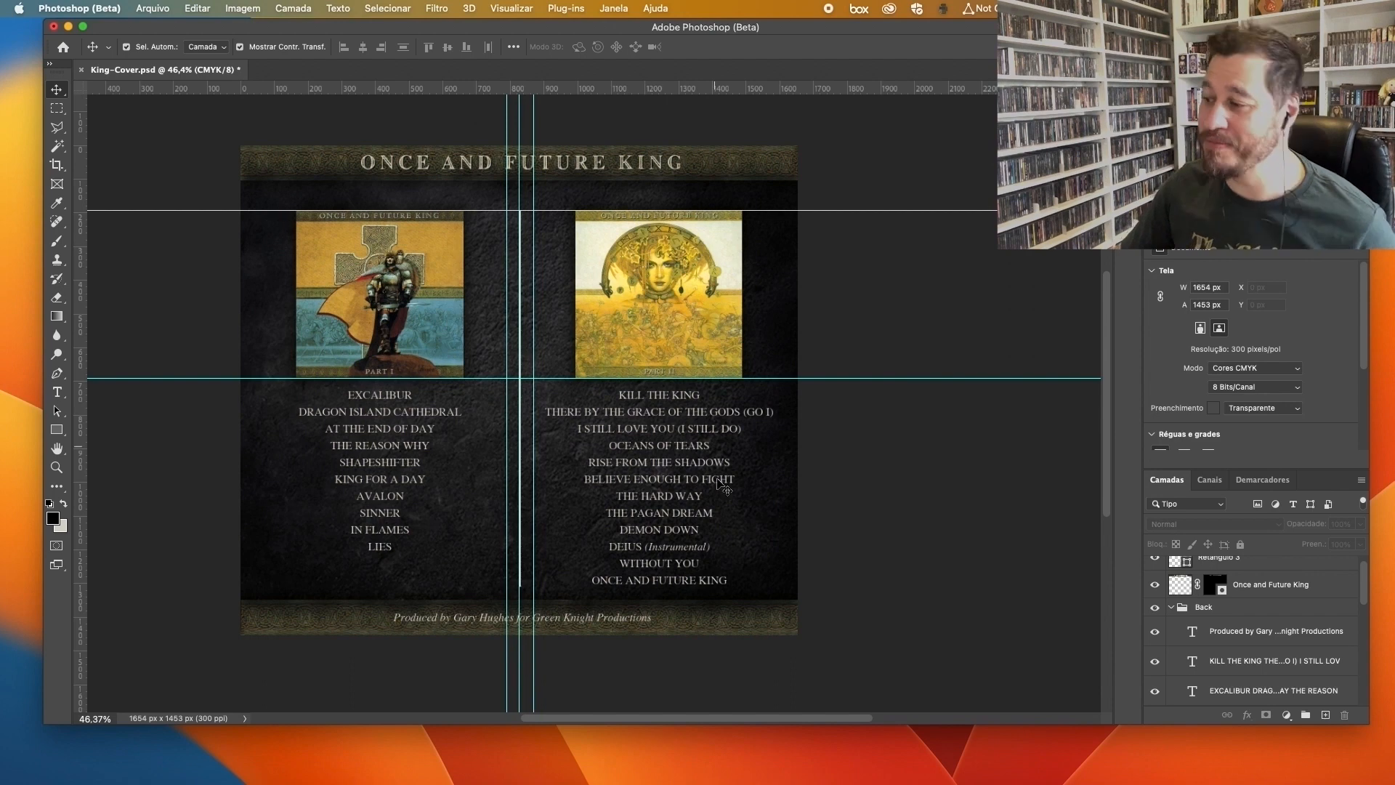
# Step: Move both cover images and their track lists up slightly as one block, with the horizontal guides realigned to the covers
pyautogui.click(675, 435)
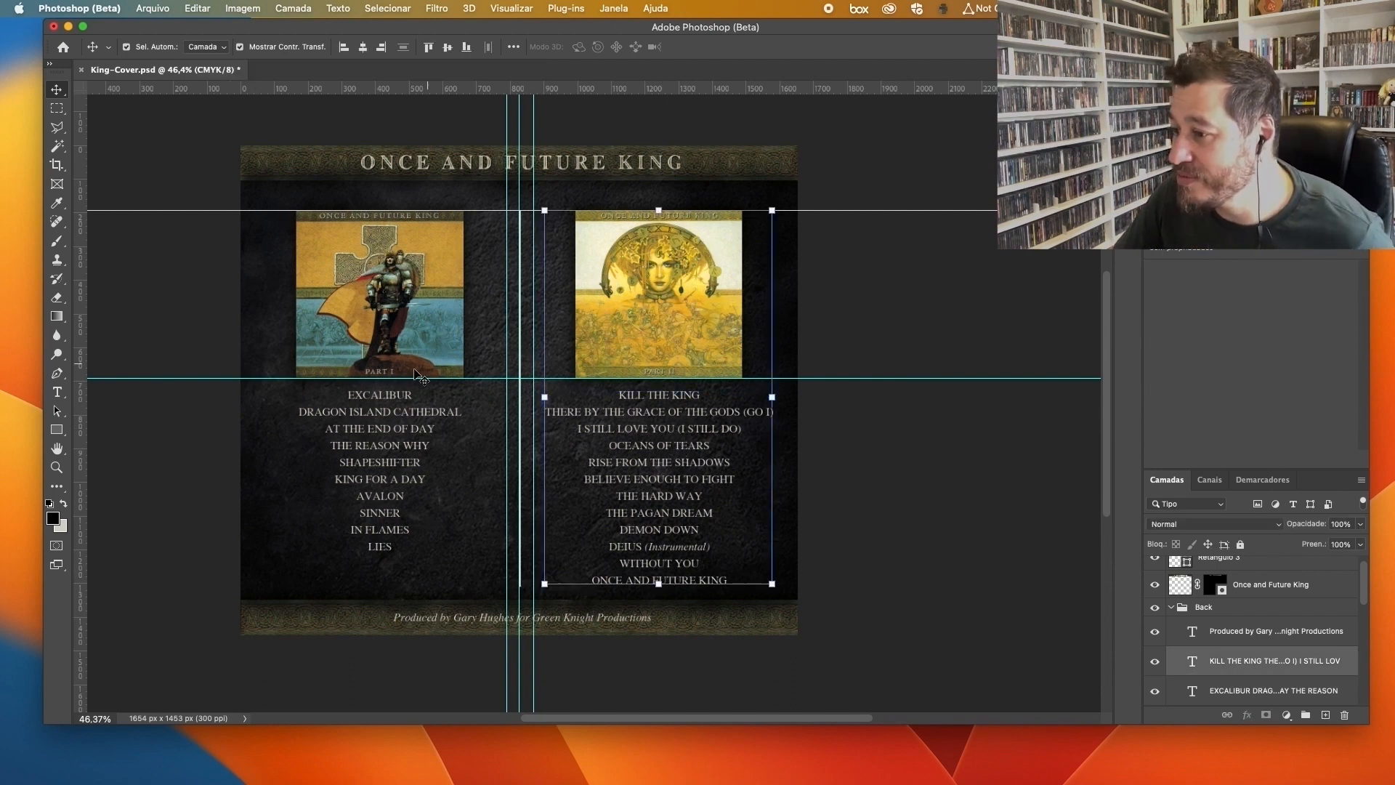
pyautogui.keyDown('shift'); pyautogui.click(398, 403); pyautogui.keyUp('shift')
pyautogui.moveTo(371, 289); pyautogui.dragTo(369, 280)
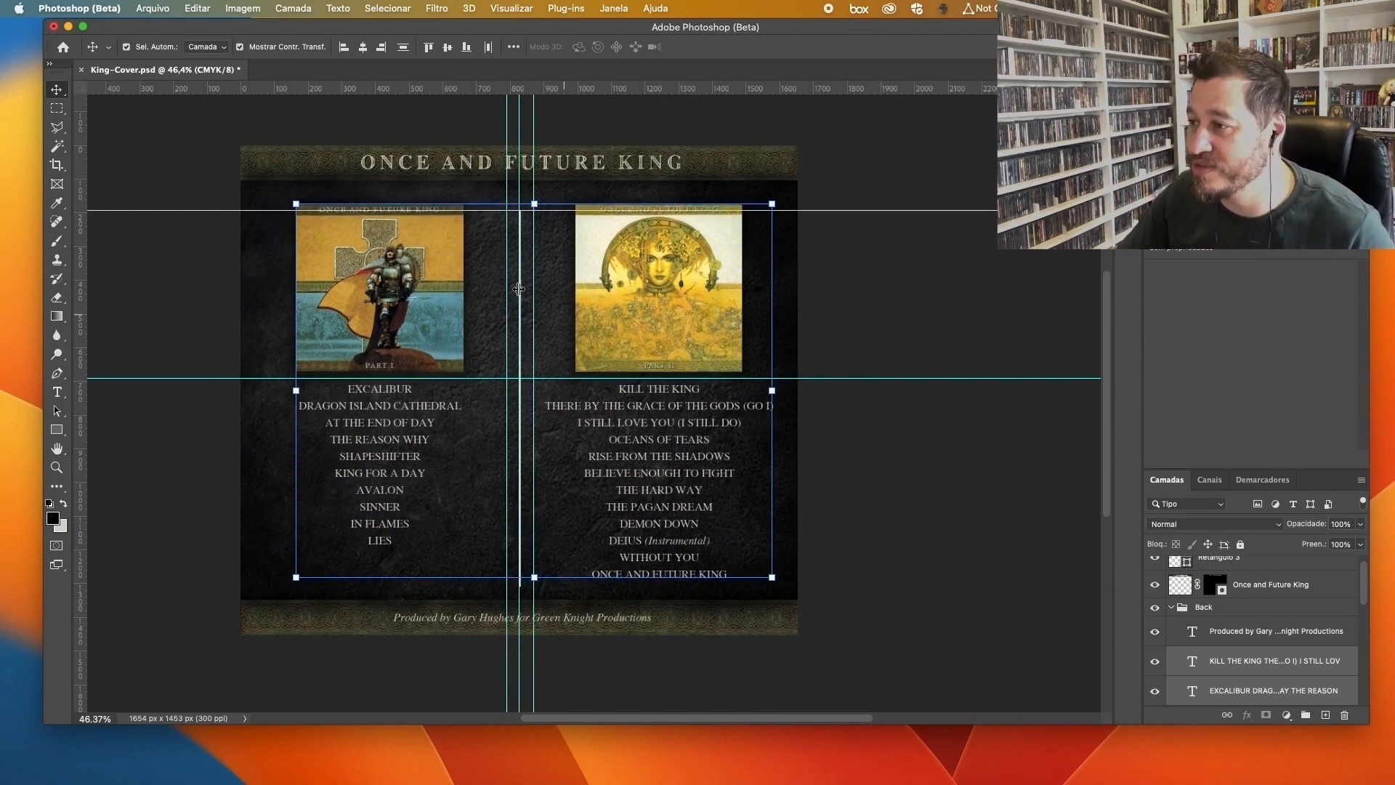
pyautogui.click(227, 218)
# Step: Duplicate the By Gary Hughes 02 layer from the Capa group and place the copy at the top of Back, with Capa hidden
pyautogui.scroll(1, 1200, 599)
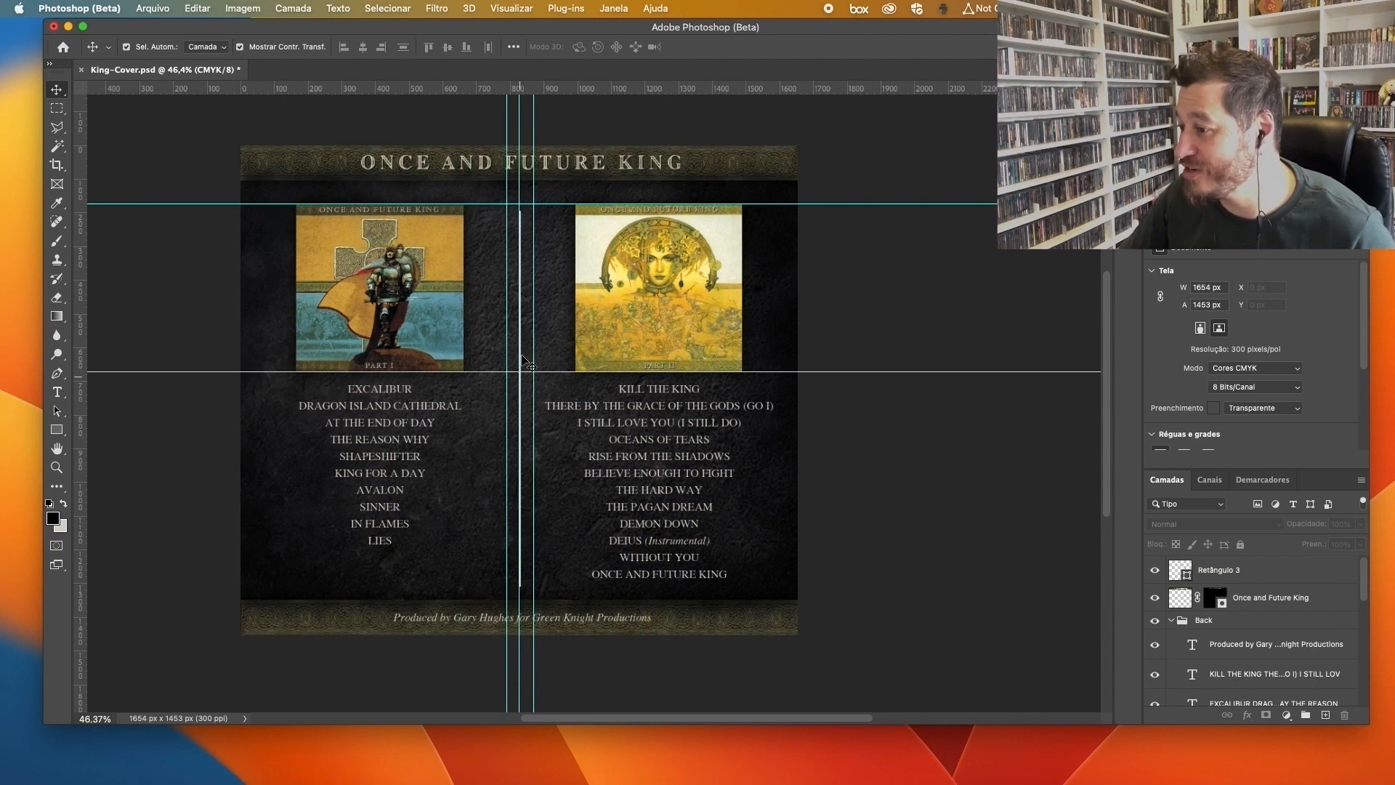
pyautogui.scroll(-3, 1246, 633)
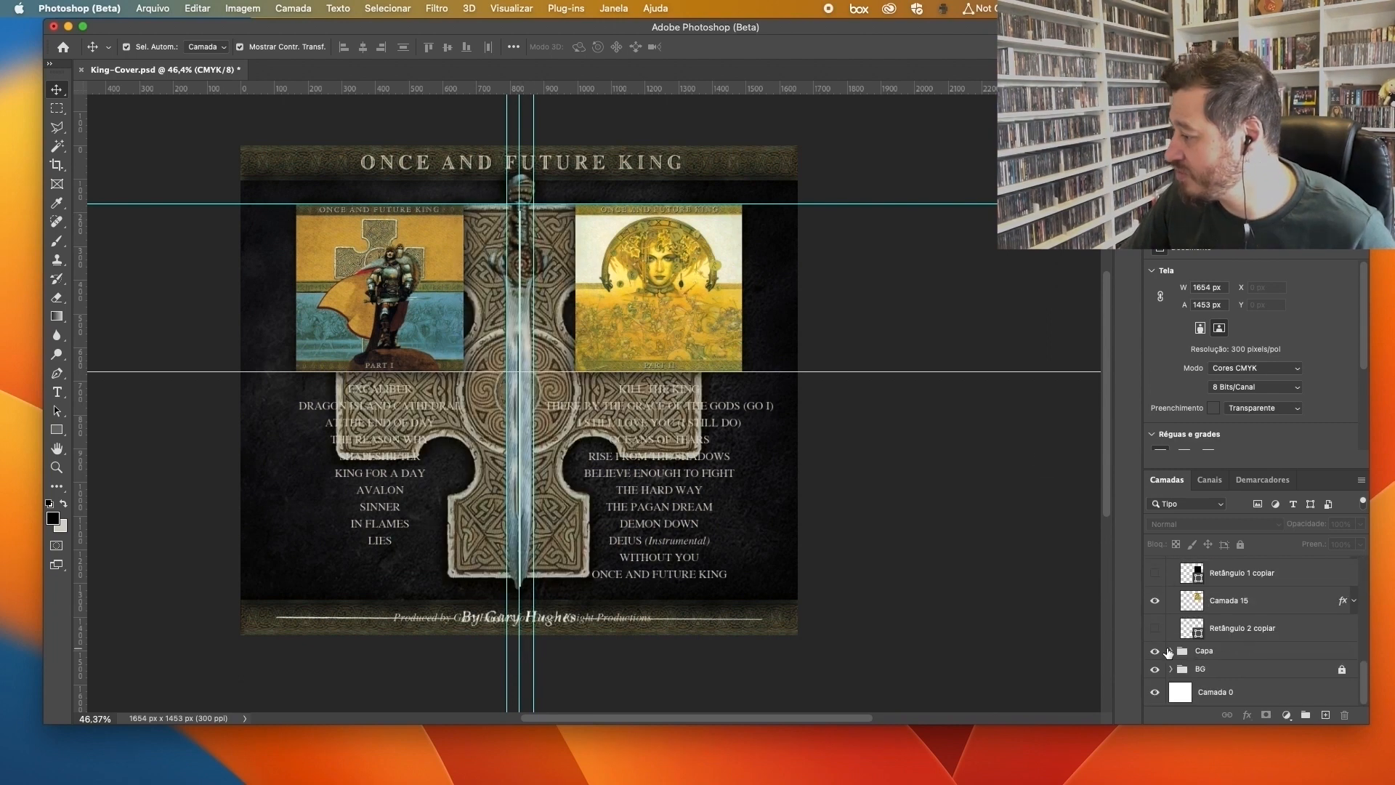
pyautogui.click(1171, 652)
pyautogui.click(1172, 651)
pyautogui.moveTo(1236, 674); pyautogui.dragTo(1325, 716)
pyautogui.moveTo(1248, 673); pyautogui.dragTo(1228, 579)
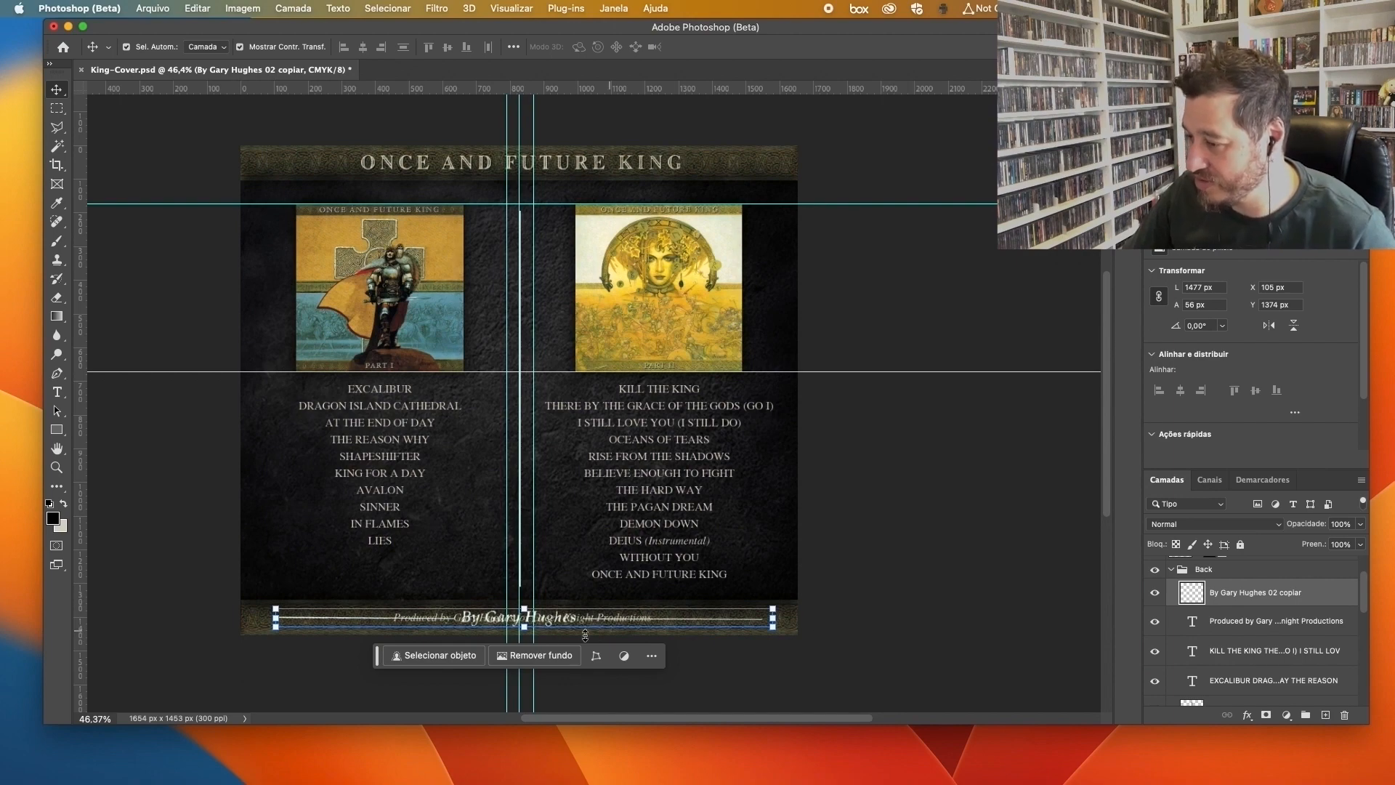
# Step: Rotate the By Gary Hughes 02 copy by 90° and shift it left onto the back cover's central vertical guide
pyautogui.moveTo(730, 624); pyautogui.dragTo(585, 633)
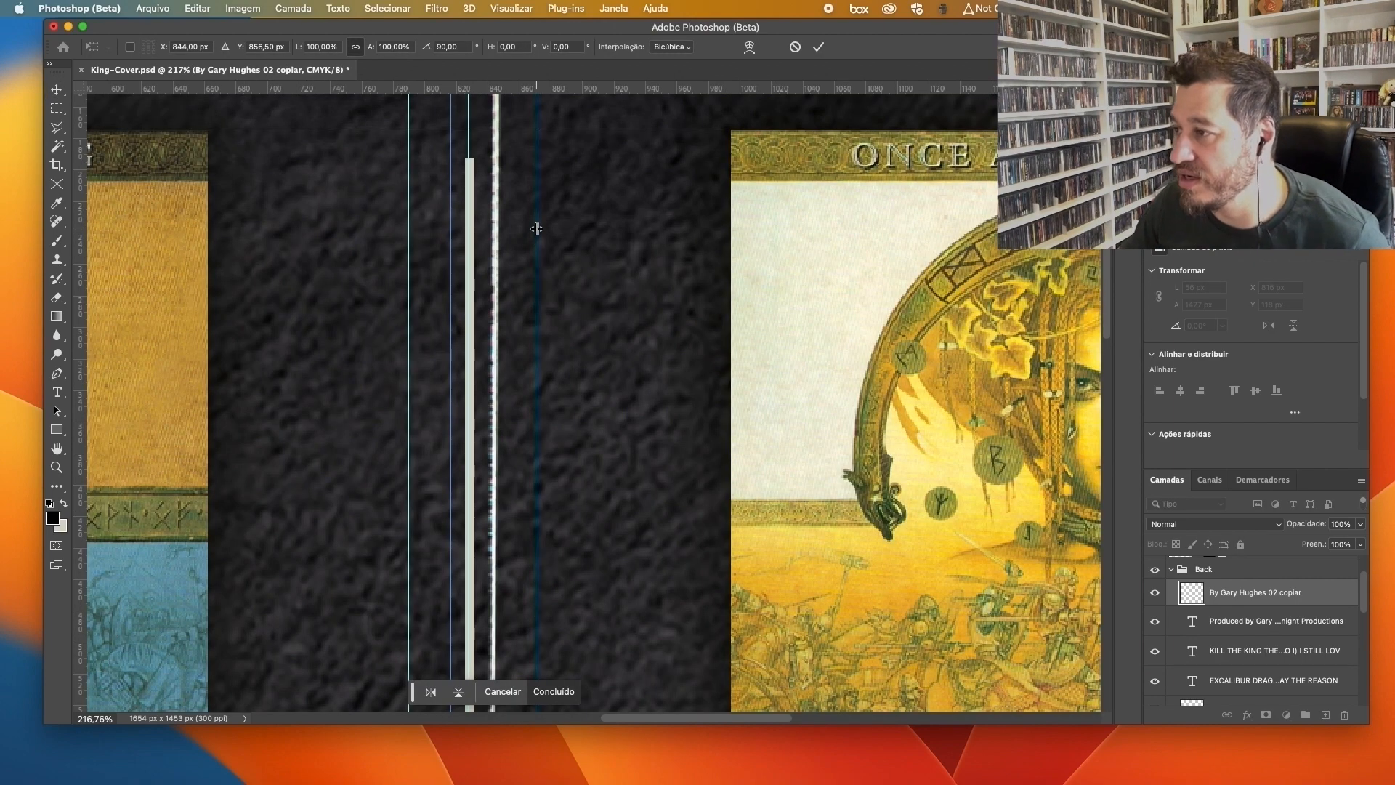
pyautogui.press('Left')
pyautogui.press('Left')
pyautogui.press('Left')
pyautogui.press('Left')
pyautogui.press('Left')
pyautogui.press('Left')
pyautogui.press('Left')
pyautogui.press('Left')
pyautogui.press('Left')
pyautogui.press('Left')
pyautogui.press('Left')
pyautogui.press('Left')
pyautogui.press('Left')
pyautogui.press('Left')
pyautogui.press('Left')
pyautogui.press('Left')
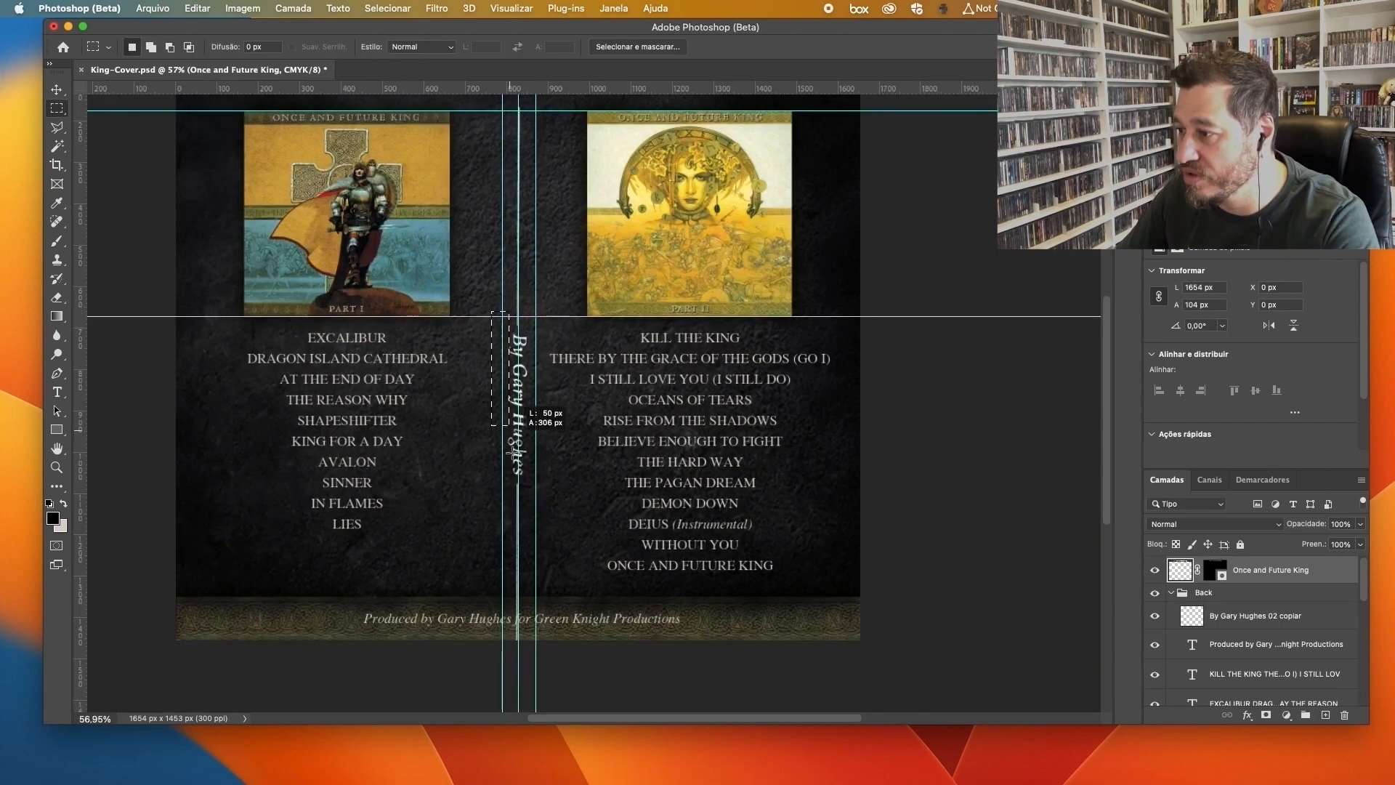
# Step: Remove the lettering from the rotated line and arrange copies of the line segment into one vertical divider between the album covers
pyautogui.moveTo(492, 313); pyautogui.dragTo(544, 492)
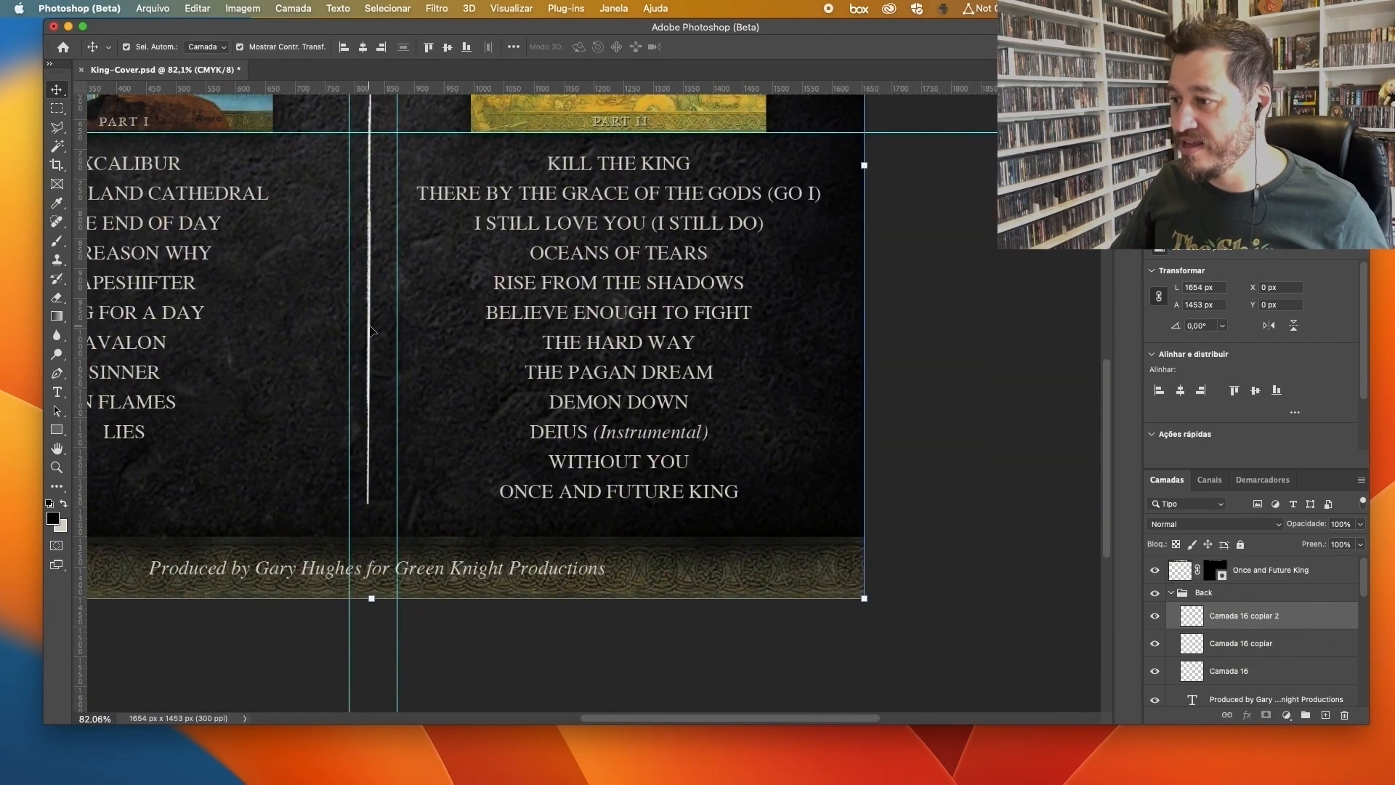
pyautogui.keyDown('shift'); pyautogui.click(1250, 671); pyautogui.keyUp('shift')
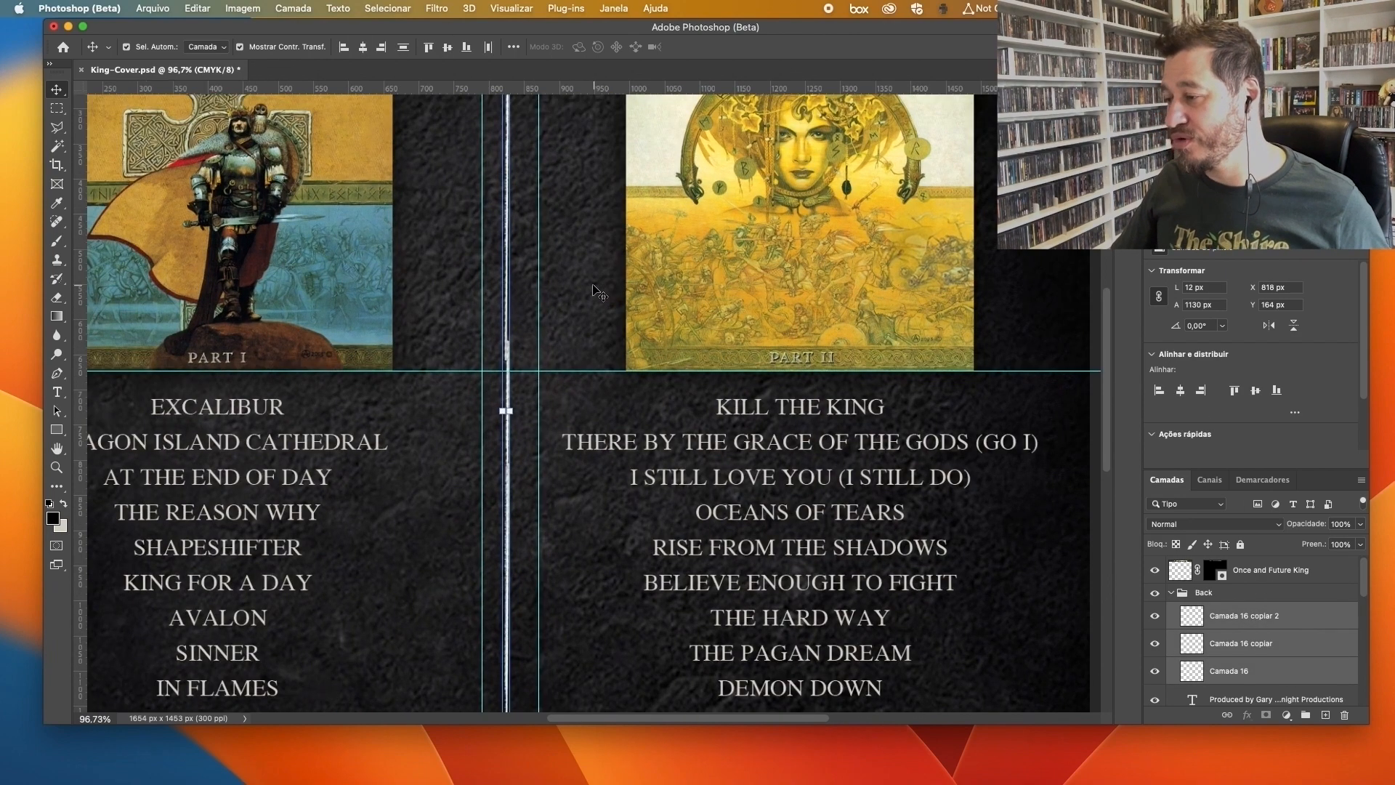
pyautogui.click(489, 349)
pyautogui.click(514, 300)
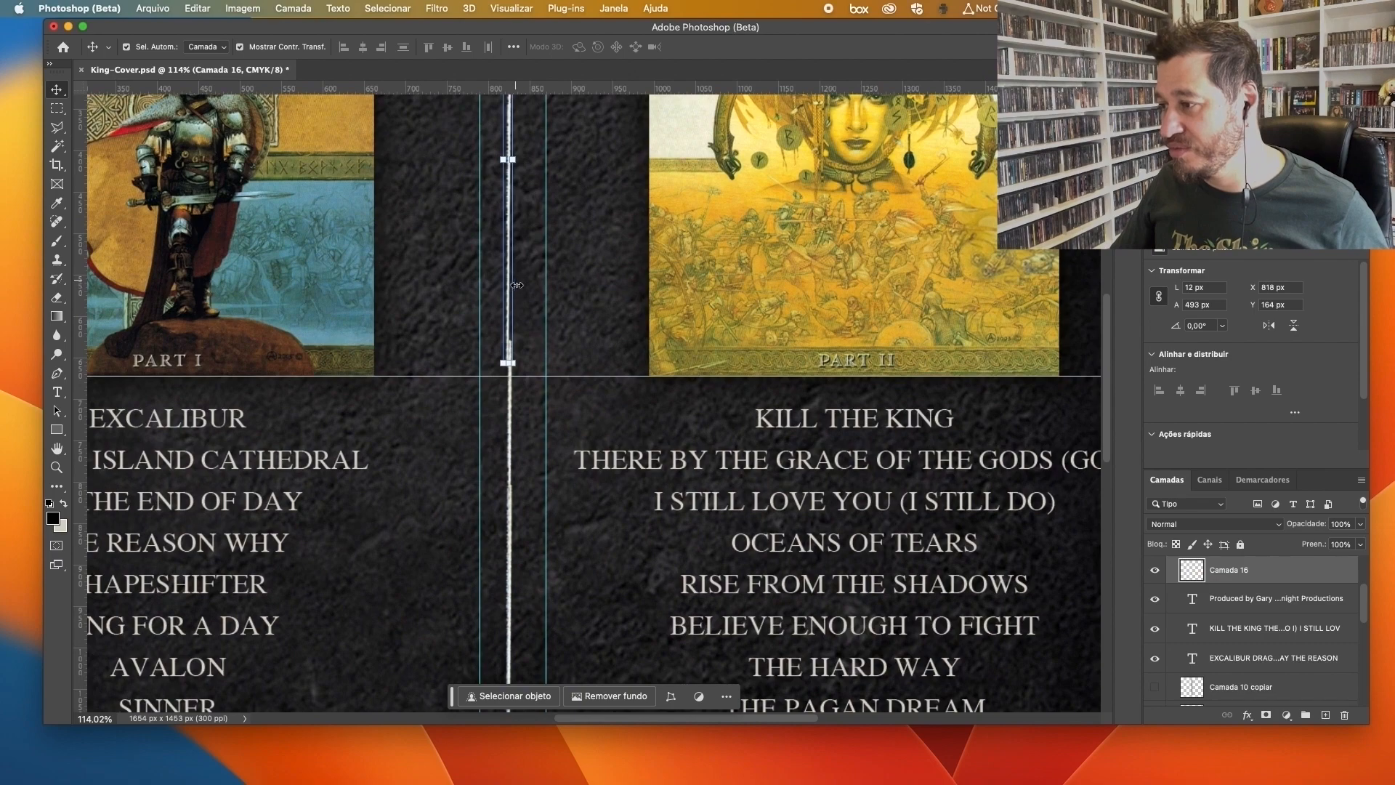
# Step: Blend the overlaps of the divider segments with the Eraser at 59% opacity and merge the pieces into one layer
pyautogui.scroll(5, 510, 320)
pyautogui.click(503, 309)
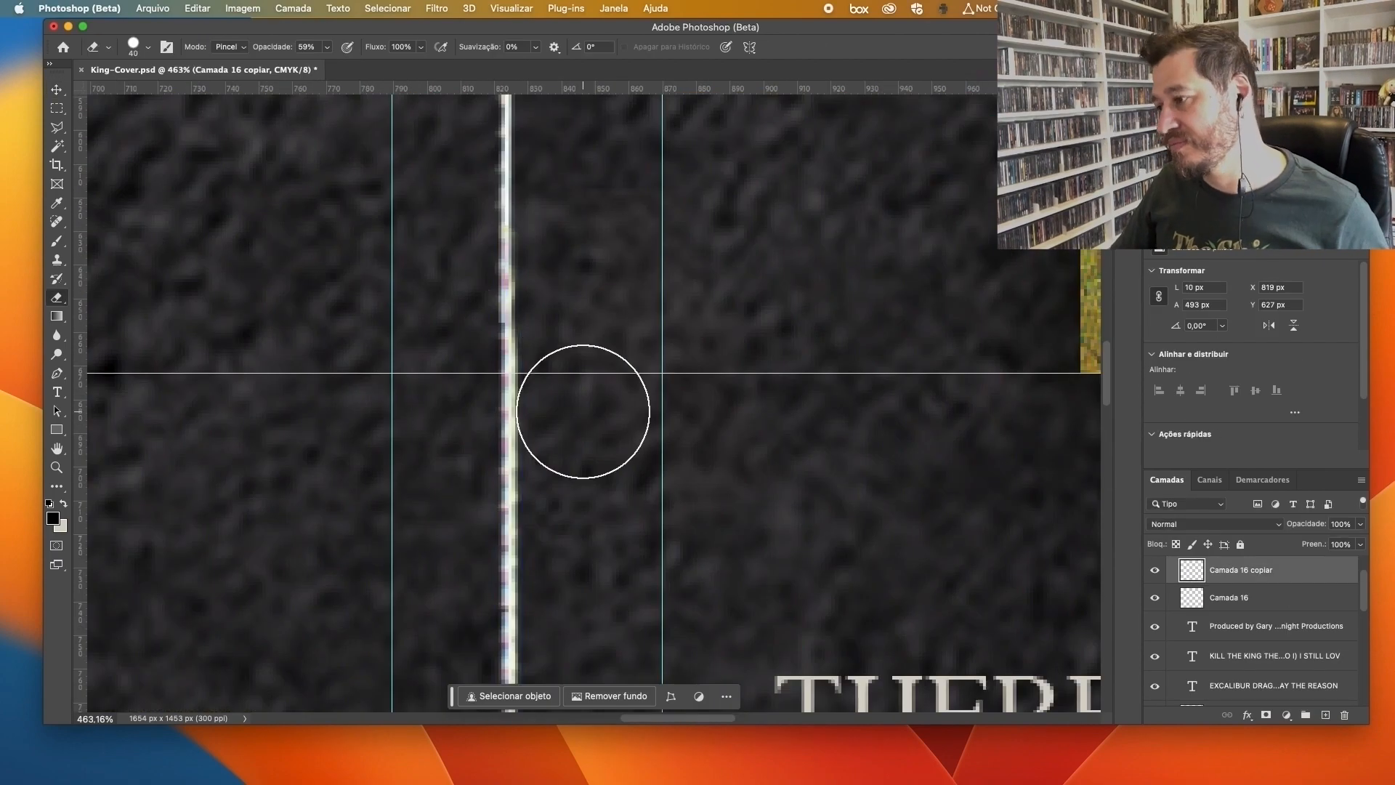
pyautogui.click(542, 270)
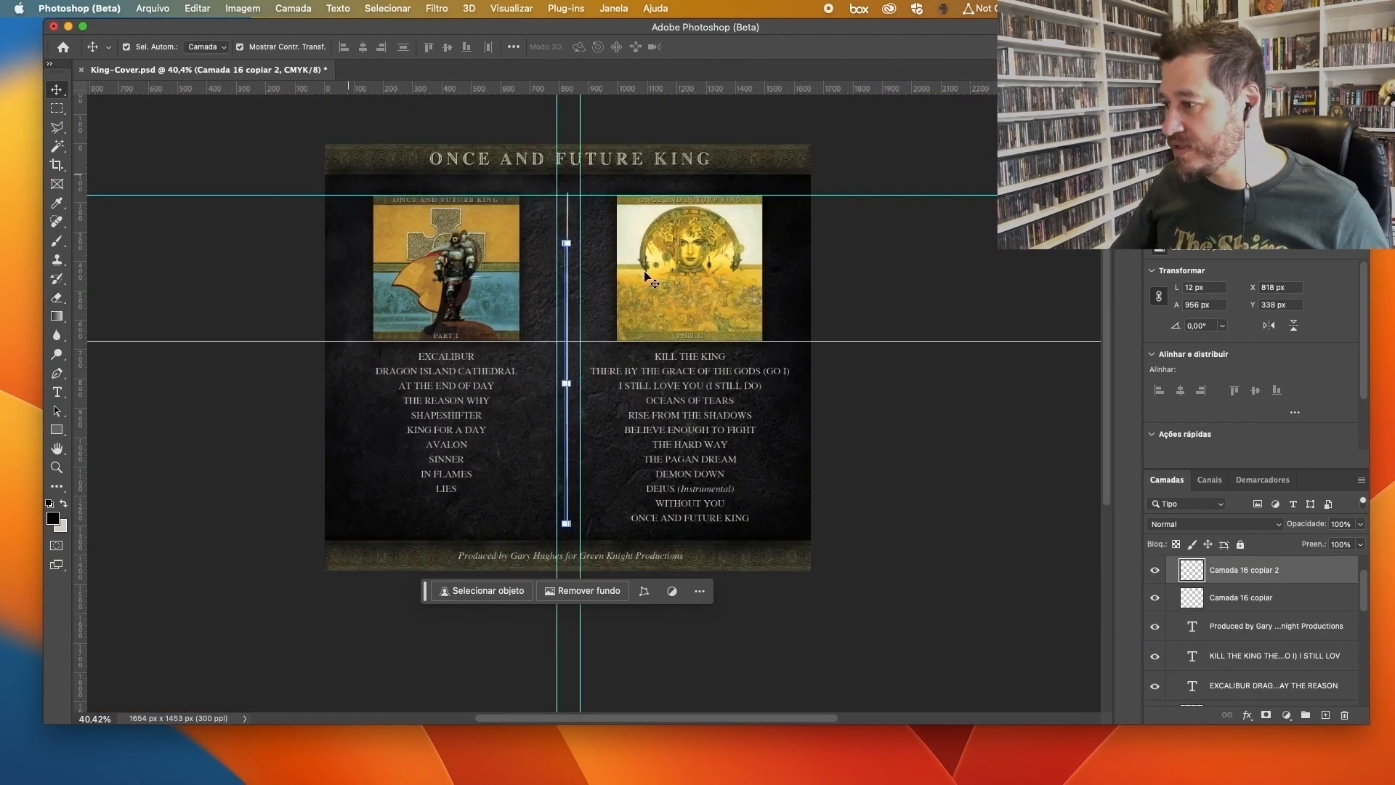
pyautogui.keyDown('shift'); pyautogui.click(1225, 600); pyautogui.keyUp('shift')
pyautogui.rightClick(1225, 600)
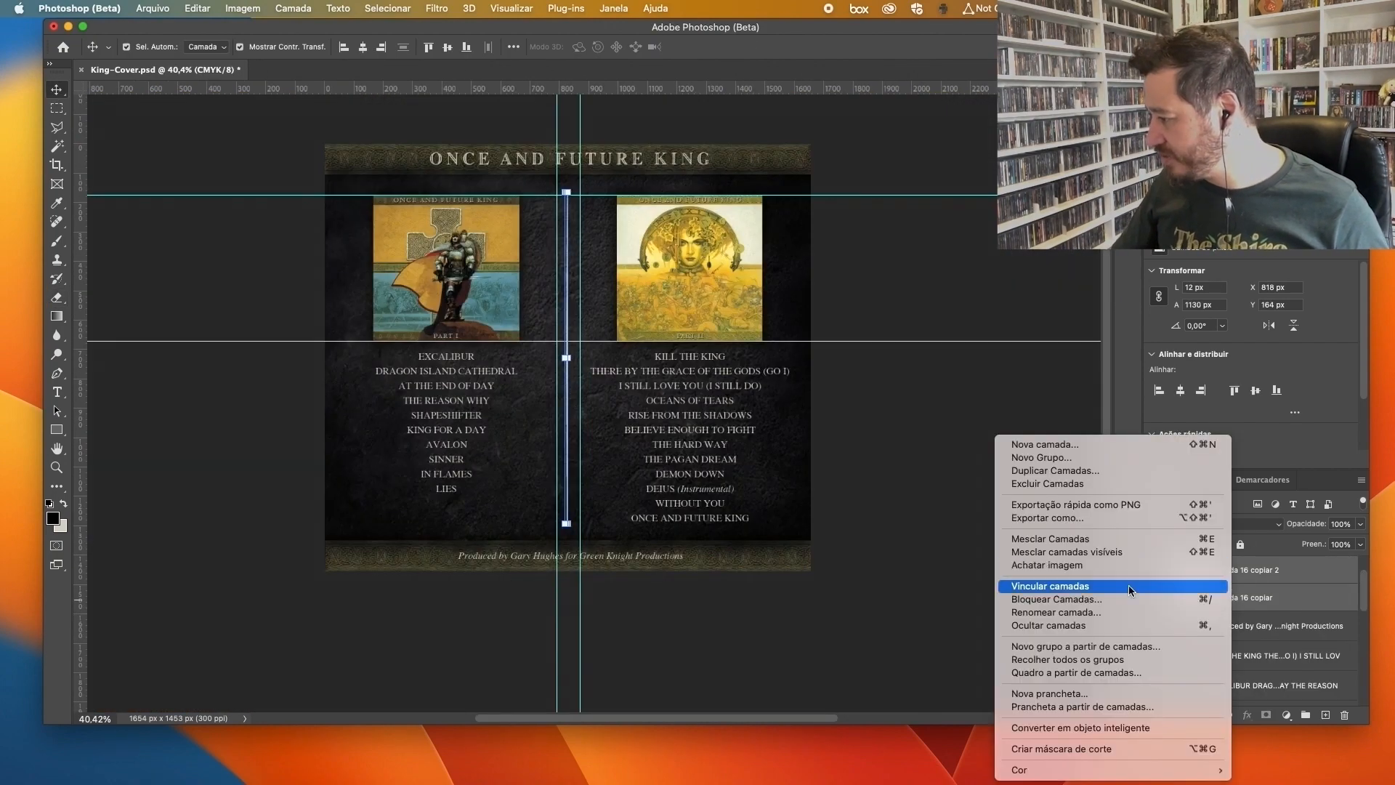
pyautogui.click(1088, 539)
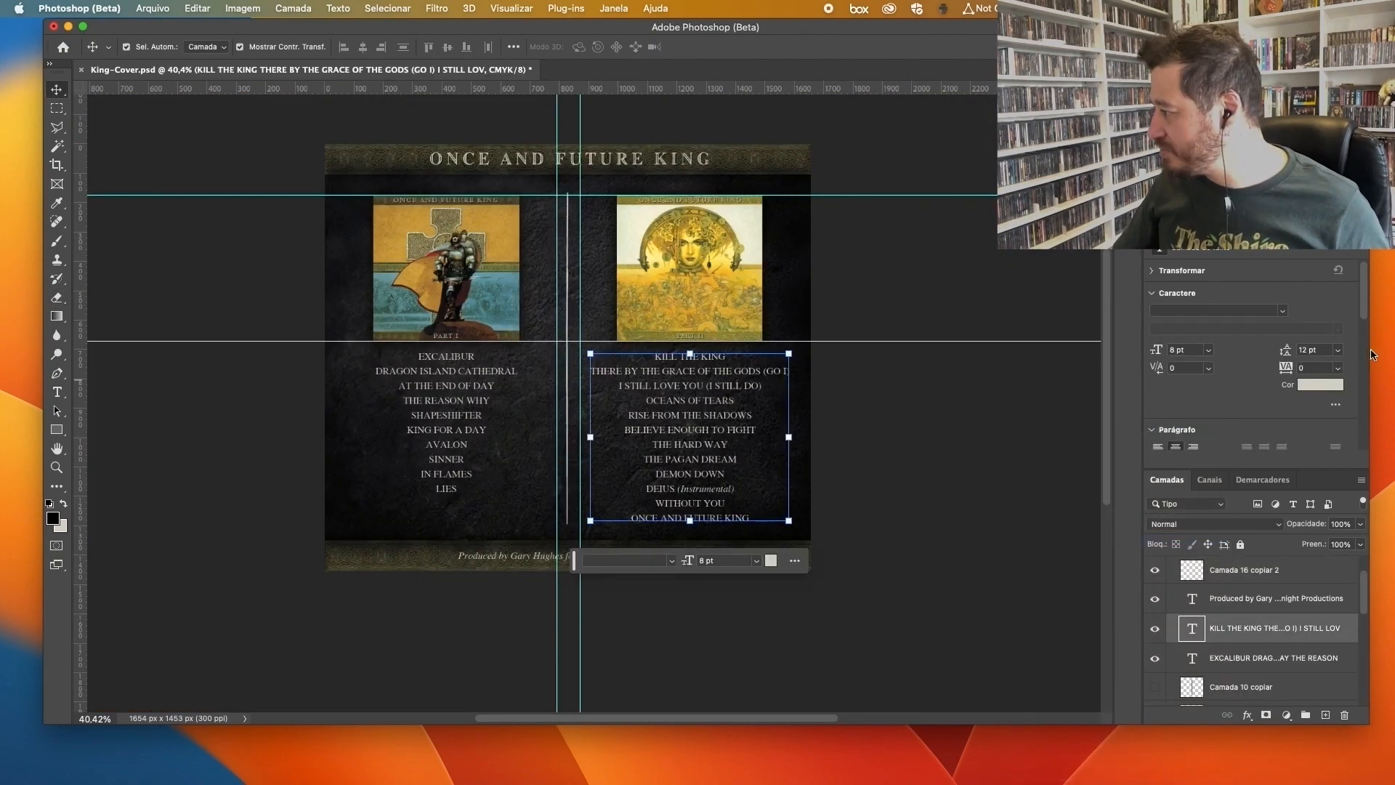
# Step: Set the leading of both track lists to 11 pt and save the cover document
pyautogui.click(1308, 350)
pyautogui.write('10')
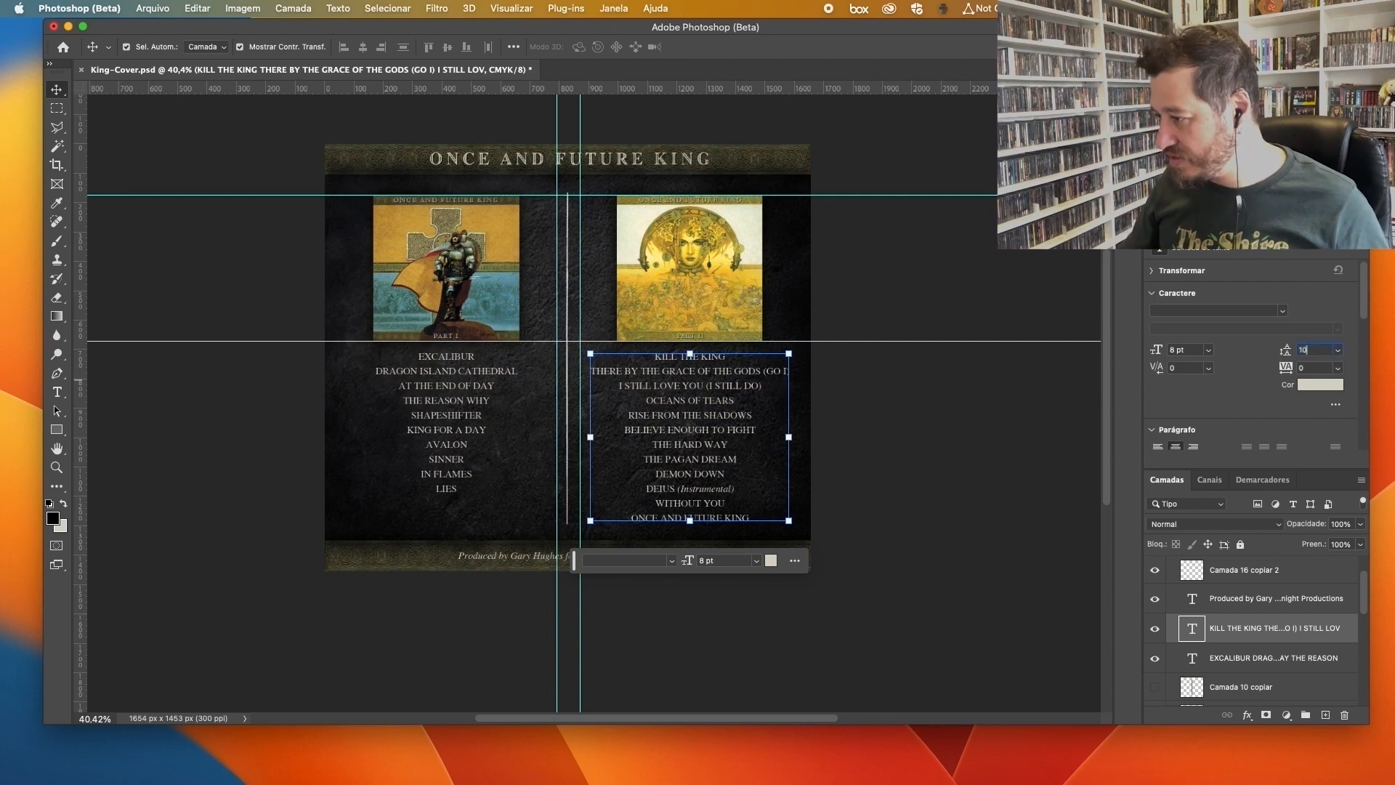
pyautogui.press('Return')
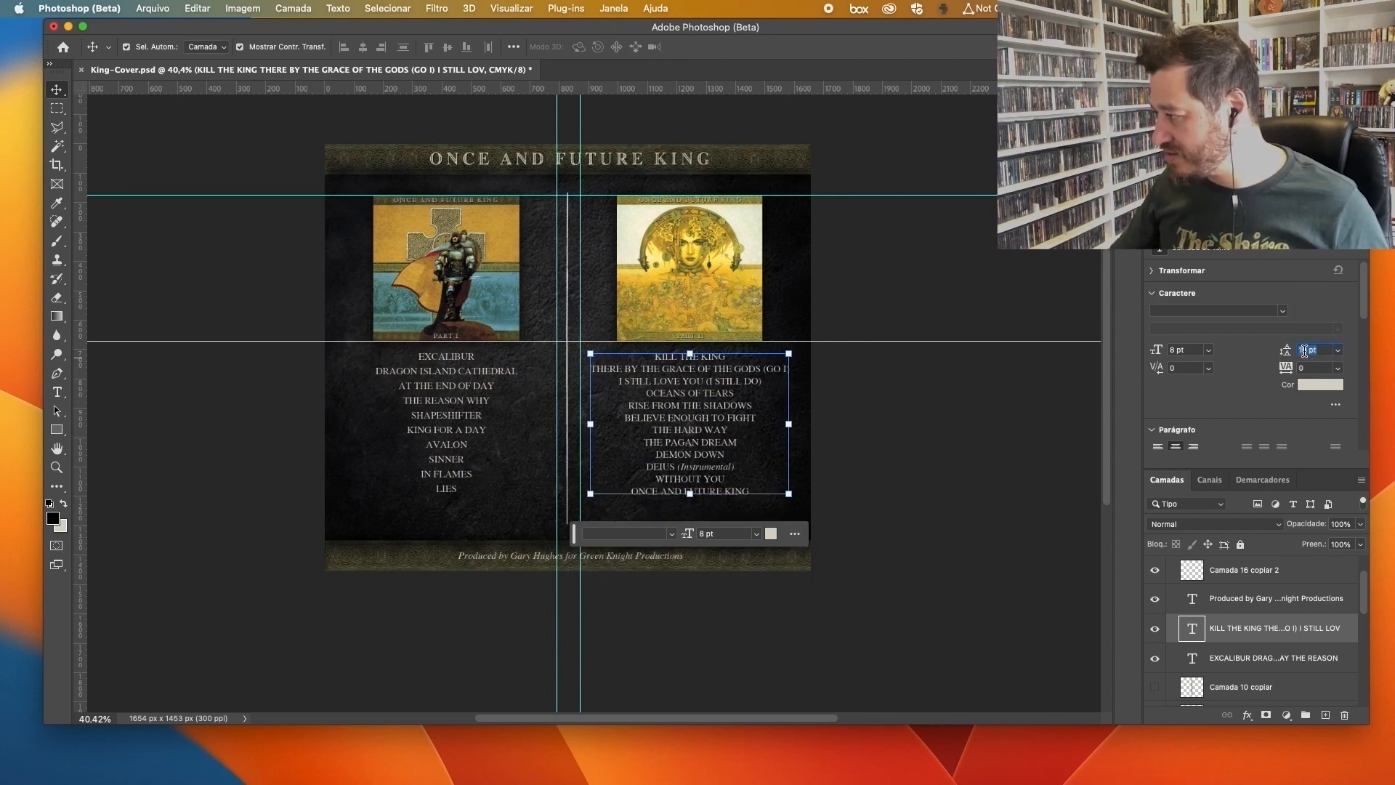
pyautogui.press('Up')
pyautogui.click(466, 371)
pyautogui.click(904, 283)
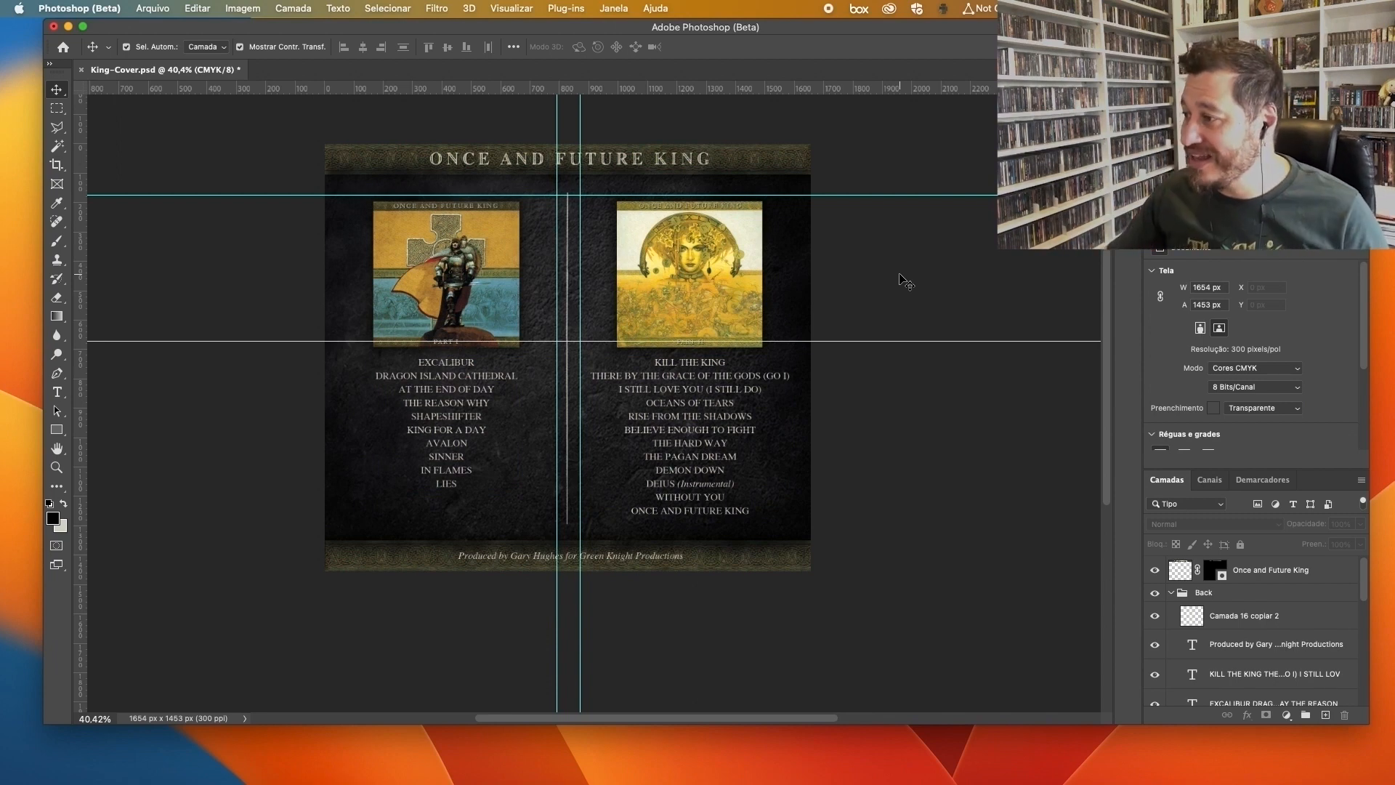
pyautogui.press('super+s')
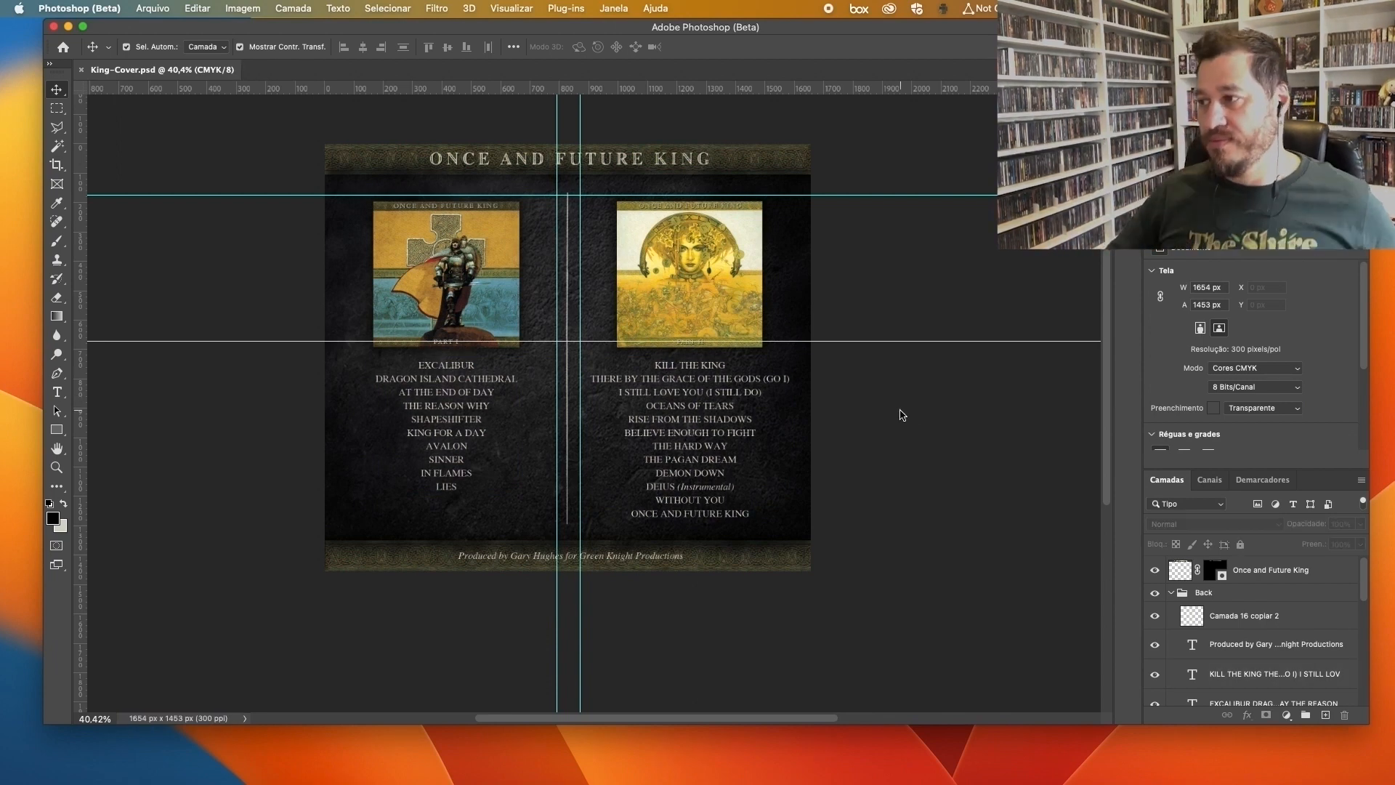
pyautogui.click(155, 10)
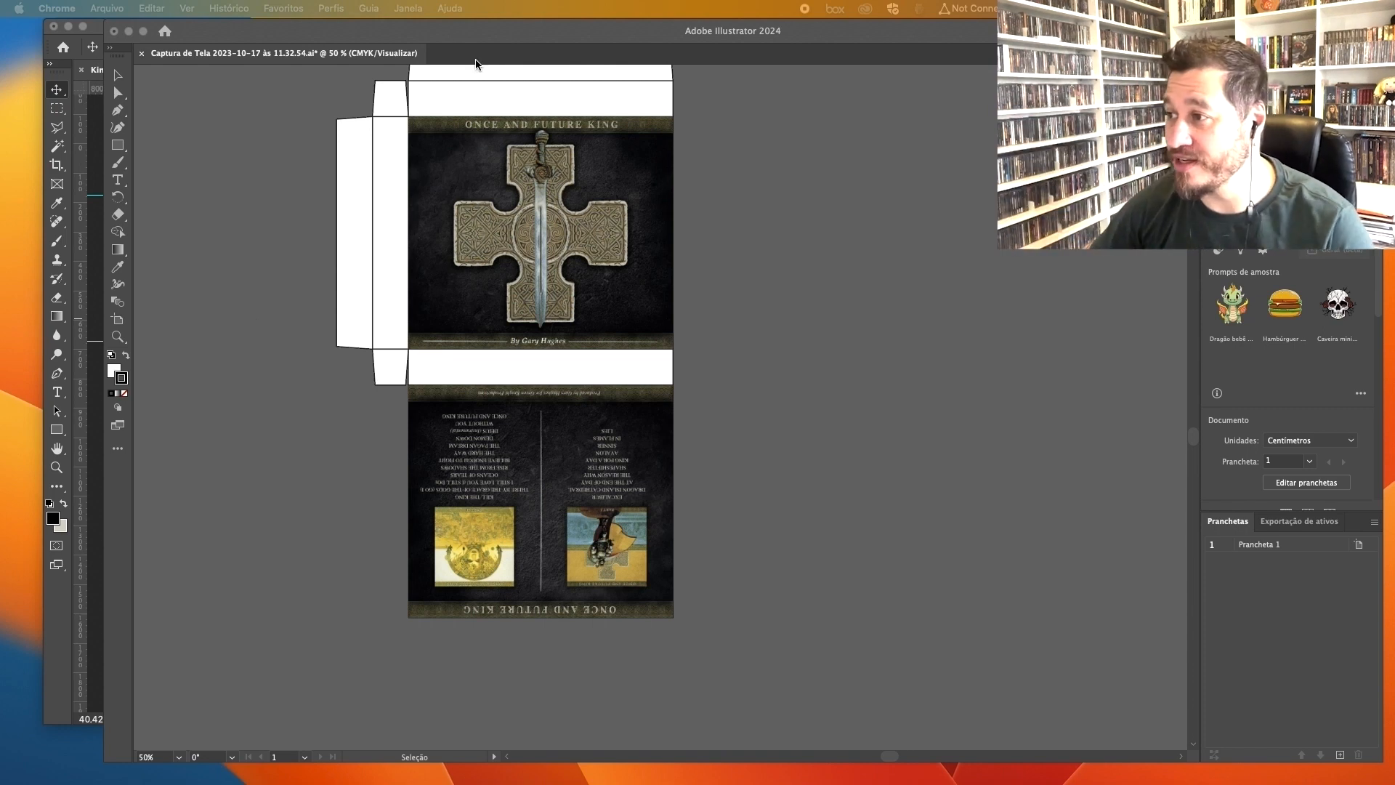
# Step: Switch to Illustrator and look over the sleeve layouts with the front and back covers in place
pyautogui.click(456, 30)
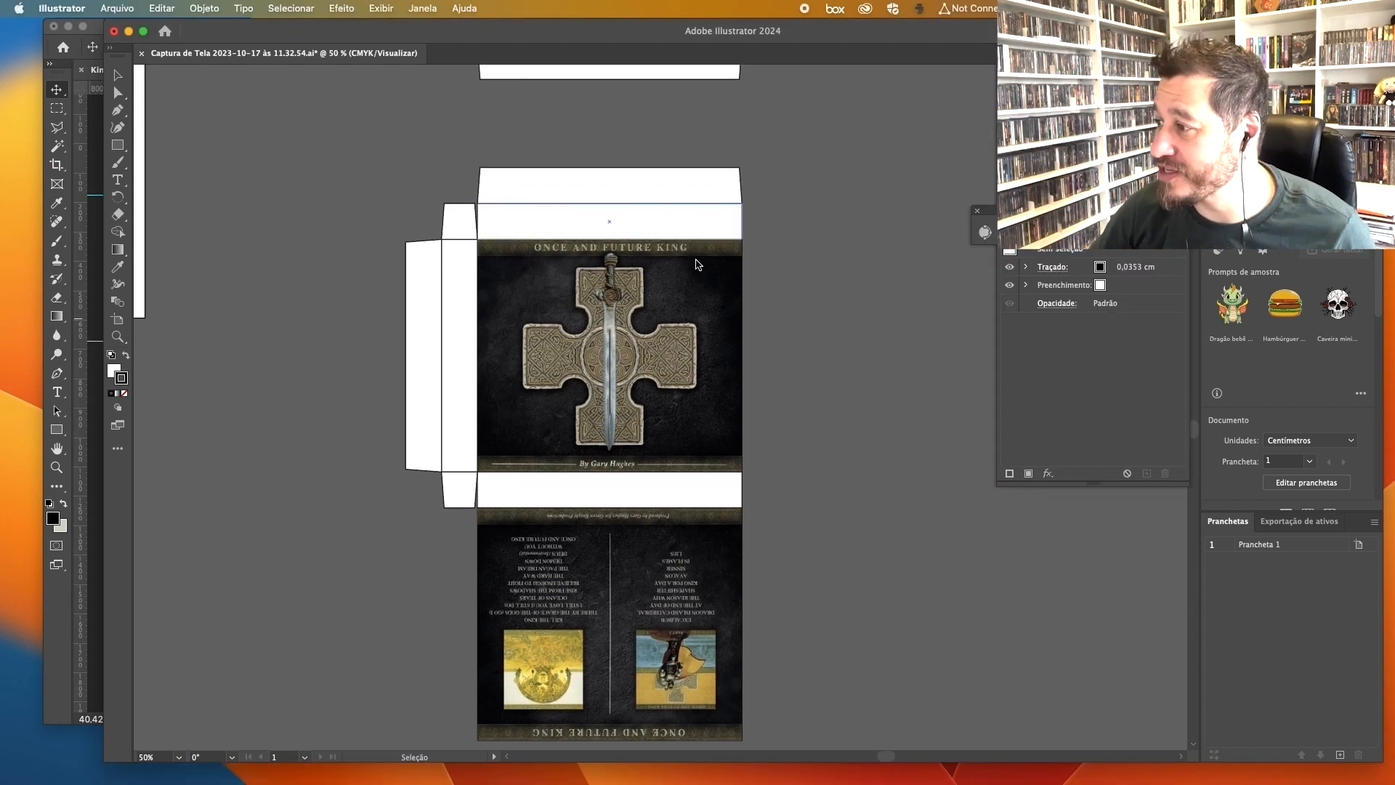
pyautogui.click(557, 206)
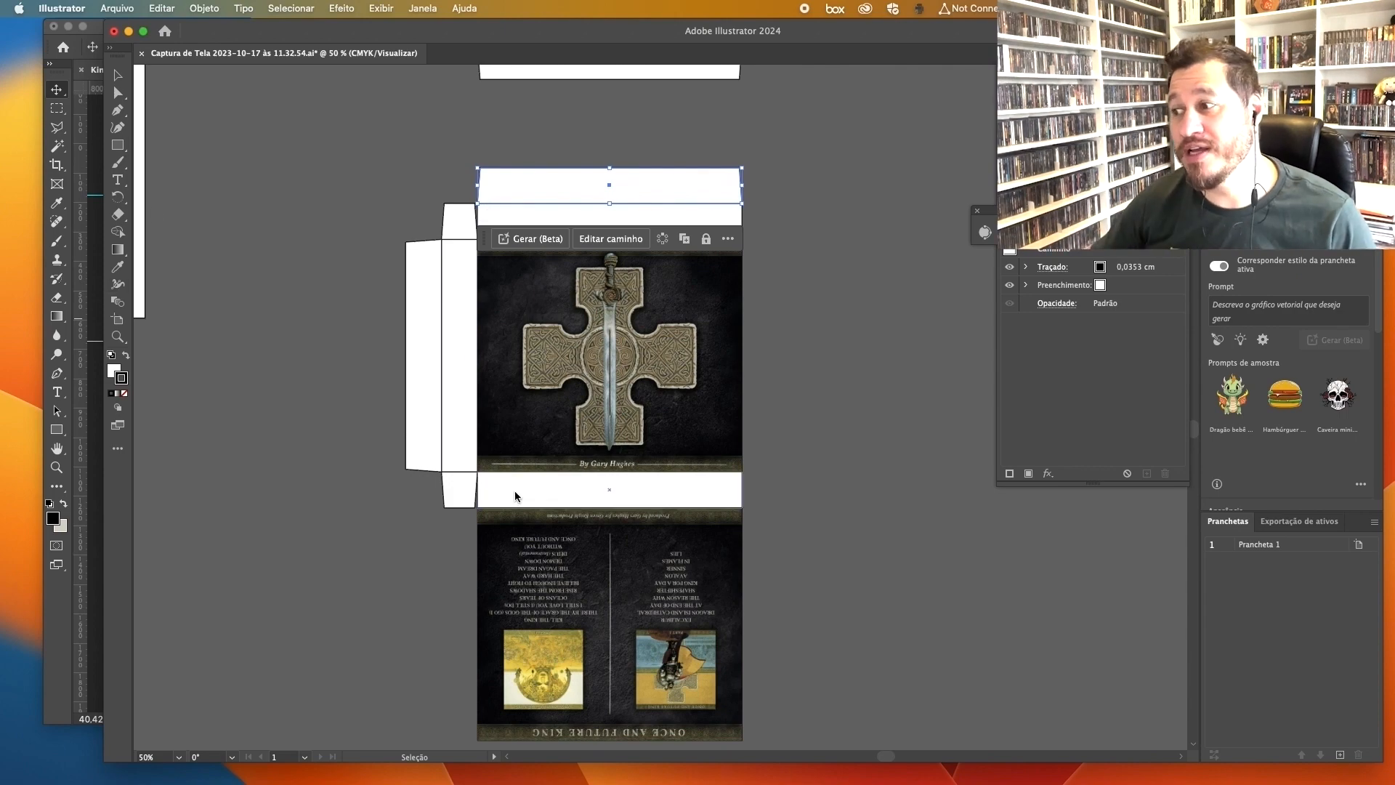
pyautogui.scroll(-6, 555, 433)
pyautogui.scroll(6, 555, 429)
pyautogui.moveTo(704, 406); pyautogui.dragTo(560, 297)
pyautogui.scroll(-2, 570, 305)
pyautogui.scroll(2, 542, 310)
pyautogui.moveTo(523, 180); pyautogui.dragTo(511, 260)
# Step: Select the outer glue flaps of both sleeve templates and fill them with magenta
pyautogui.click(482, 109)
pyautogui.keyDown('shift'); pyautogui.click(498, 358); pyautogui.keyUp('shift')
pyautogui.keyDown('shift'); pyautogui.click(704, 421); pyautogui.keyUp('shift')
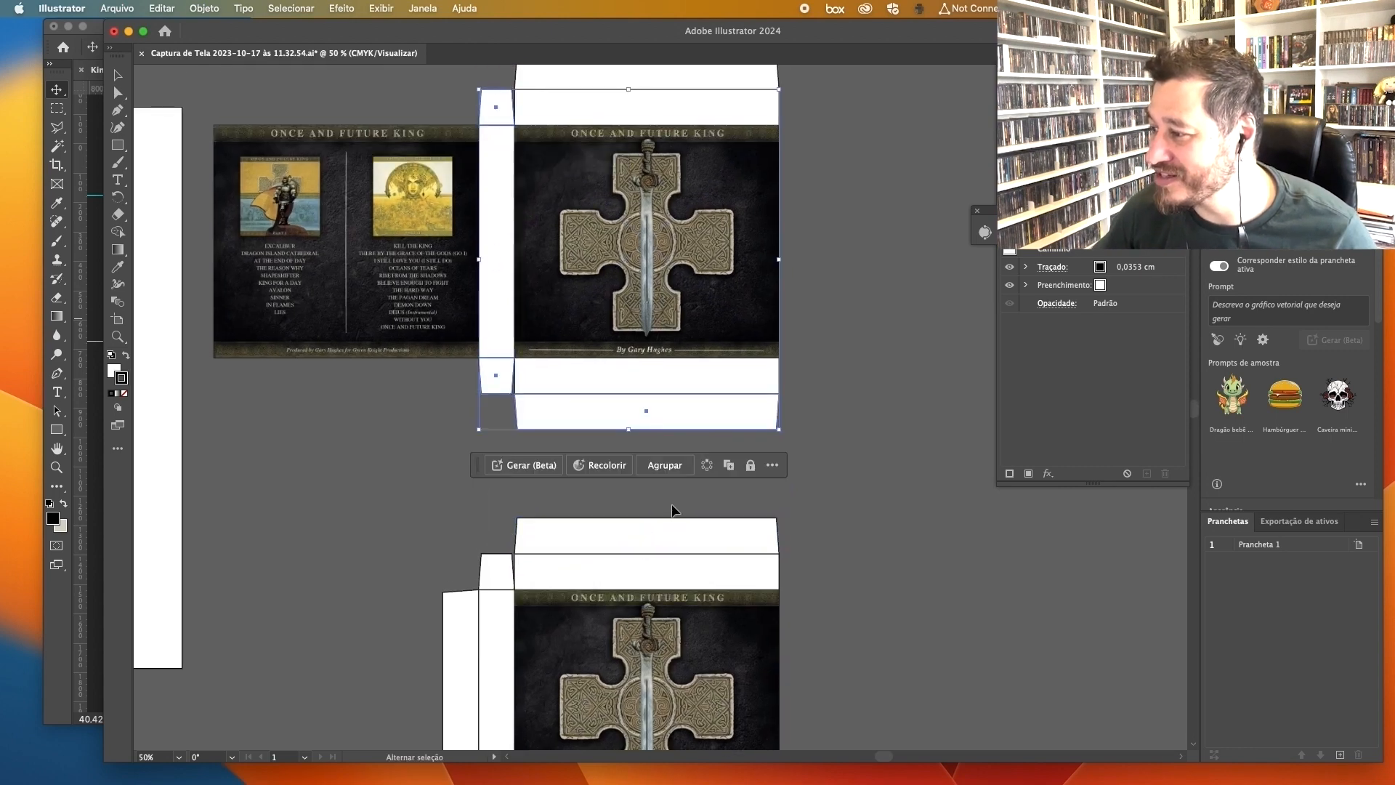
pyautogui.keyDown('shift'); pyautogui.click(652, 527); pyautogui.keyUp('shift')
pyautogui.keyDown('shift'); pyautogui.click(495, 565); pyautogui.keyUp('shift')
pyautogui.moveTo(572, 600); pyautogui.dragTo(580, 345)
pyautogui.keyDown('shift'); pyautogui.click(468, 431); pyautogui.keyUp('shift')
pyautogui.moveTo(675, 556); pyautogui.dragTo(707, 566)
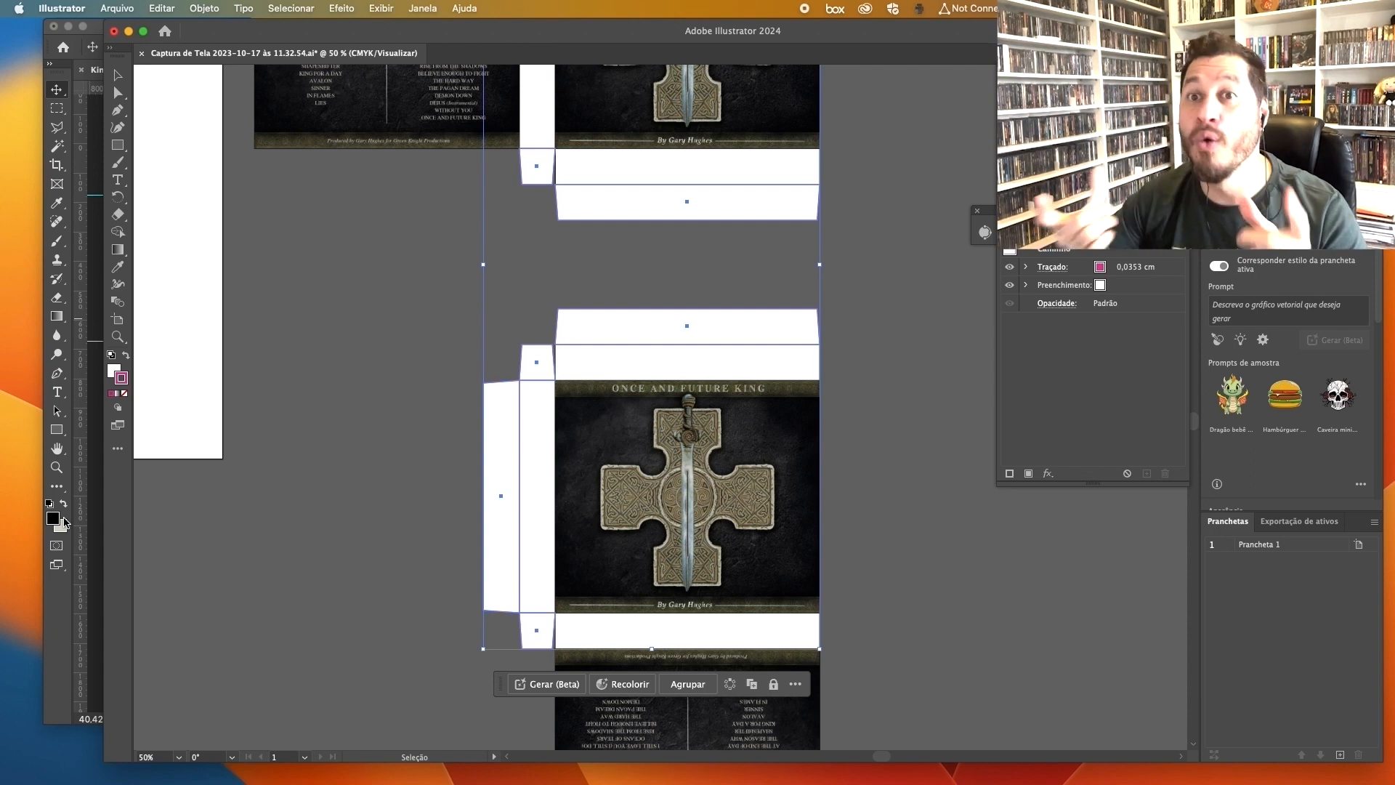
pyautogui.press('x')
pyautogui.press(',')
pyautogui.click(909, 283)
pyautogui.moveTo(872, 146); pyautogui.dragTo(894, 337)
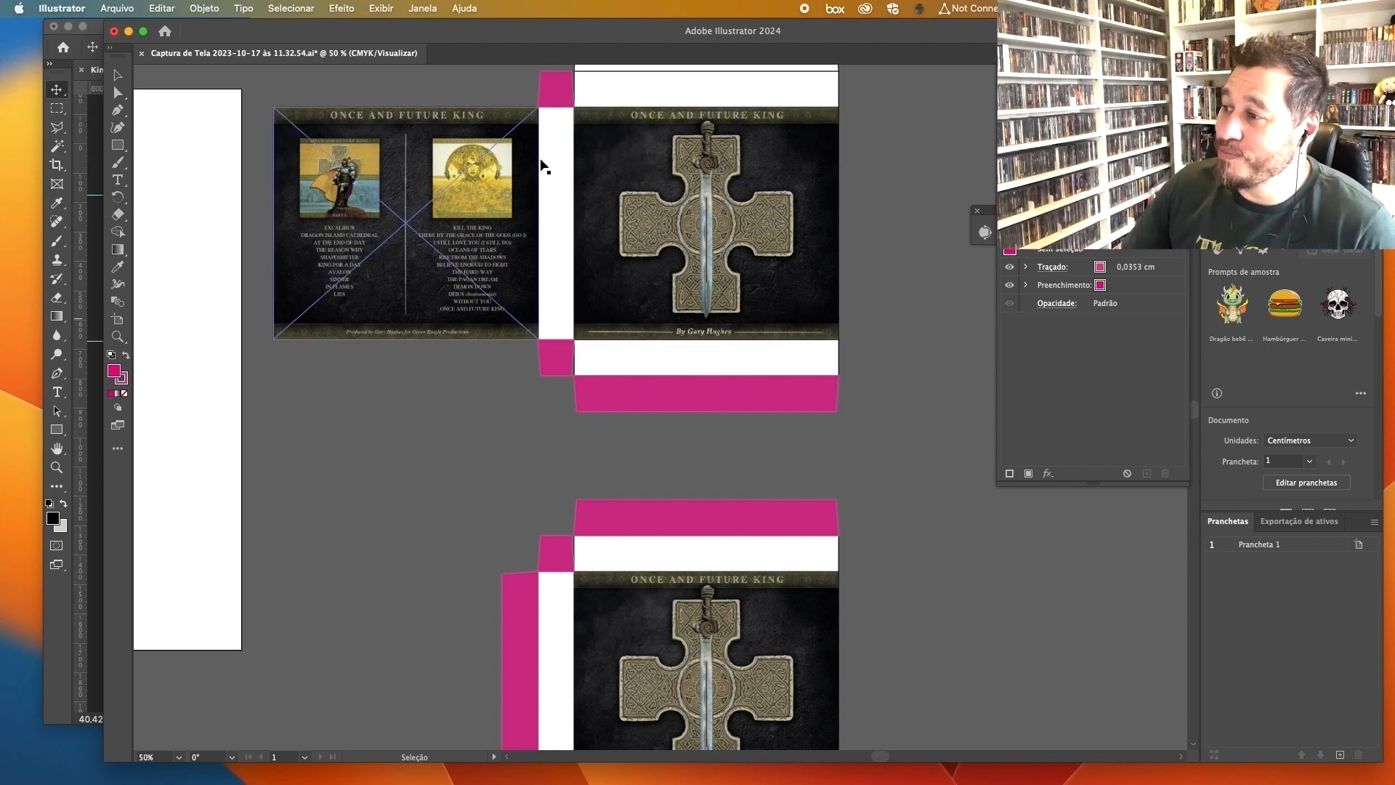
# Step: Select the spine panel between the covers, switch to Photoshop and create a 1,9 × 12,3 cm CMYK document at 300 ppi
pyautogui.click(551, 131)
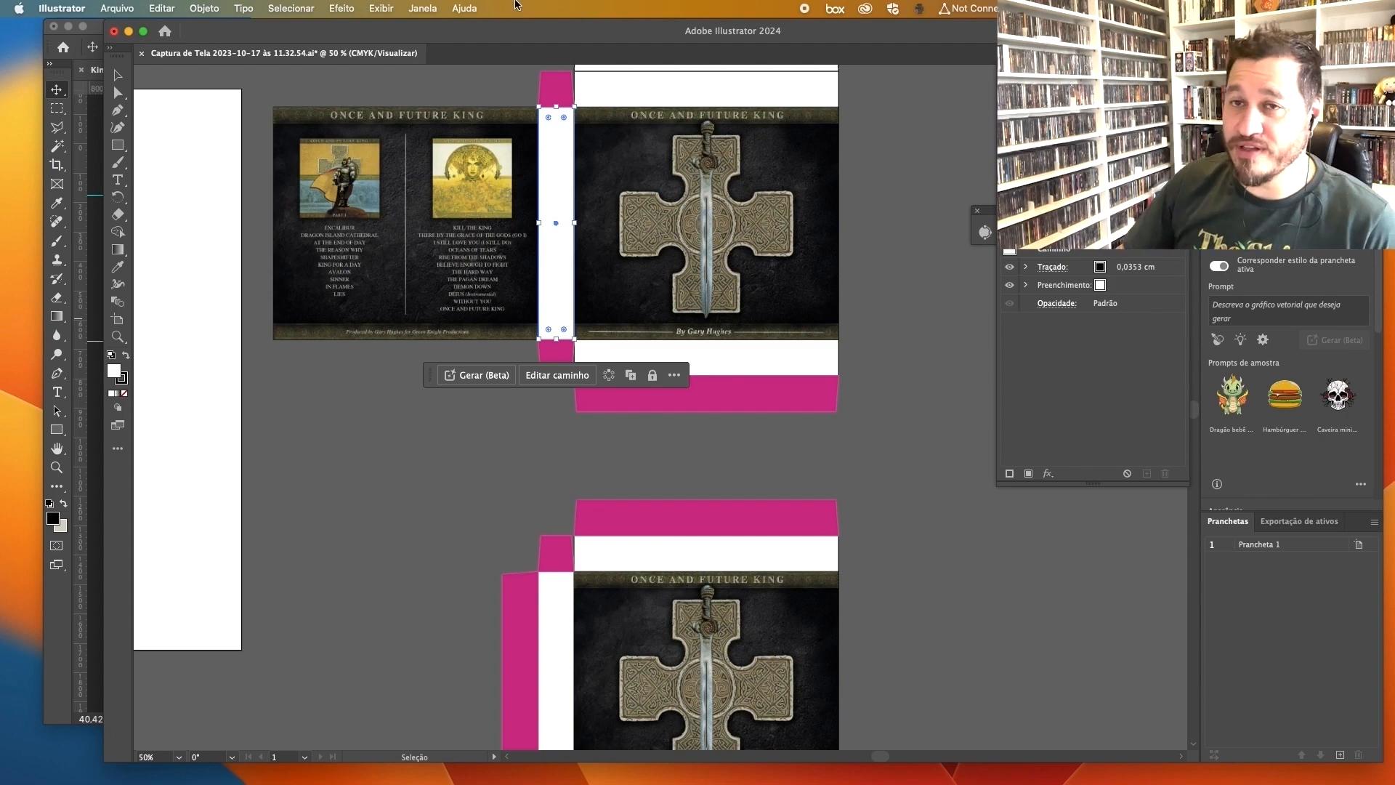
pyautogui.press('super+Tab')
pyautogui.press('super+n')
pyautogui.moveTo(917, 273); pyautogui.dragTo(836, 276)
pyautogui.write('1,9')
pyautogui.press('Tab')
pyautogui.write('12,3')
pyautogui.doubleClick(911, 364)
pyautogui.write('300')
pyautogui.click(937, 408)
pyautogui.click(932, 513)
pyautogui.click(1056, 621)
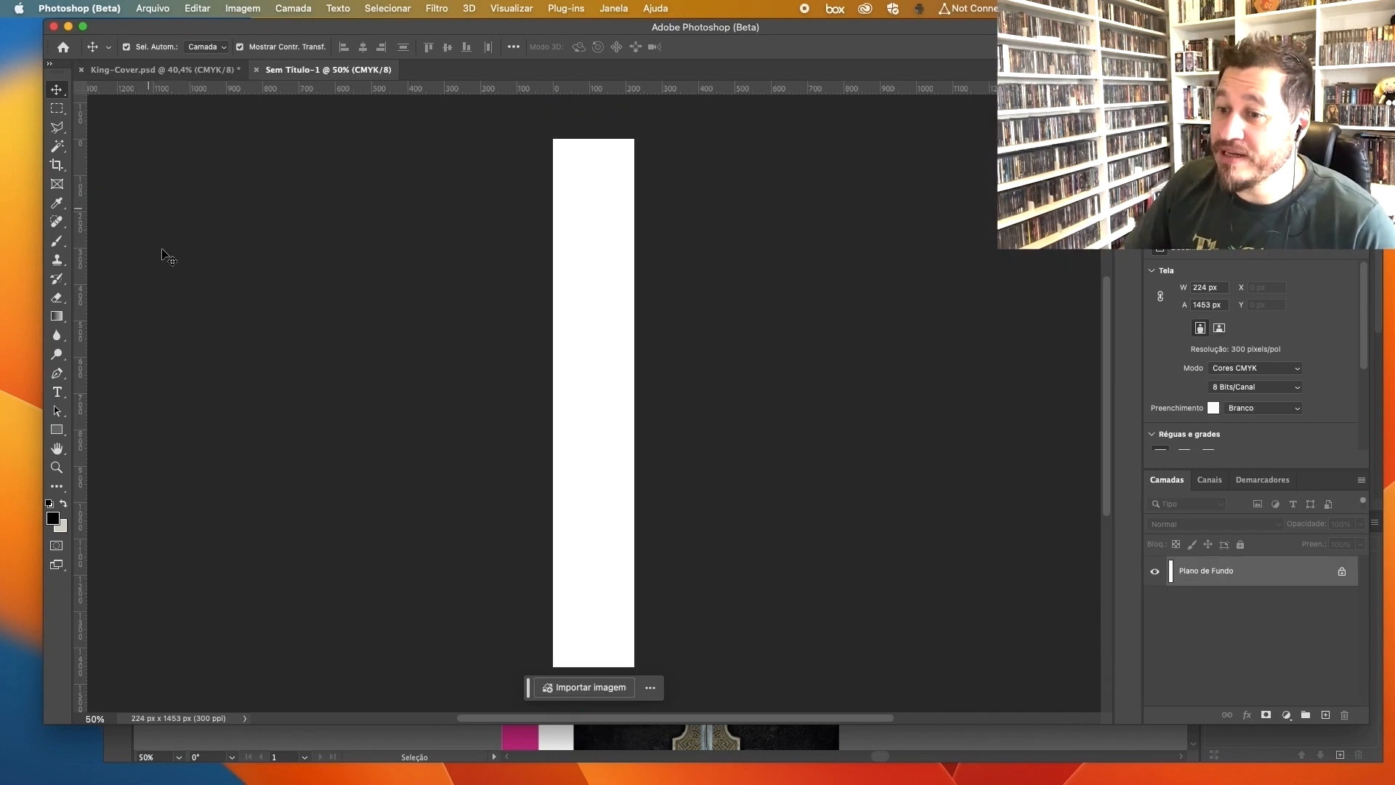
# Step: Switch to Illustrator and examine the blank spine panel between the back and front covers at 100%
pyautogui.click(919, 729)
pyautogui.press('super+1')
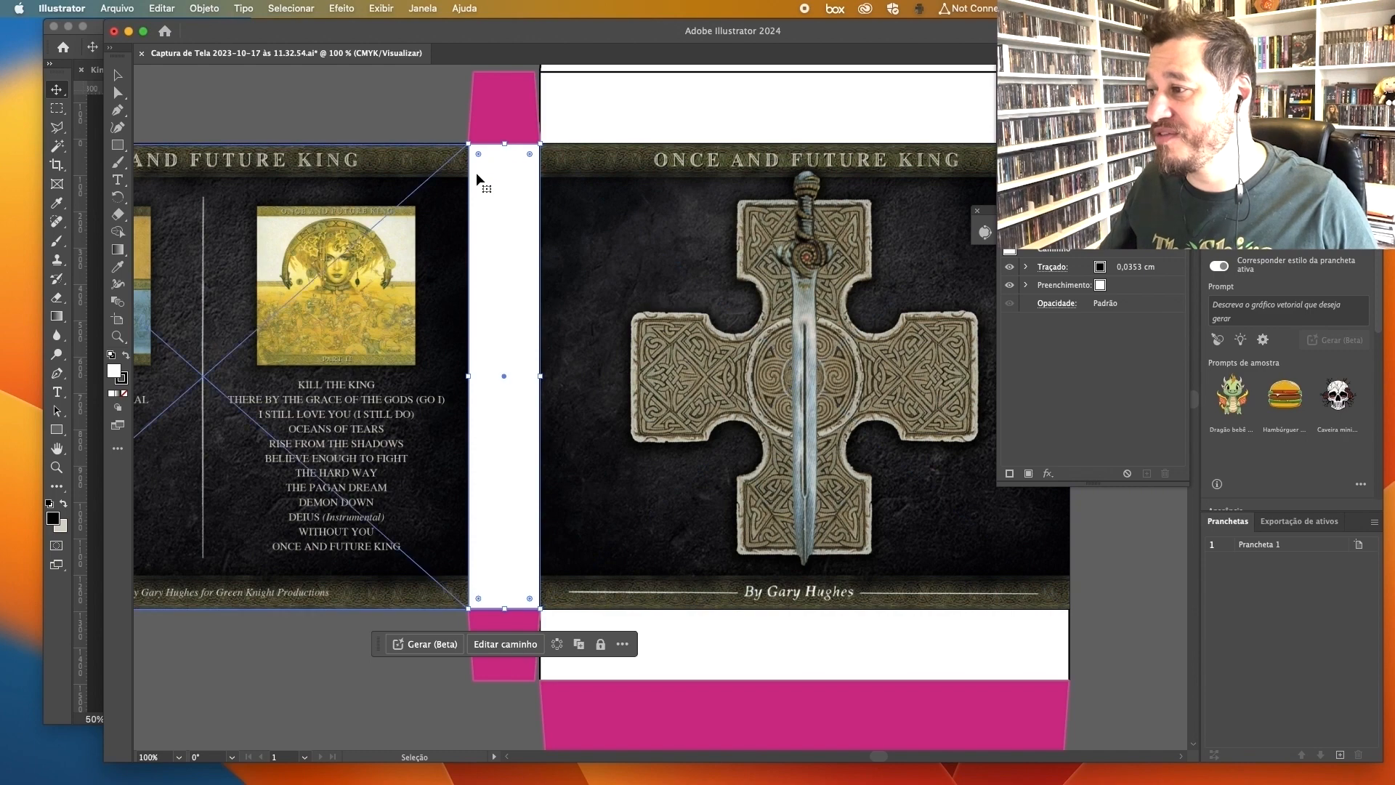
pyautogui.scroll(-3, 481, 452)
pyautogui.scroll(3, 518, 480)
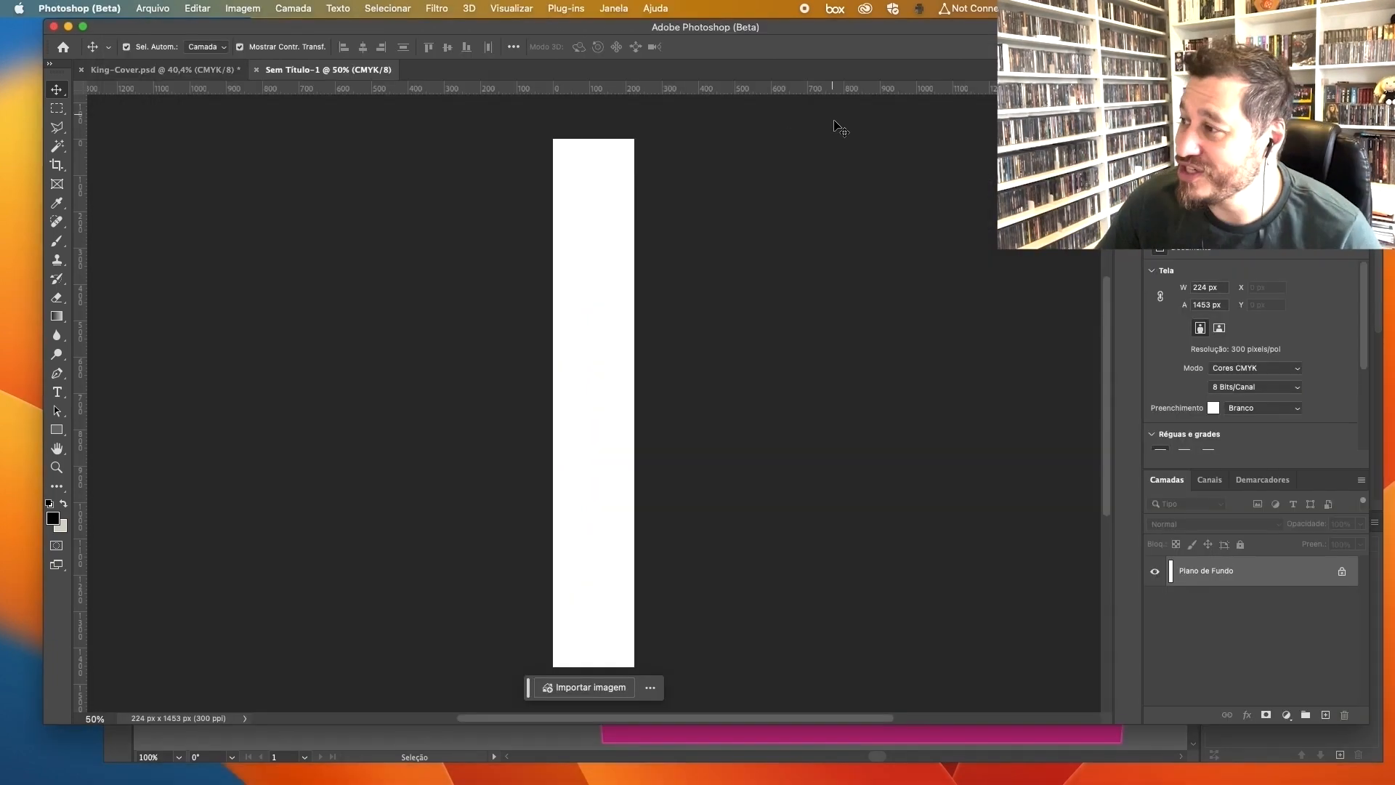
# Step: Switch to Photoshop and copy the Barra-Top, Barra-Bottom and BG-Pedra layers from King-Cover.psd into the new spine document
pyautogui.click(198, 69)
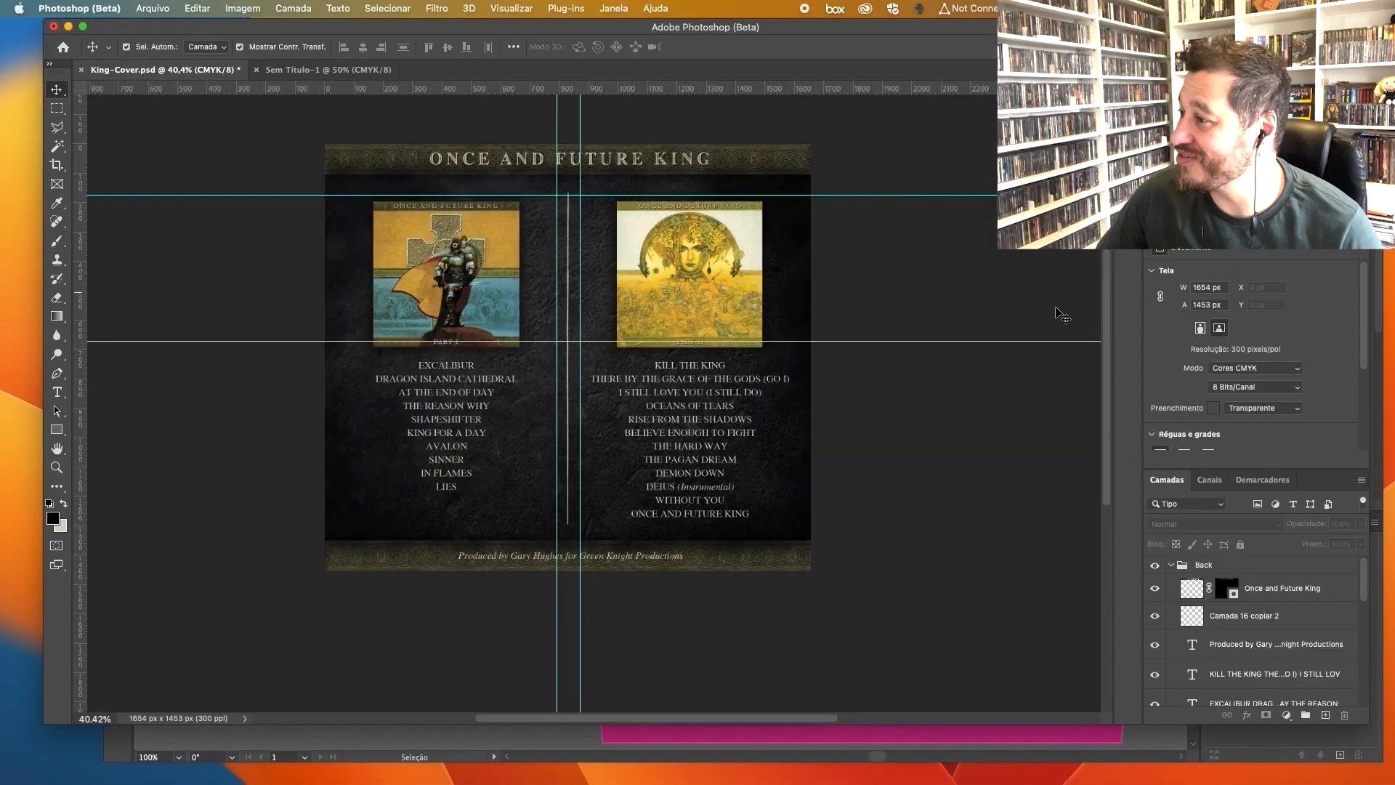
pyautogui.scroll(-5, 1247, 602)
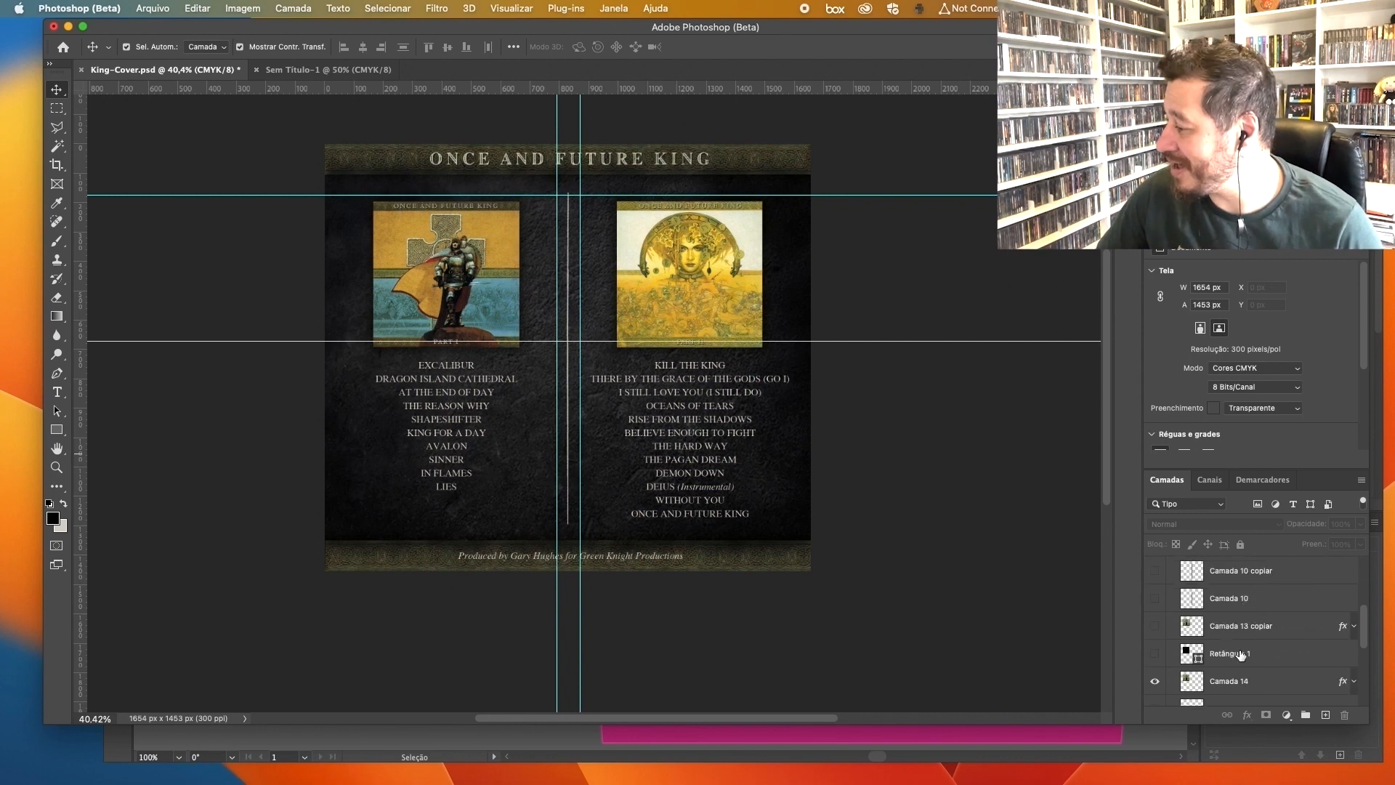
pyautogui.moveTo(1228, 618); pyautogui.dragTo(614, 348)
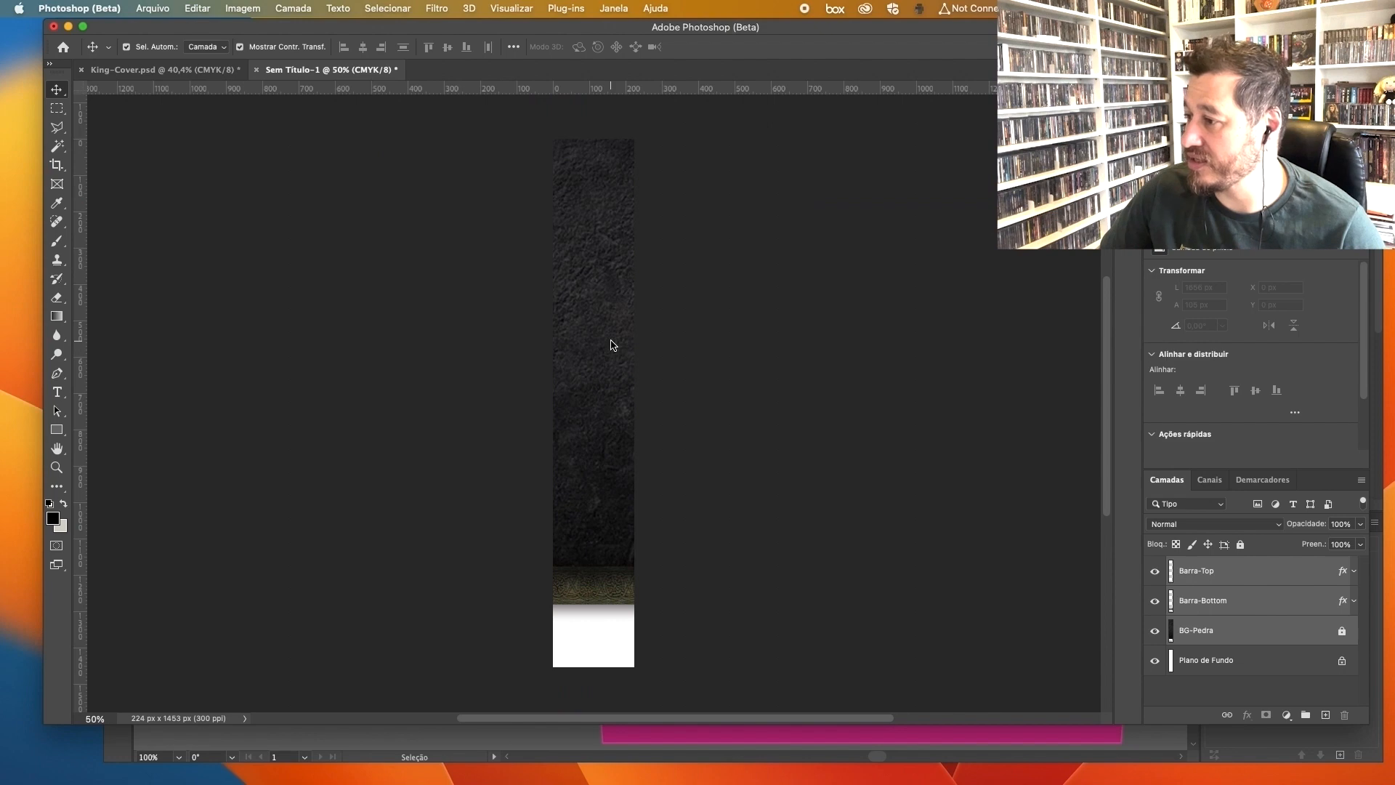
# Step: Unlock BG-Pedra and move it together with both bars so the bars meet the spine's upper and lower edges
pyautogui.click(656, 355)
pyautogui.click(1219, 625)
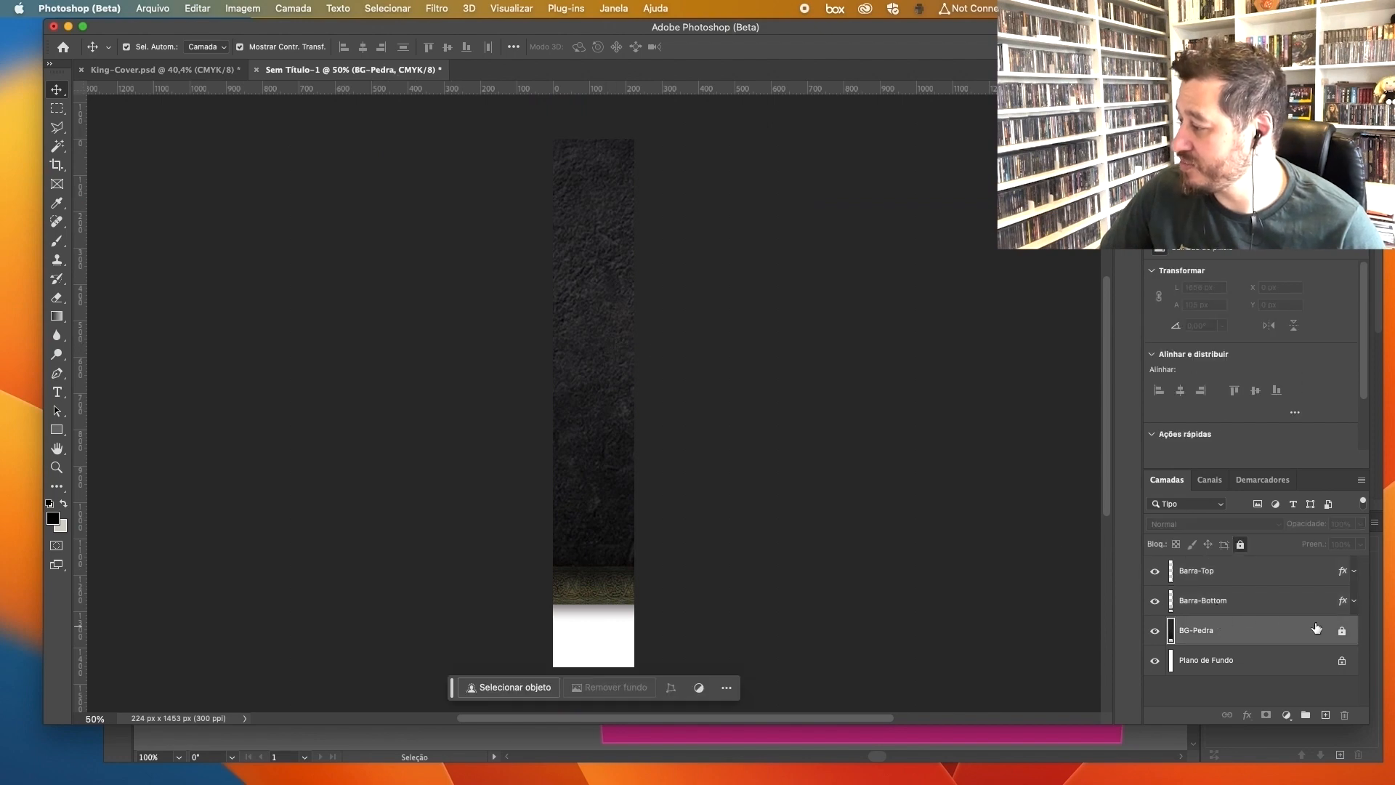
pyautogui.click(1241, 543)
pyautogui.keyDown('shift'); pyautogui.click(1219, 570); pyautogui.keyUp('shift')
pyautogui.moveTo(587, 423); pyautogui.dragTo(577, 484)
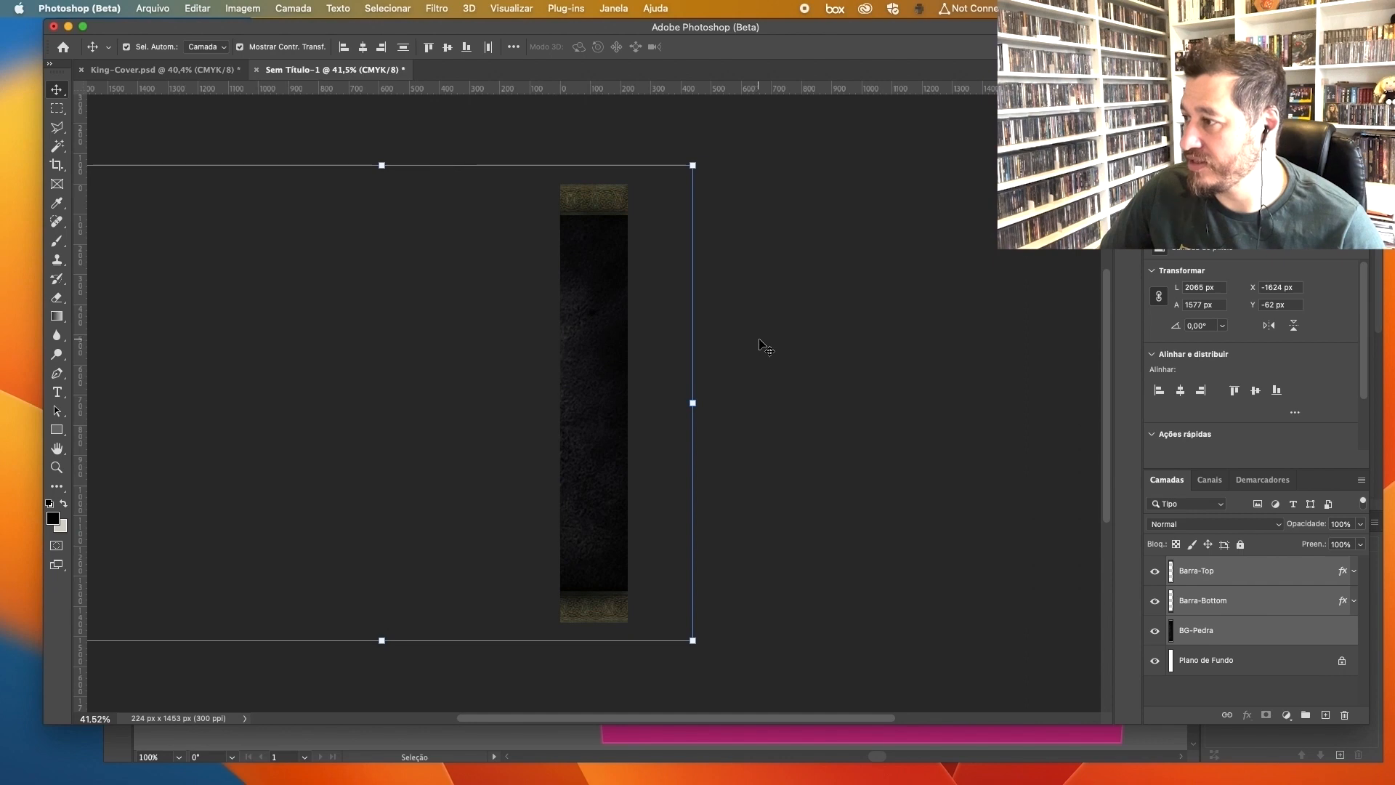
# Step: Darken the spine's BG-Pedra stone texture with a 500 px black brush at 29% opacity
pyautogui.click(614, 326)
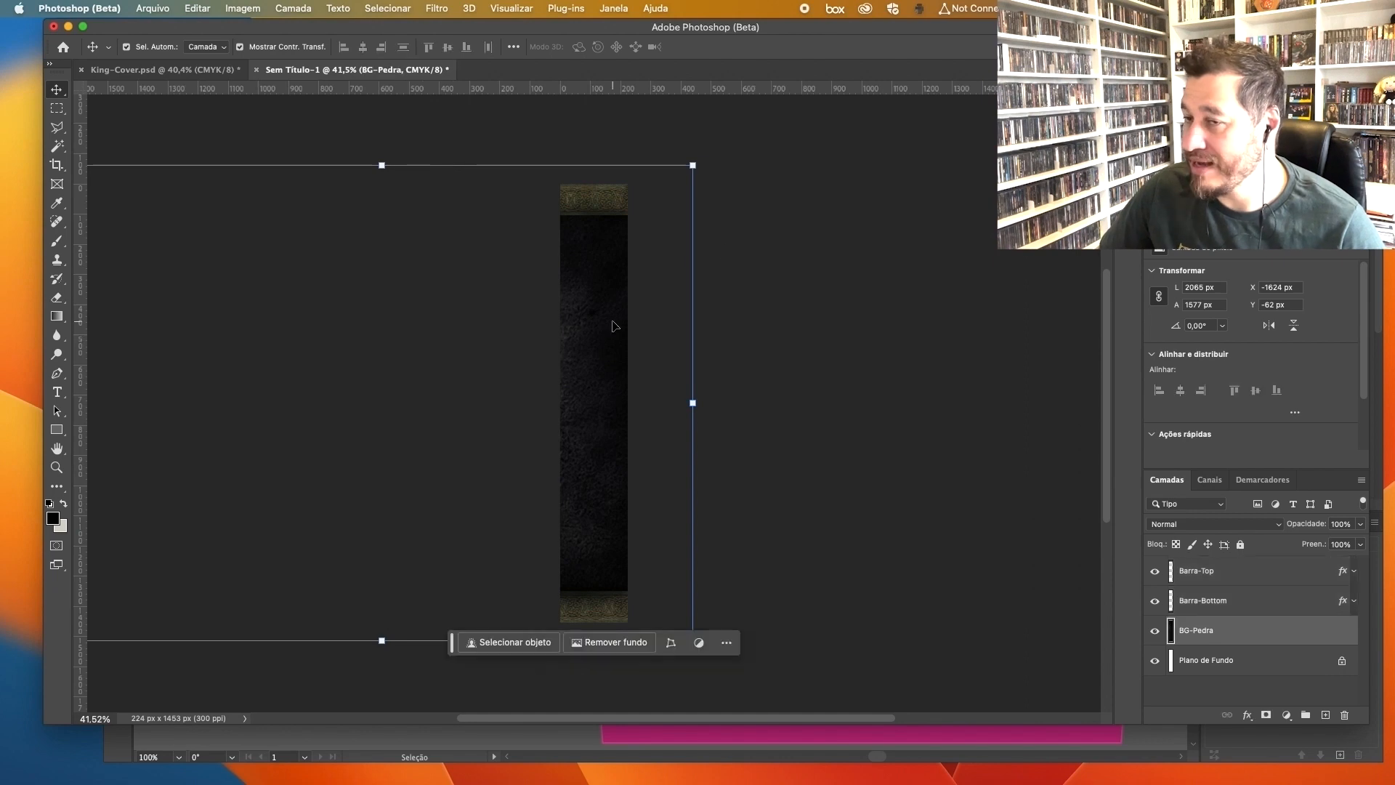
pyautogui.hotkey('ctrl', 'Tab')
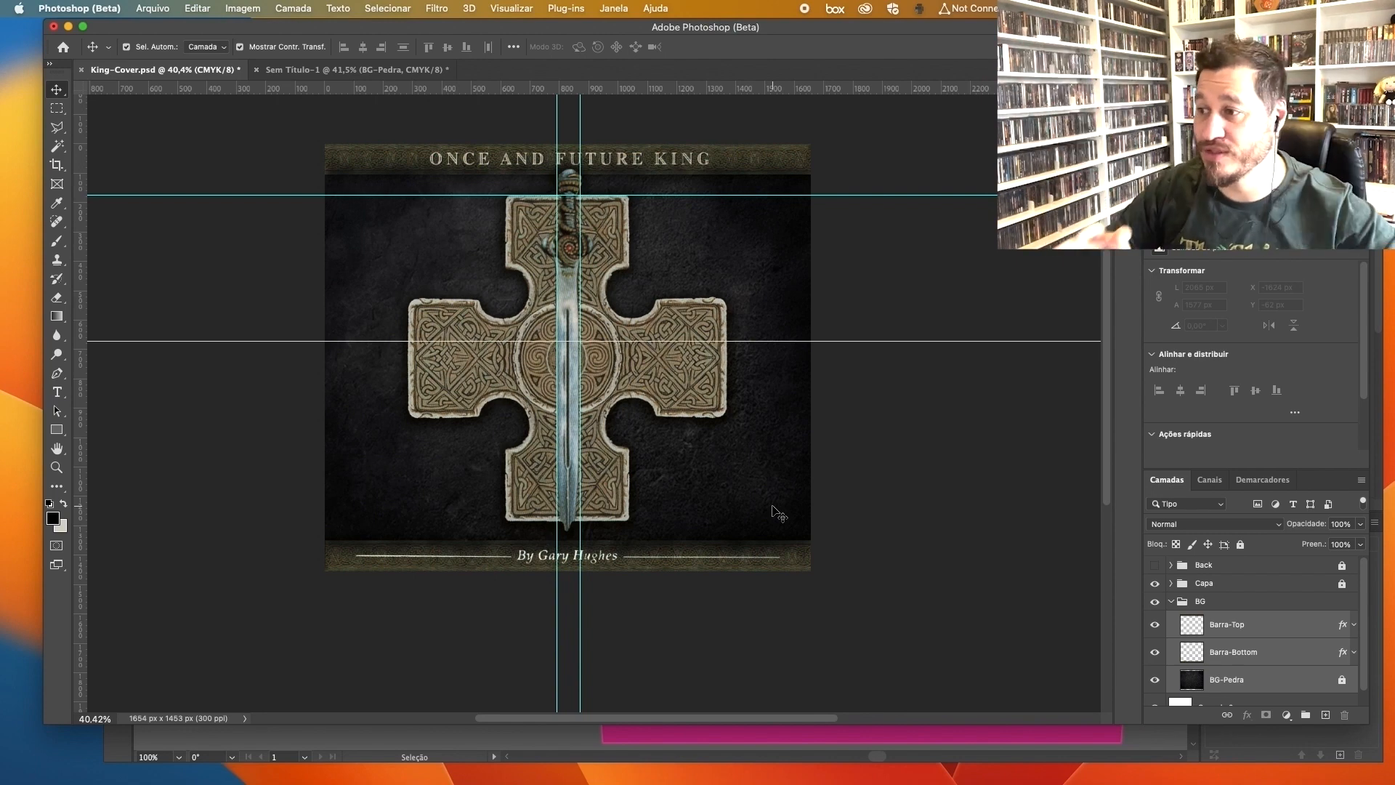
pyautogui.click(329, 70)
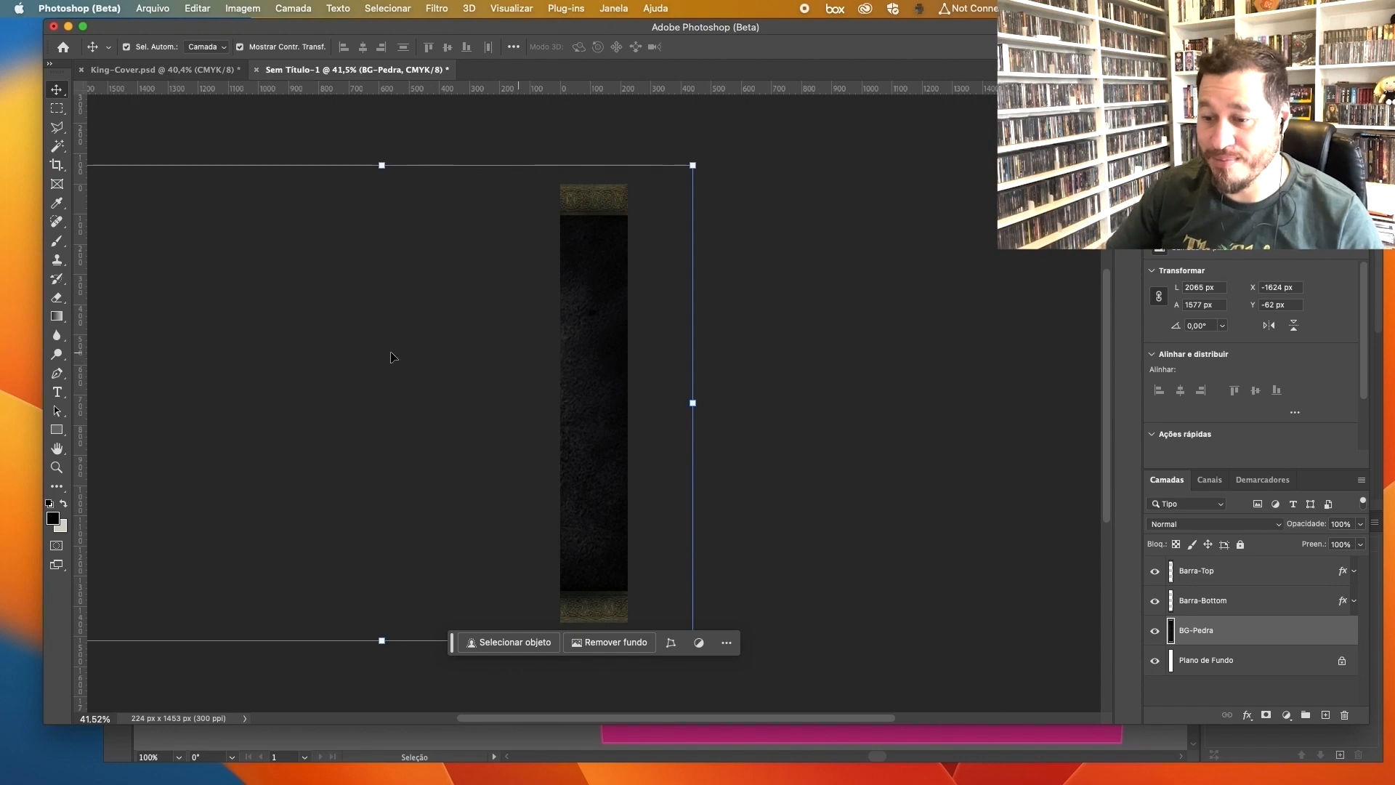
pyautogui.press('b')
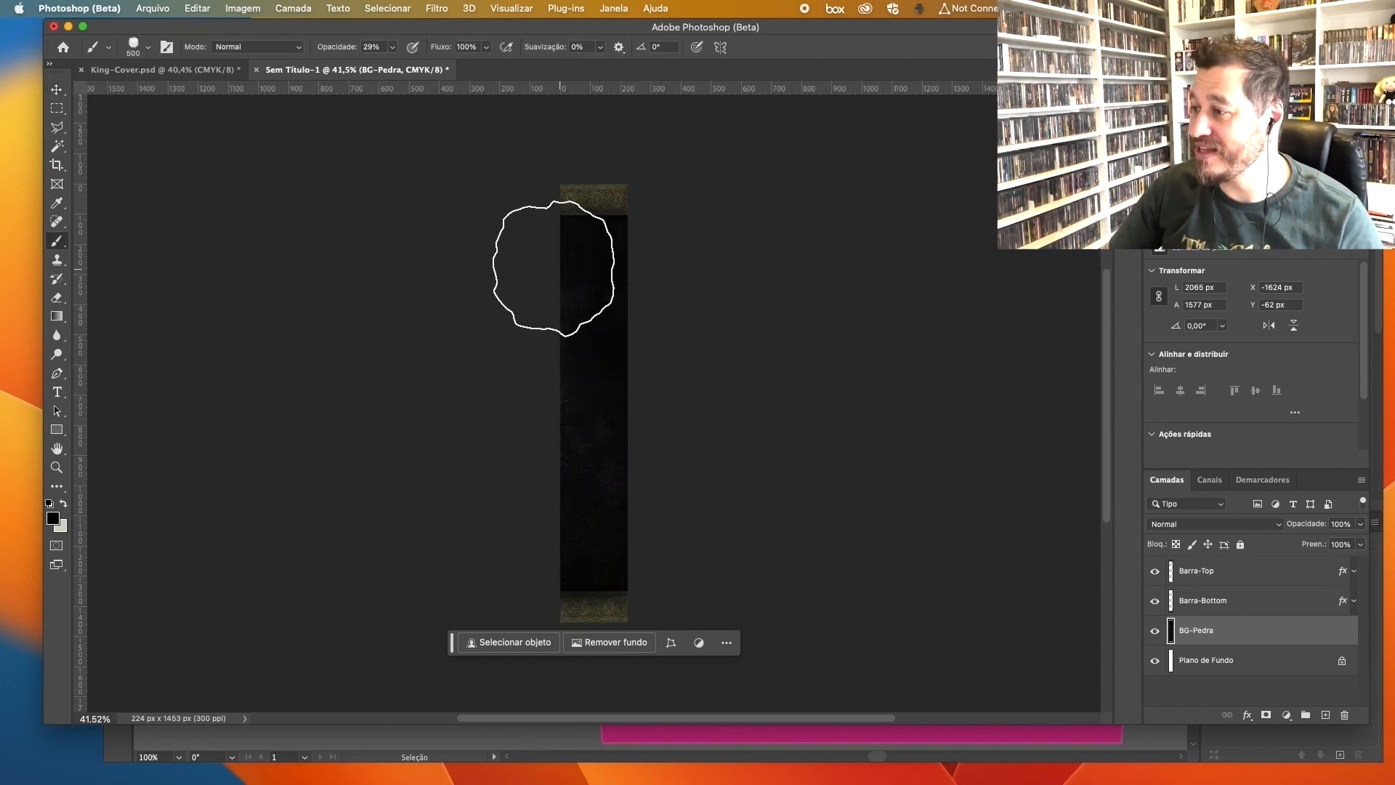
# Step: Copy the Once and Future King title layer from King-Cover.psd into the spine document, rotate it 90° and center it
pyautogui.click(156, 70)
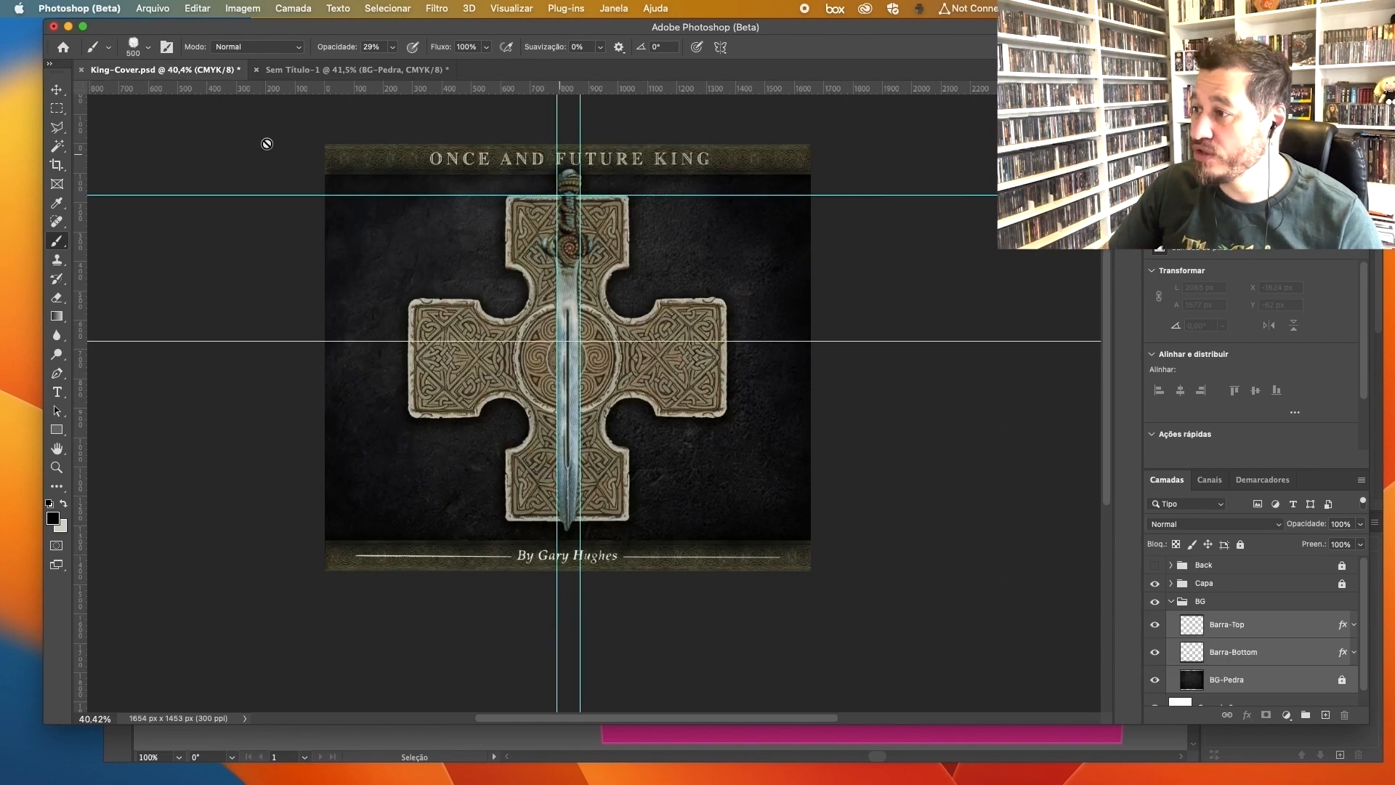
pyautogui.click(61, 92)
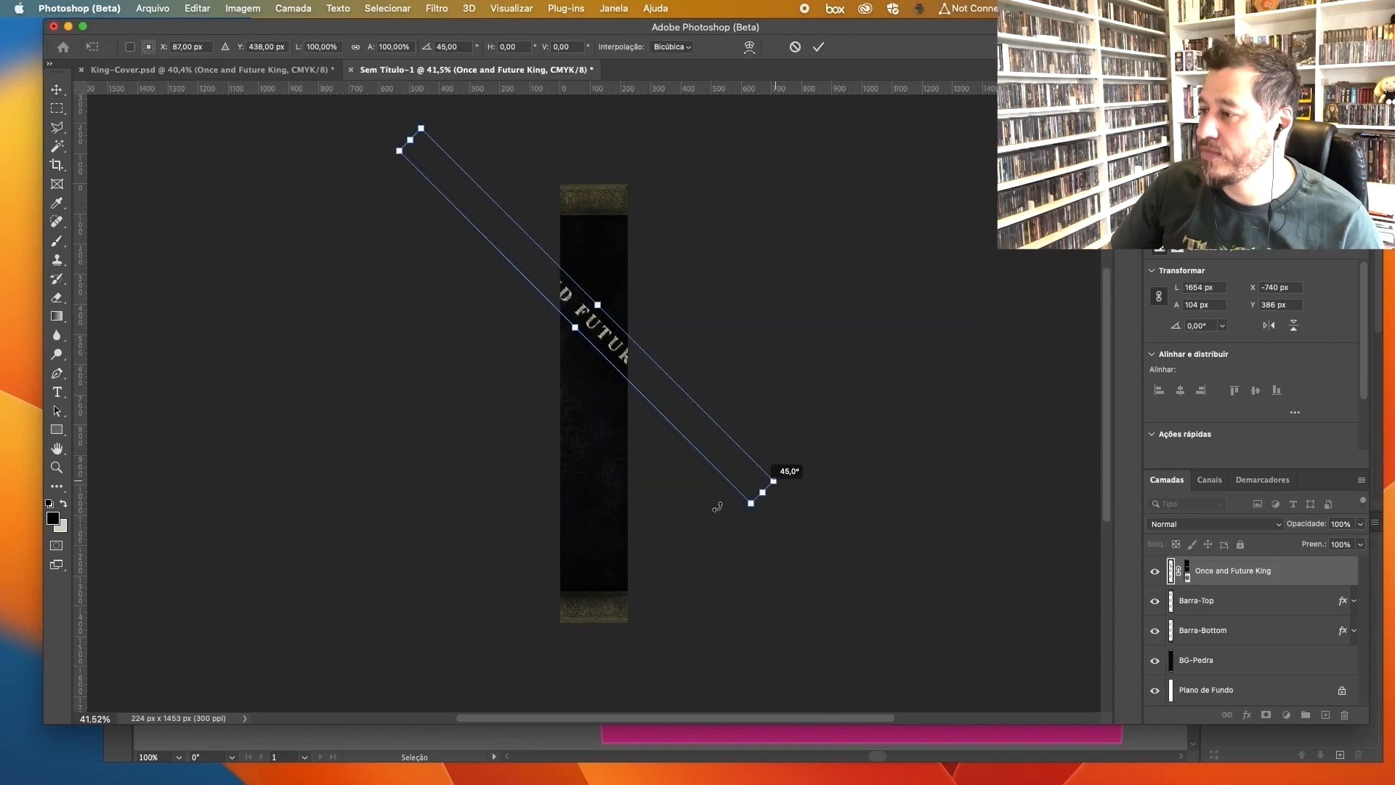
pyautogui.moveTo(771, 495); pyautogui.dragTo(640, 500)
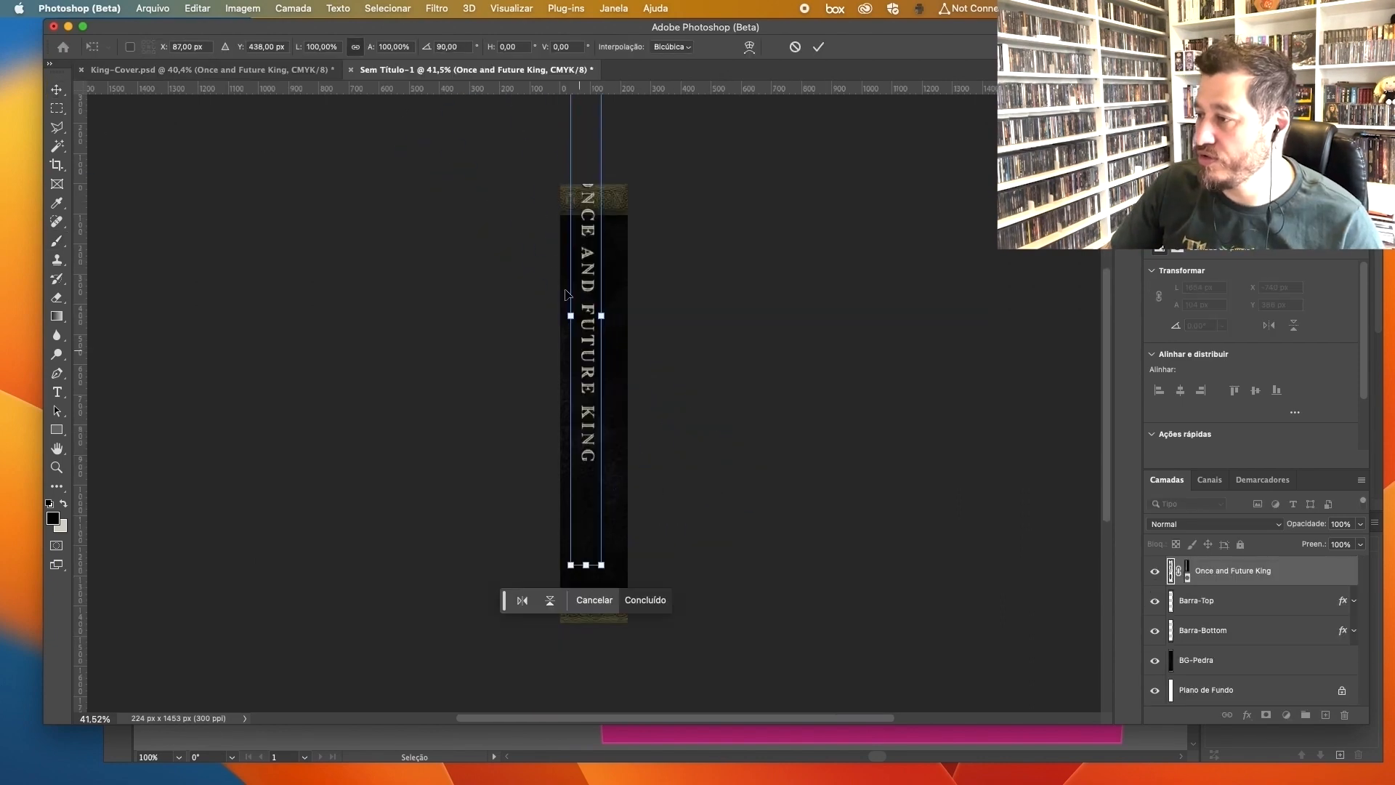
pyautogui.moveTo(586, 264); pyautogui.dragTo(590, 349)
pyautogui.click(721, 323)
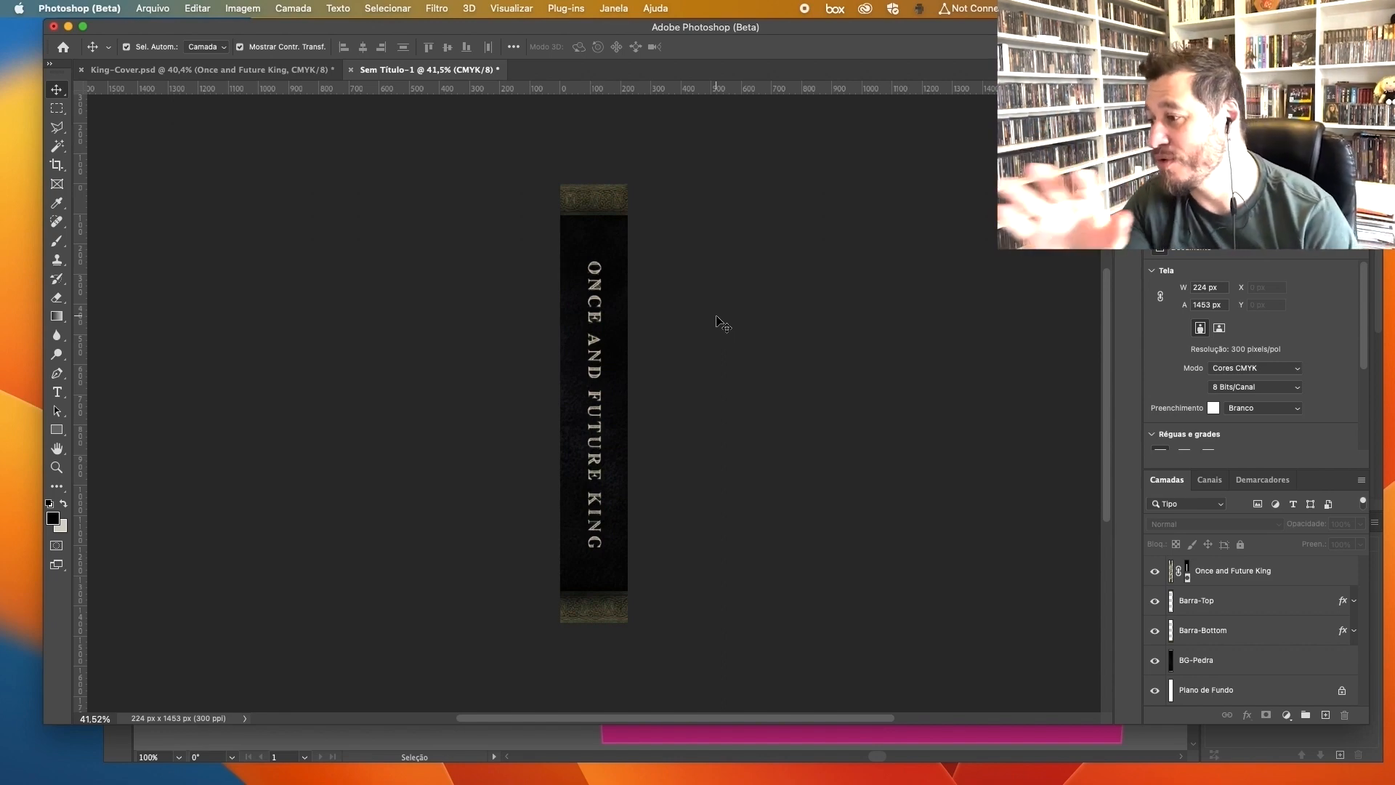
# Step: Copy the artist credit layer from King-Cover.psd into the spine document and rotate it 90° beside the title
pyautogui.click(244, 72)
pyautogui.click(577, 623)
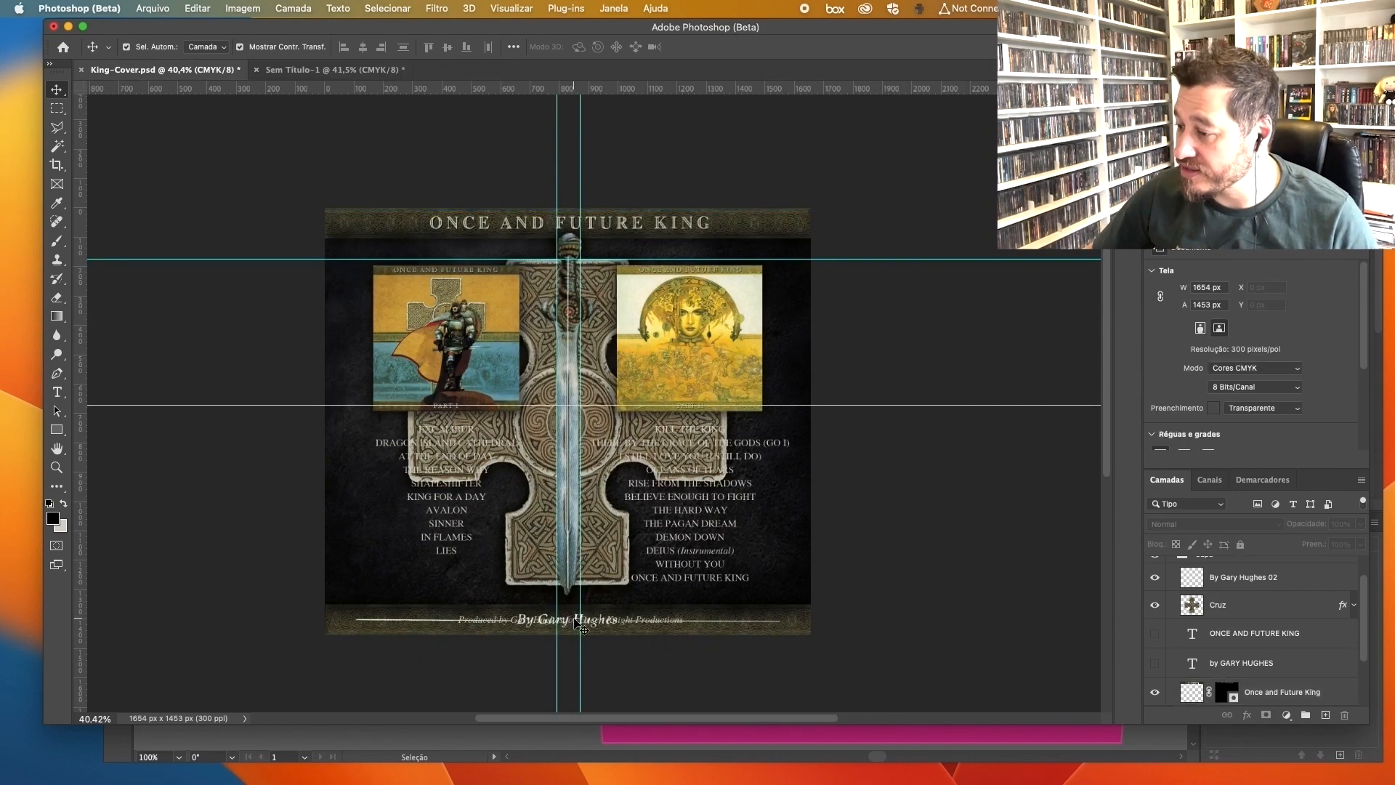
pyautogui.click(1263, 586)
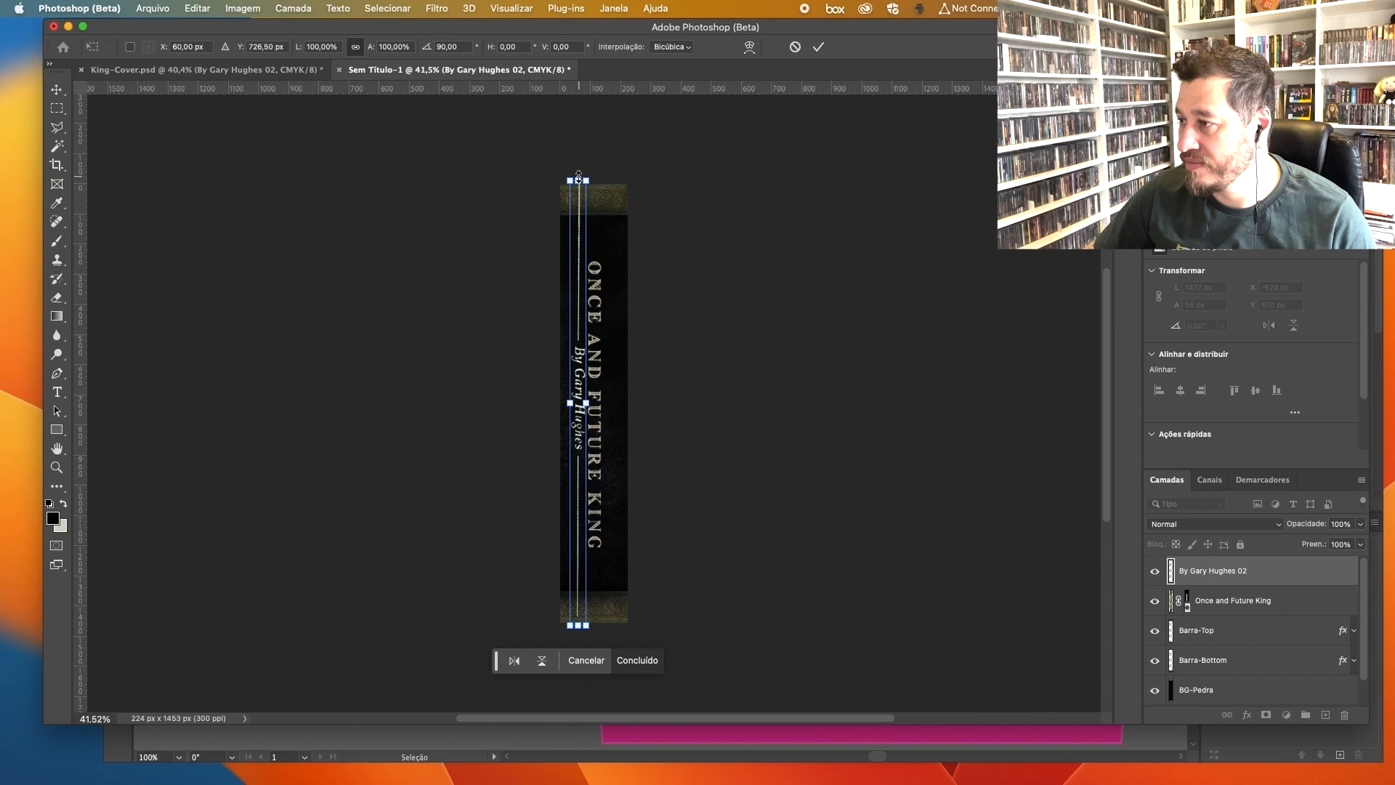
pyautogui.moveTo(579, 181); pyautogui.dragTo(578, 188)
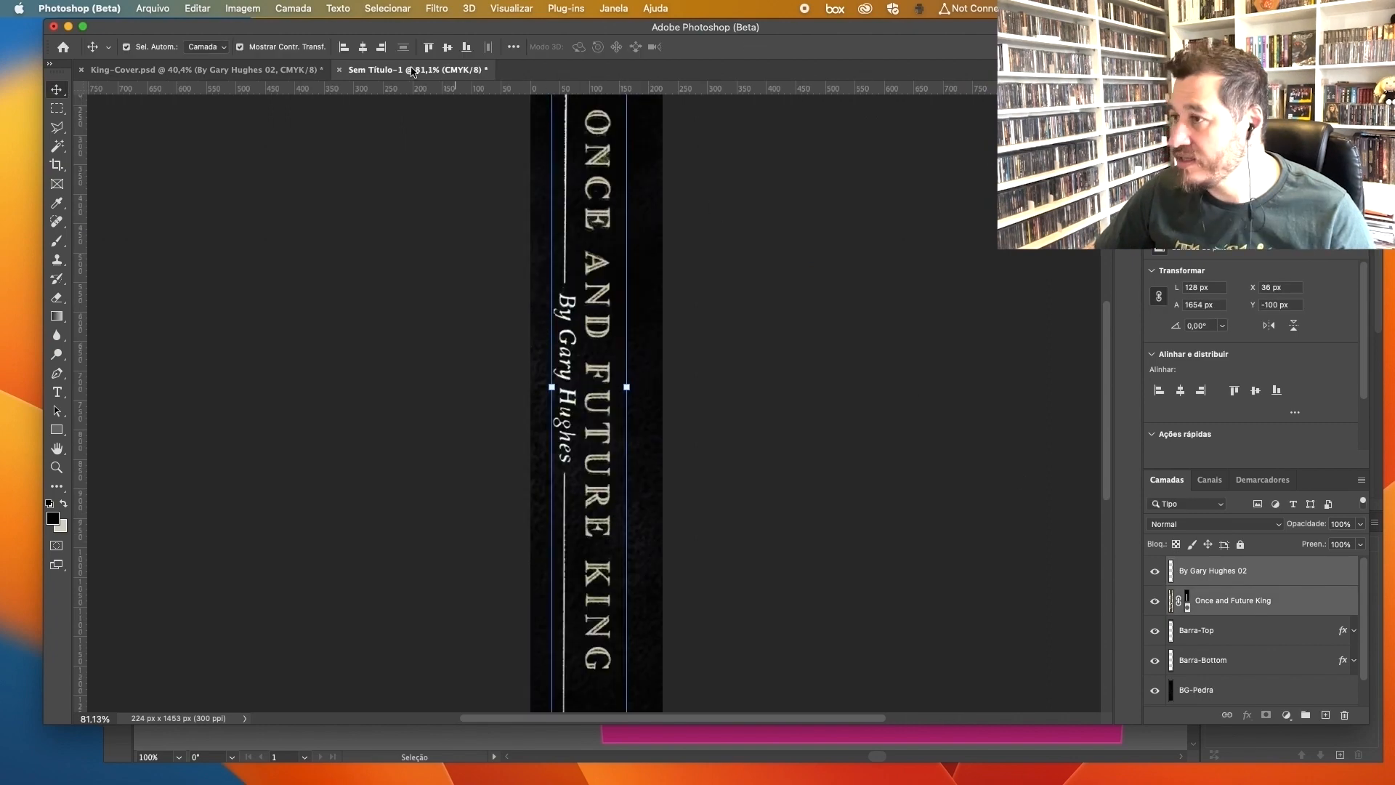
# Step: Align the artist credit and title to the same vertical center and nudge the title slightly right
pyautogui.click(447, 48)
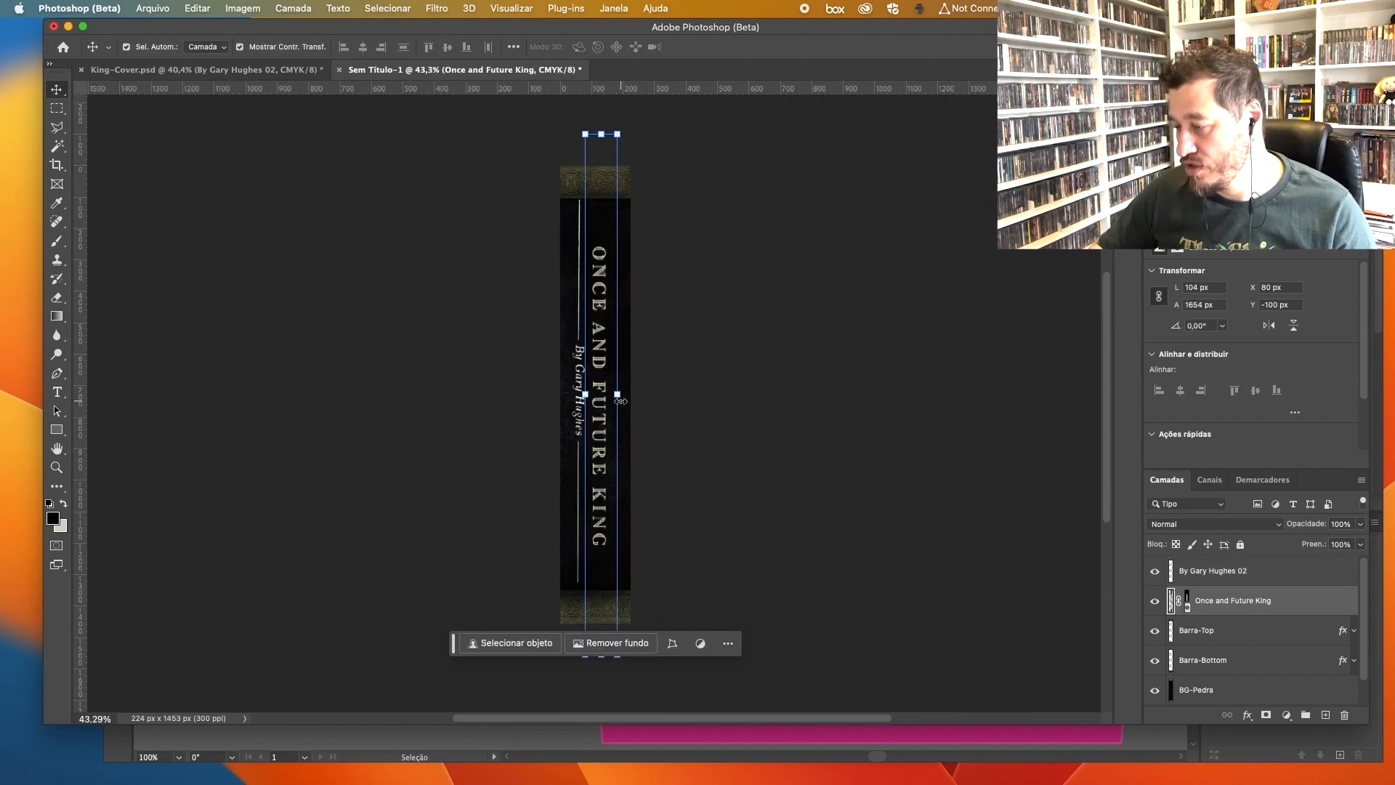
pyautogui.press('Right')
pyautogui.press('Right')
pyautogui.click(637, 395)
pyautogui.click(593, 378)
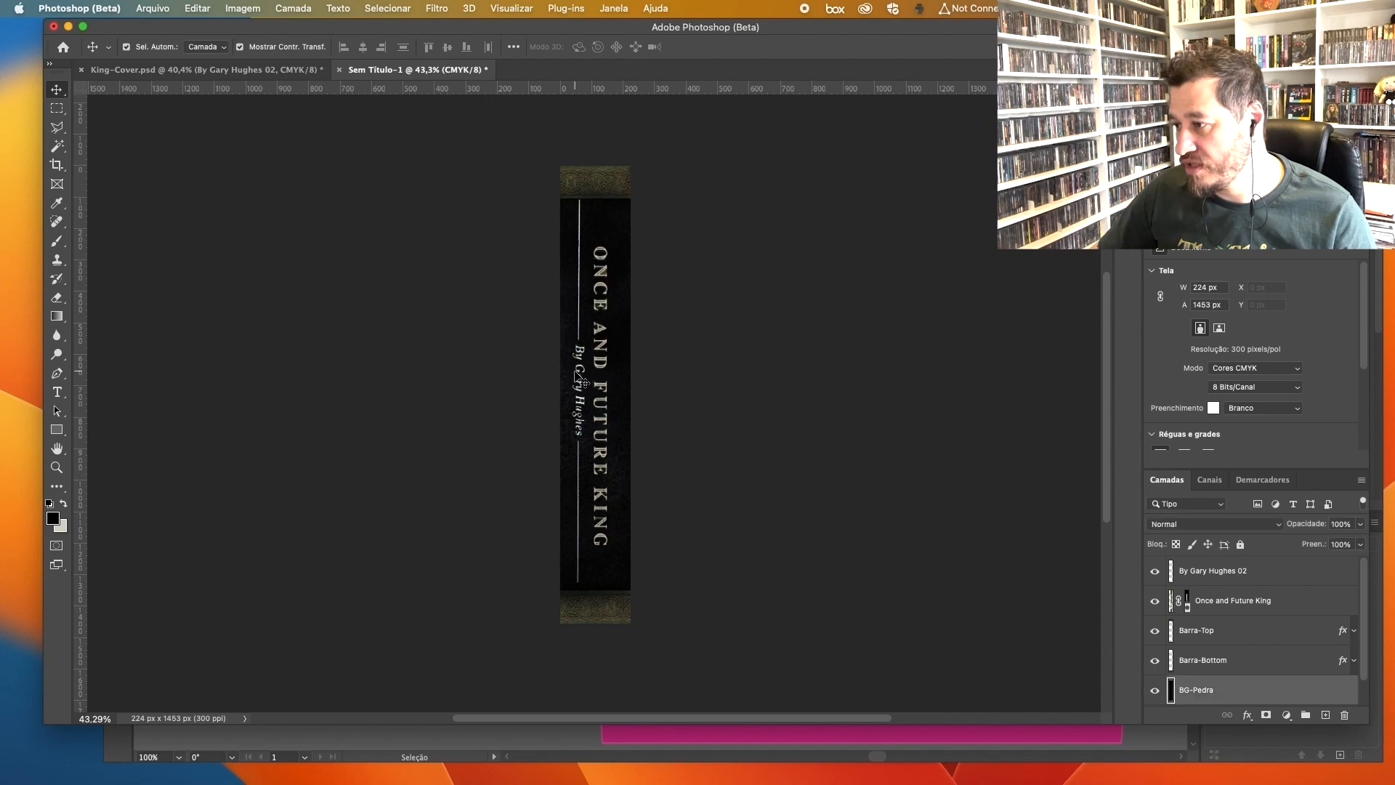
pyautogui.click(585, 371)
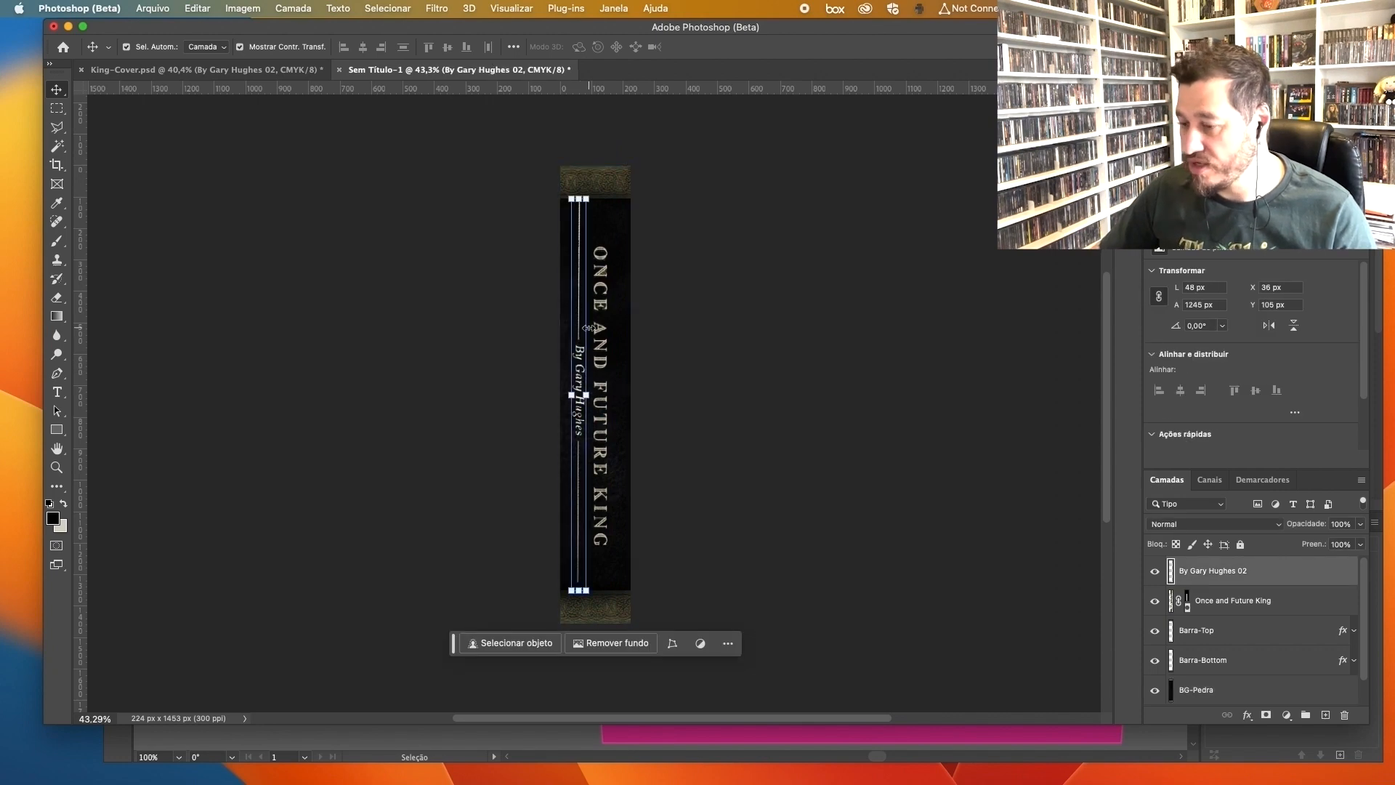
# Step: Erase the ends of the artist credit's rules with a 40 px eraser so they match the title's length
pyautogui.press('e')
pyautogui.scroll(10, 581, 233)
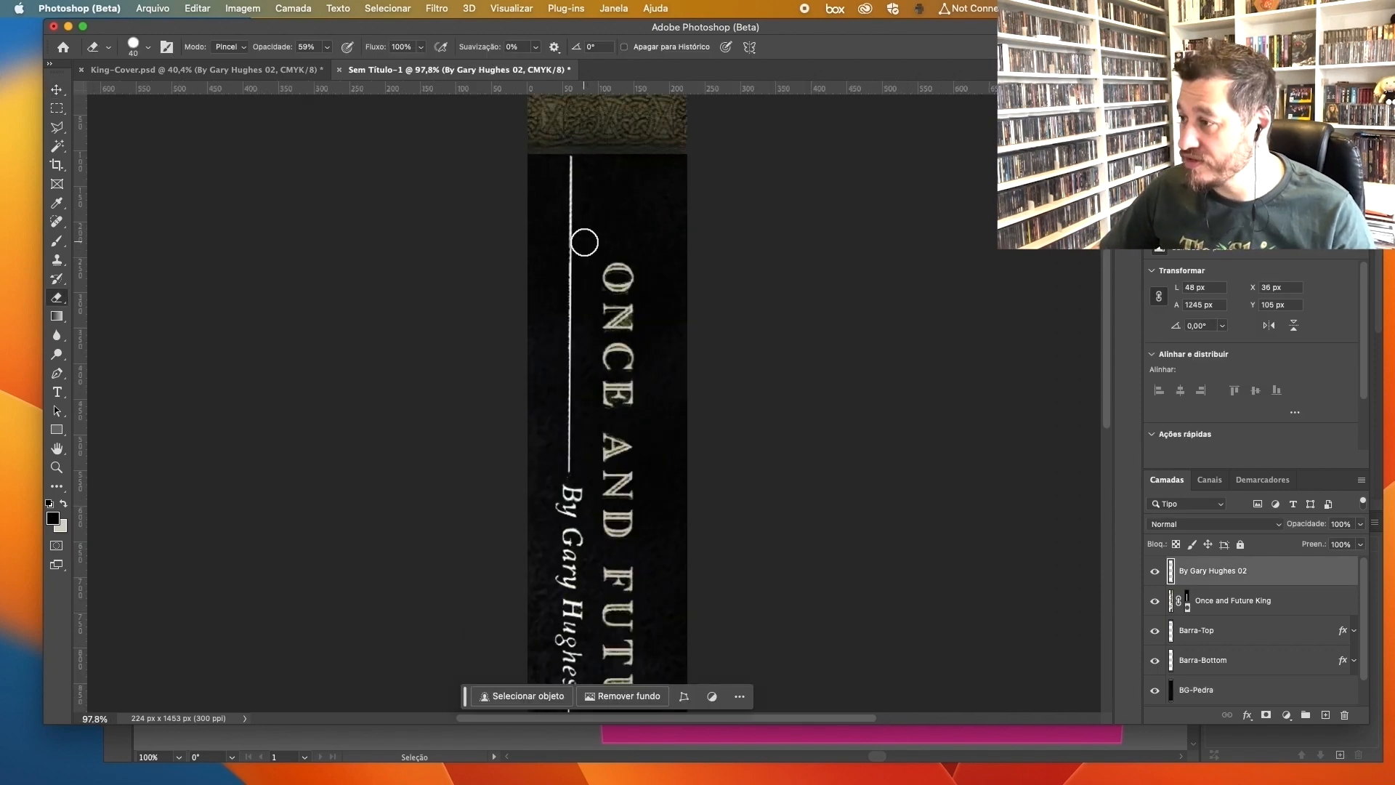
pyautogui.scroll(-10, 610, 242)
pyautogui.scroll(6, 606, 538)
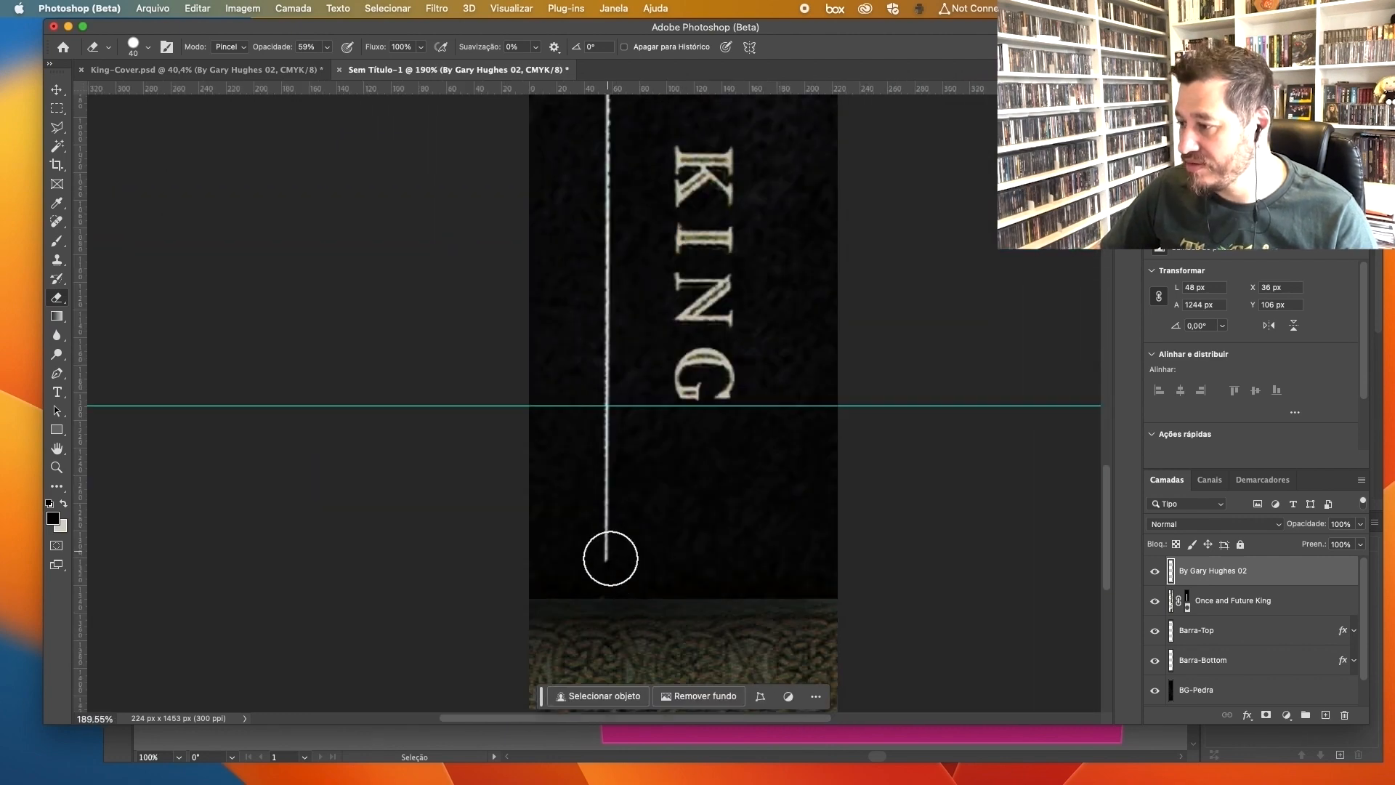
pyautogui.moveTo(605, 527); pyautogui.dragTo(611, 439)
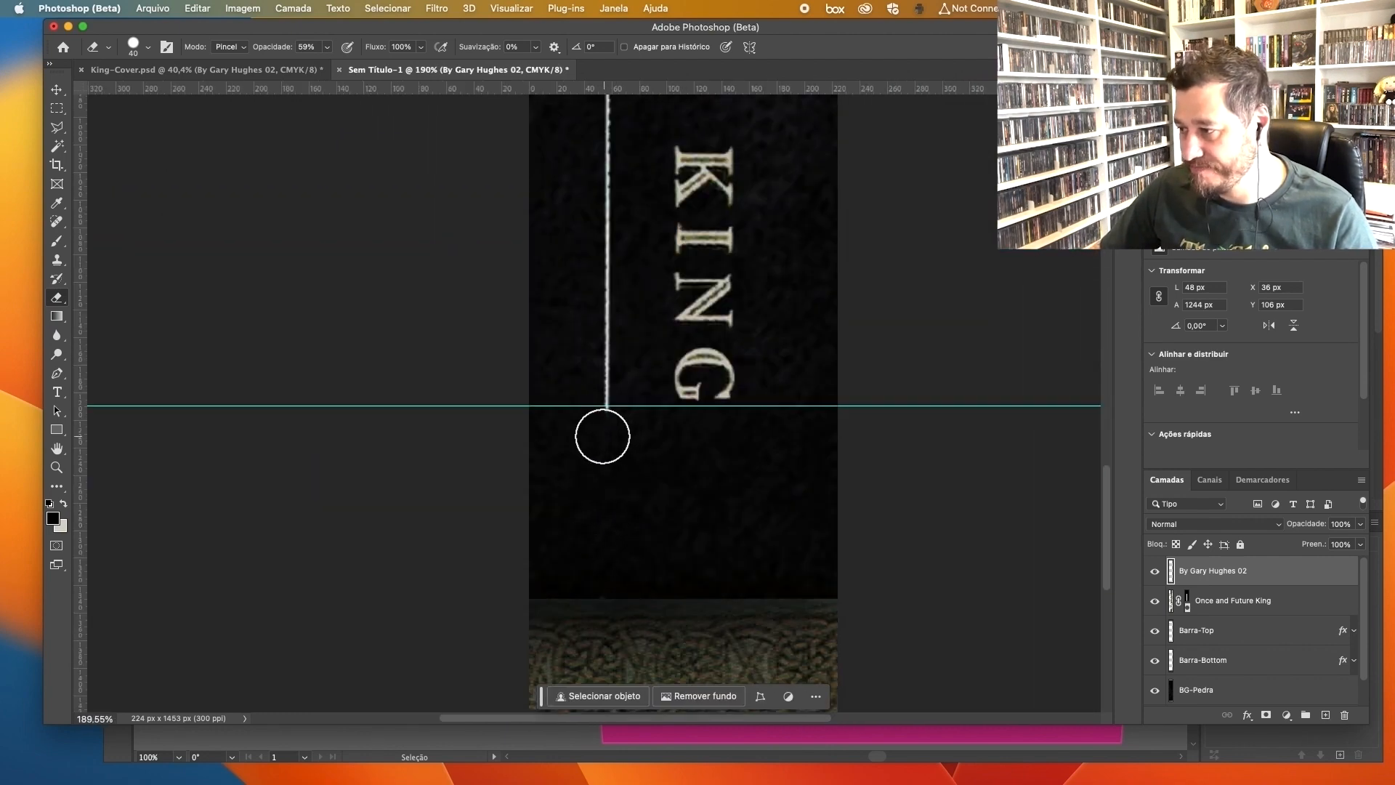
pyautogui.scroll(-3, 581, 458)
pyautogui.scroll(-3, 569, 474)
# Step: Remove both horizontal guides from the spine and select the merged title and credit layer
pyautogui.press('v')
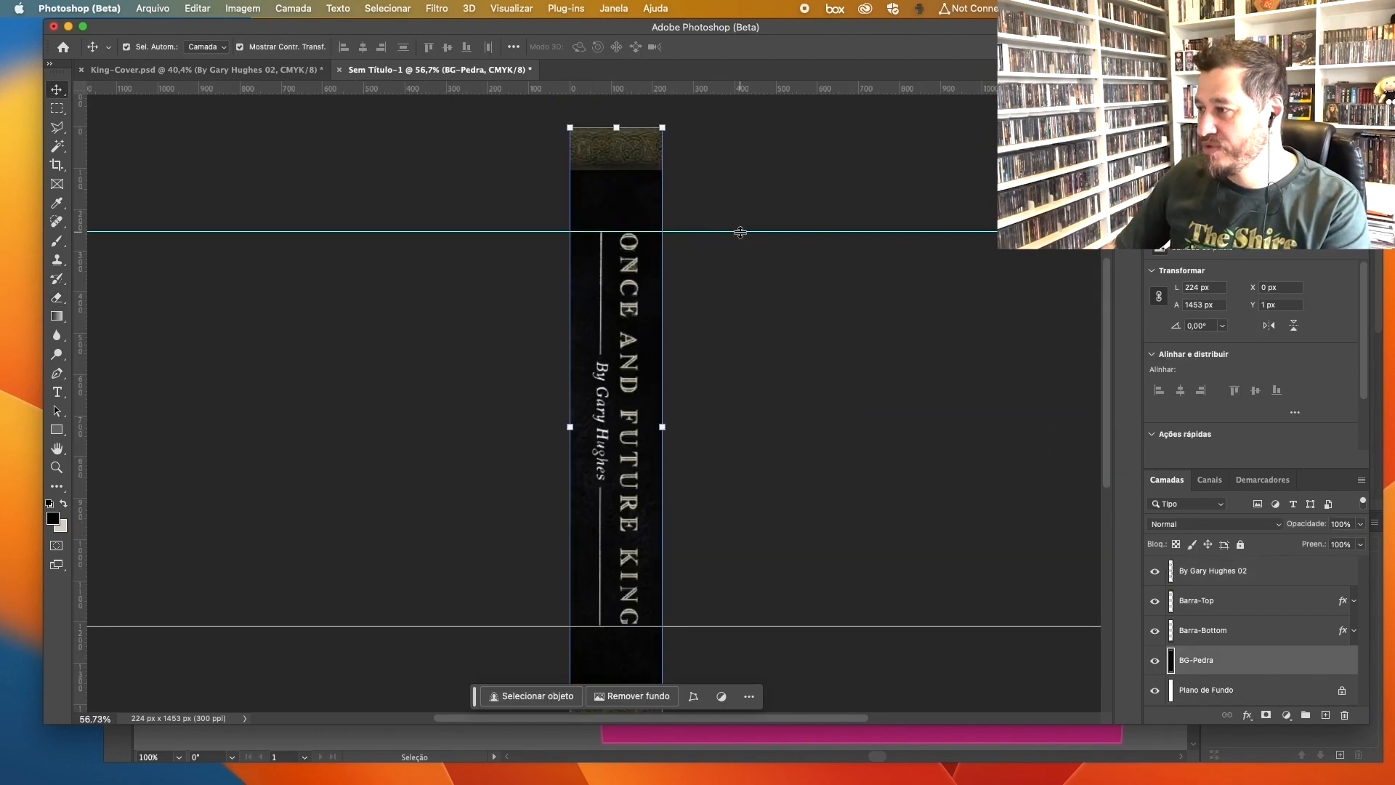
pyautogui.moveTo(742, 231); pyautogui.dragTo(733, 39)
pyautogui.moveTo(740, 627); pyautogui.dragTo(742, 33)
pyautogui.scroll(-5, 741, 250)
pyautogui.hscroll(3, 741, 250)
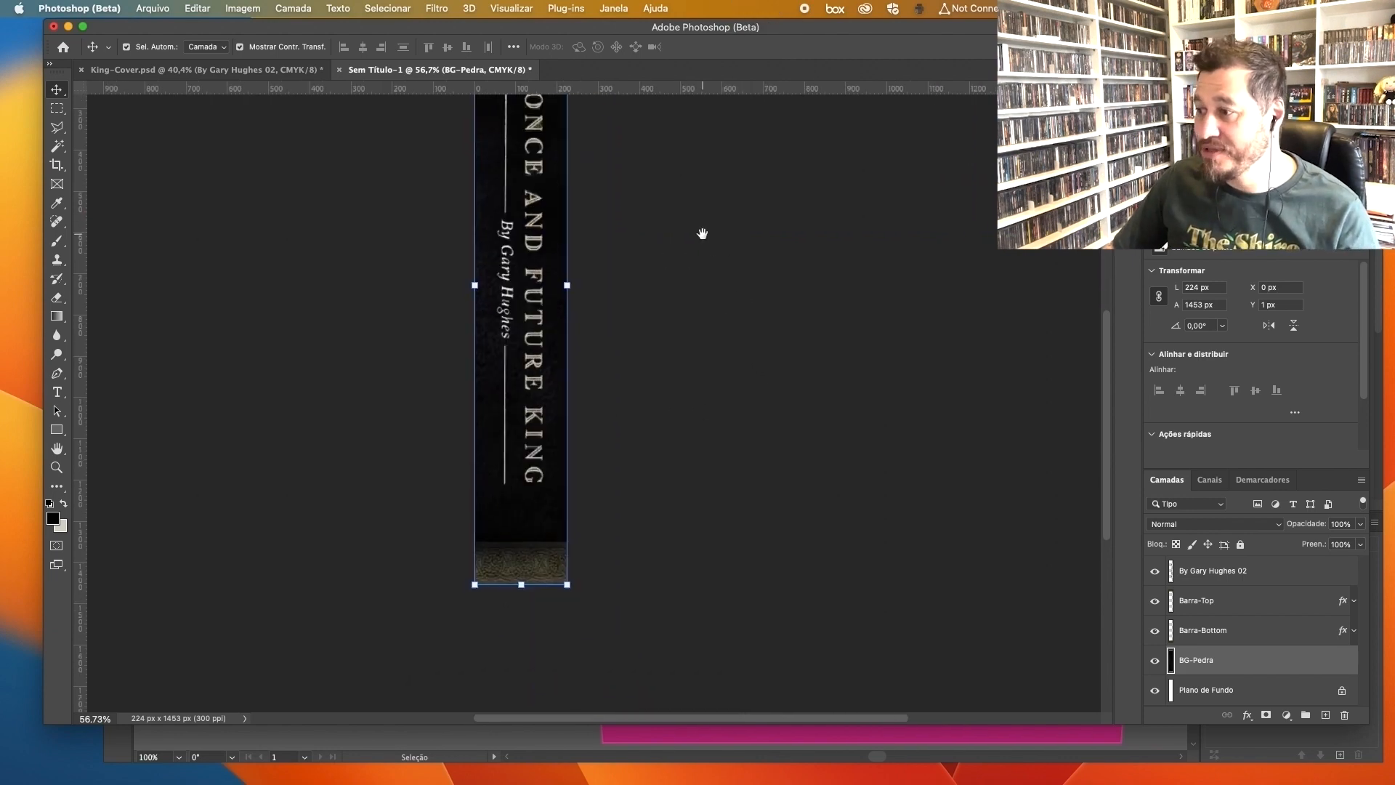
pyautogui.click(524, 270)
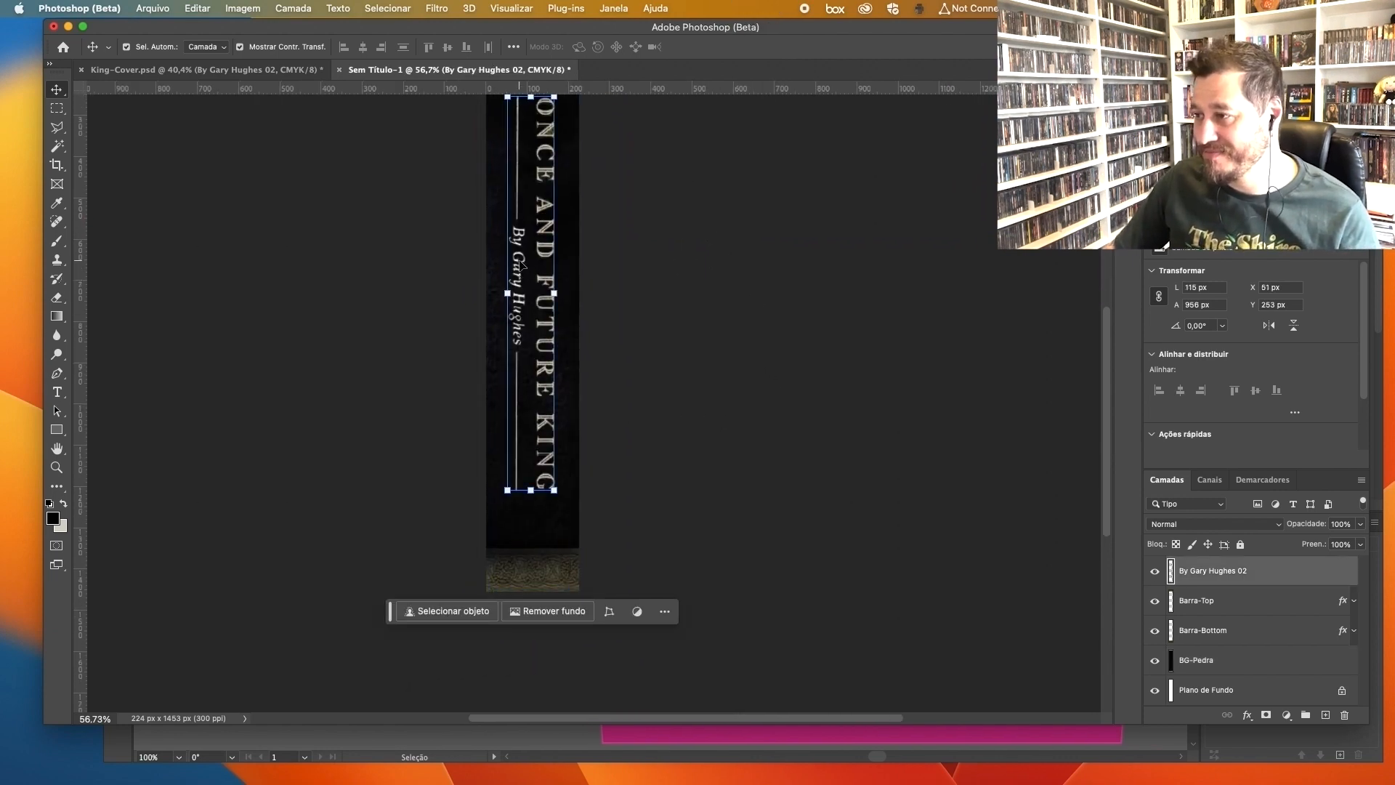
pyautogui.click(583, 227)
pyautogui.scroll(5, 526, 239)
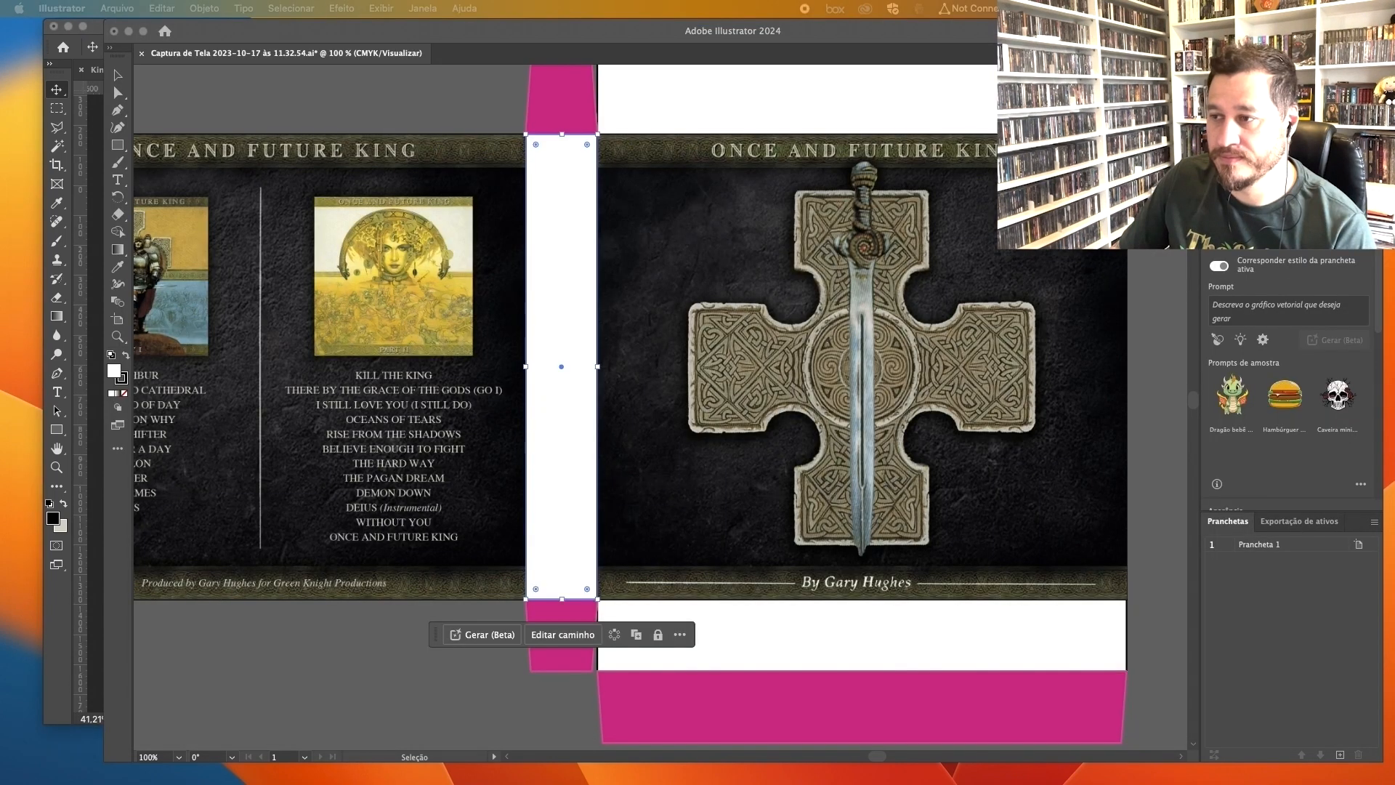
# Step: Switch to Illustrator, fit the spine artwork into the blank panel between the covers and inspect its seams
pyautogui.moveTo(341, 420); pyautogui.dragTo(555, 344)
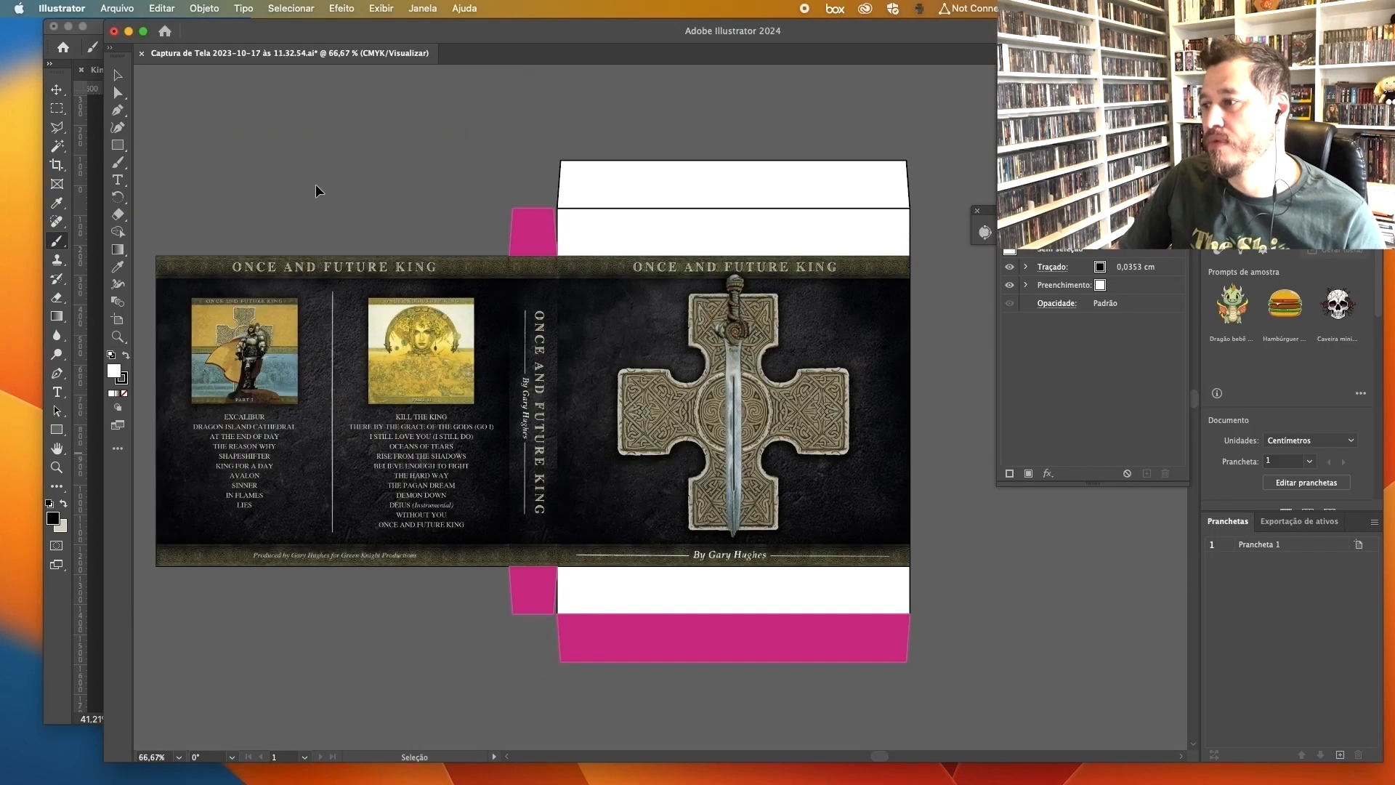
pyautogui.press('space')
pyautogui.moveTo(442, 194); pyautogui.dragTo(361, 153)
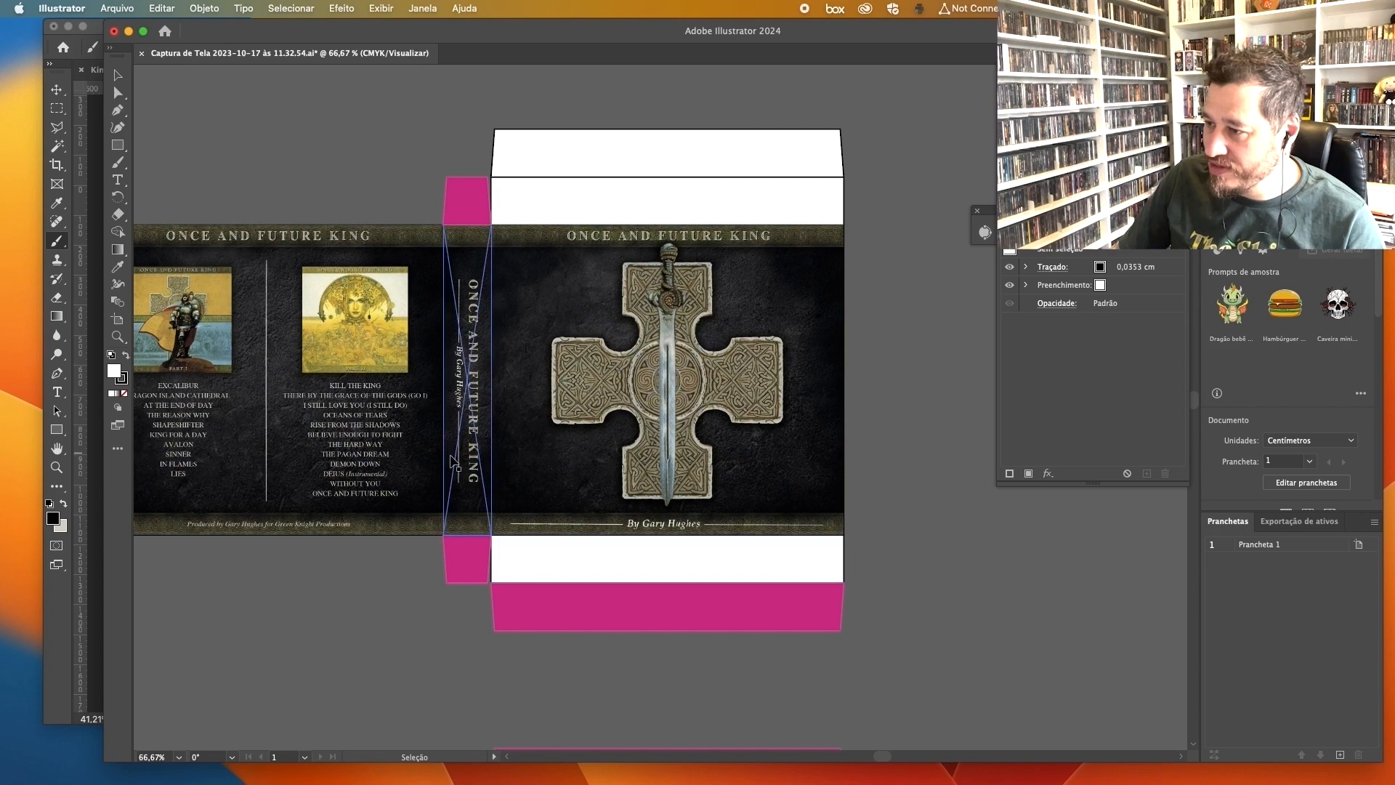
pyautogui.scroll(5, 446, 338)
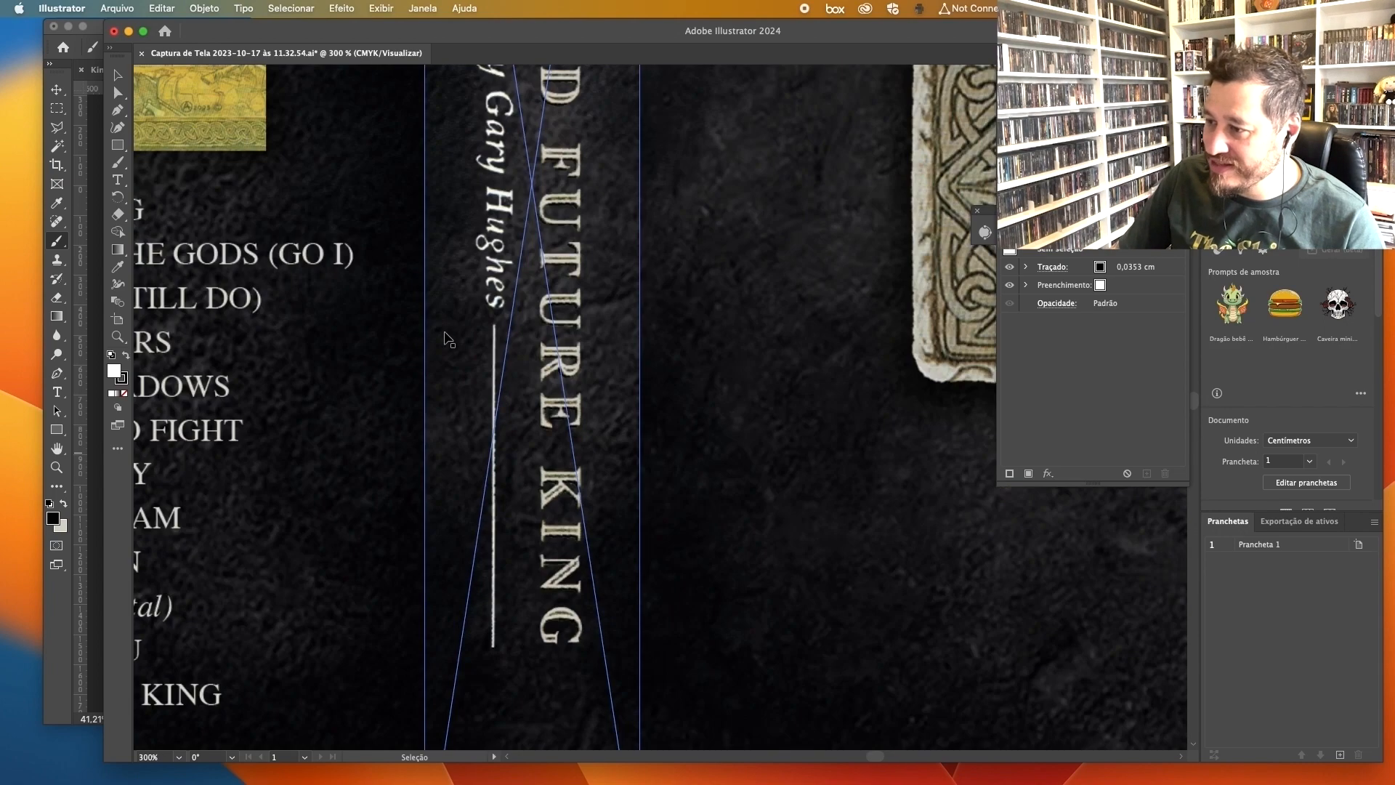
pyautogui.click(753, 391)
pyautogui.scroll(-4, 751, 391)
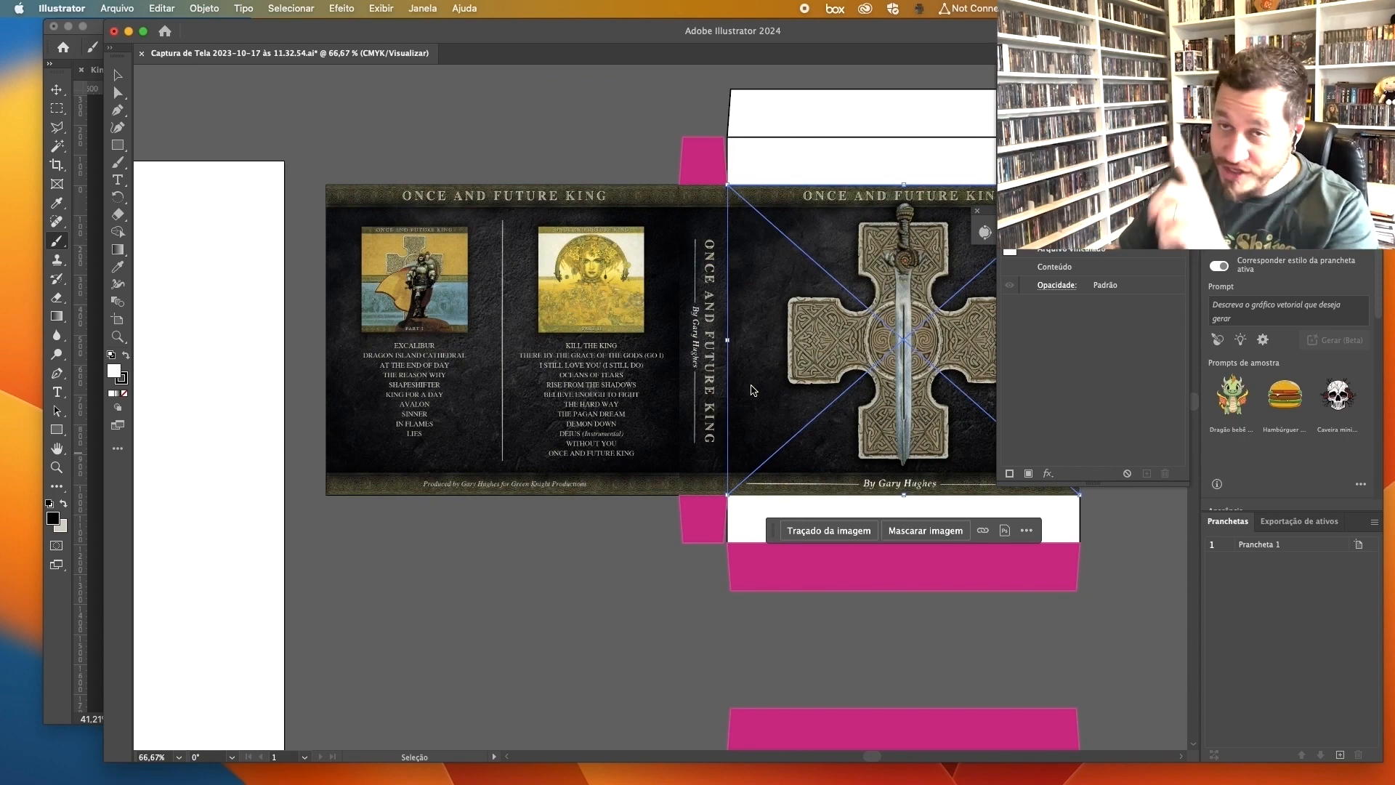
# Step: Select the blank panel above the front cover, then switch to Photoshop and create a 1654 × 224 px CMYK document, 1,9 cm high
pyautogui.click(634, 161)
pyautogui.hscroll(3, 625, 243)
pyautogui.scroll(1, 625, 243)
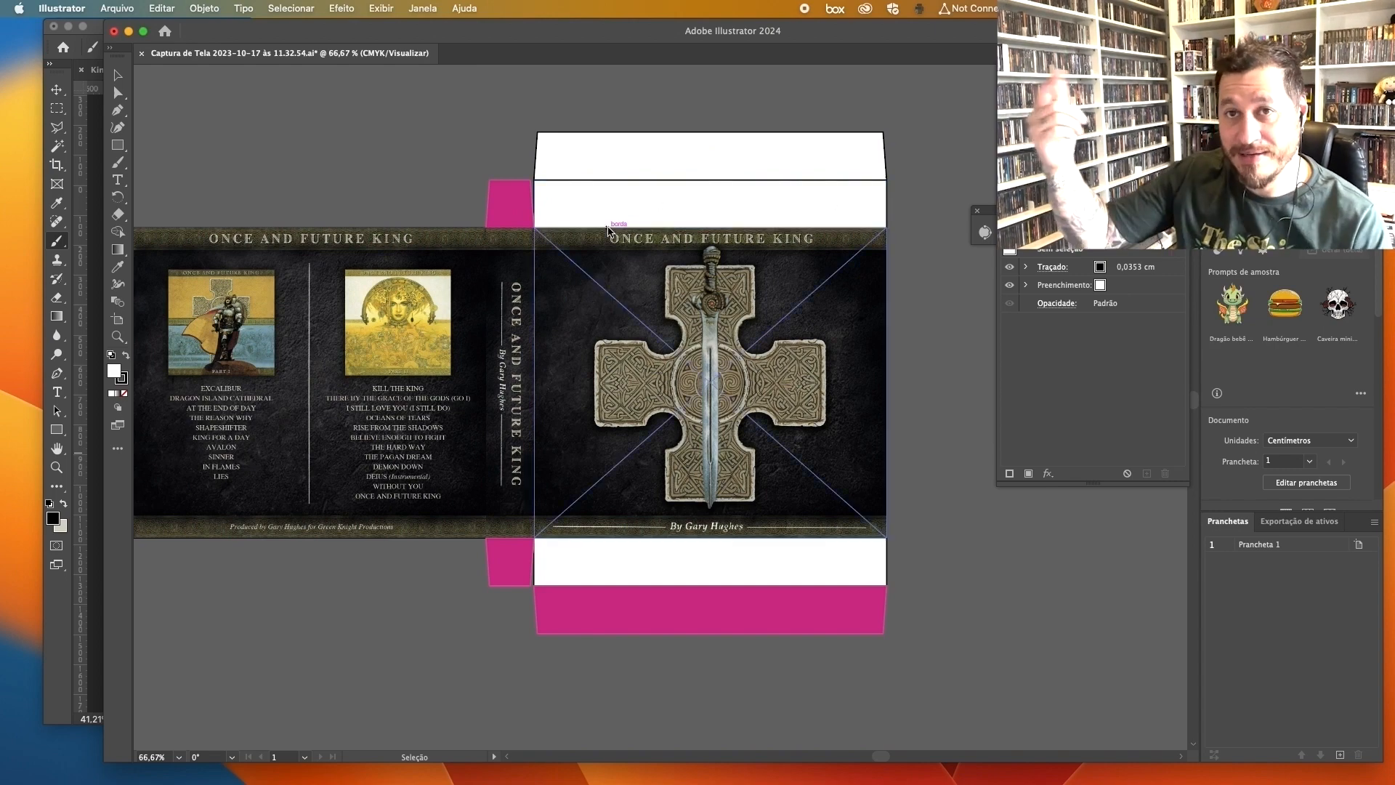
pyautogui.click(564, 222)
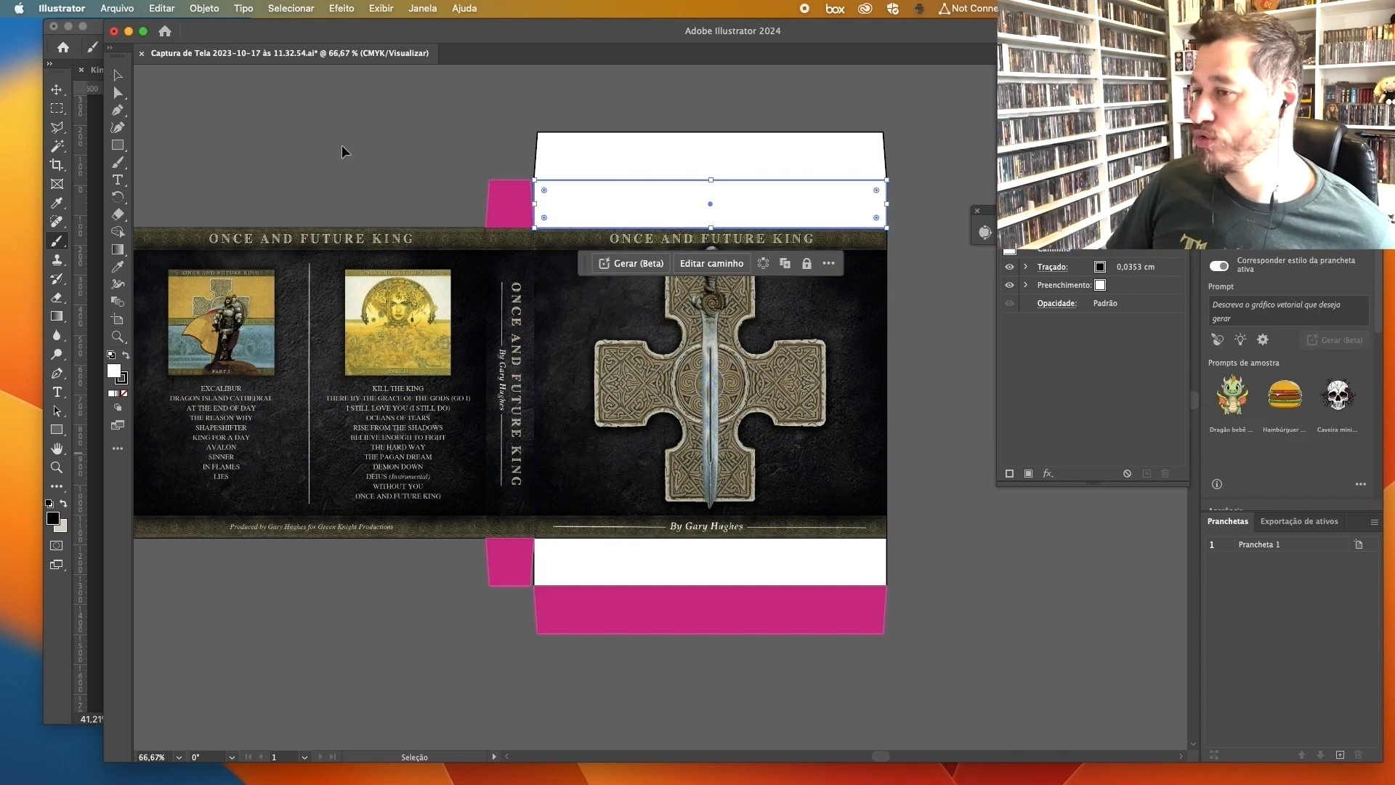
pyautogui.click(92, 138)
pyautogui.click(153, 8)
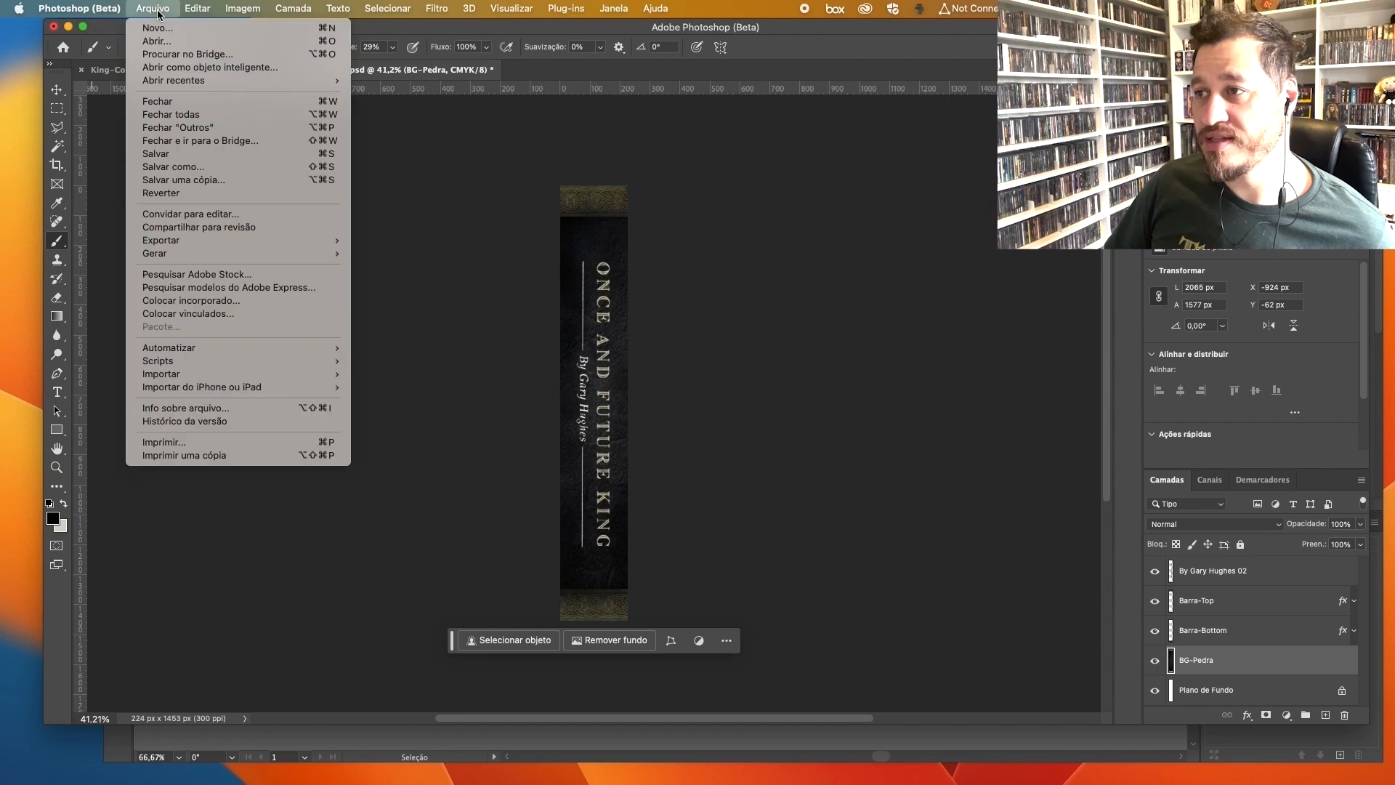
pyautogui.click(158, 28)
pyautogui.write('1,9')
pyautogui.press('Return')
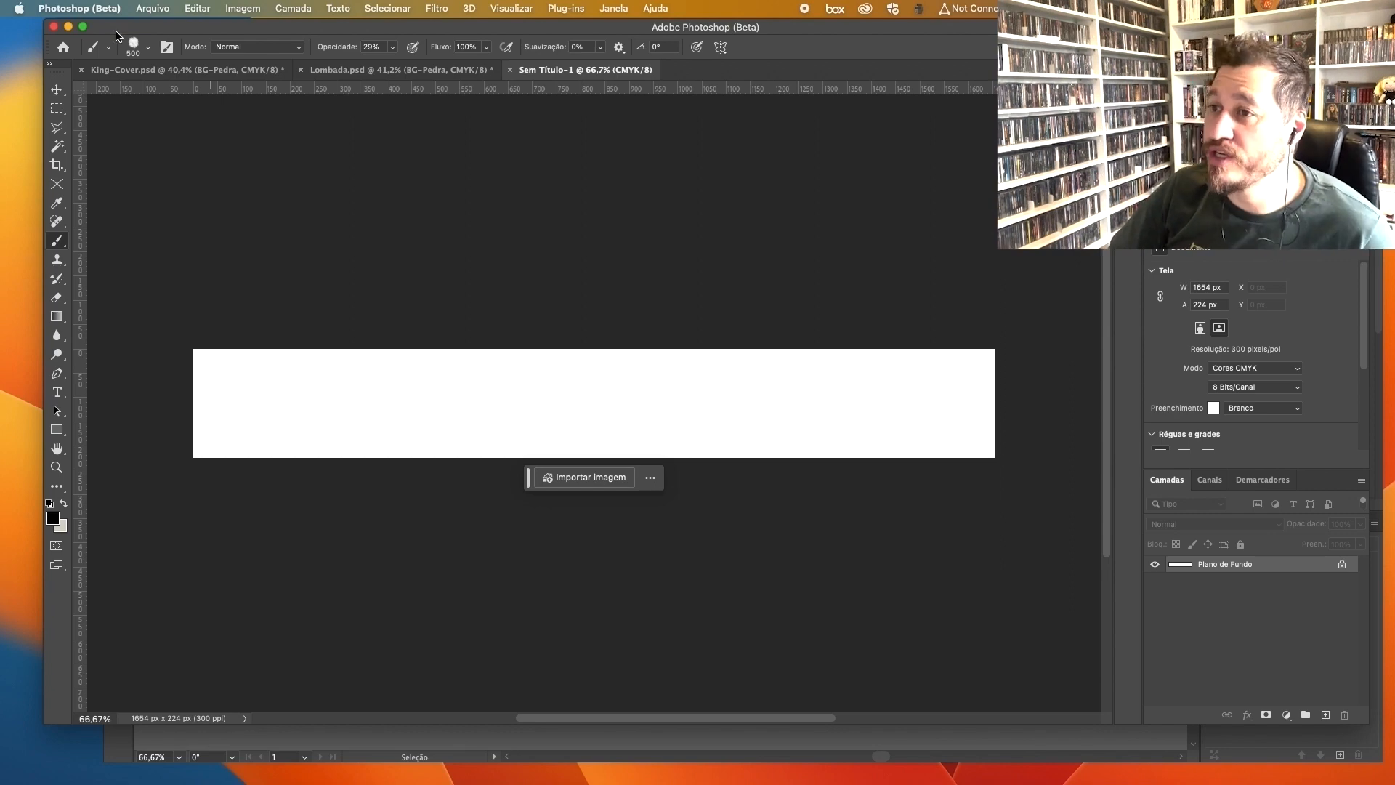
# Step: Scale the copied Barra-Top texture to 213,33% so it fills the 224 px height, and send it behind the title and credit lettering
pyautogui.click(69, 27)
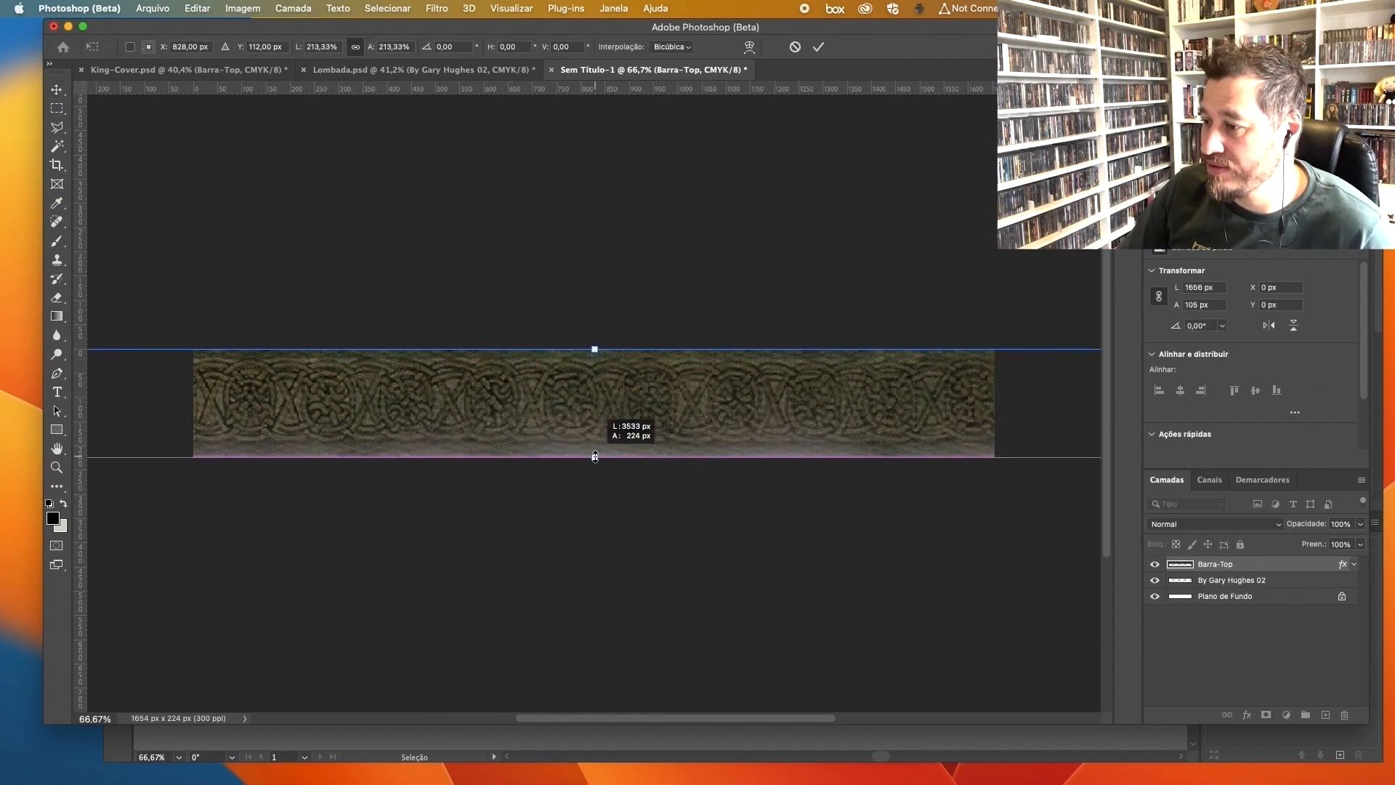
pyautogui.moveTo(596, 456); pyautogui.dragTo(595, 457)
pyautogui.press('Return')
pyautogui.press('super+[')
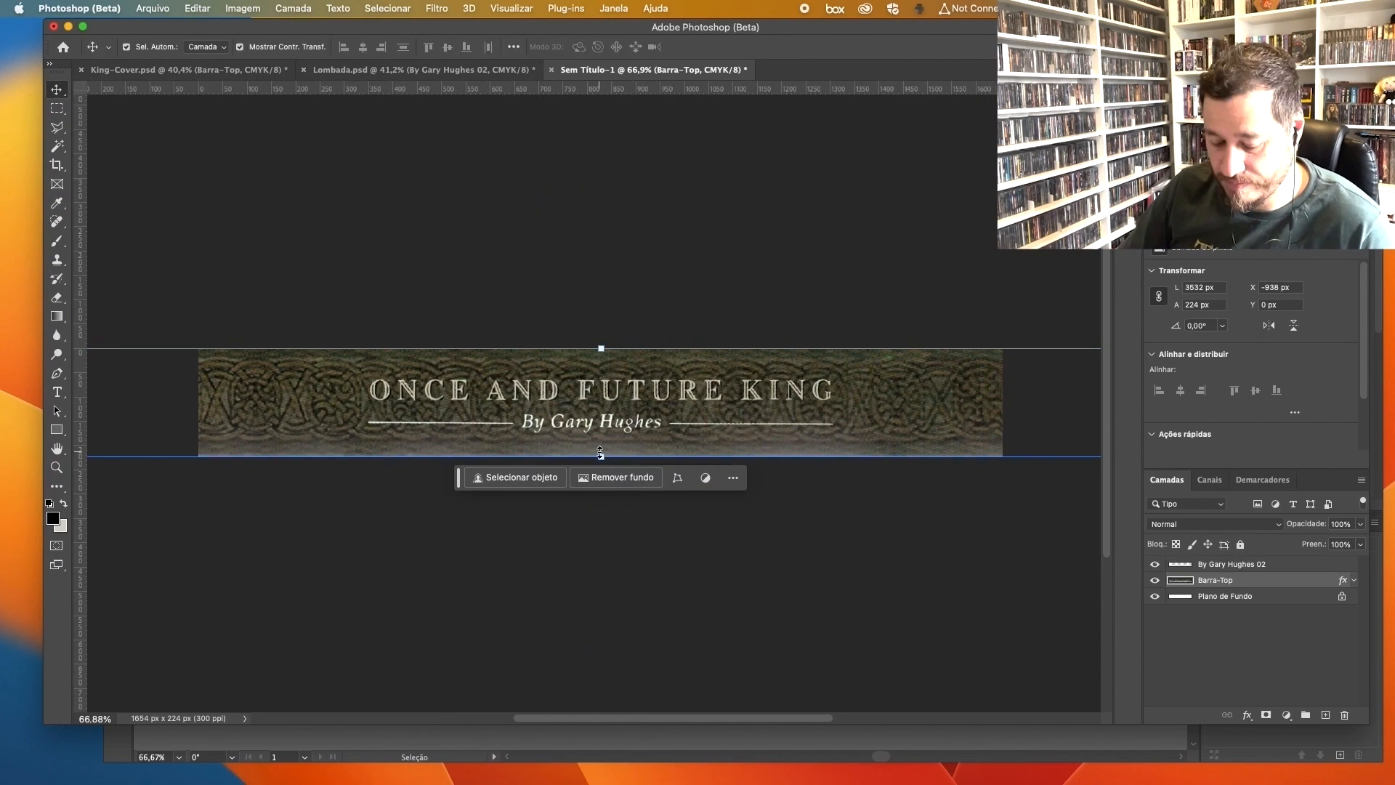
# Step: Darken the lower edge of the Barra-Top texture with a soft black brush stroke across its width
pyautogui.press('b')
pyautogui.moveTo(218, 533); pyautogui.dragTo(966, 534)
pyautogui.press('v')
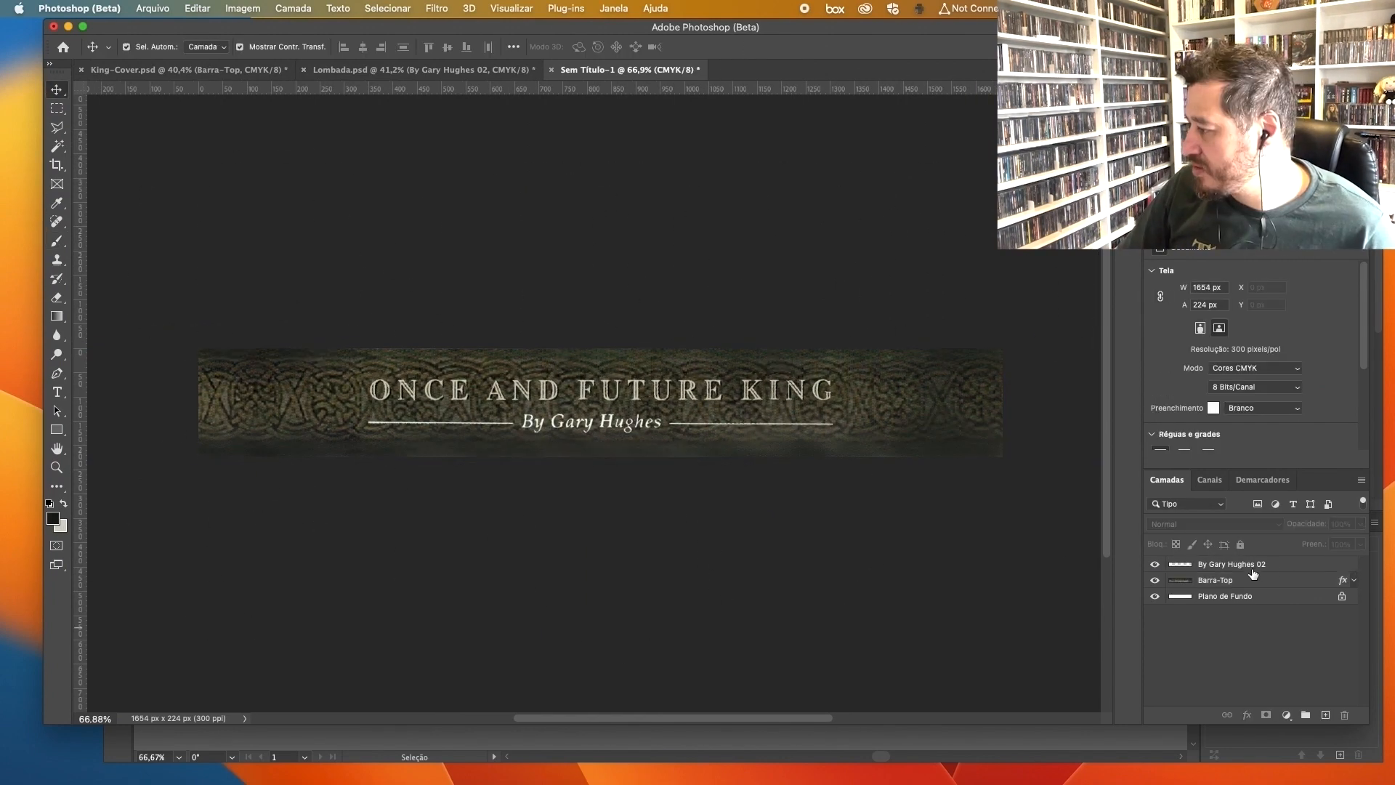
# Step: Add a Drop Shadow to the title and credit lettering with Multiply, 60% opacity, 20% spread and 50 px size
pyautogui.click(1296, 565)
pyautogui.doubleClick(1298, 565)
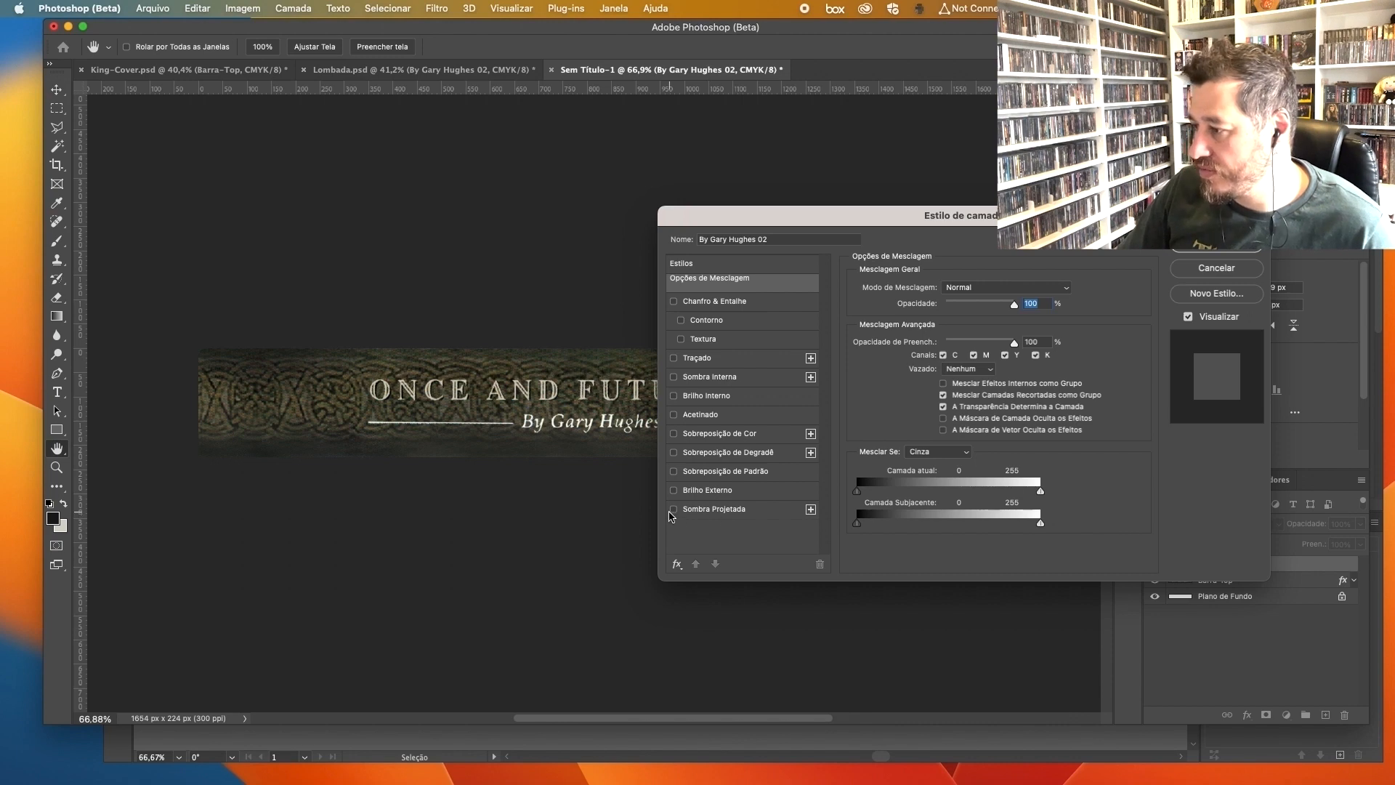
pyautogui.click(673, 510)
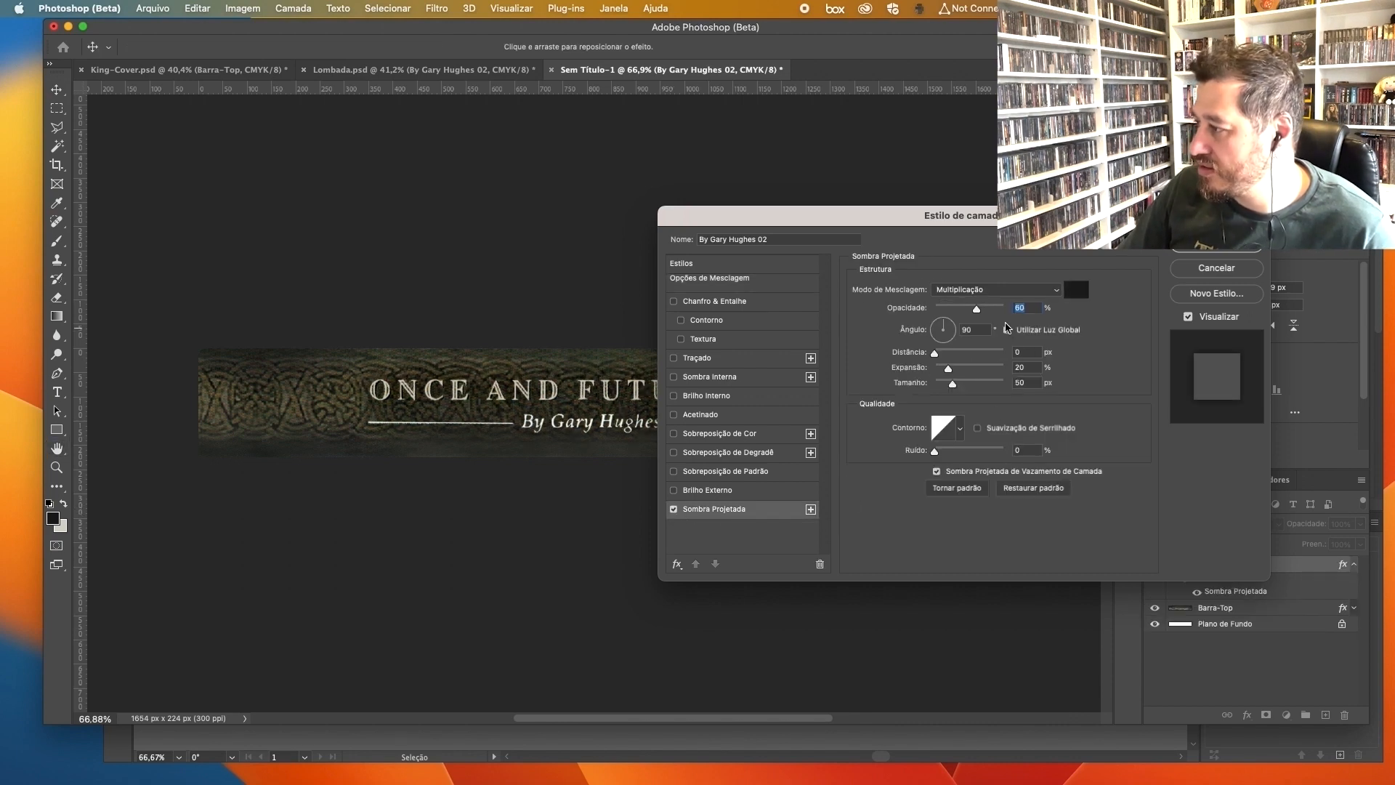
pyautogui.press('Return')
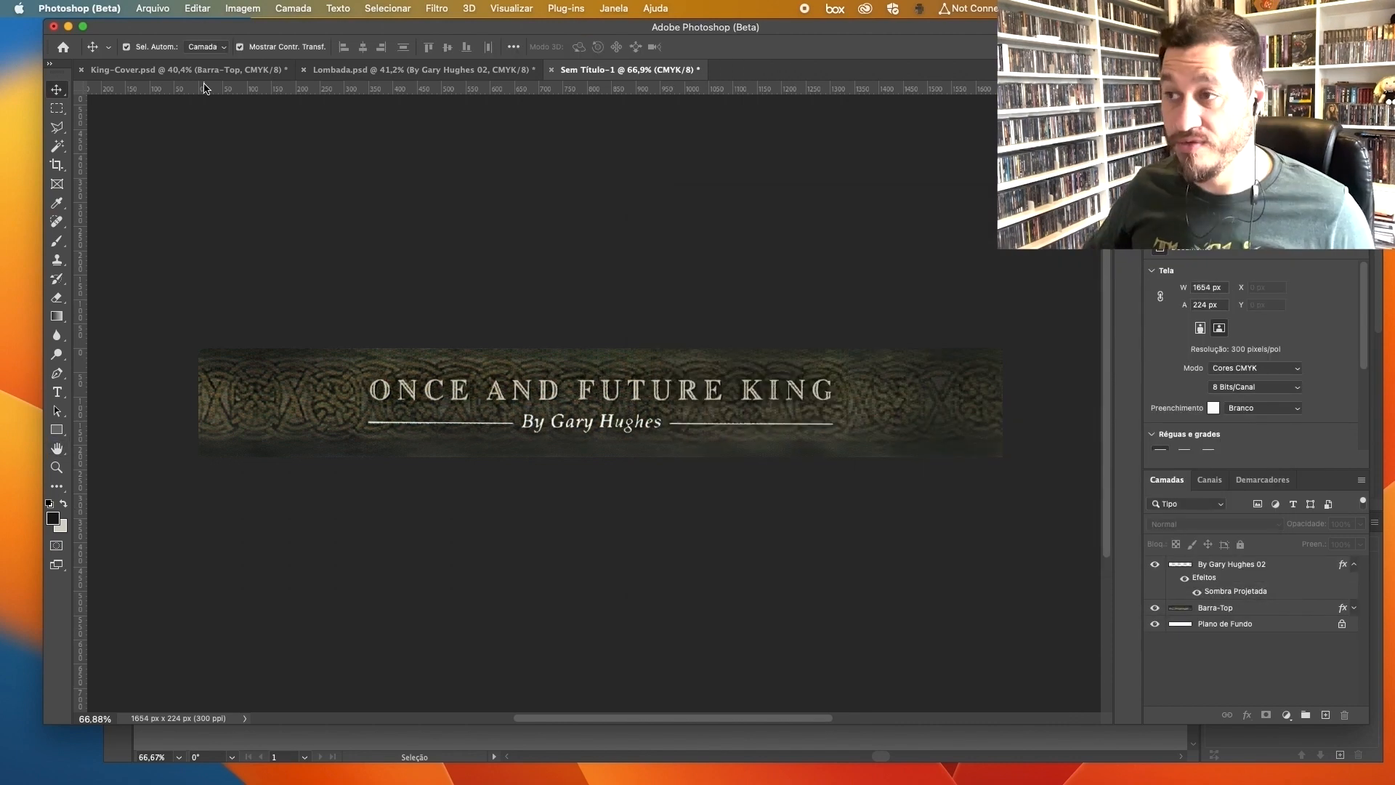
# Step: Export the title strip as a 1654 × 224 px PNG and review the side strips on the Illustrator sleeve template
pyautogui.click(149, 8)
pyautogui.moveTo(237, 244)
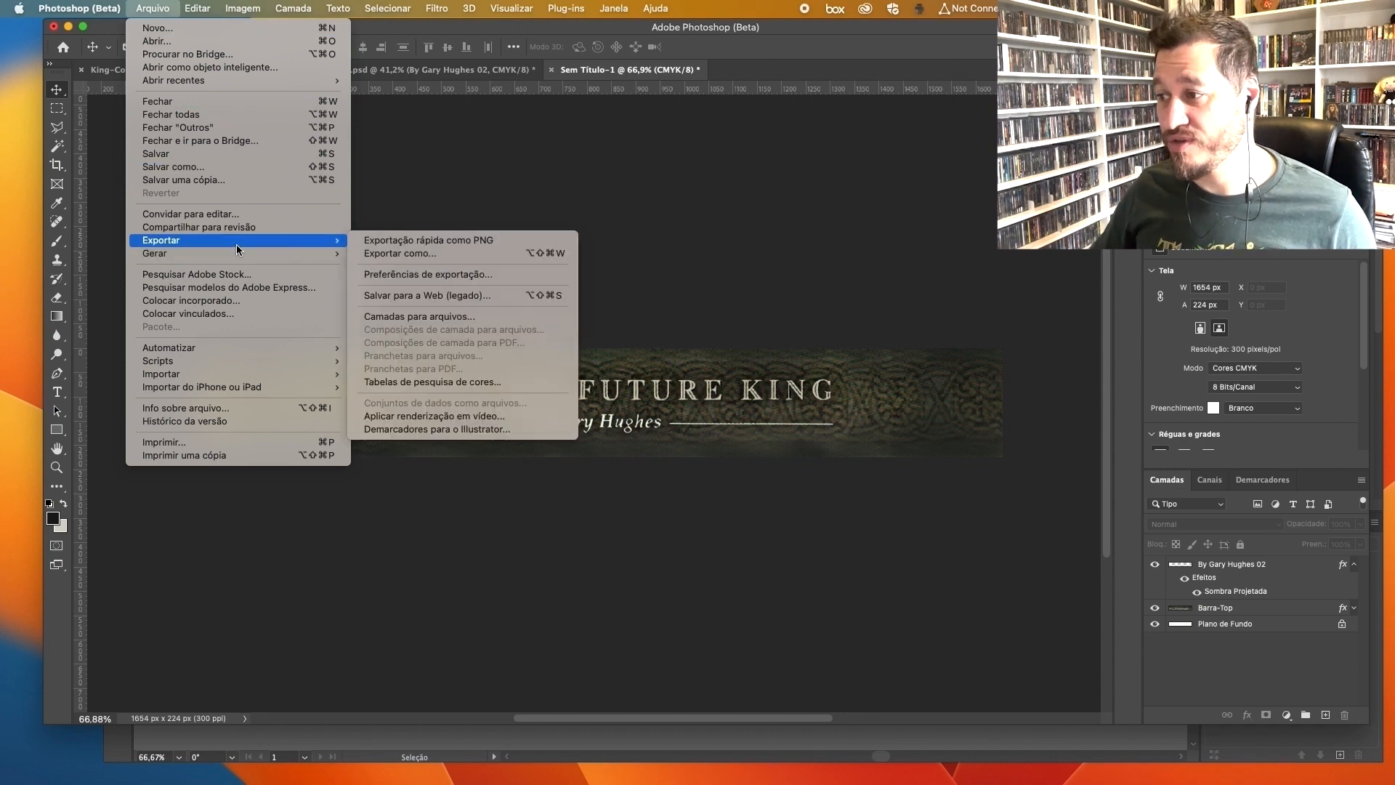
pyautogui.click(404, 253)
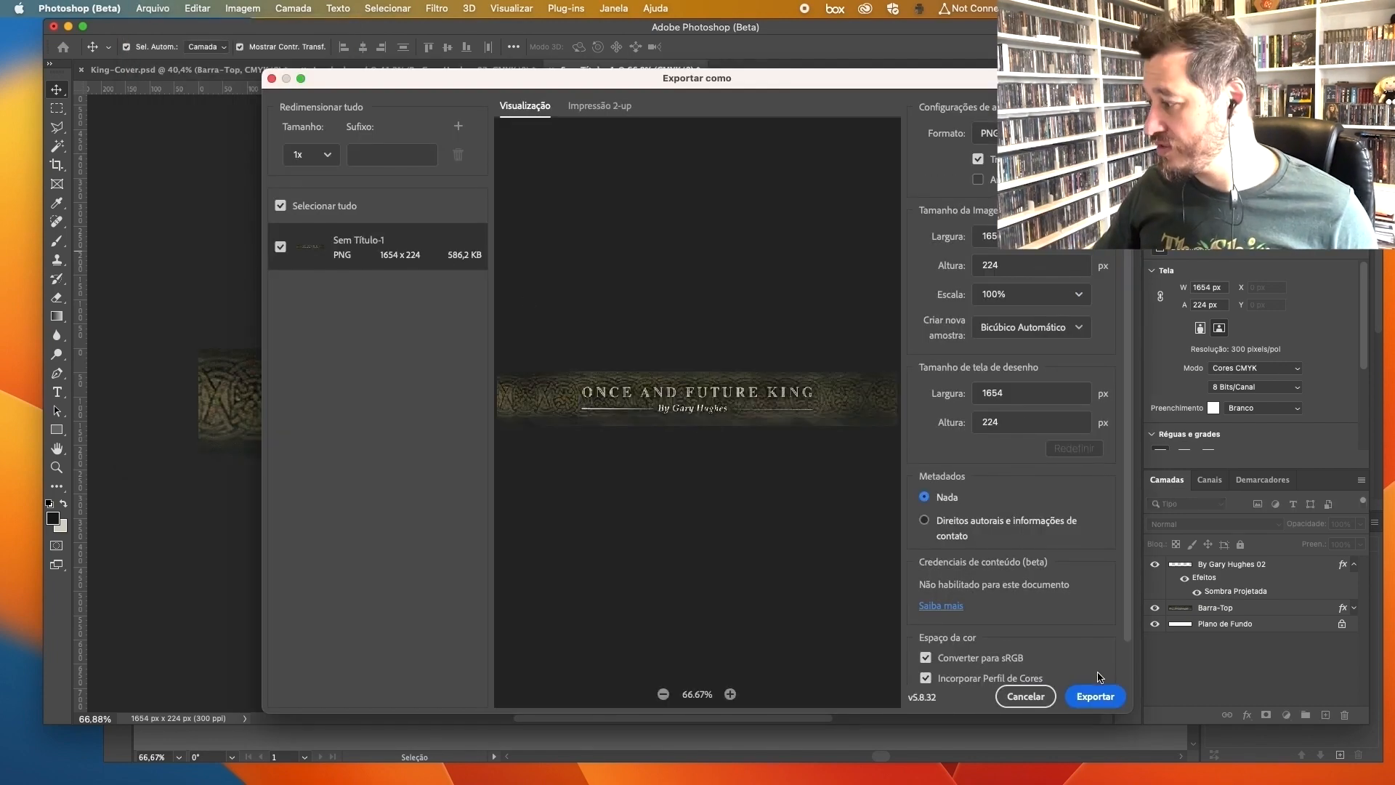
pyautogui.click(1096, 696)
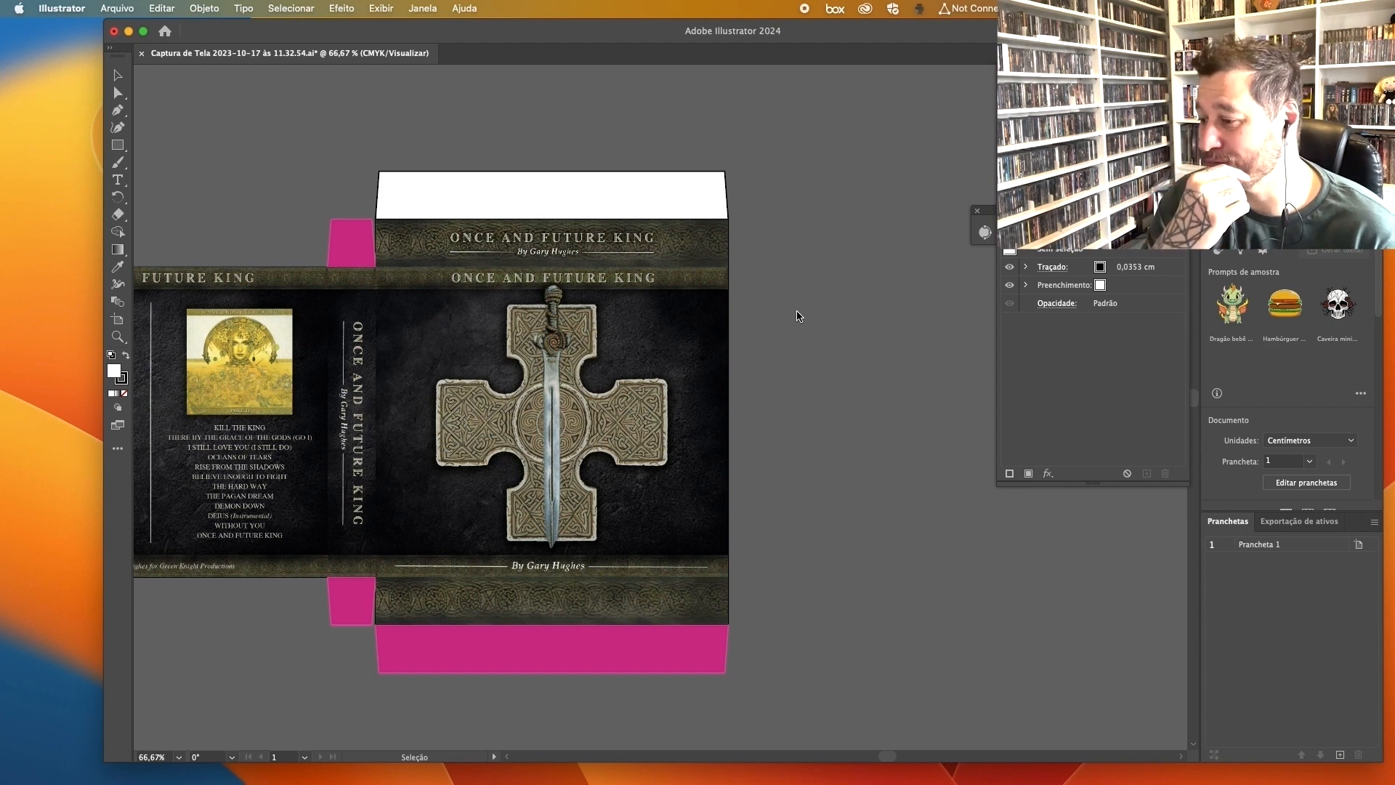
pyautogui.scroll(-1, 795, 432)
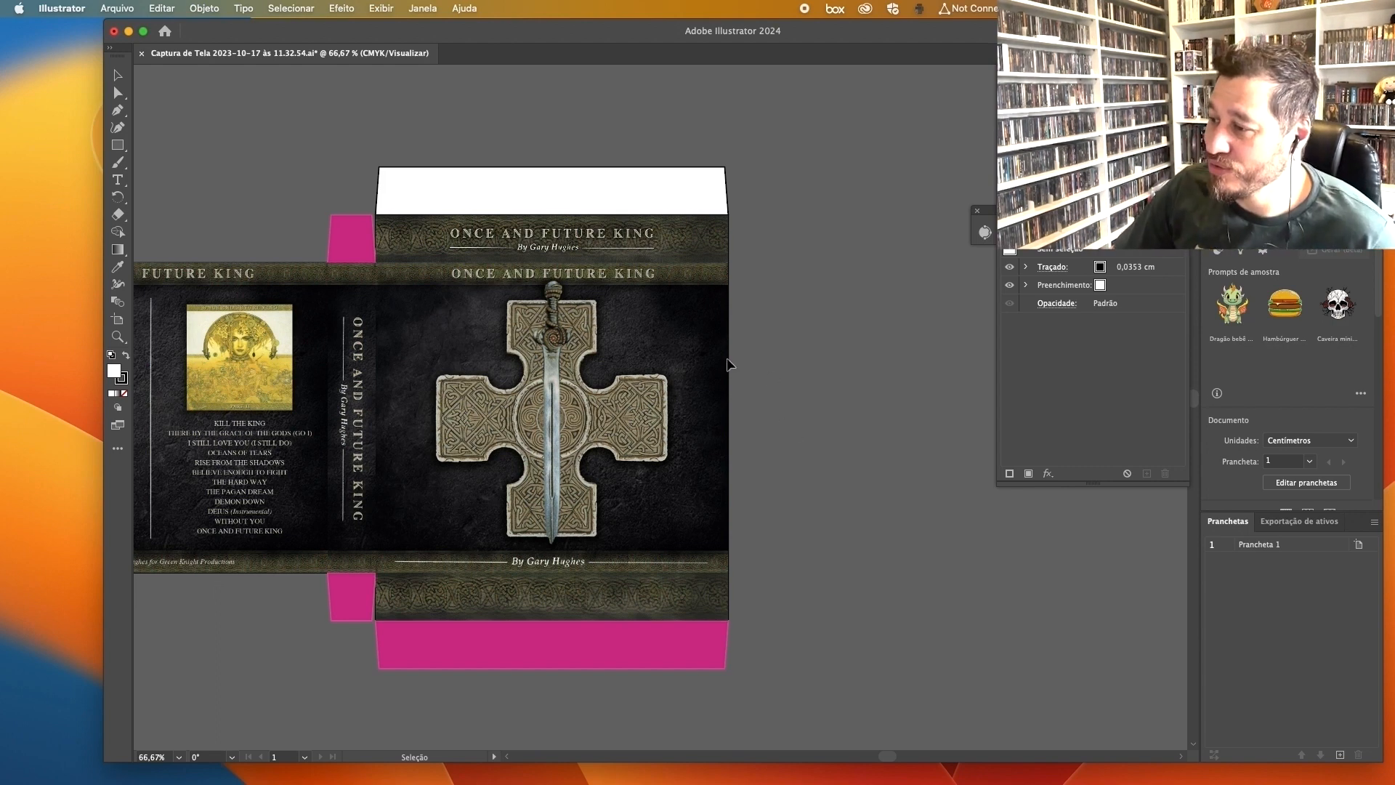
# Step: Copy the ornament strip from below the front cover onto the blank top flap and mask it to the flap's shape
pyautogui.hscroll(-2, 798, 314)
pyautogui.click(642, 611)
pyautogui.moveTo(621, 611); pyautogui.dragTo(622, 205)
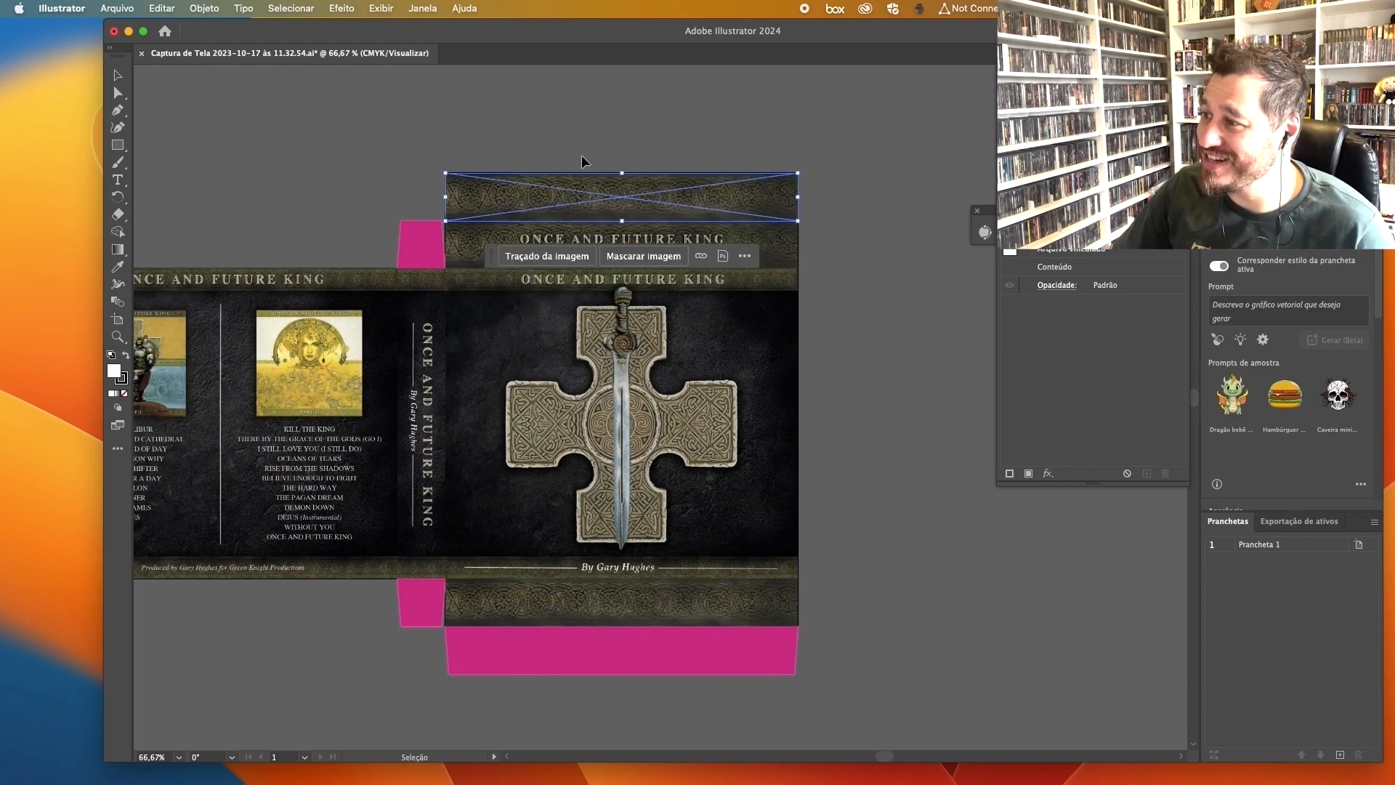
pyautogui.scroll(2, 593, 177)
pyautogui.rightClick(590, 199)
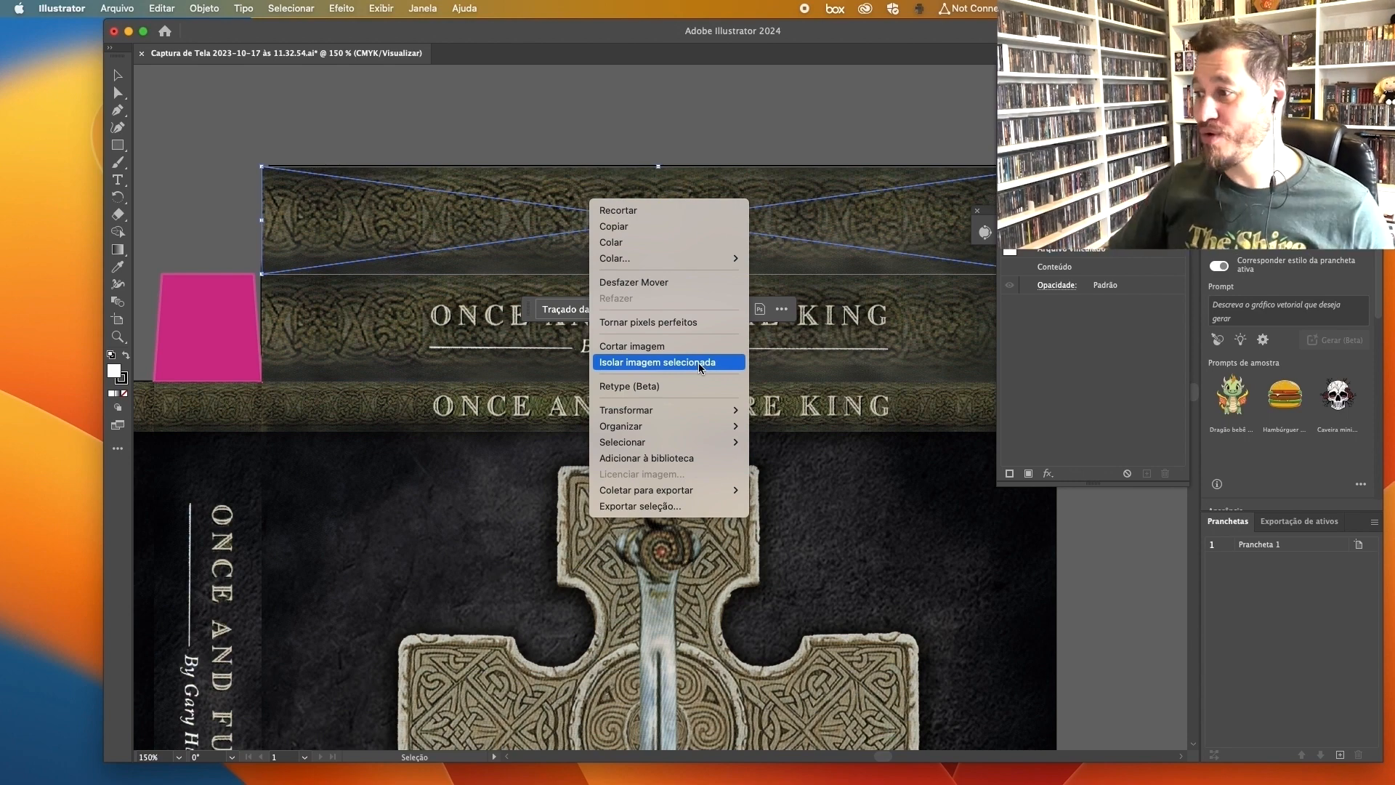
pyautogui.click(702, 367)
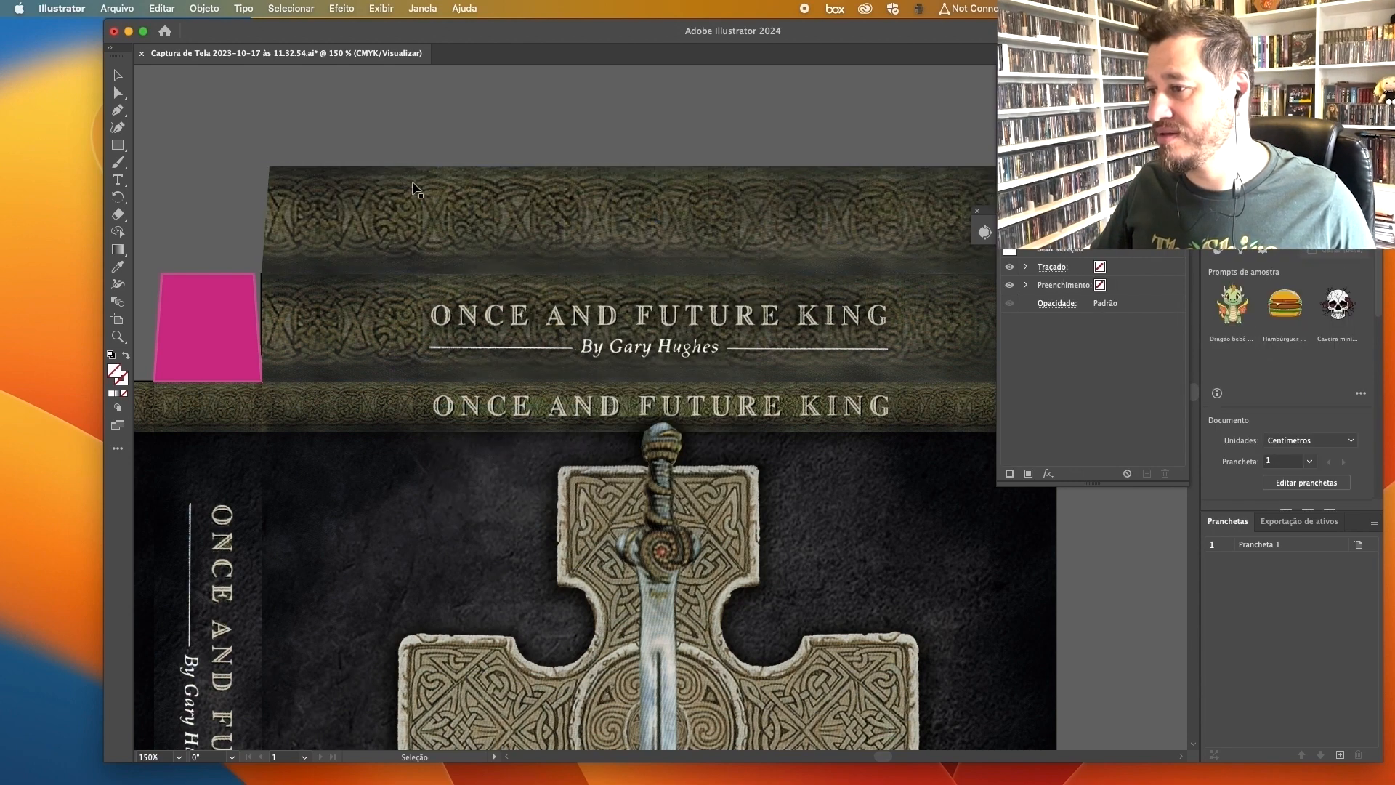
pyautogui.scroll(-2, 418, 190)
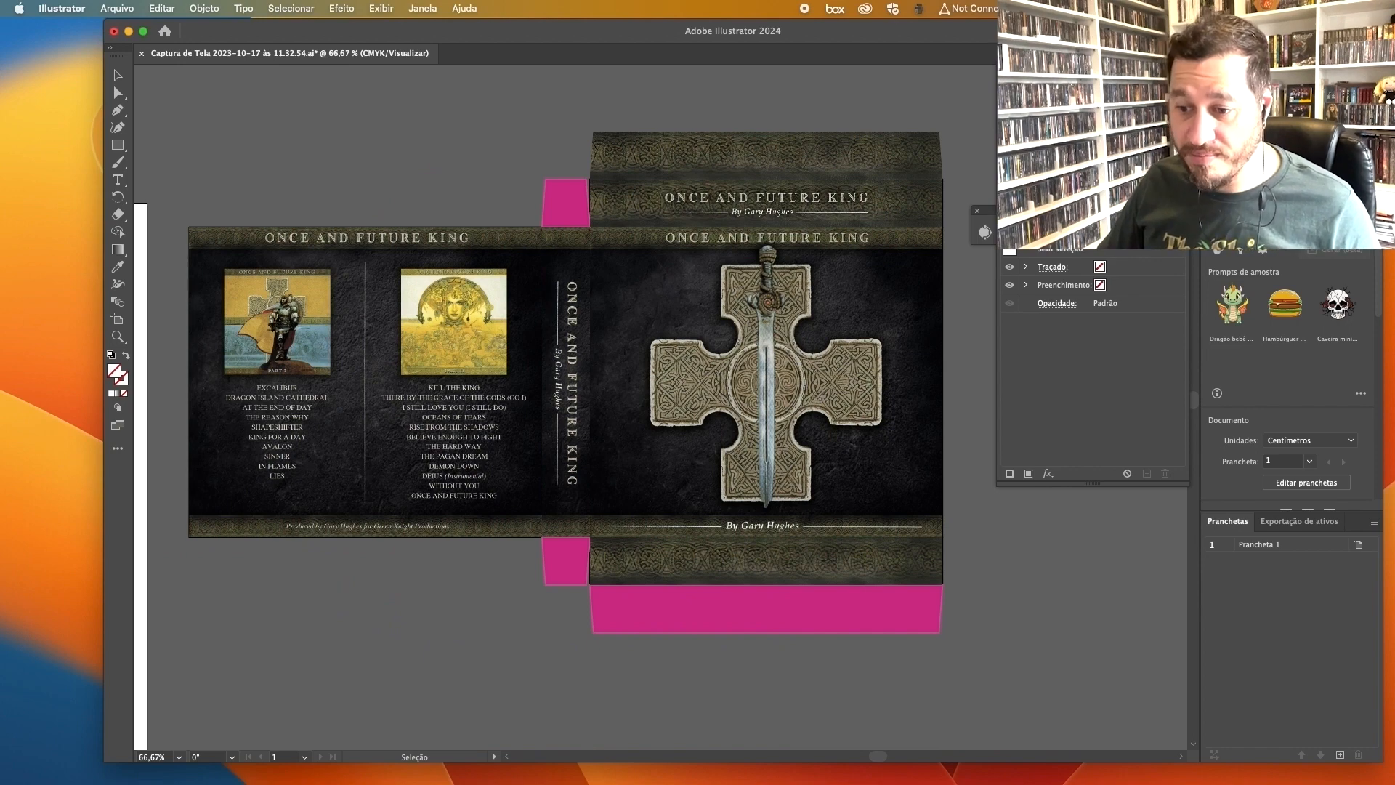
# Step: Place Recorte.png over the small pink tab below the spine, send it behind the tab and mask it to the tab's shape
pyautogui.press('super+Tab')
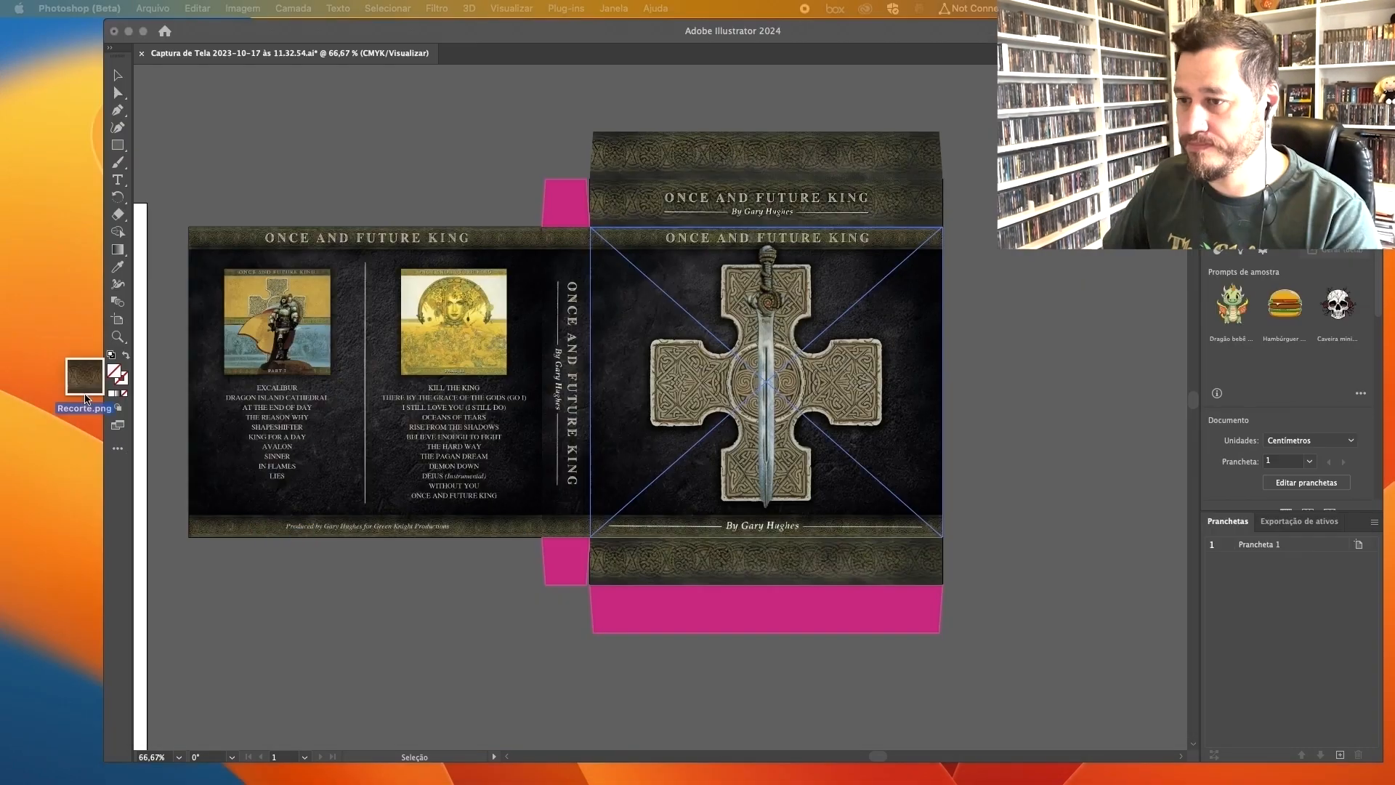
pyautogui.moveTo(85, 399); pyautogui.dragTo(559, 530)
pyautogui.scroll(4, 575, 569)
pyautogui.press('shift+super+bracketleft')
pyautogui.keyDown('shift'); pyautogui.click(504, 492); pyautogui.keyUp('shift')
pyautogui.rightClick(504, 493)
pyautogui.click(545, 578)
pyautogui.moveTo(601, 407); pyautogui.dragTo(550, 395)
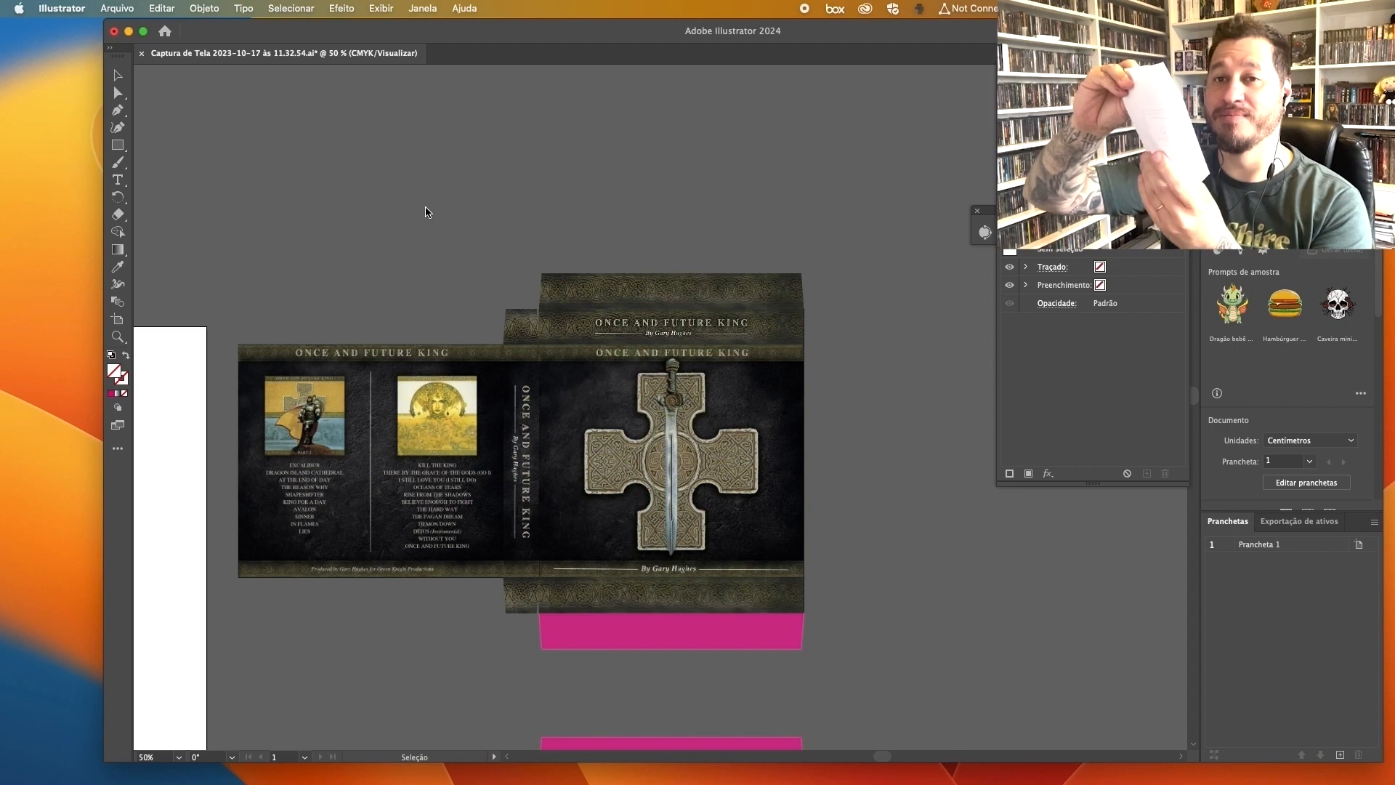
# Step: Replace the ornament on the second sleeve layout's long side flap with a copy of the dark stone texture from the spine
pyautogui.scroll(-5, 748, 538)
pyautogui.scroll(-3, 749, 538)
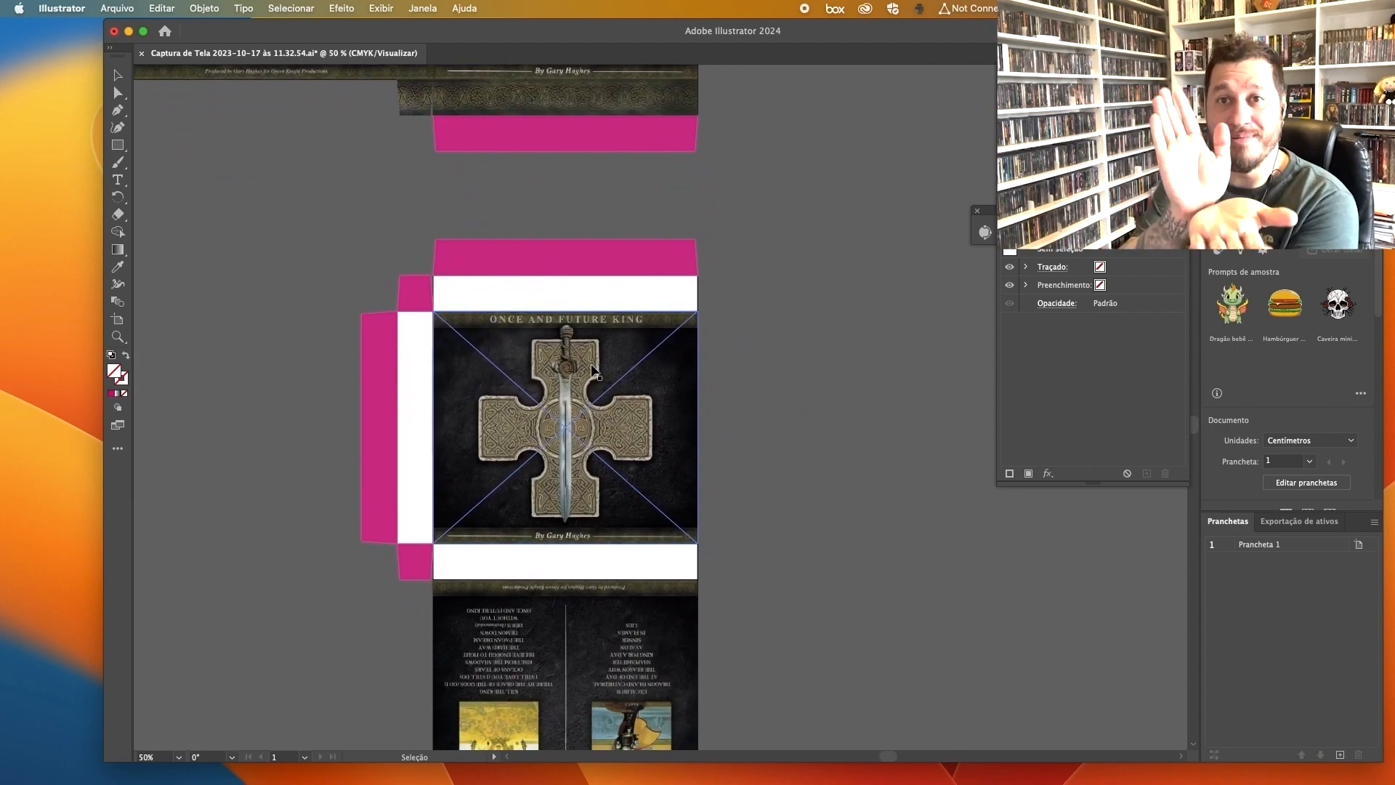
pyautogui.scroll(5, 592, 367)
pyautogui.click(652, 440)
pyautogui.press('super+minus')
pyautogui.press('super+equal')
pyautogui.press('super+equal')
pyautogui.press('super+equal')
pyautogui.press('super+equal')
pyautogui.click(596, 274)
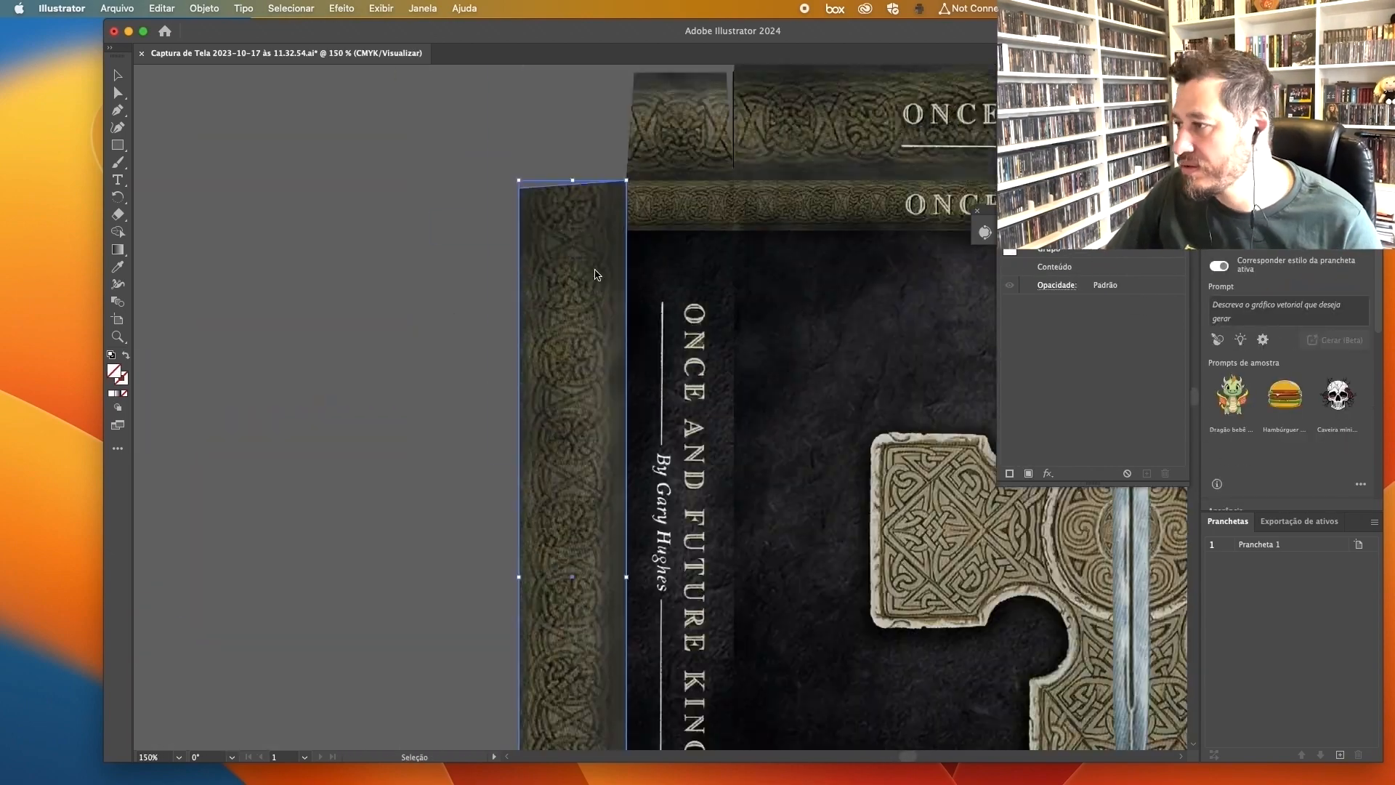
pyautogui.press('super+equal')
pyautogui.press('super+equal')
pyautogui.moveTo(702, 400); pyautogui.dragTo(487, 400)
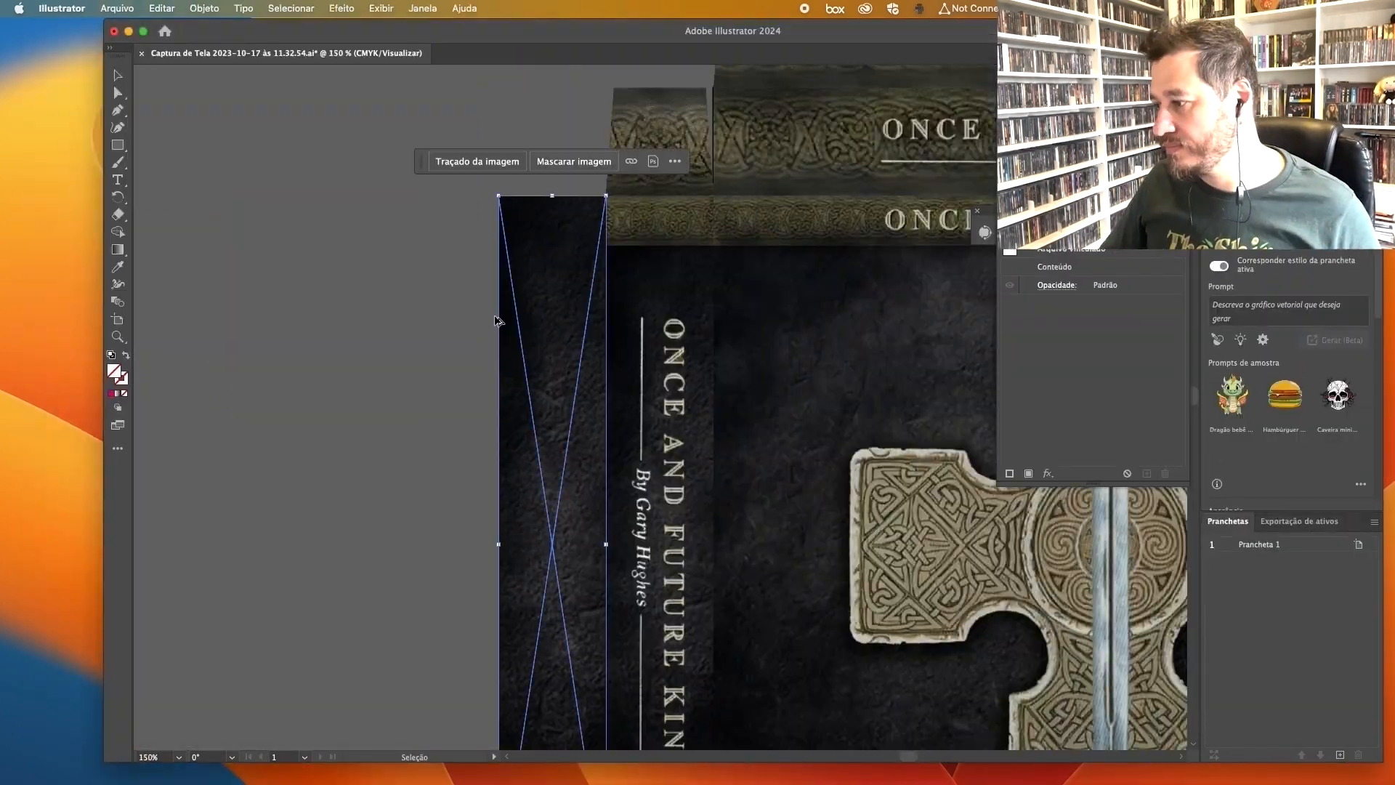
# Step: Review both complete sleeve layouts side by side, checking the flaps, spines and covers
pyautogui.press('super+minus')
pyautogui.click(449, 437)
pyautogui.moveTo(448, 438); pyautogui.dragTo(529, 322)
pyautogui.scroll(-2, 528, 324)
pyautogui.scroll(2, 526, 327)
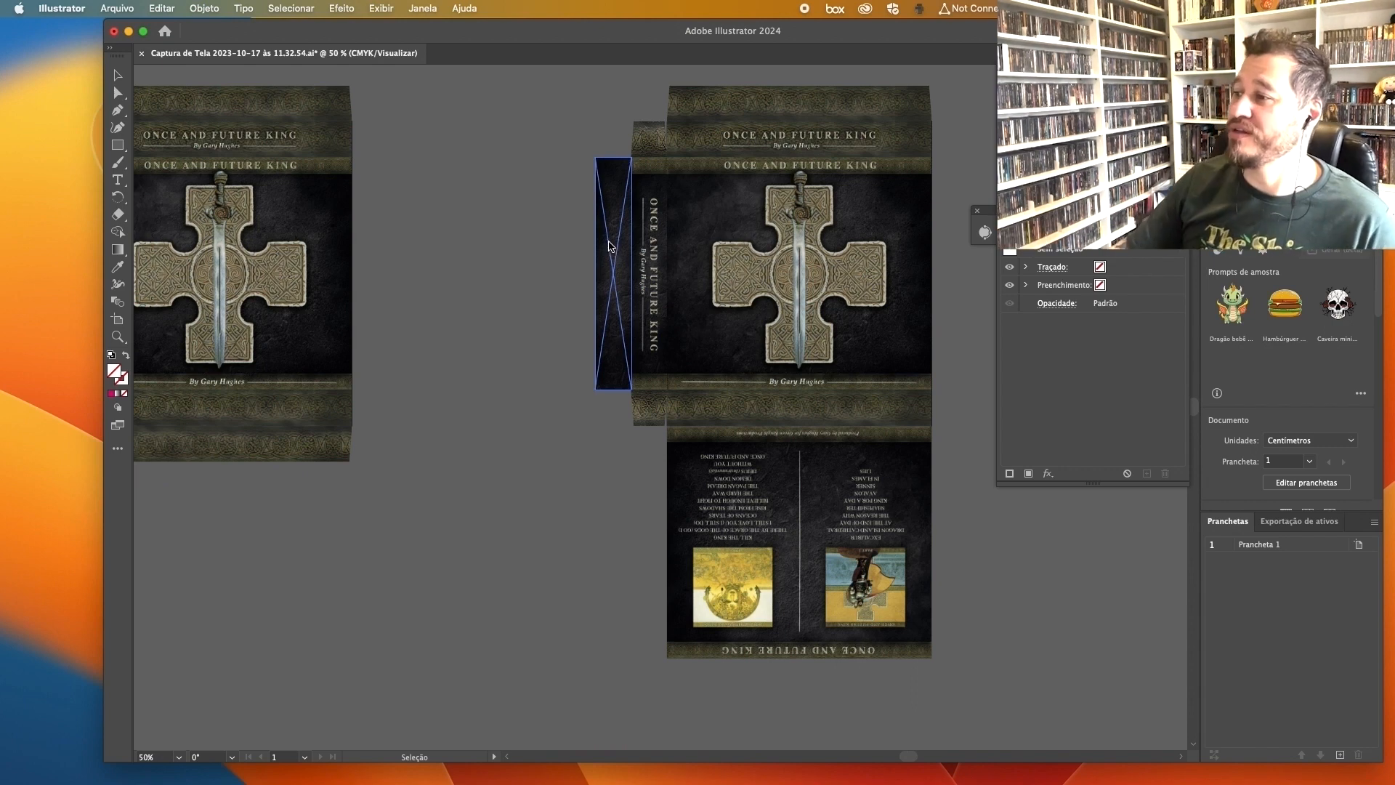
pyautogui.moveTo(561, 312); pyautogui.dragTo(740, 398)
pyautogui.scroll(-2, 722, 389)
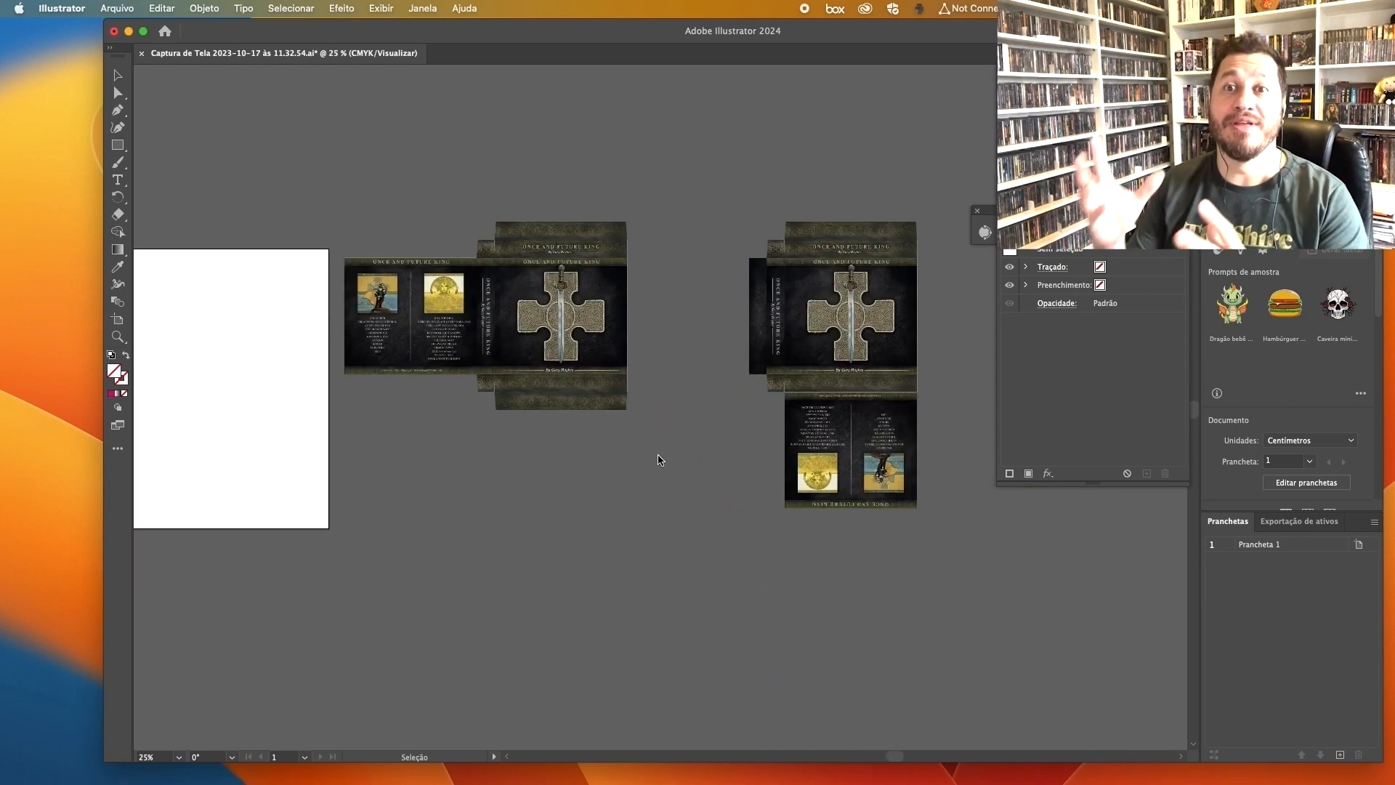